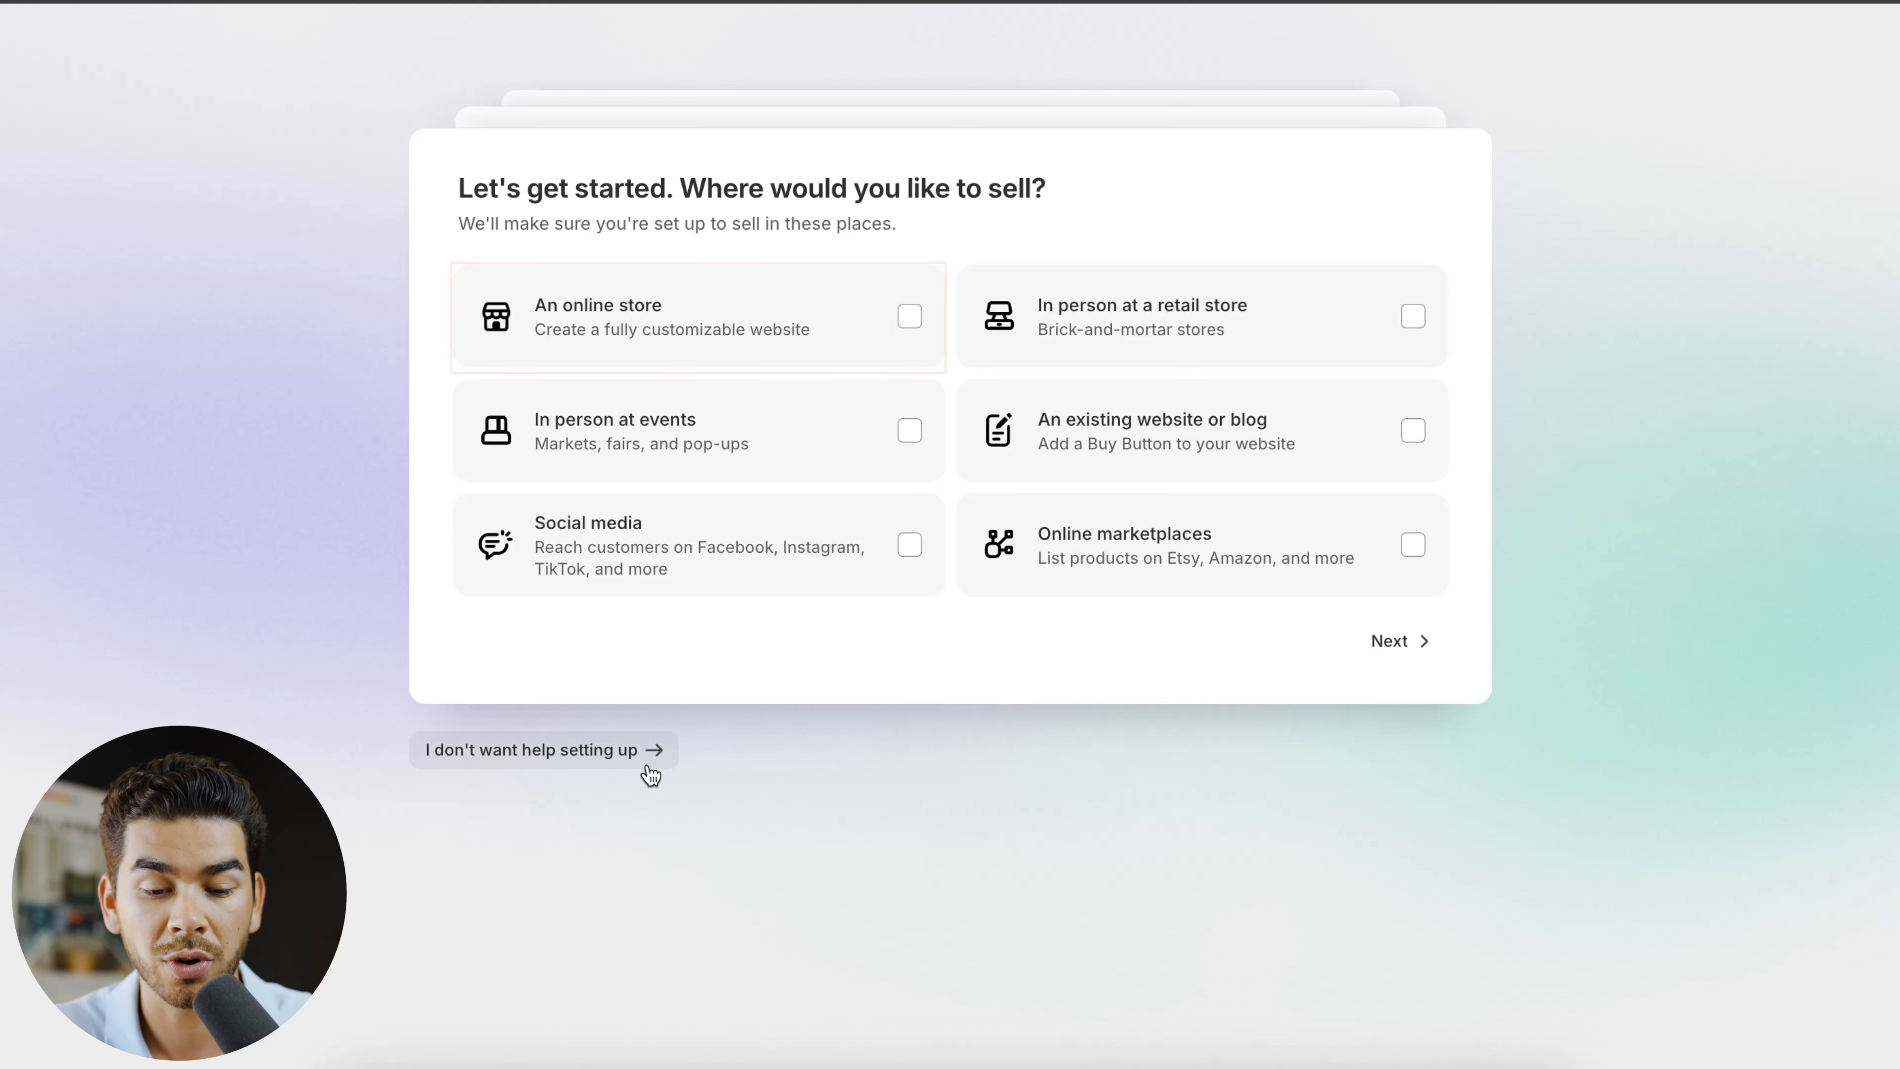
- Answer the store setup questions with An online store, I'm just starting and Products I buy or make myself, and log in
left_click(793, 327)
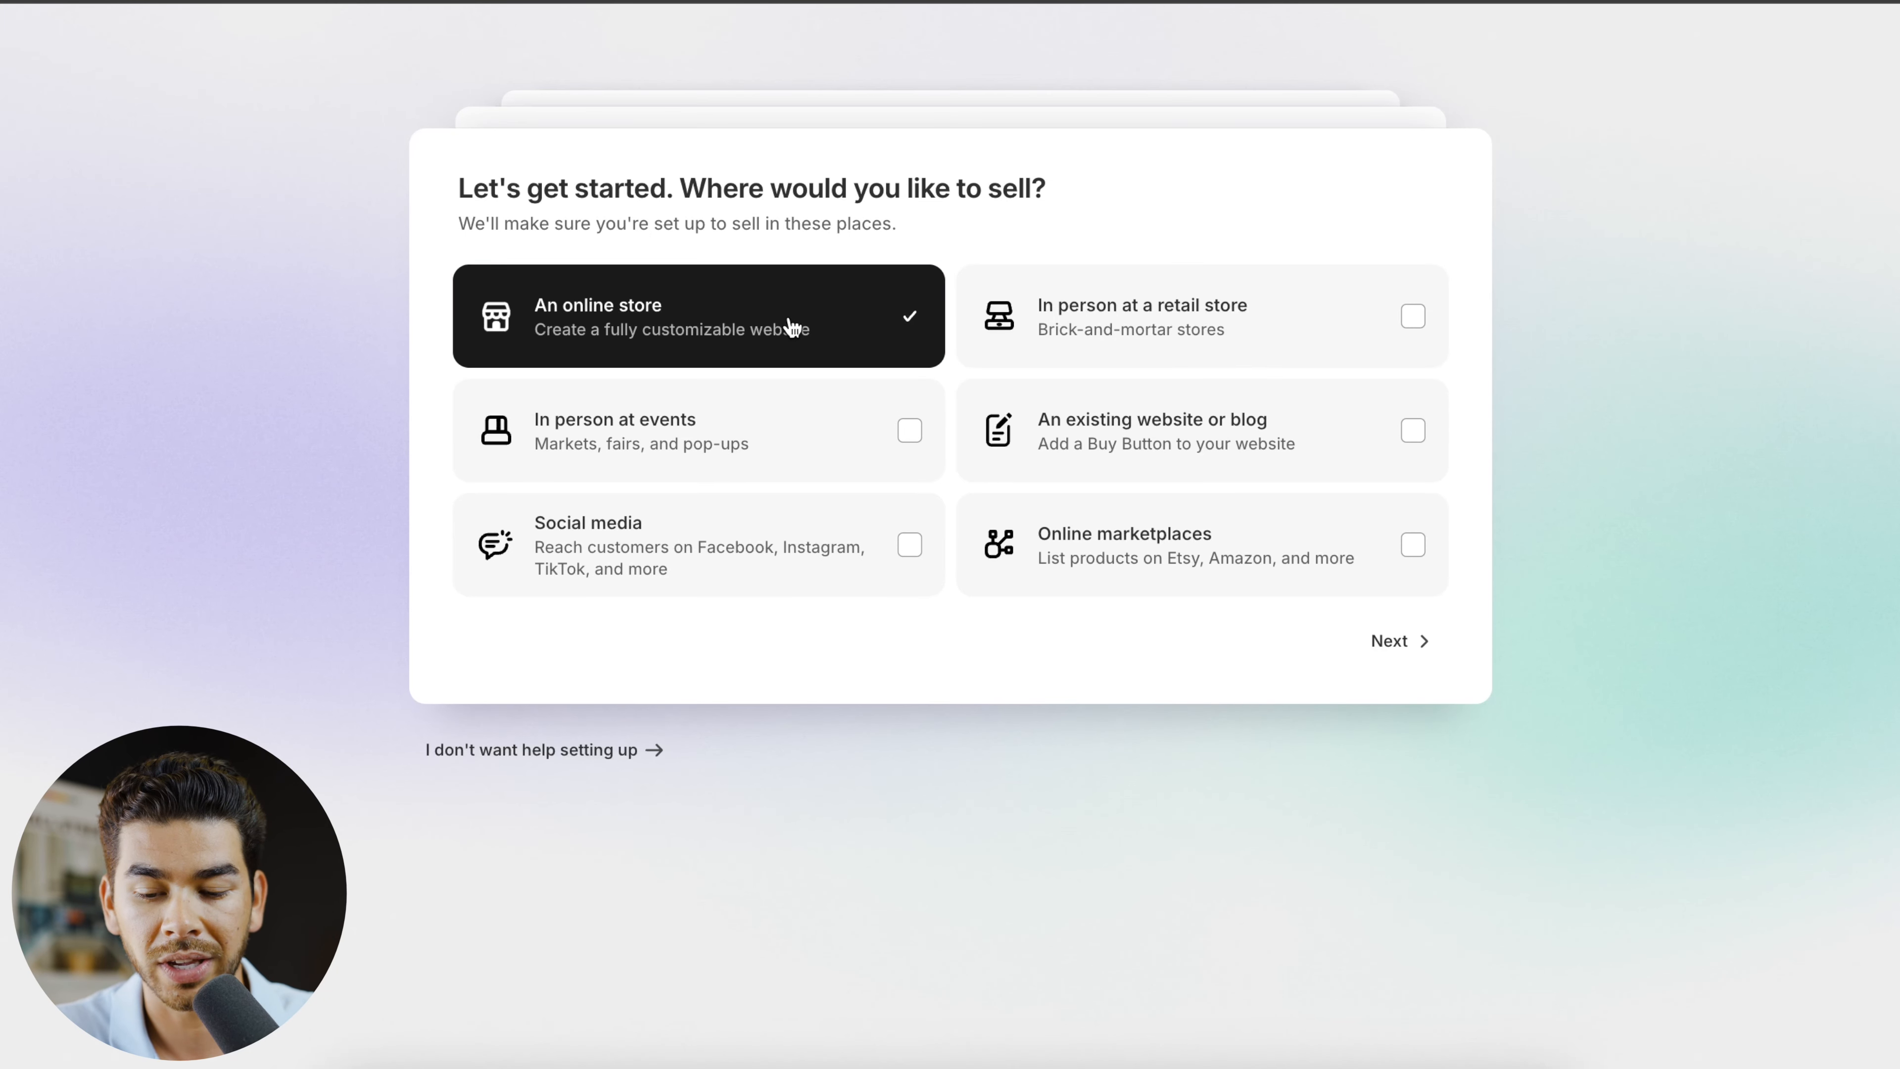
left_click(1398, 641)
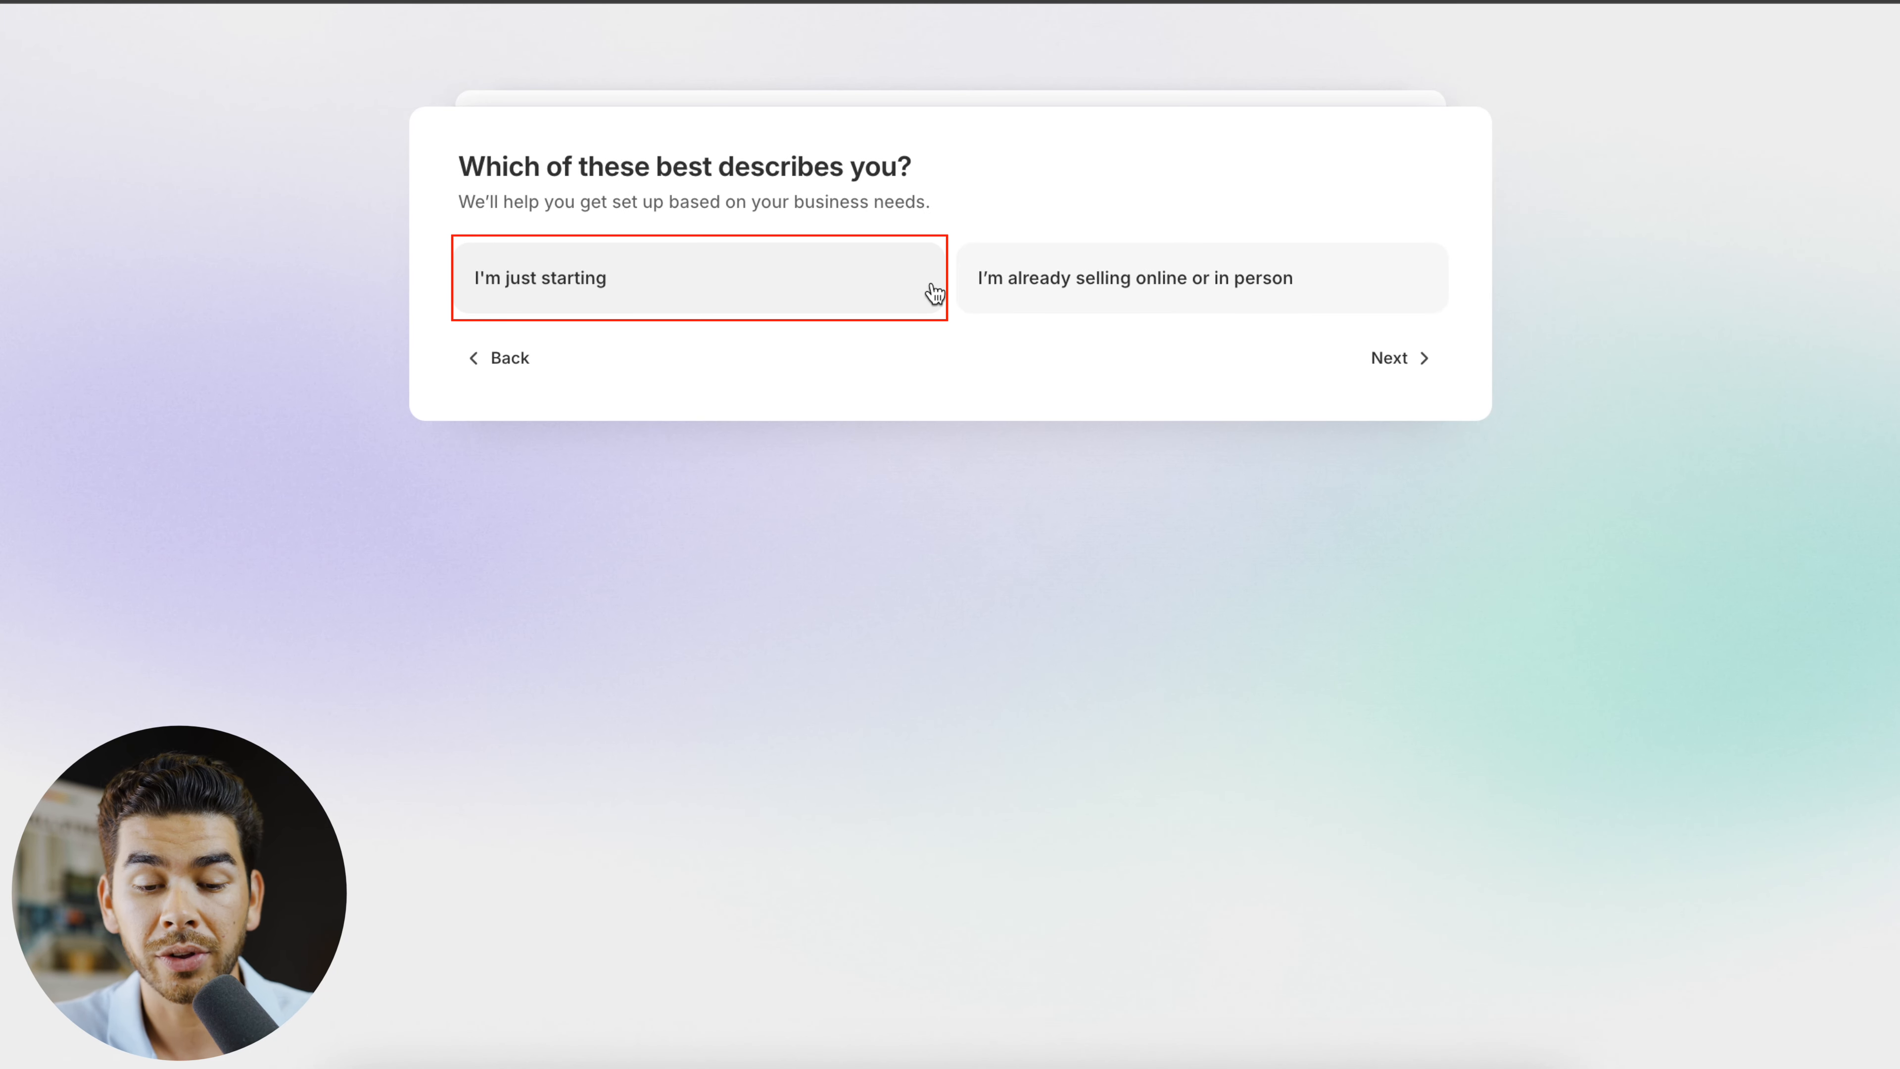
left_click(790, 284)
left_click(1399, 357)
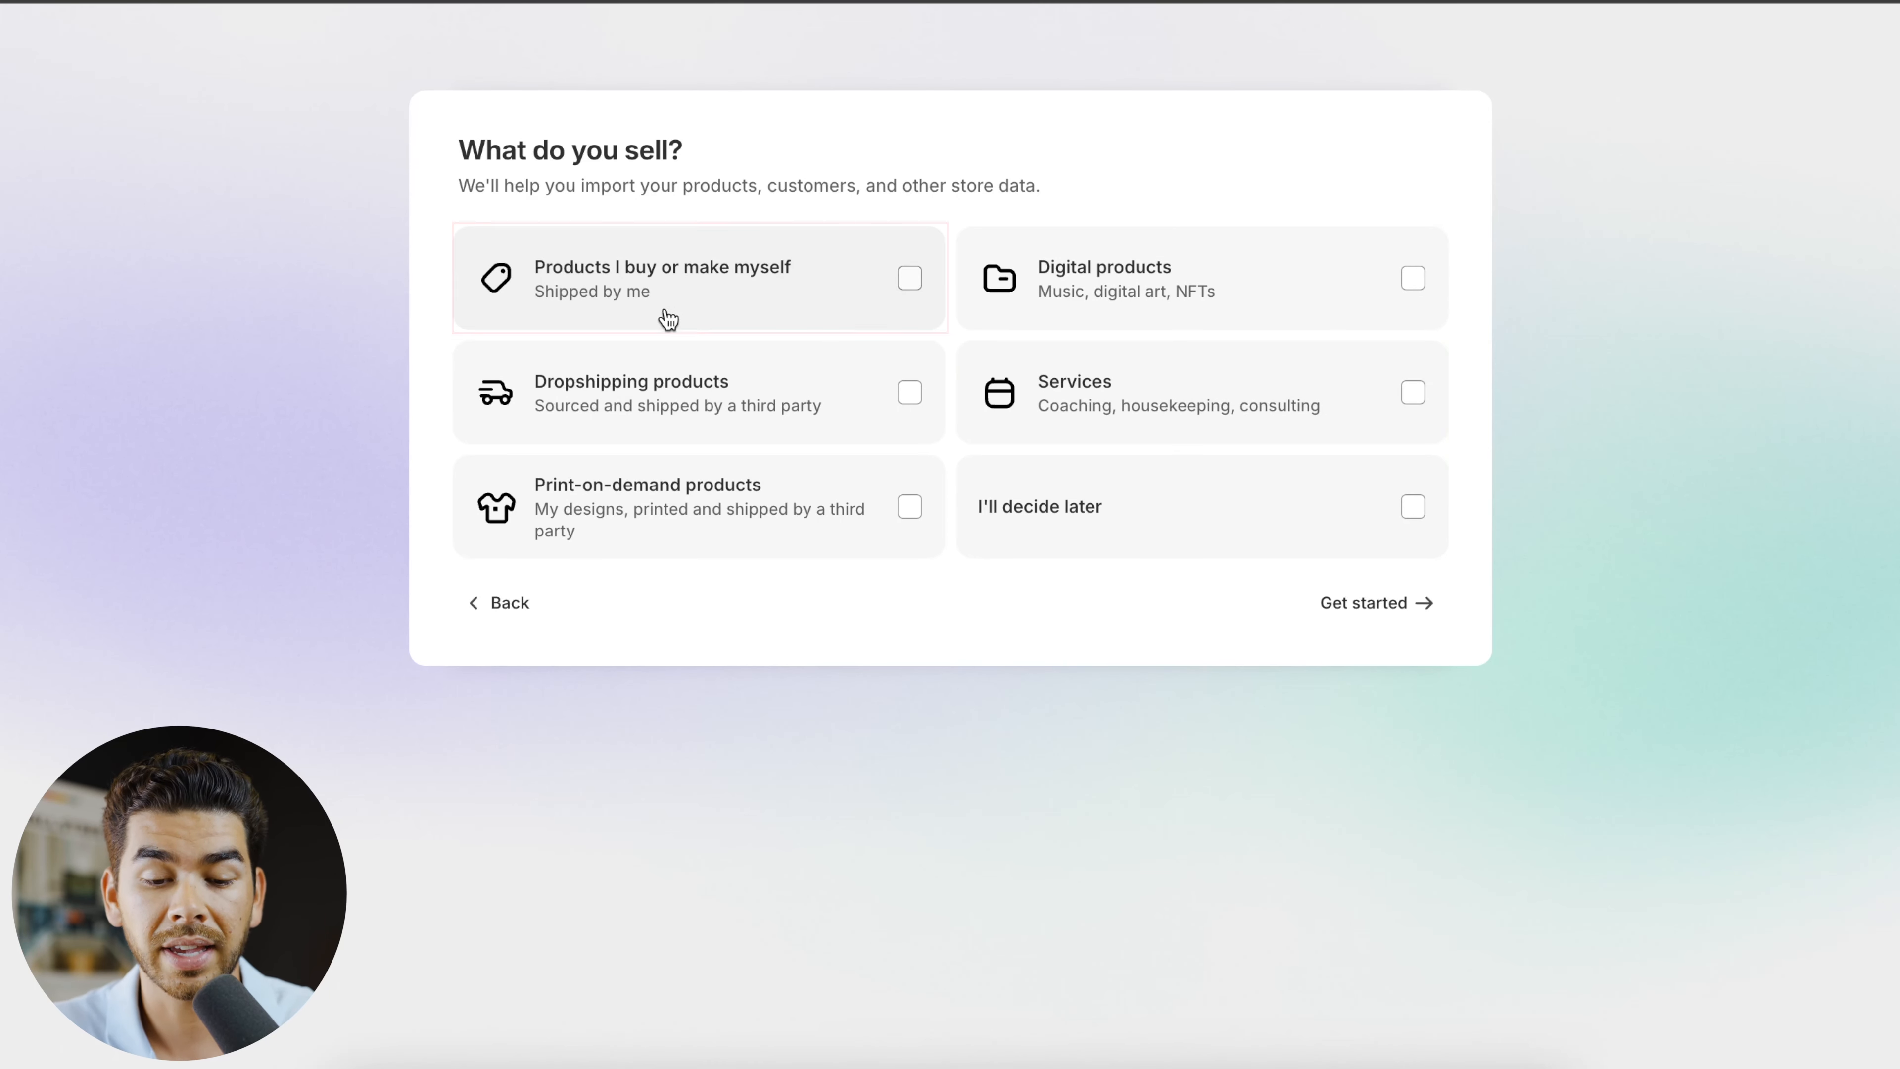
left_click(831, 320)
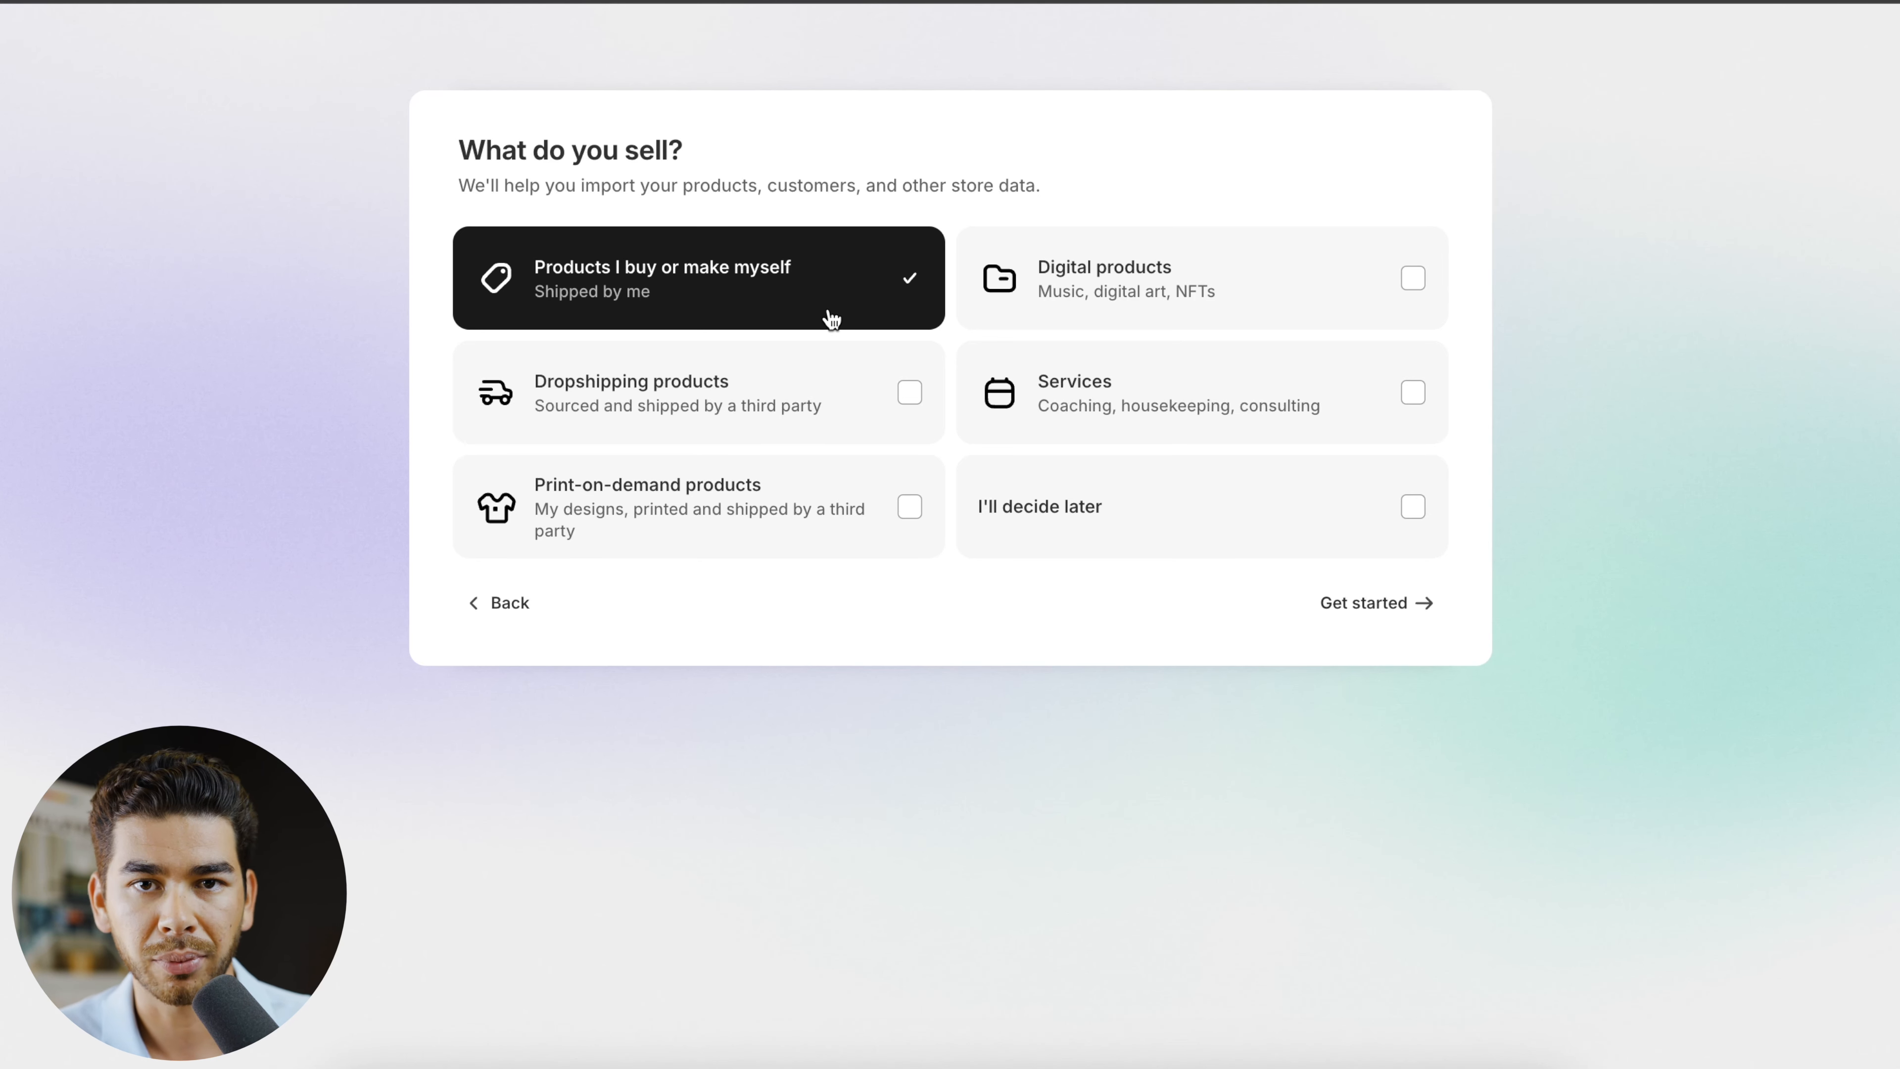
left_click(1339, 602)
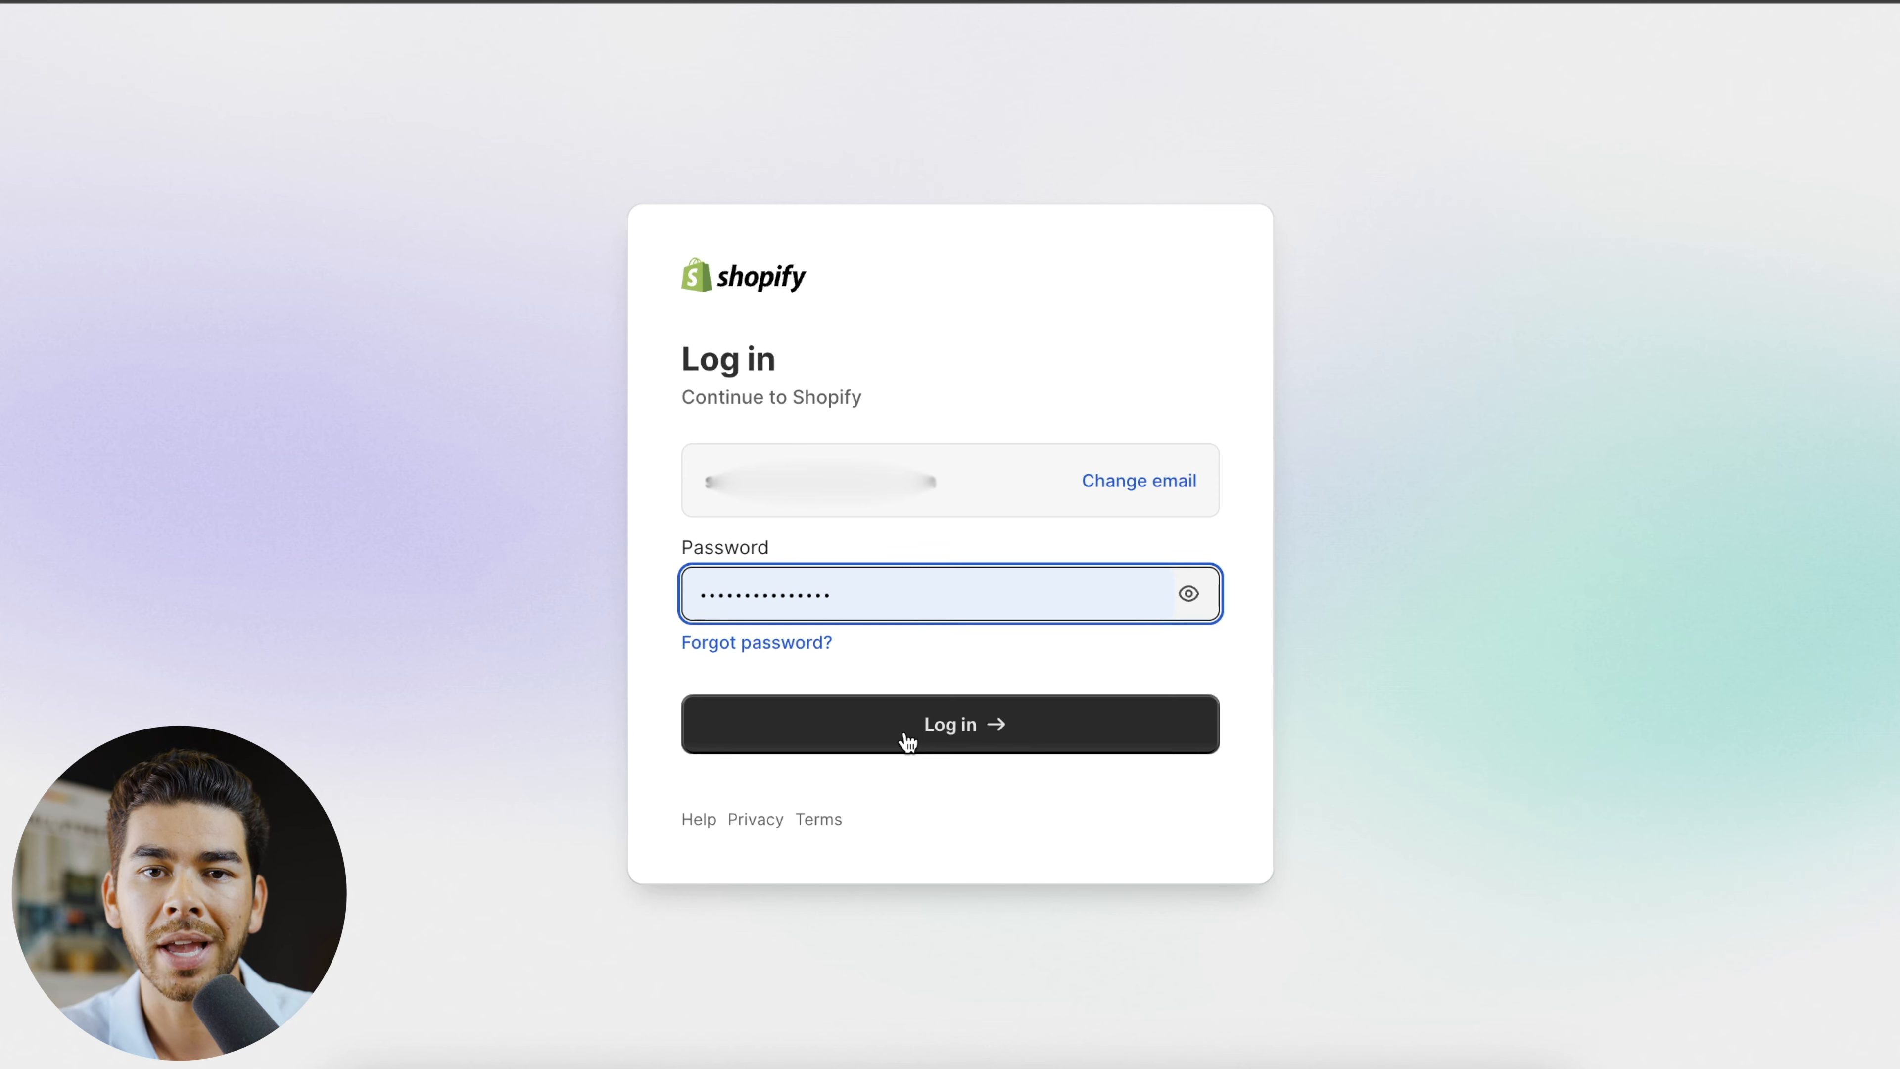
left_click(906, 737)
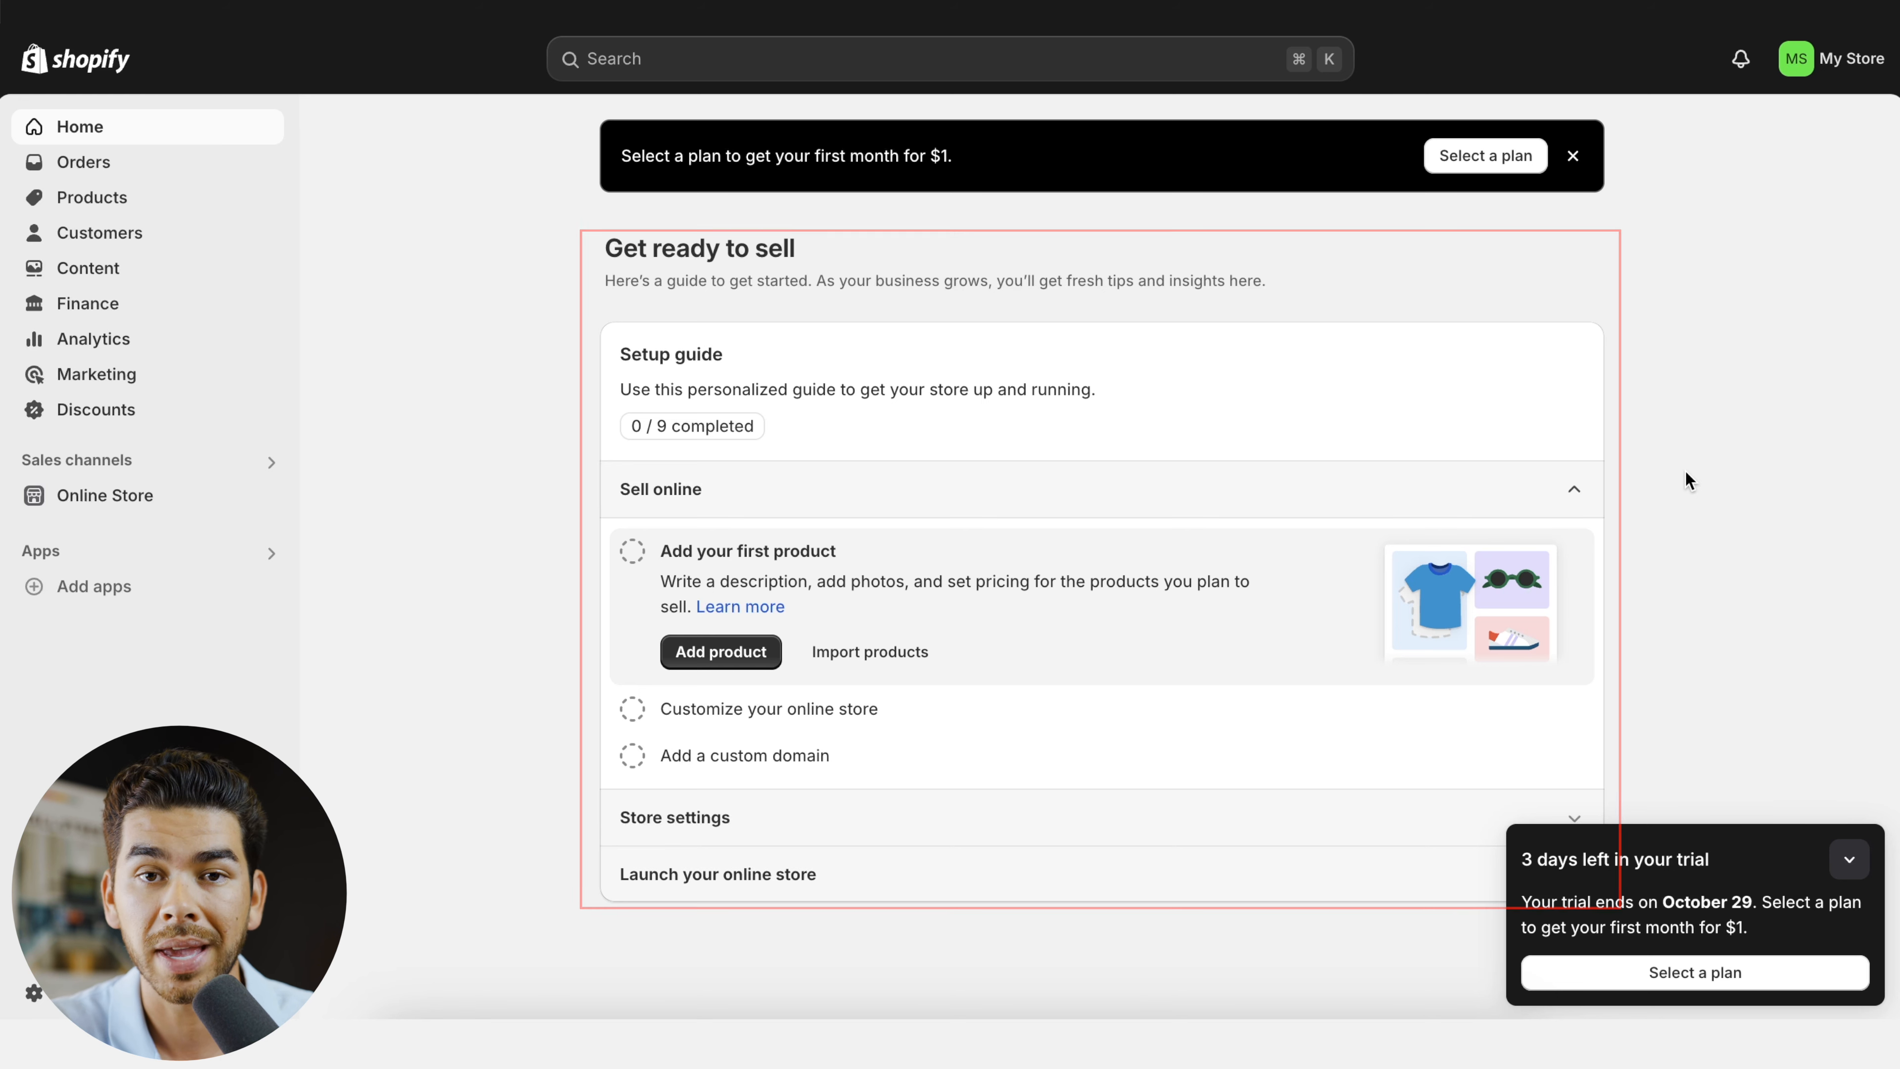
- Collapse the trial notice and expand the store settings tasks in the setup guide
scroll(1539, 524, "down", 1)
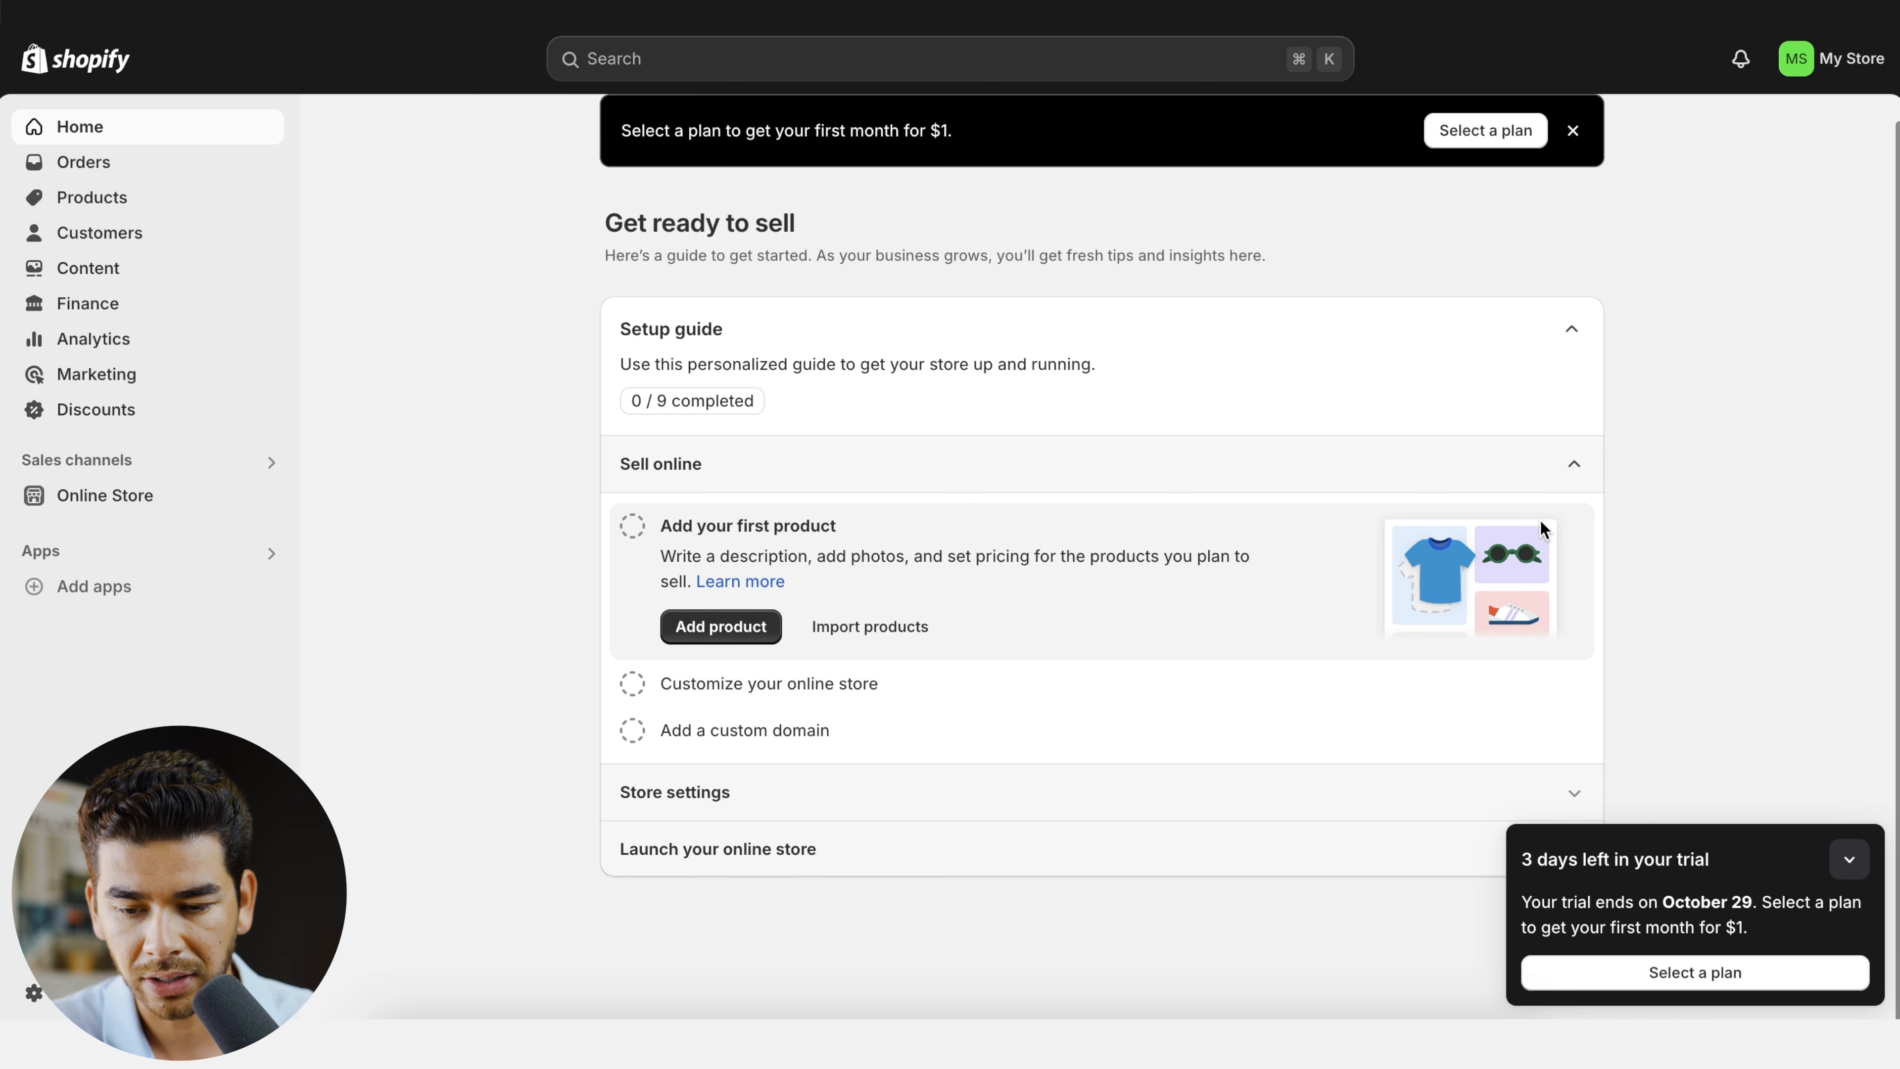
left_click(1847, 864)
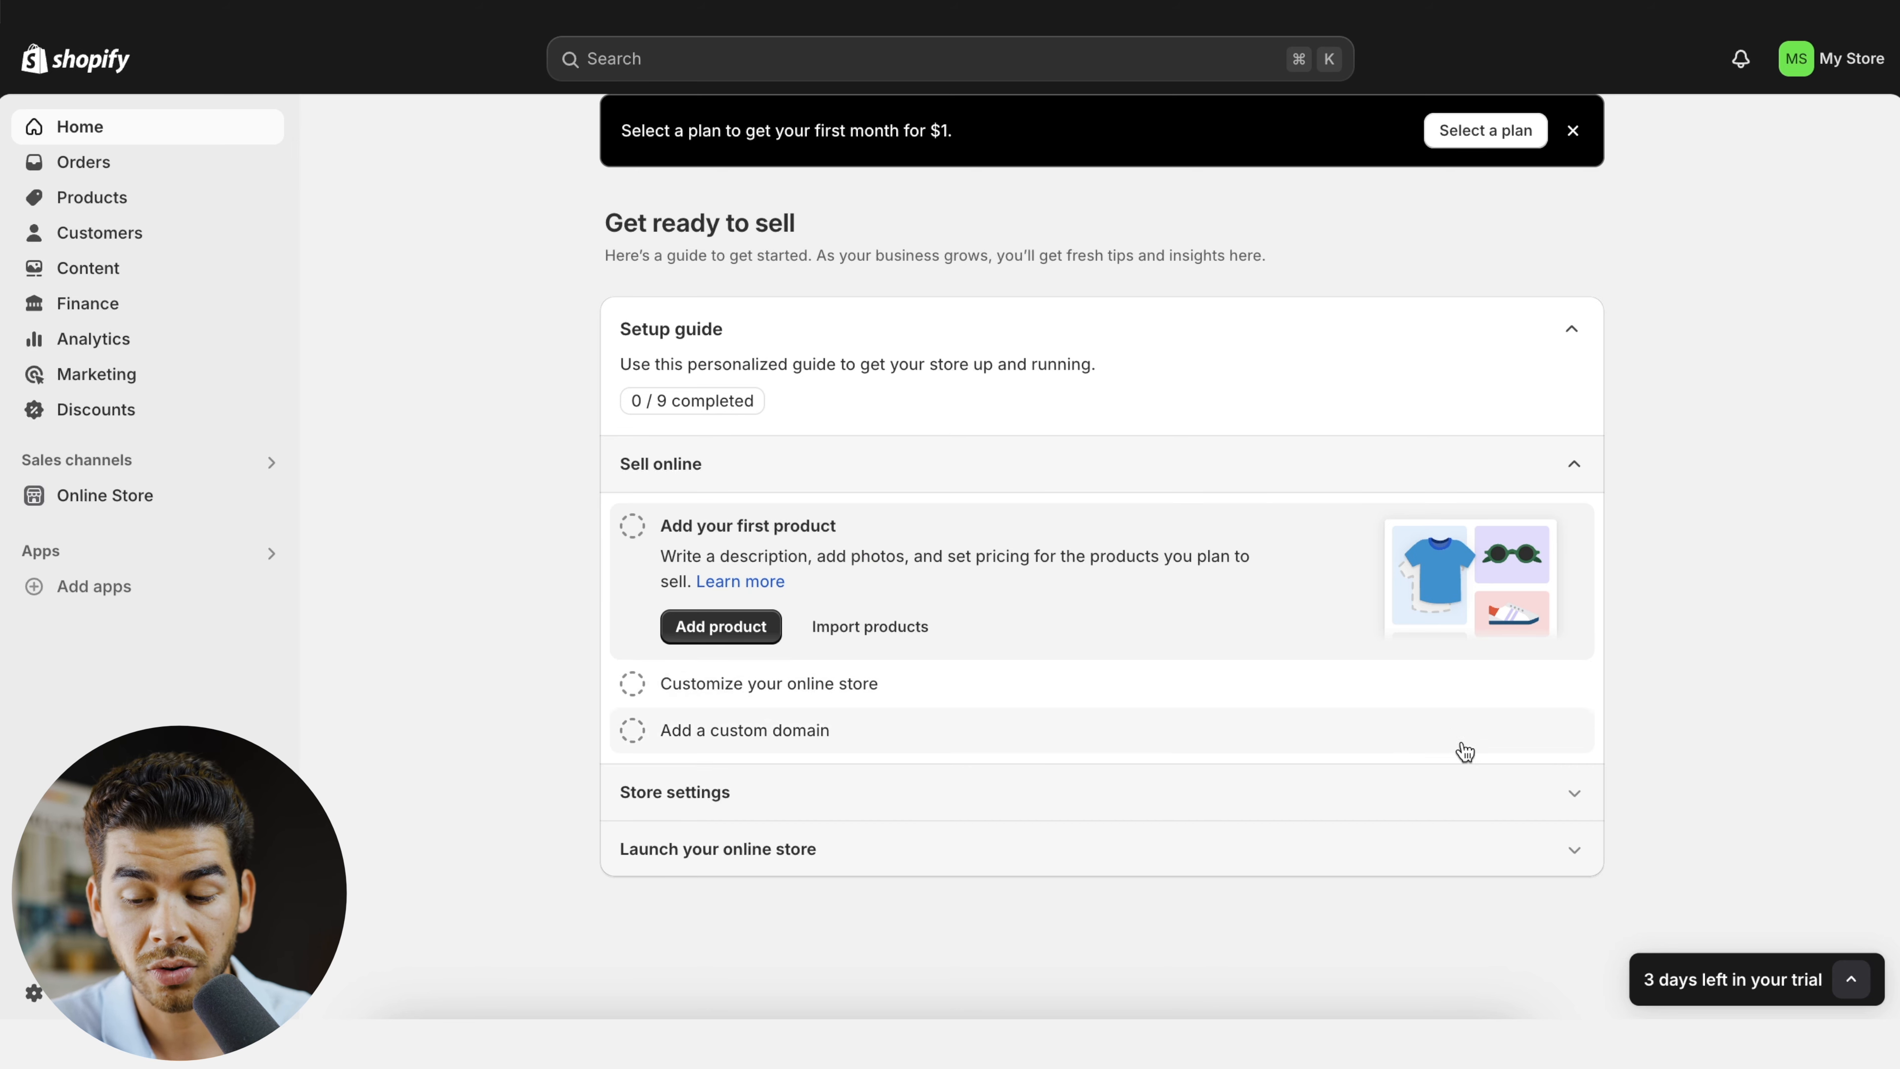
left_click(1574, 792)
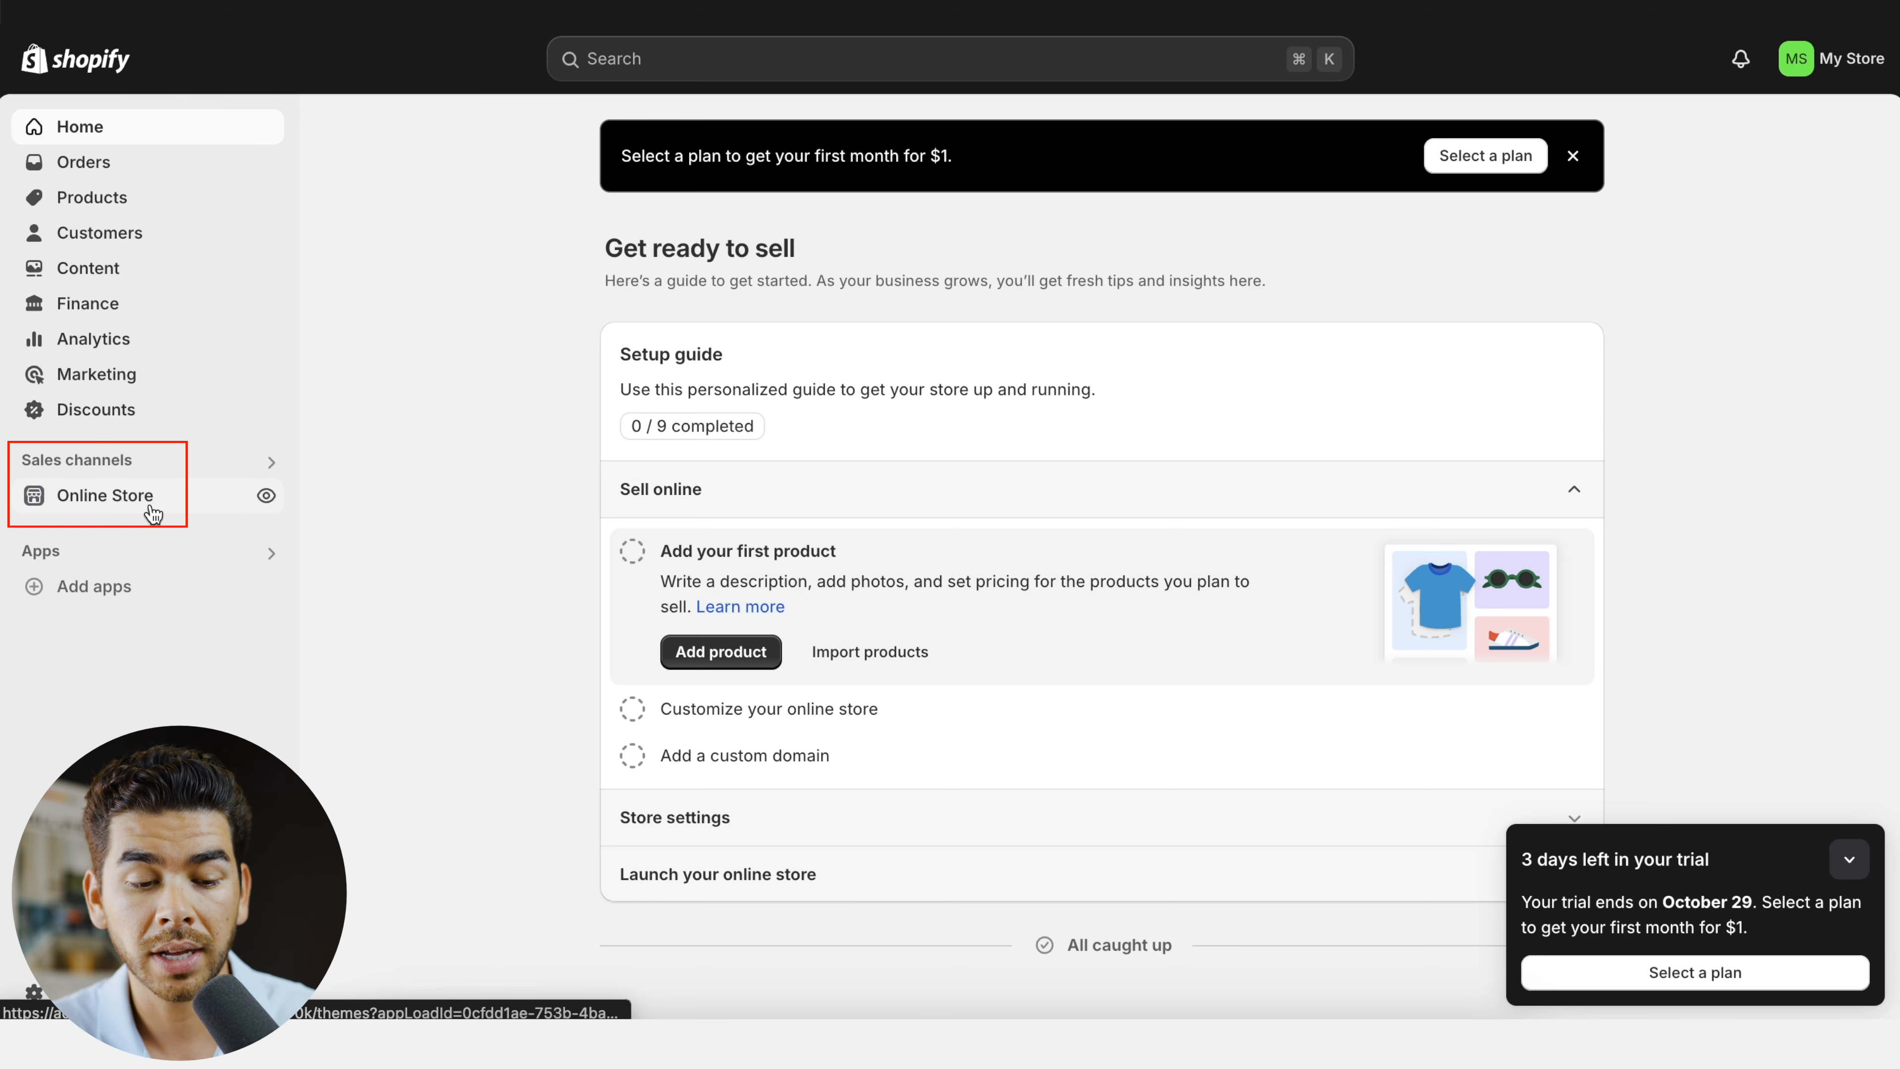
- Open the Dawn theme for customization and set the image banner's heading to "Ecom Mastery"
left_click(135, 499)
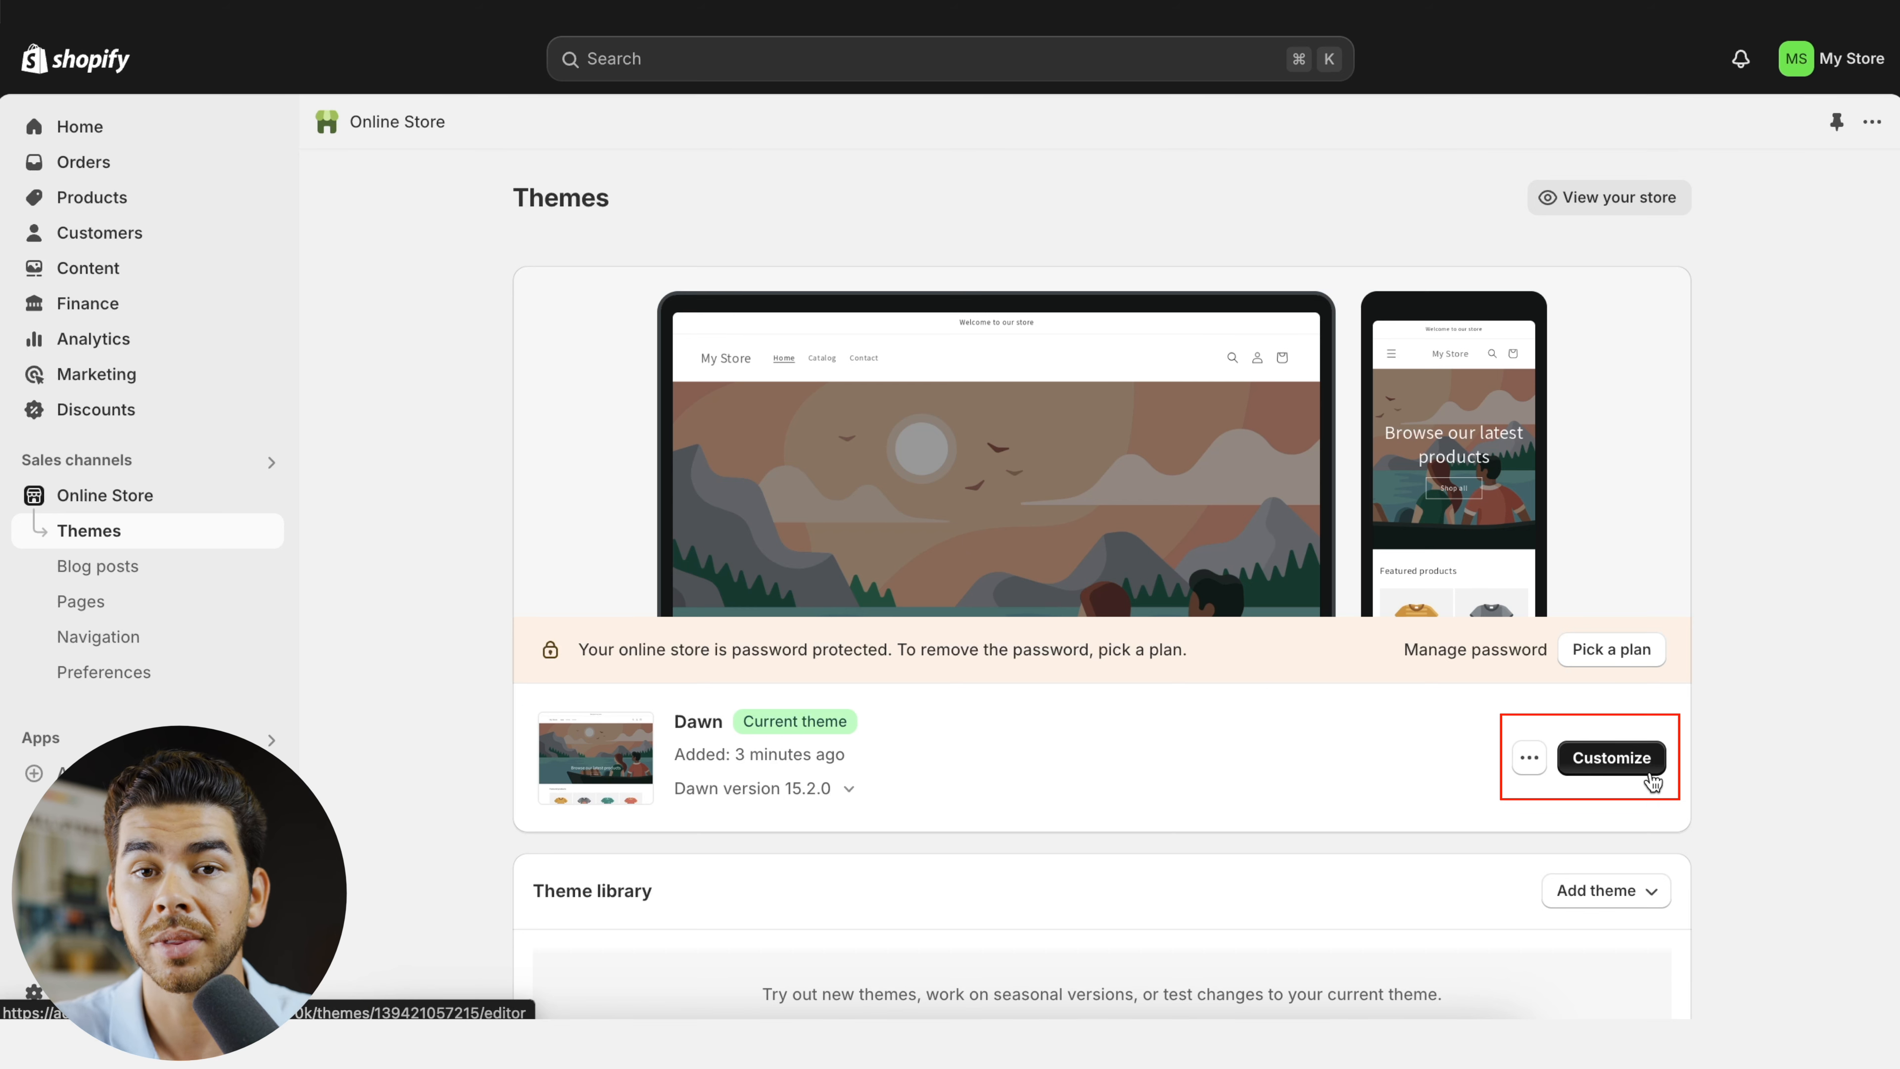
left_click(1611, 757)
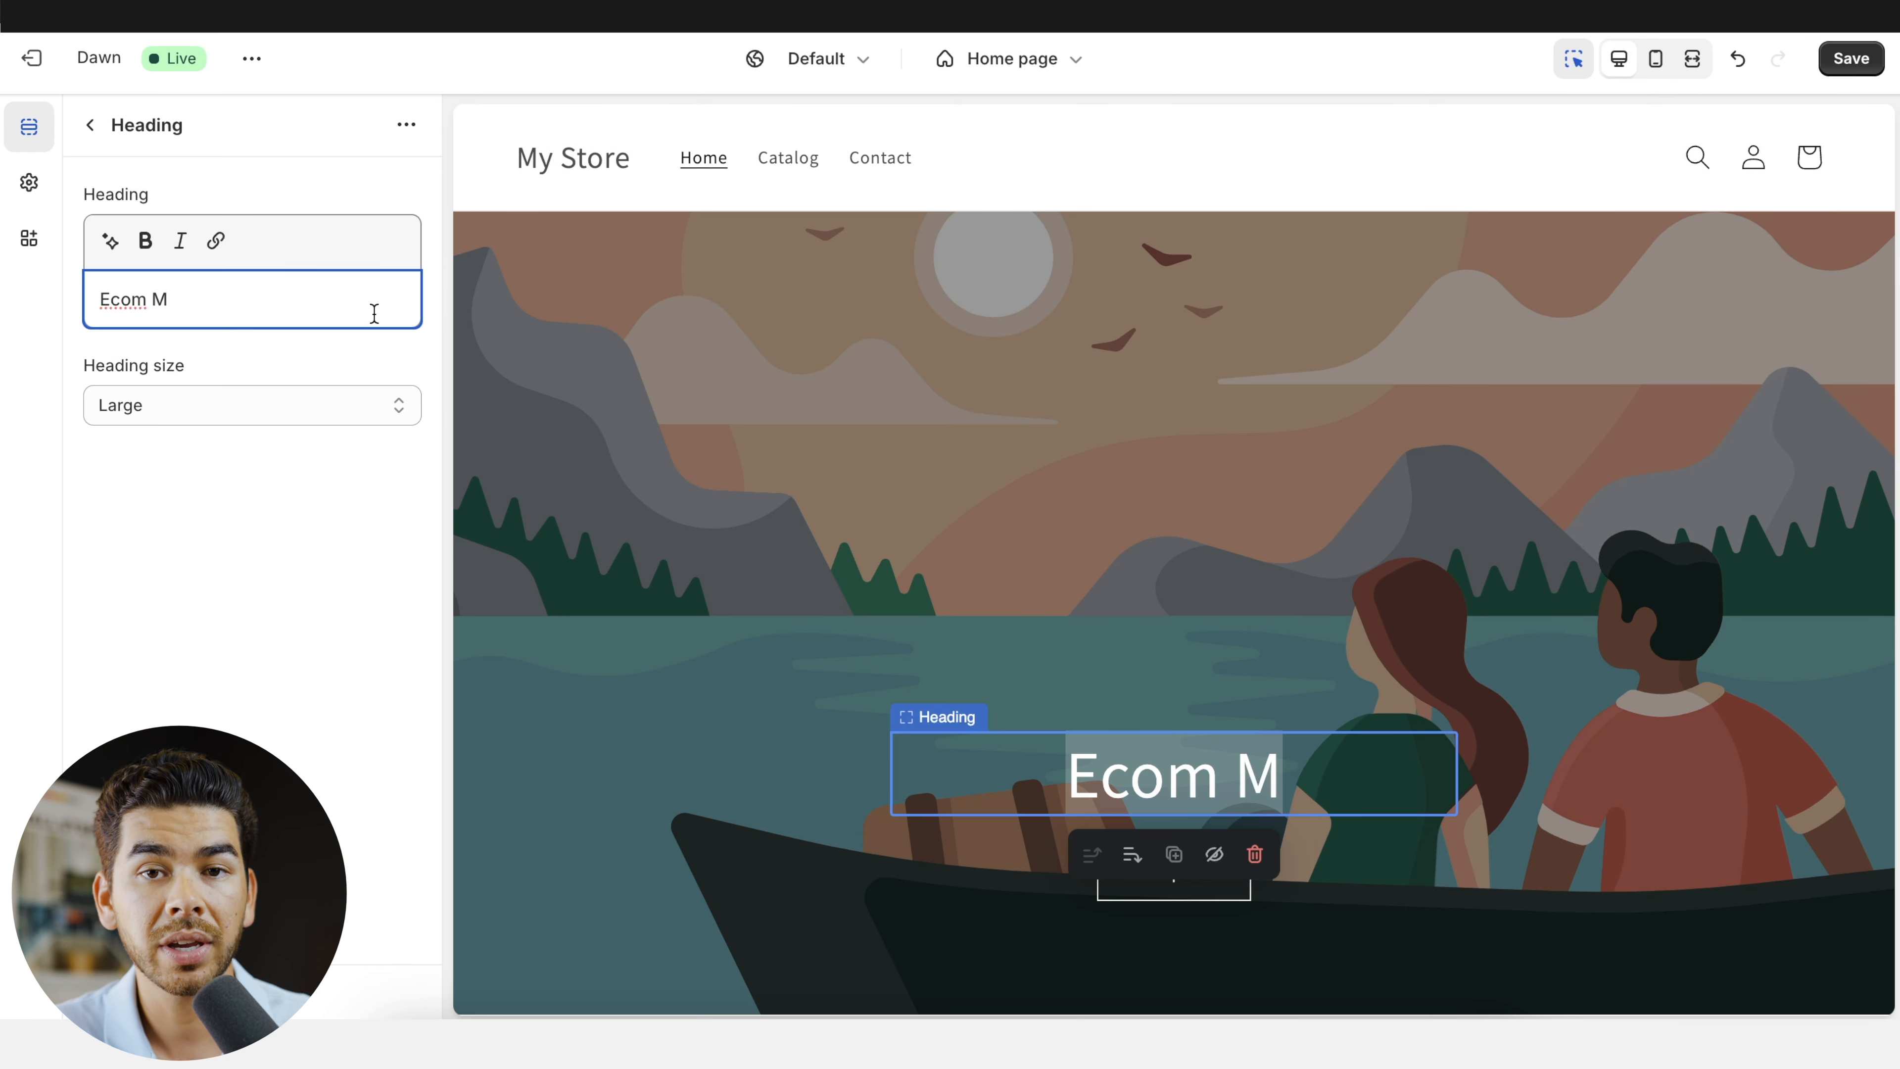
key("BackSpace")
key("BackSpace")
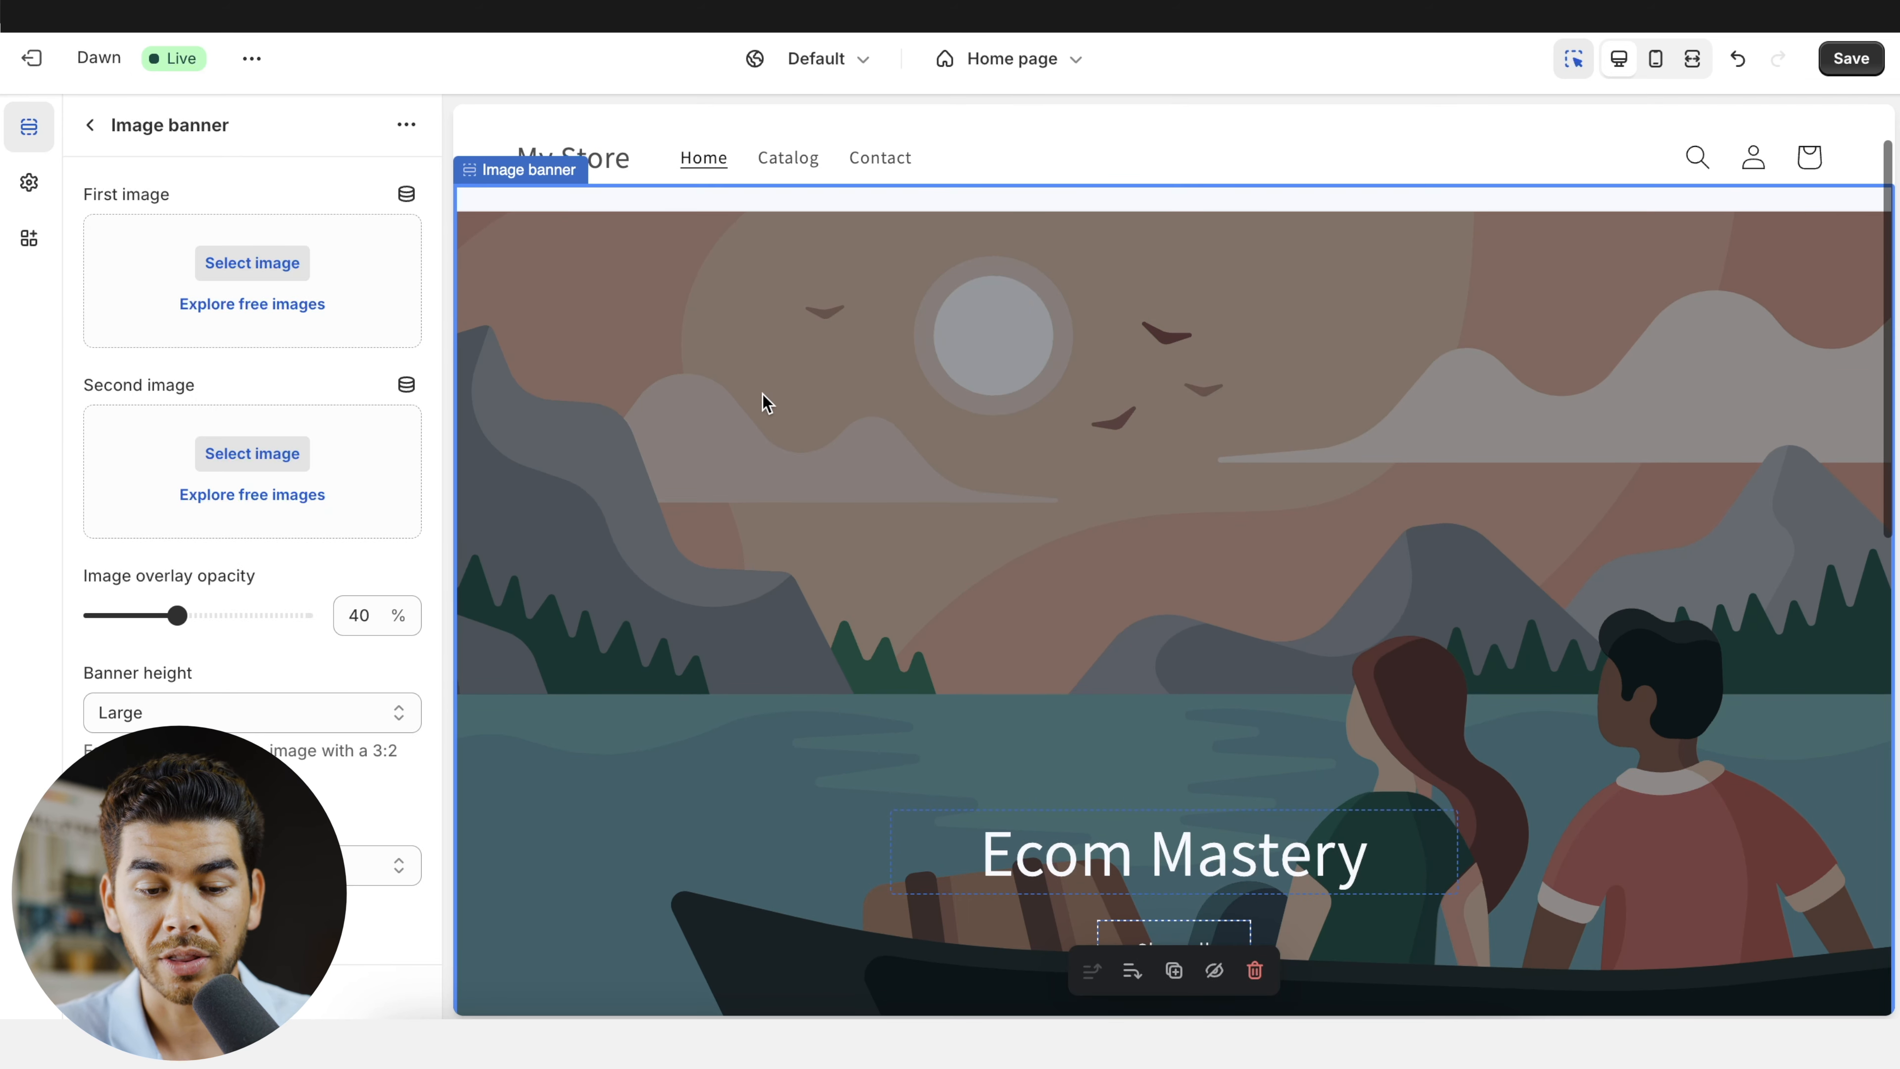
- Review the image banner's options and the categories in the theme settings
scroll(217, 337, "down", 3)
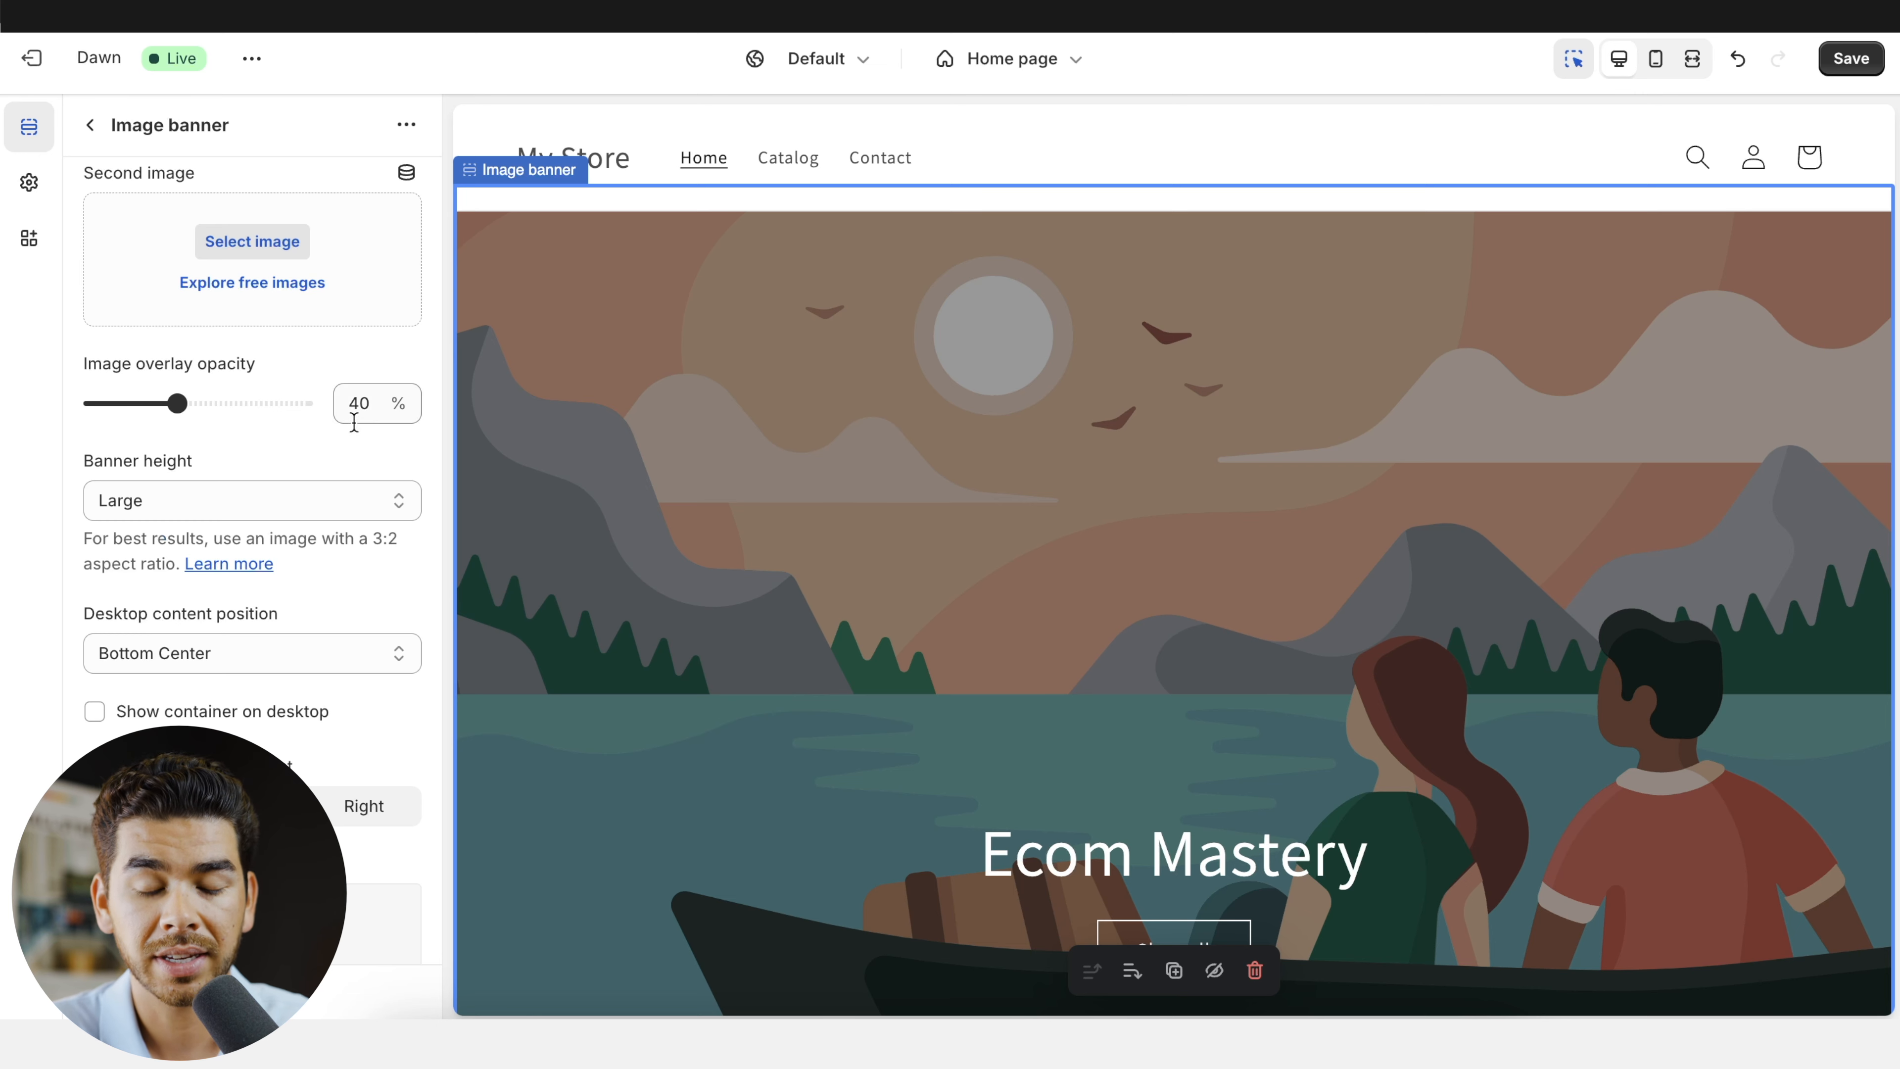
scroll(352, 427, "down", 3)
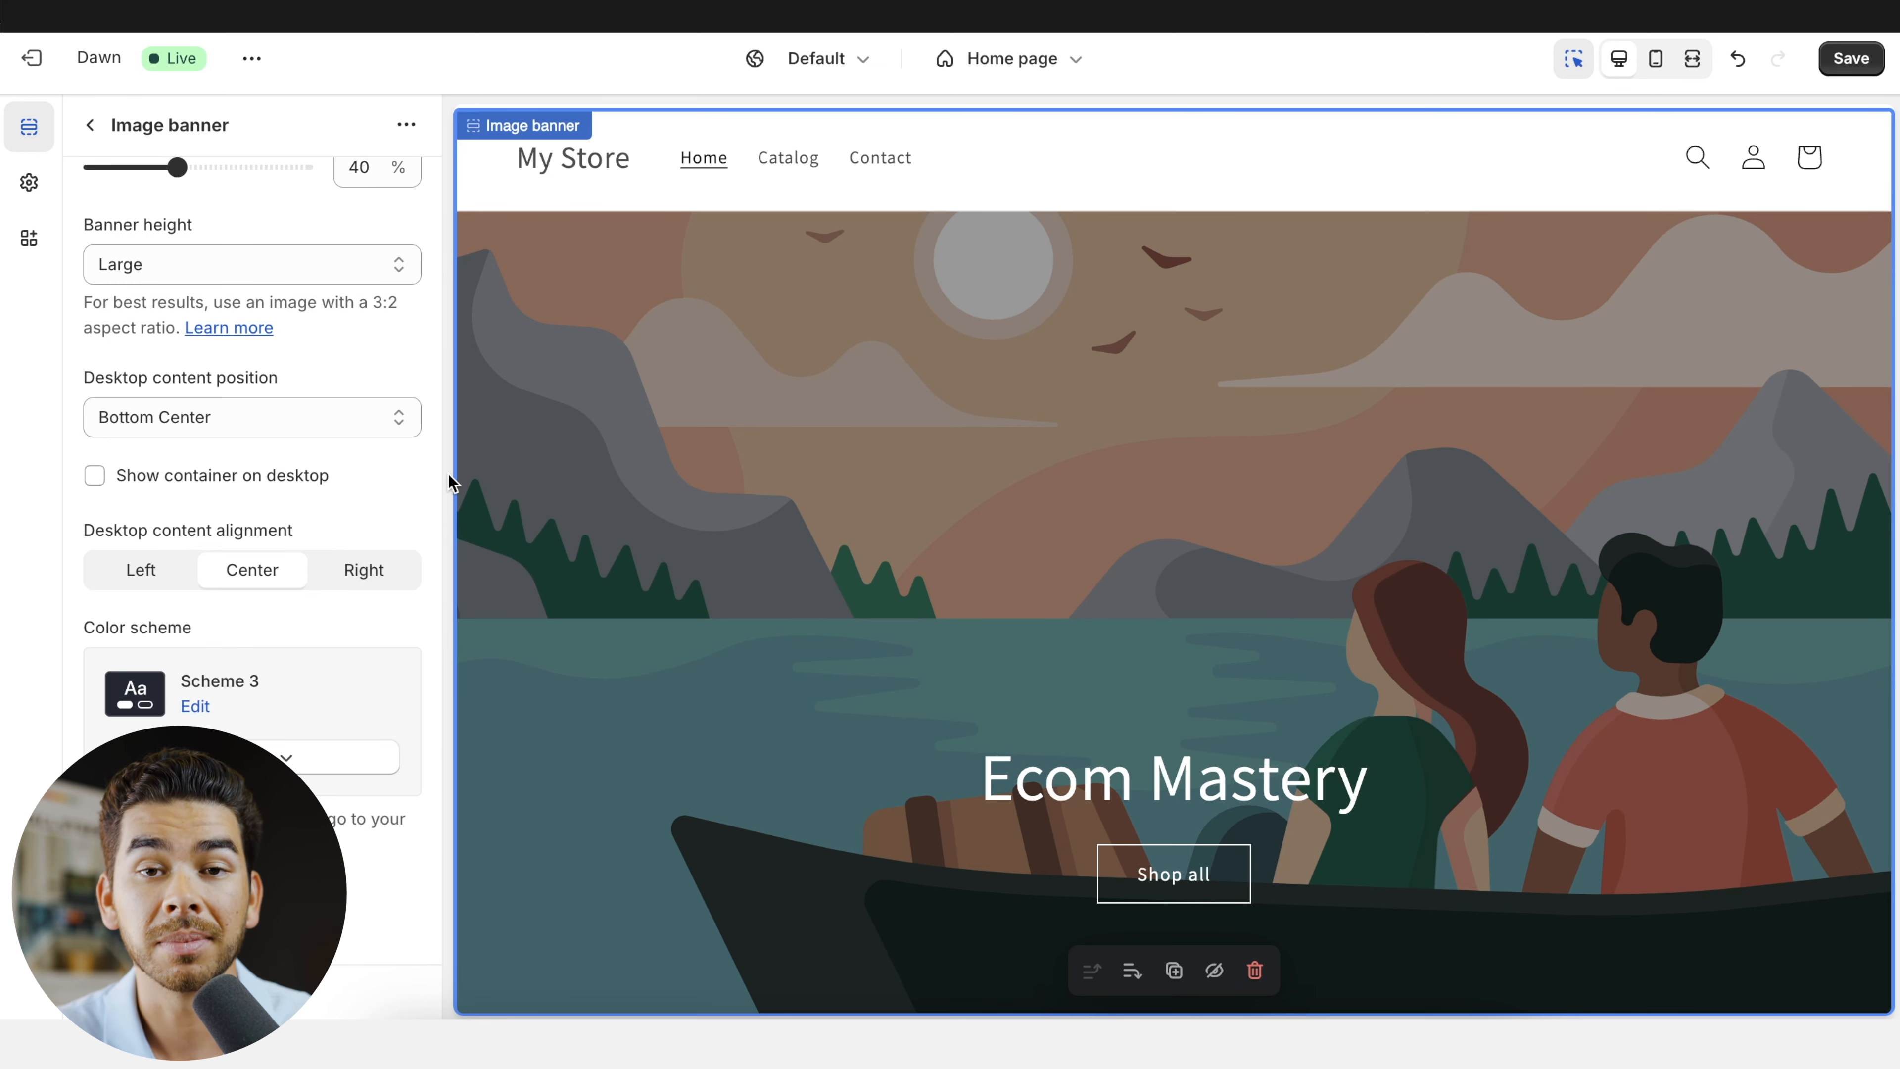
left_click(29, 182)
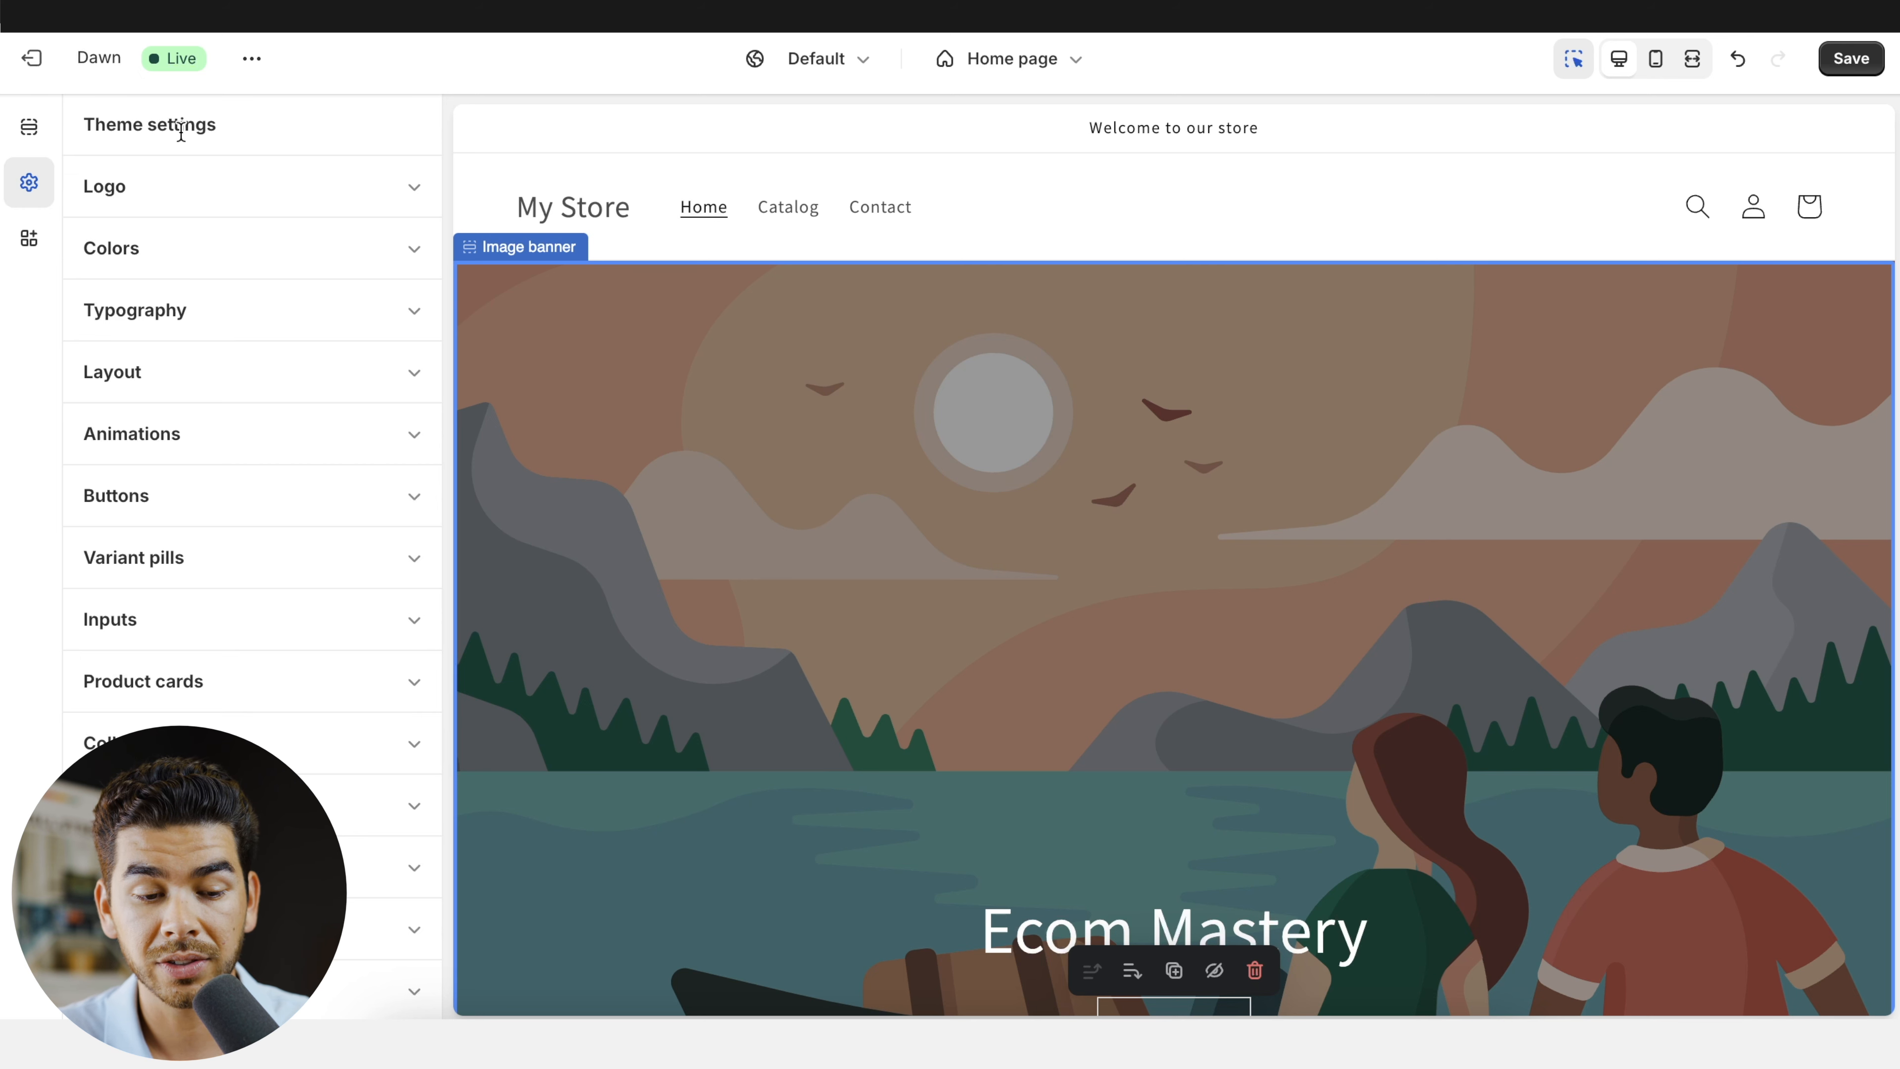
scroll(238, 516, "down", 8)
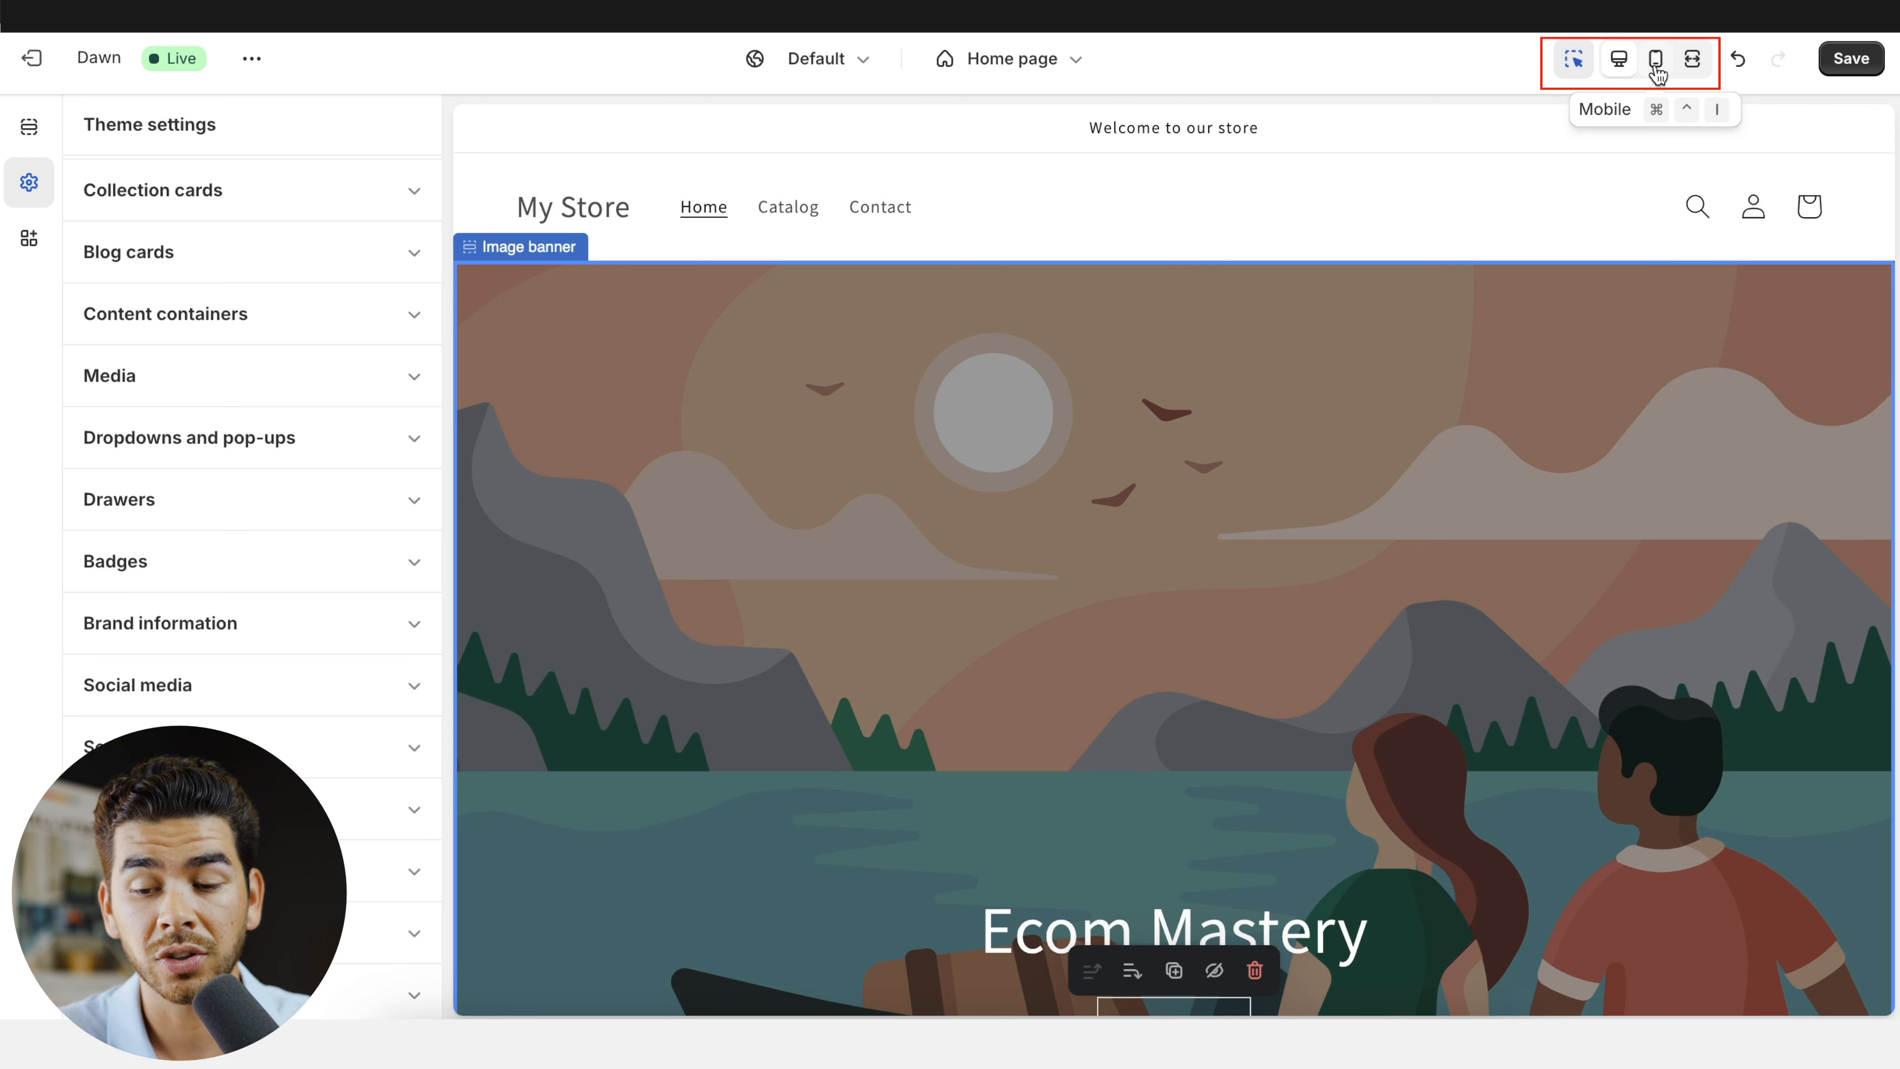
- Preview the home page in mobile, fullscreen and desktop views, and save the theme changes
left_click(1657, 73)
scroll(1262, 325, "down", 10)
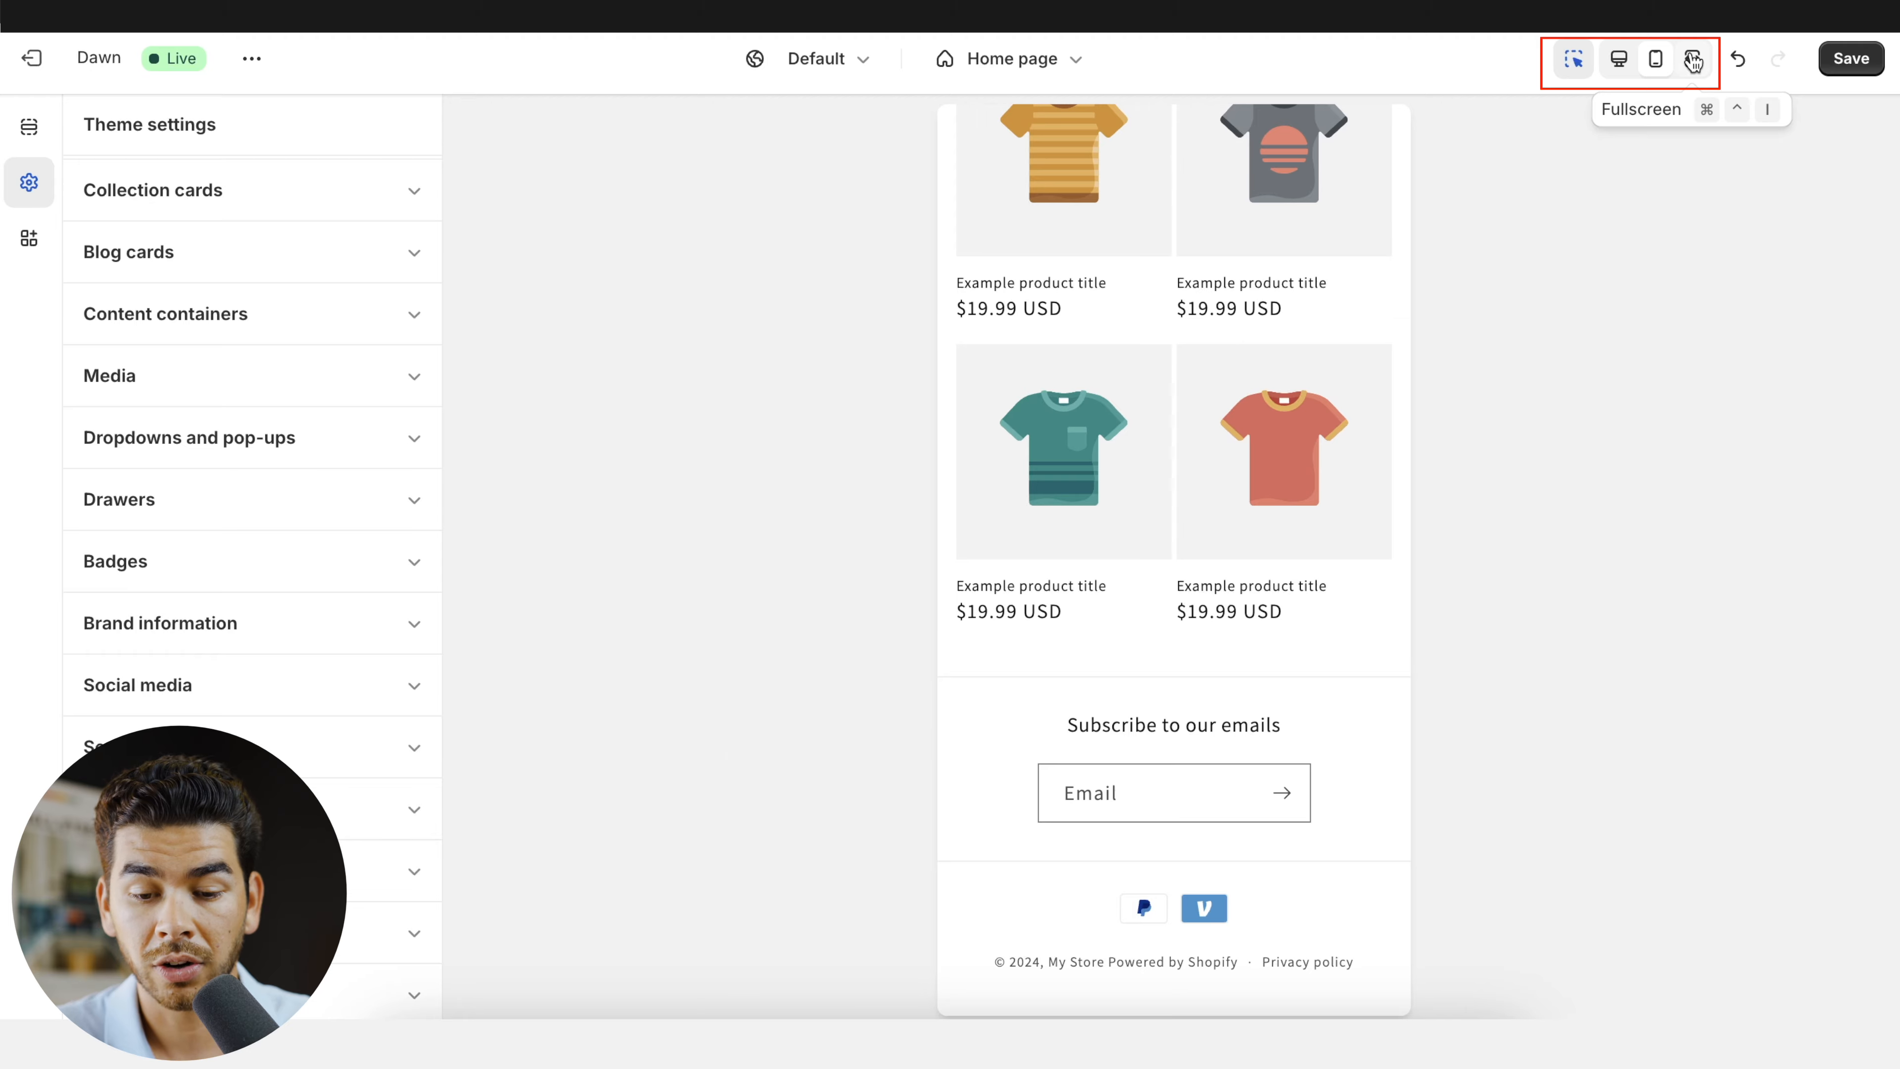
left_click(1692, 58)
scroll(1527, 310, "up", 10)
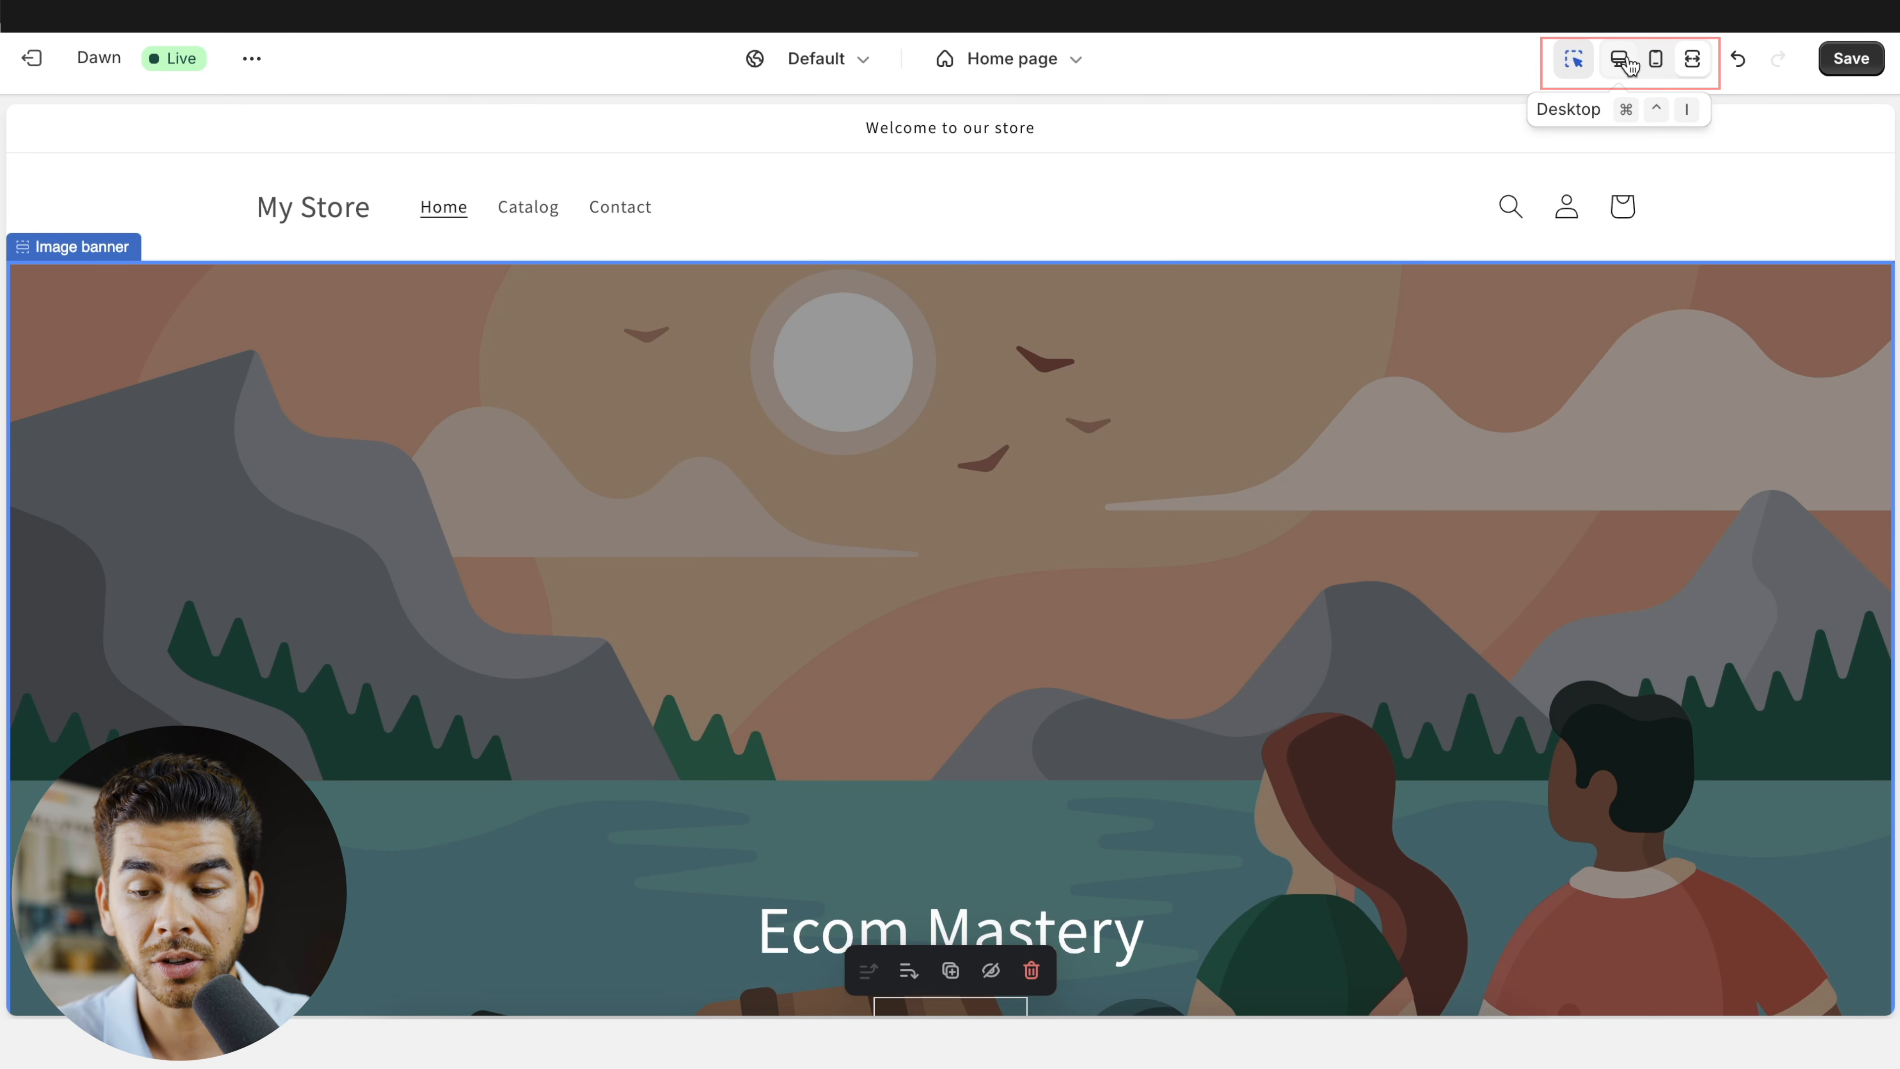
left_click(1622, 61)
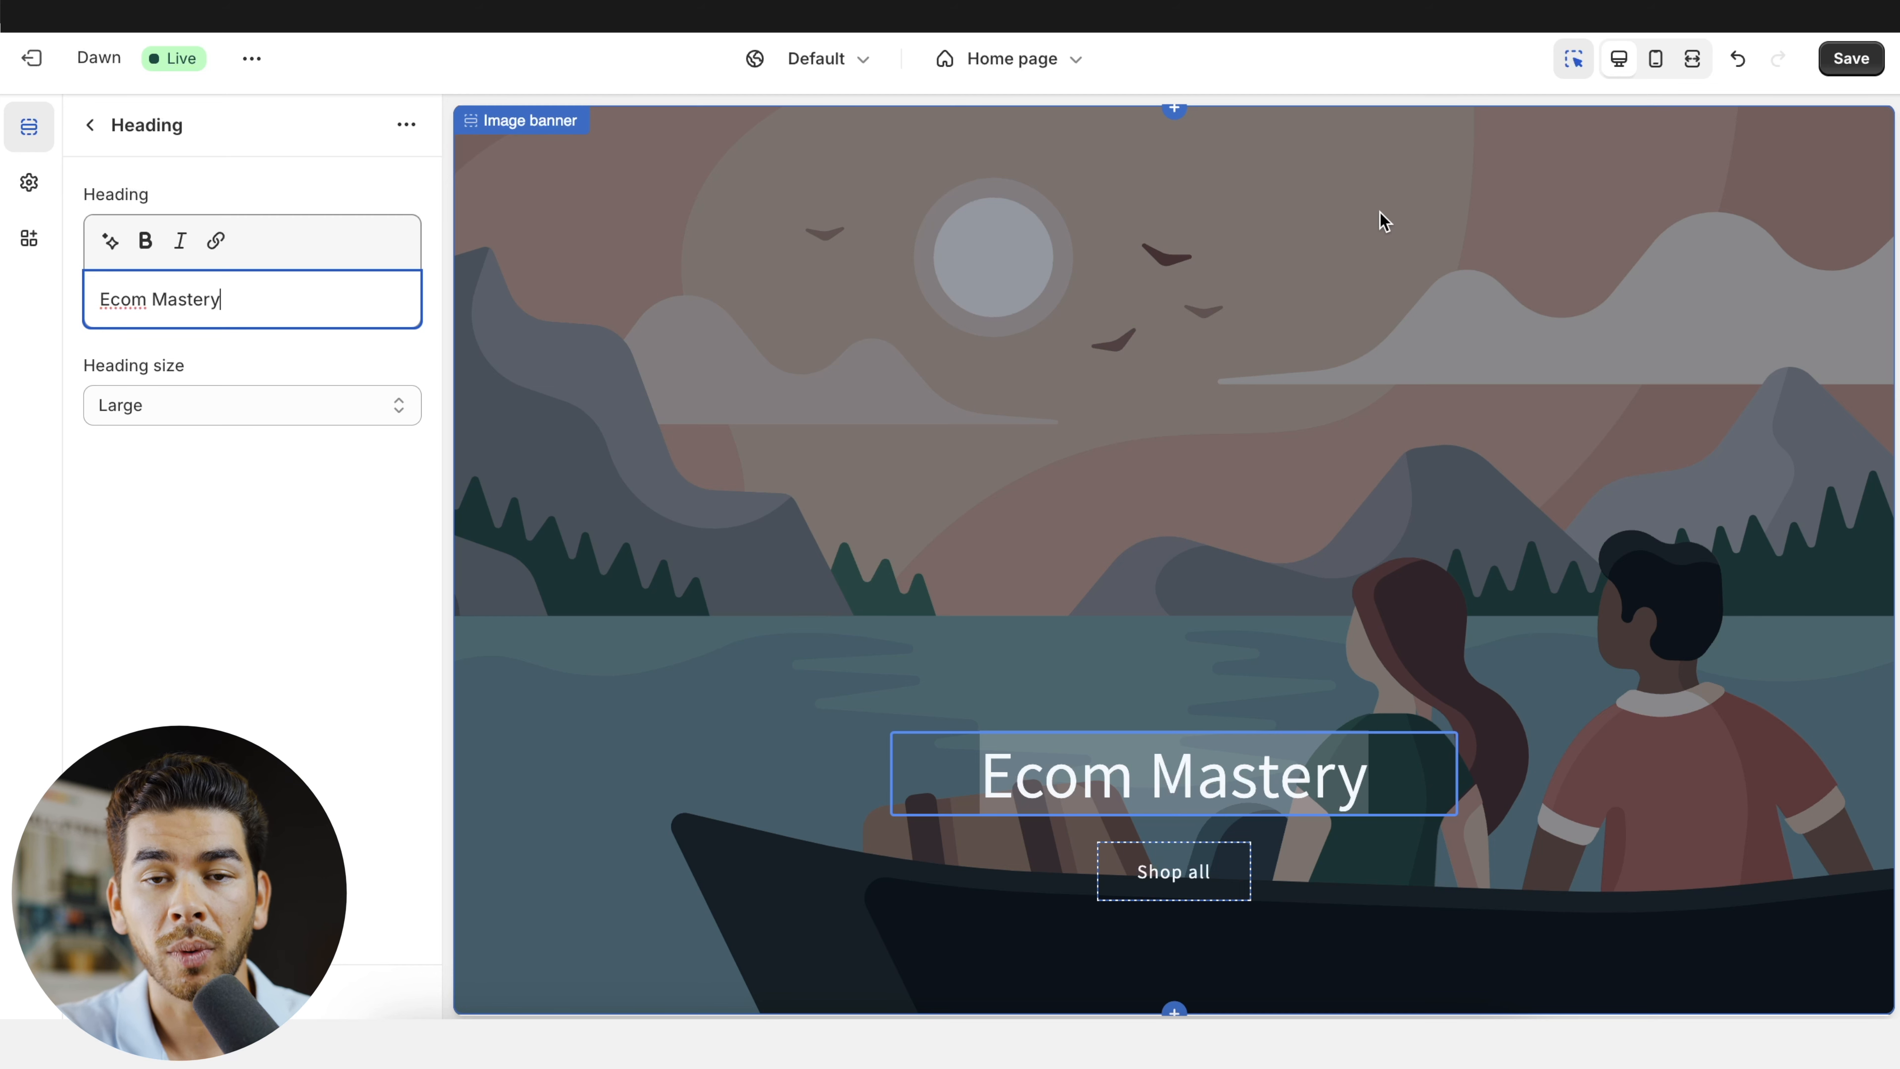
left_click(1847, 60)
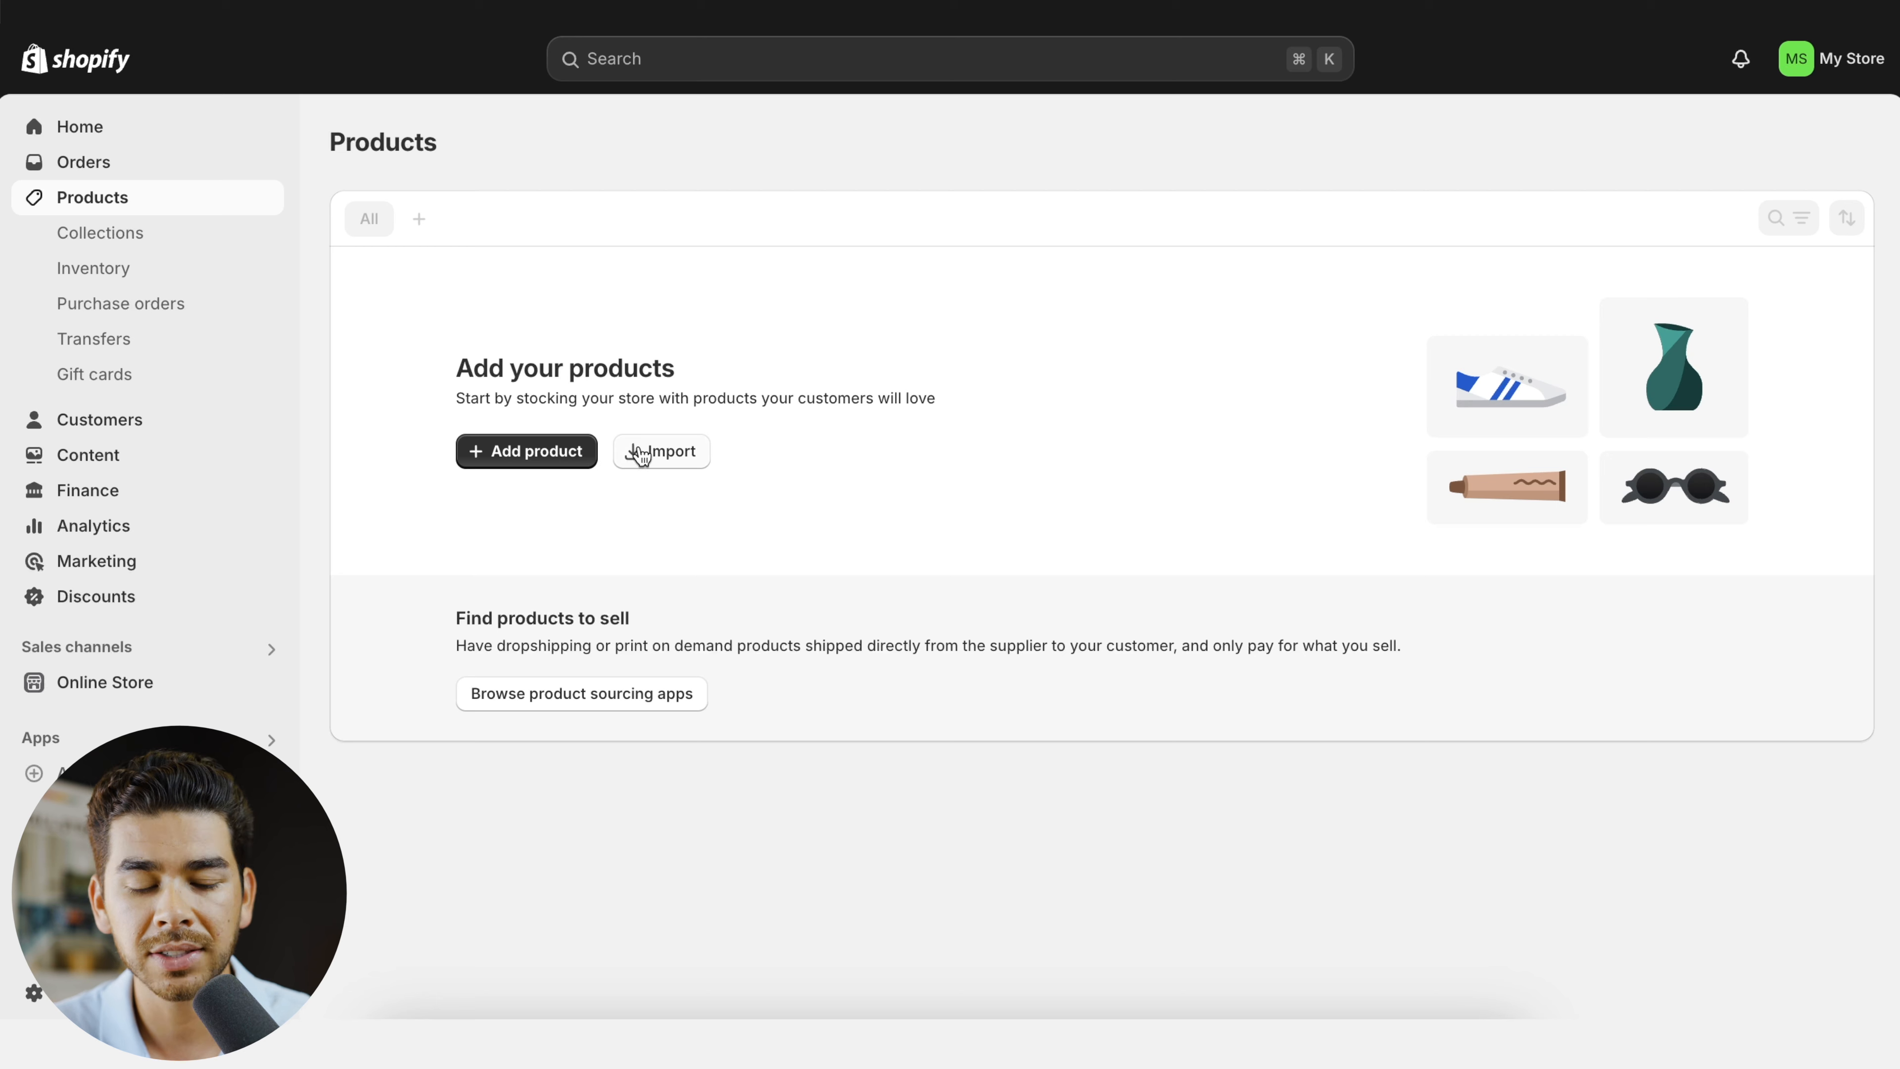
- Add a new product and keep a generated description based on the keywords "cotton t-shirt with silky feel"
left_click(557, 458)
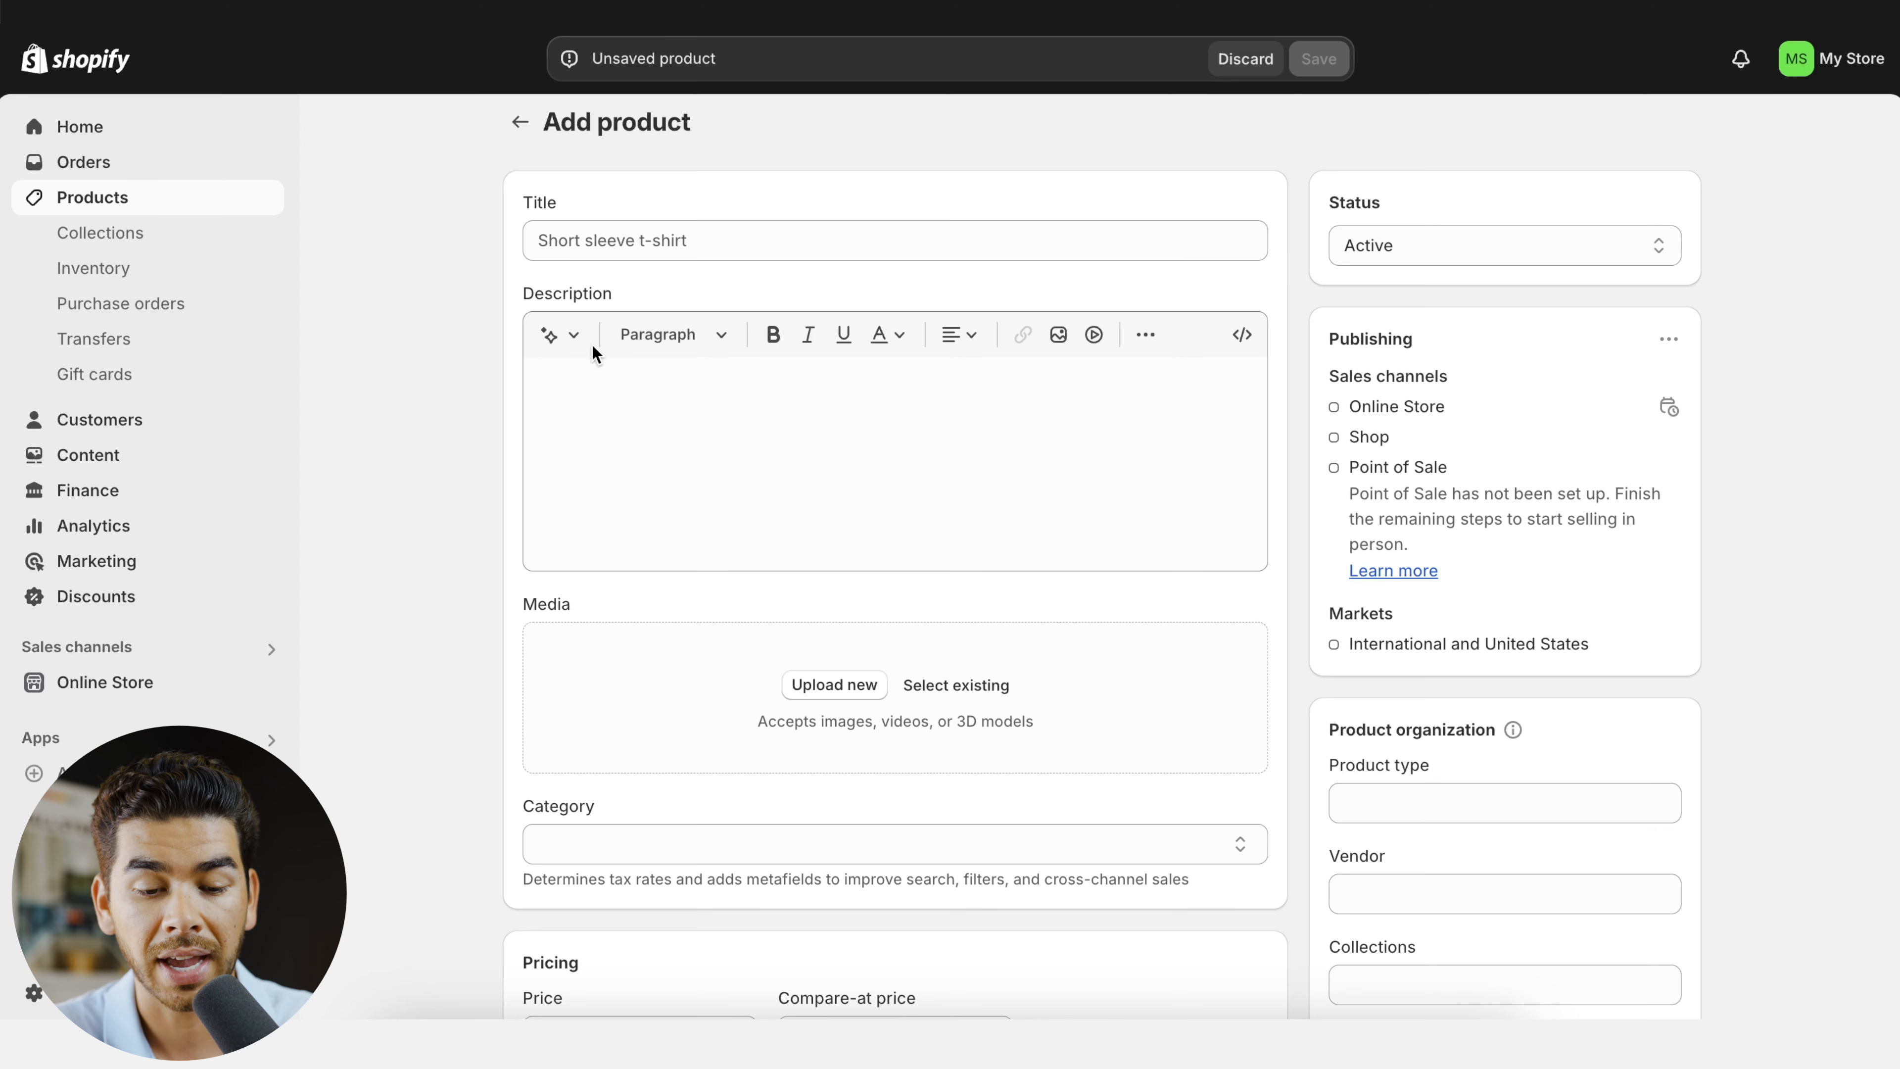
left_click(800, 510)
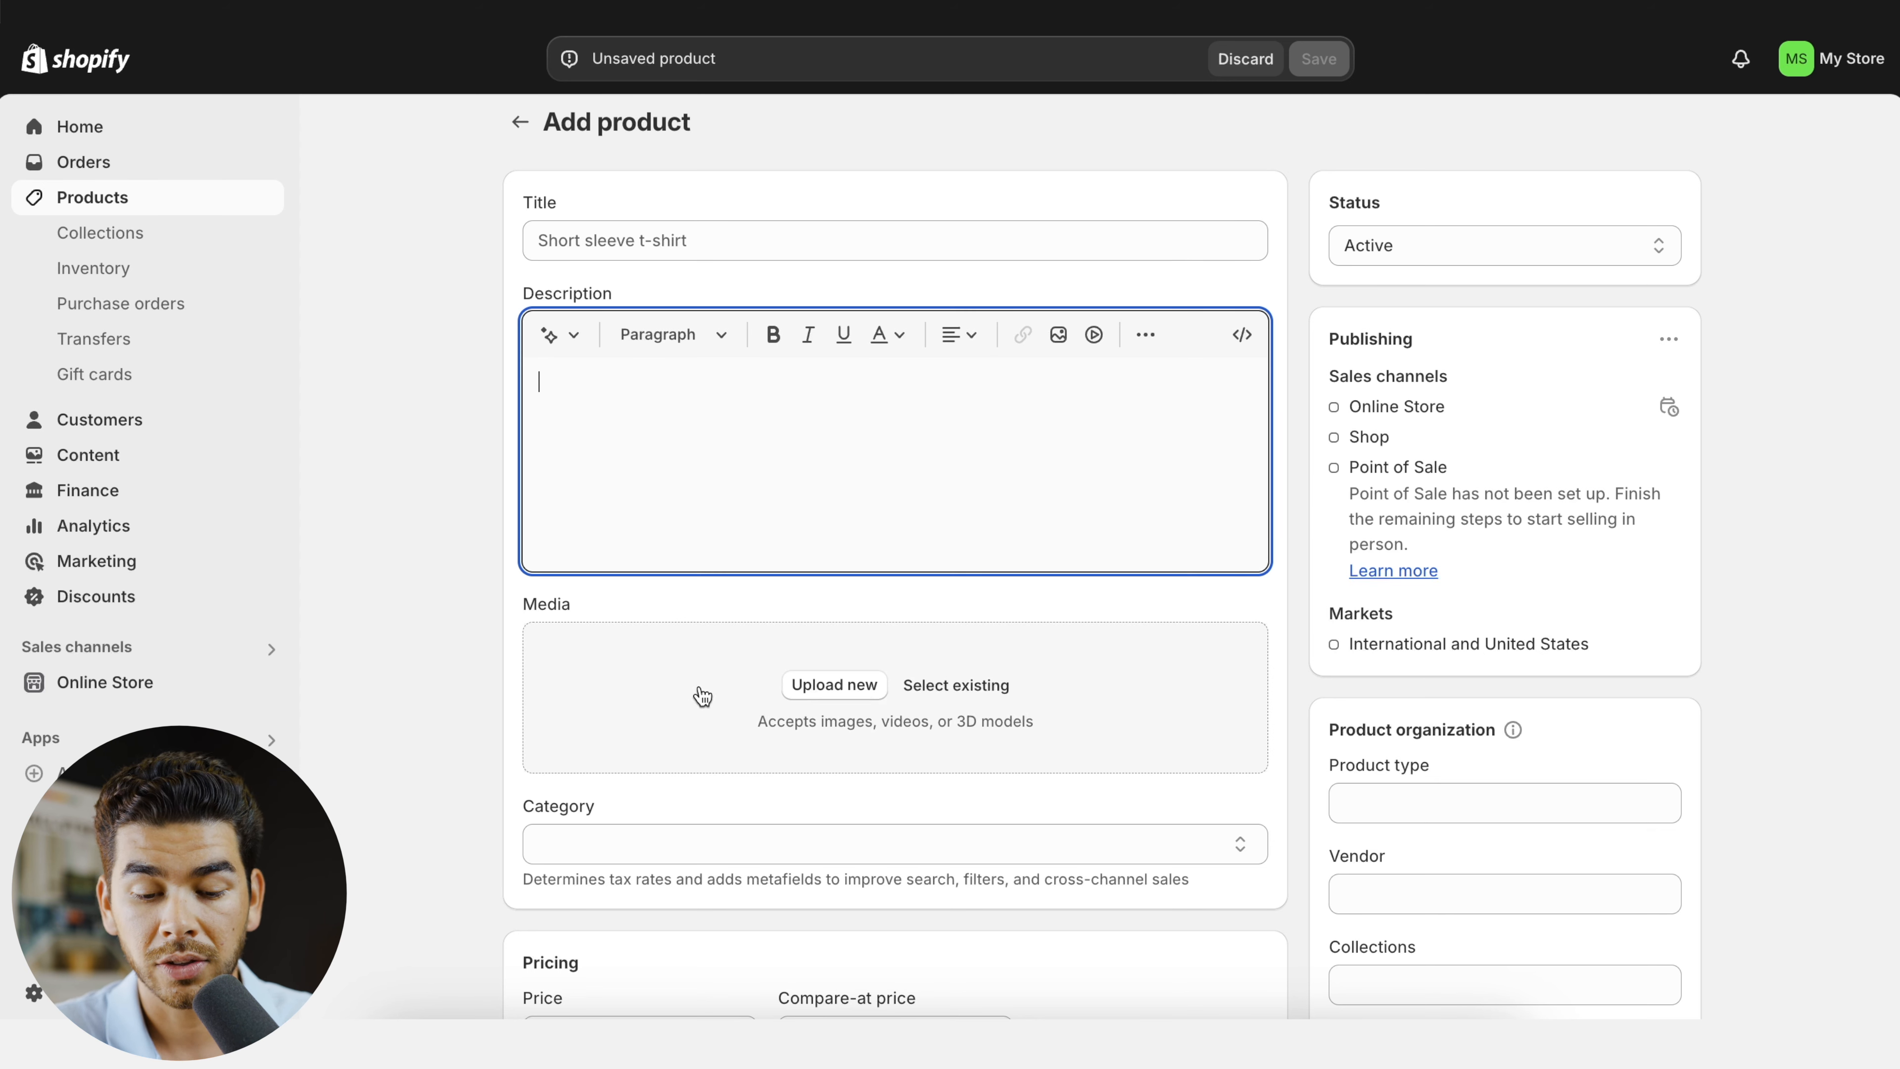
left_click(581, 350)
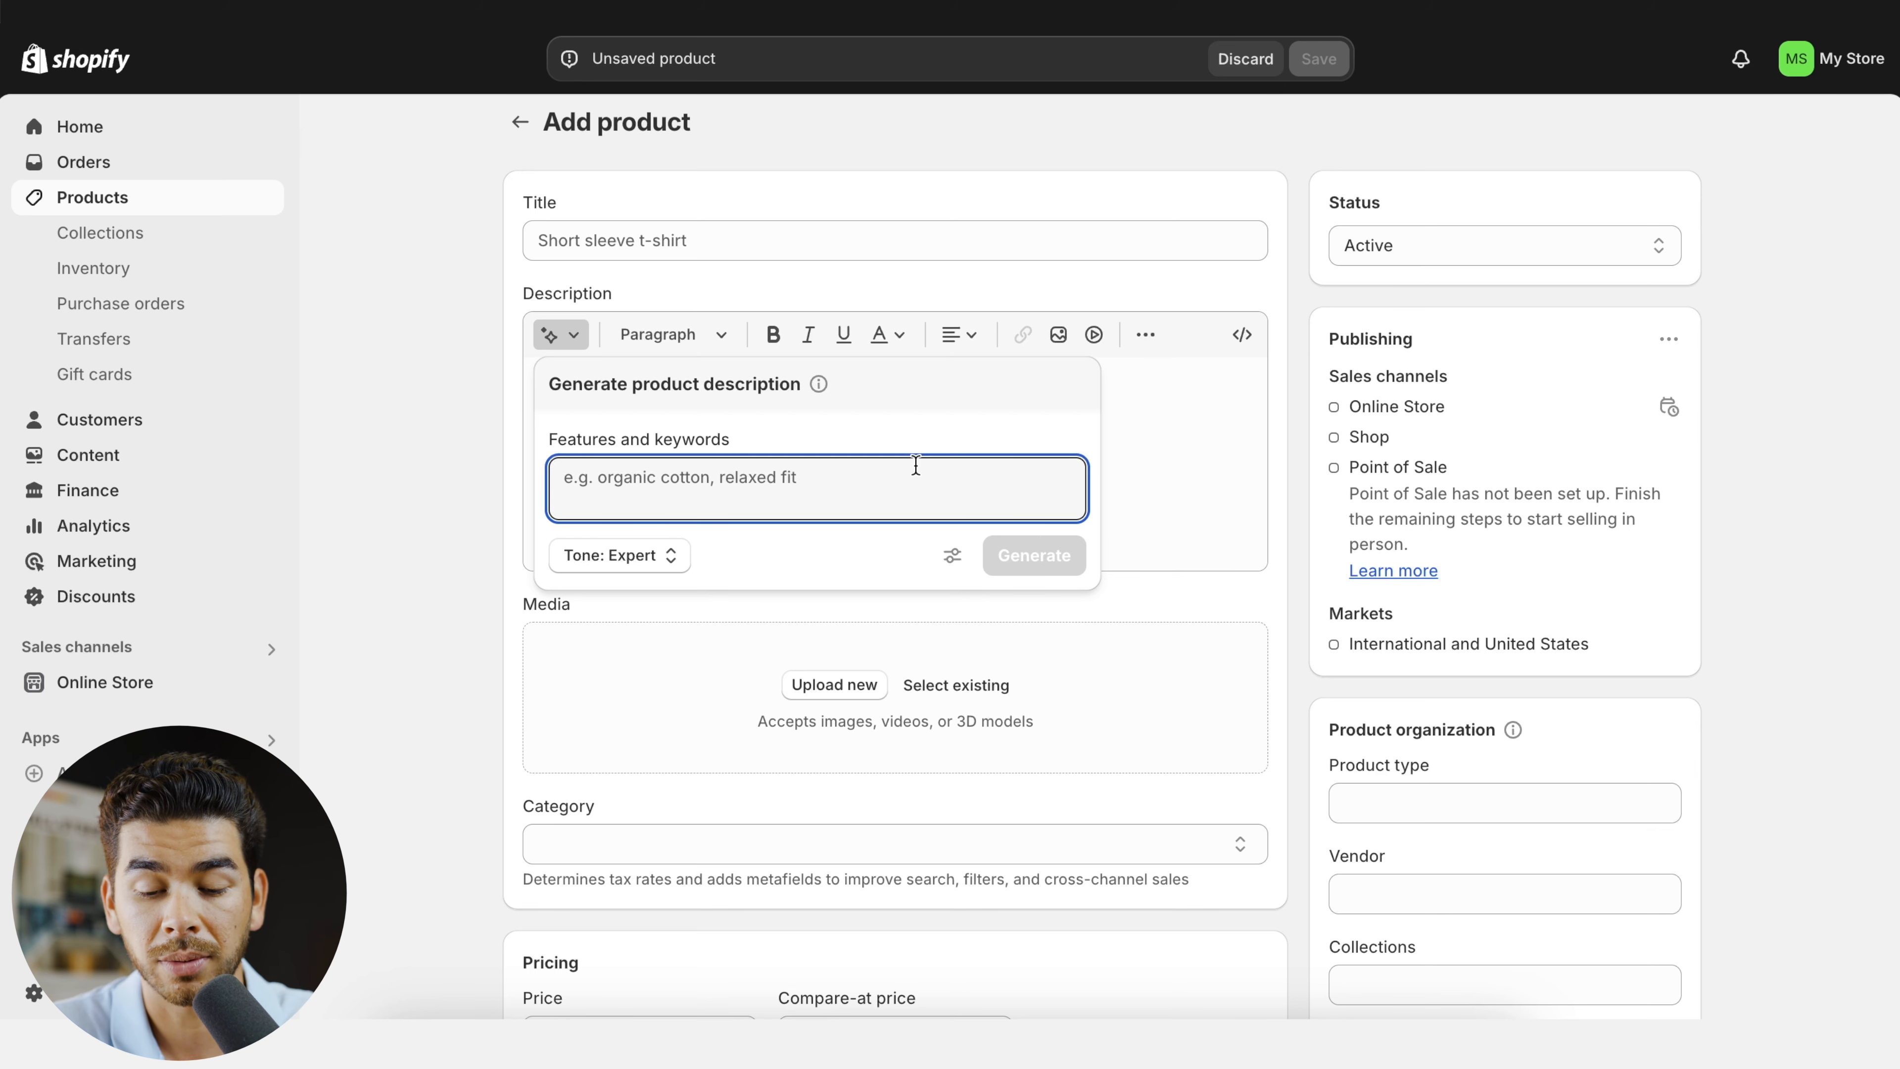
type("cotton t-shirt with")
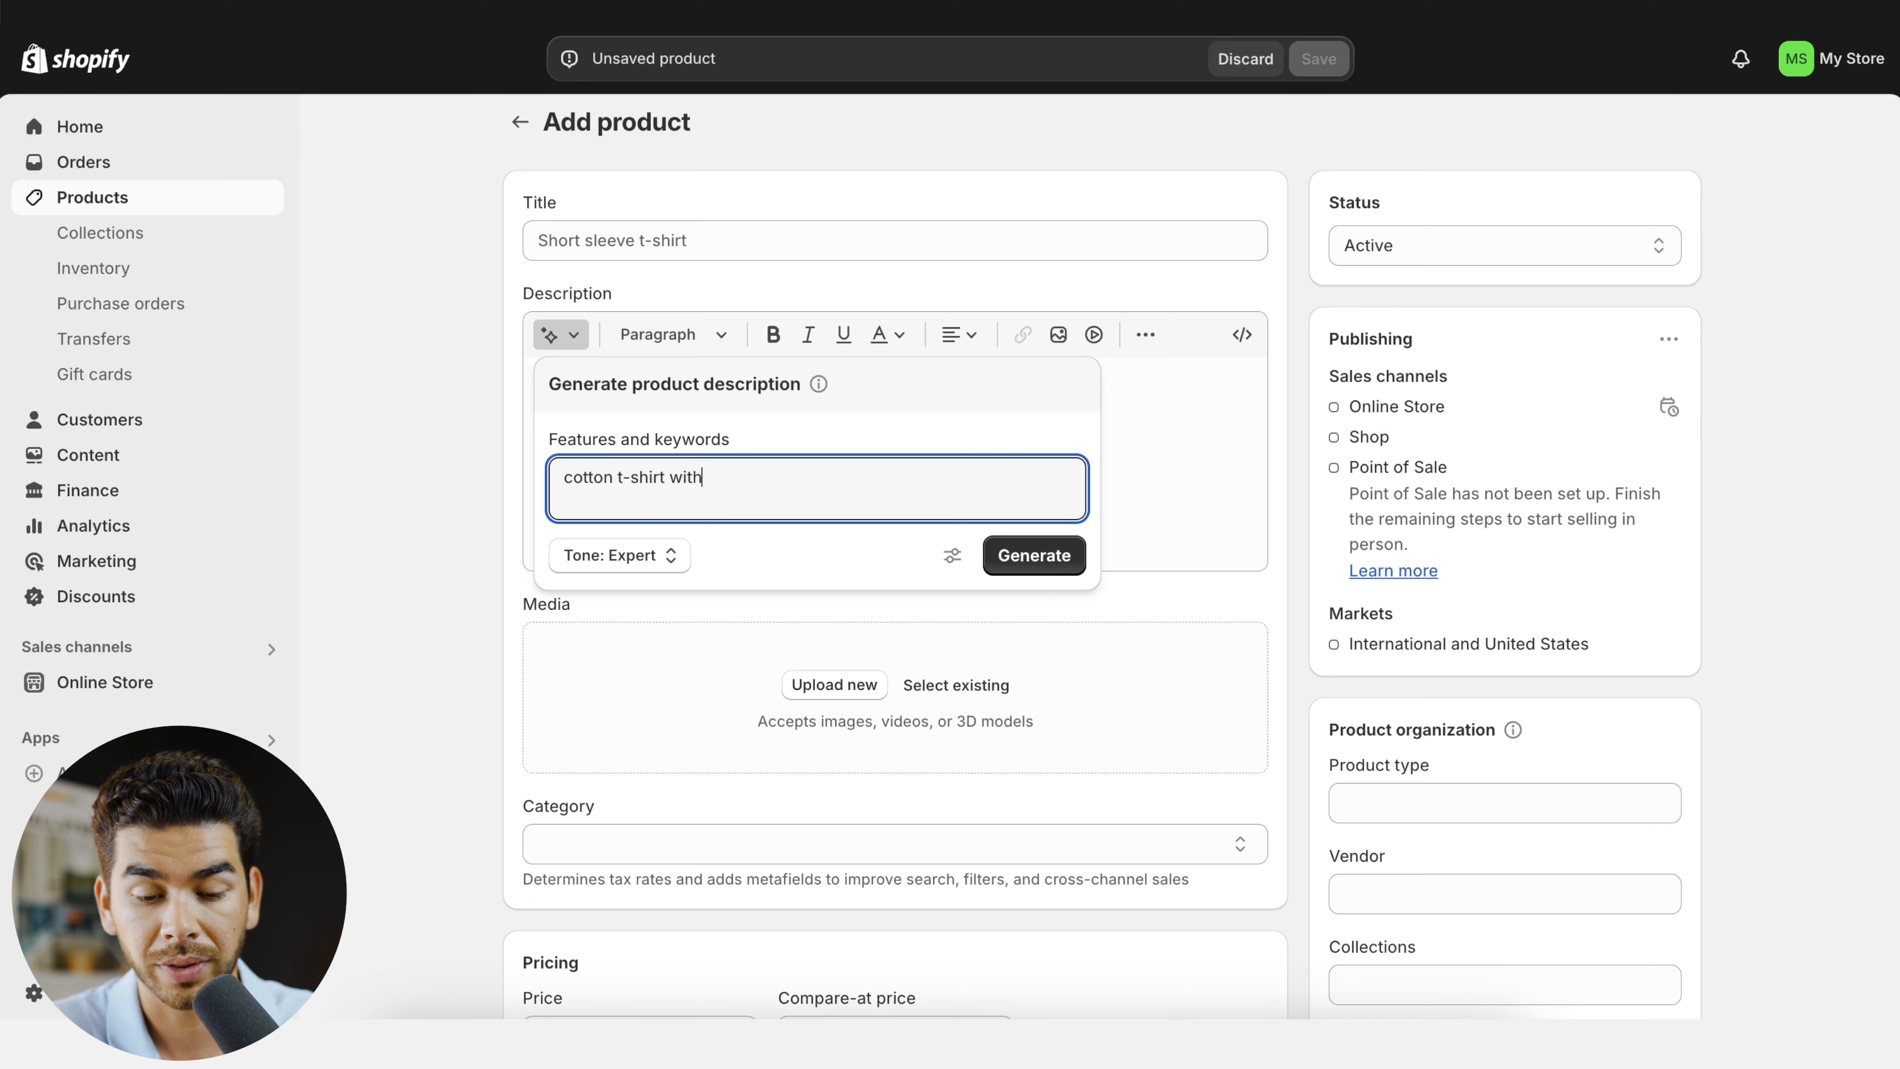
type("silky feel")
left_click(1048, 560)
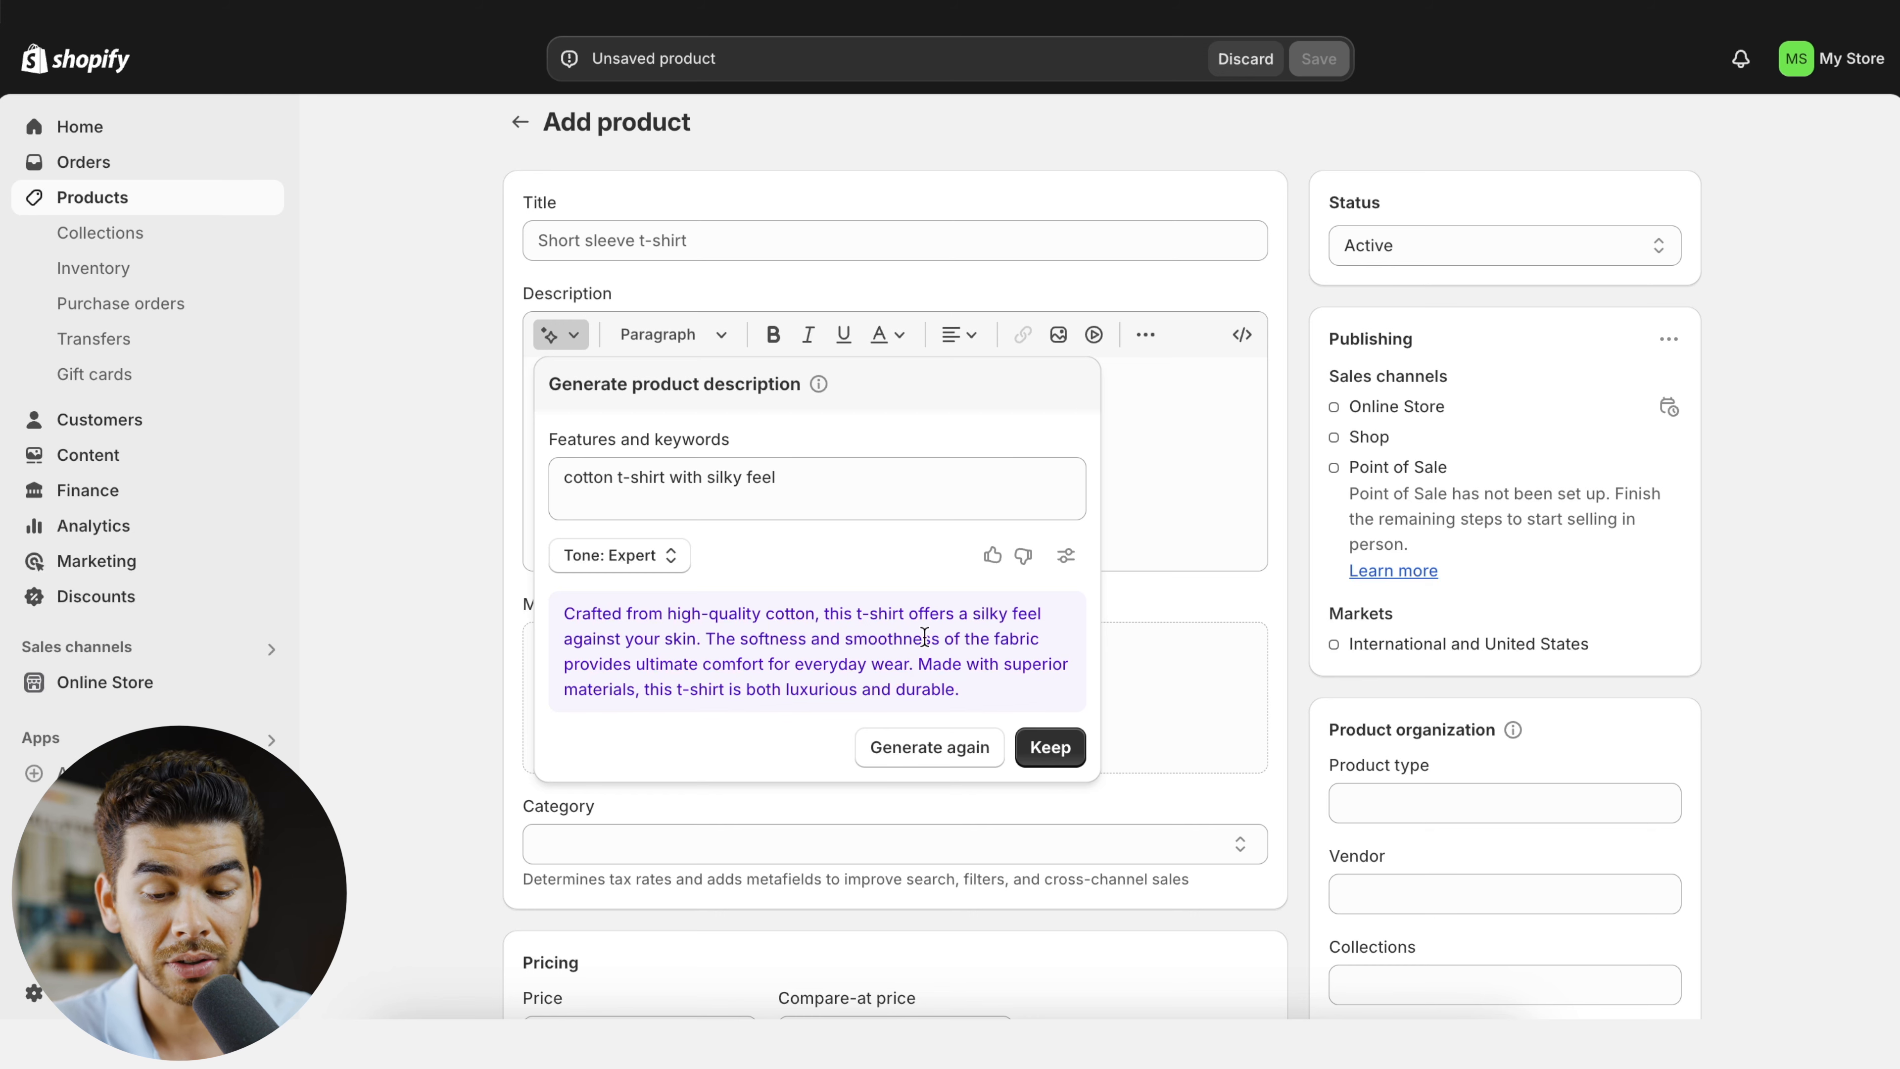
left_click(1050, 745)
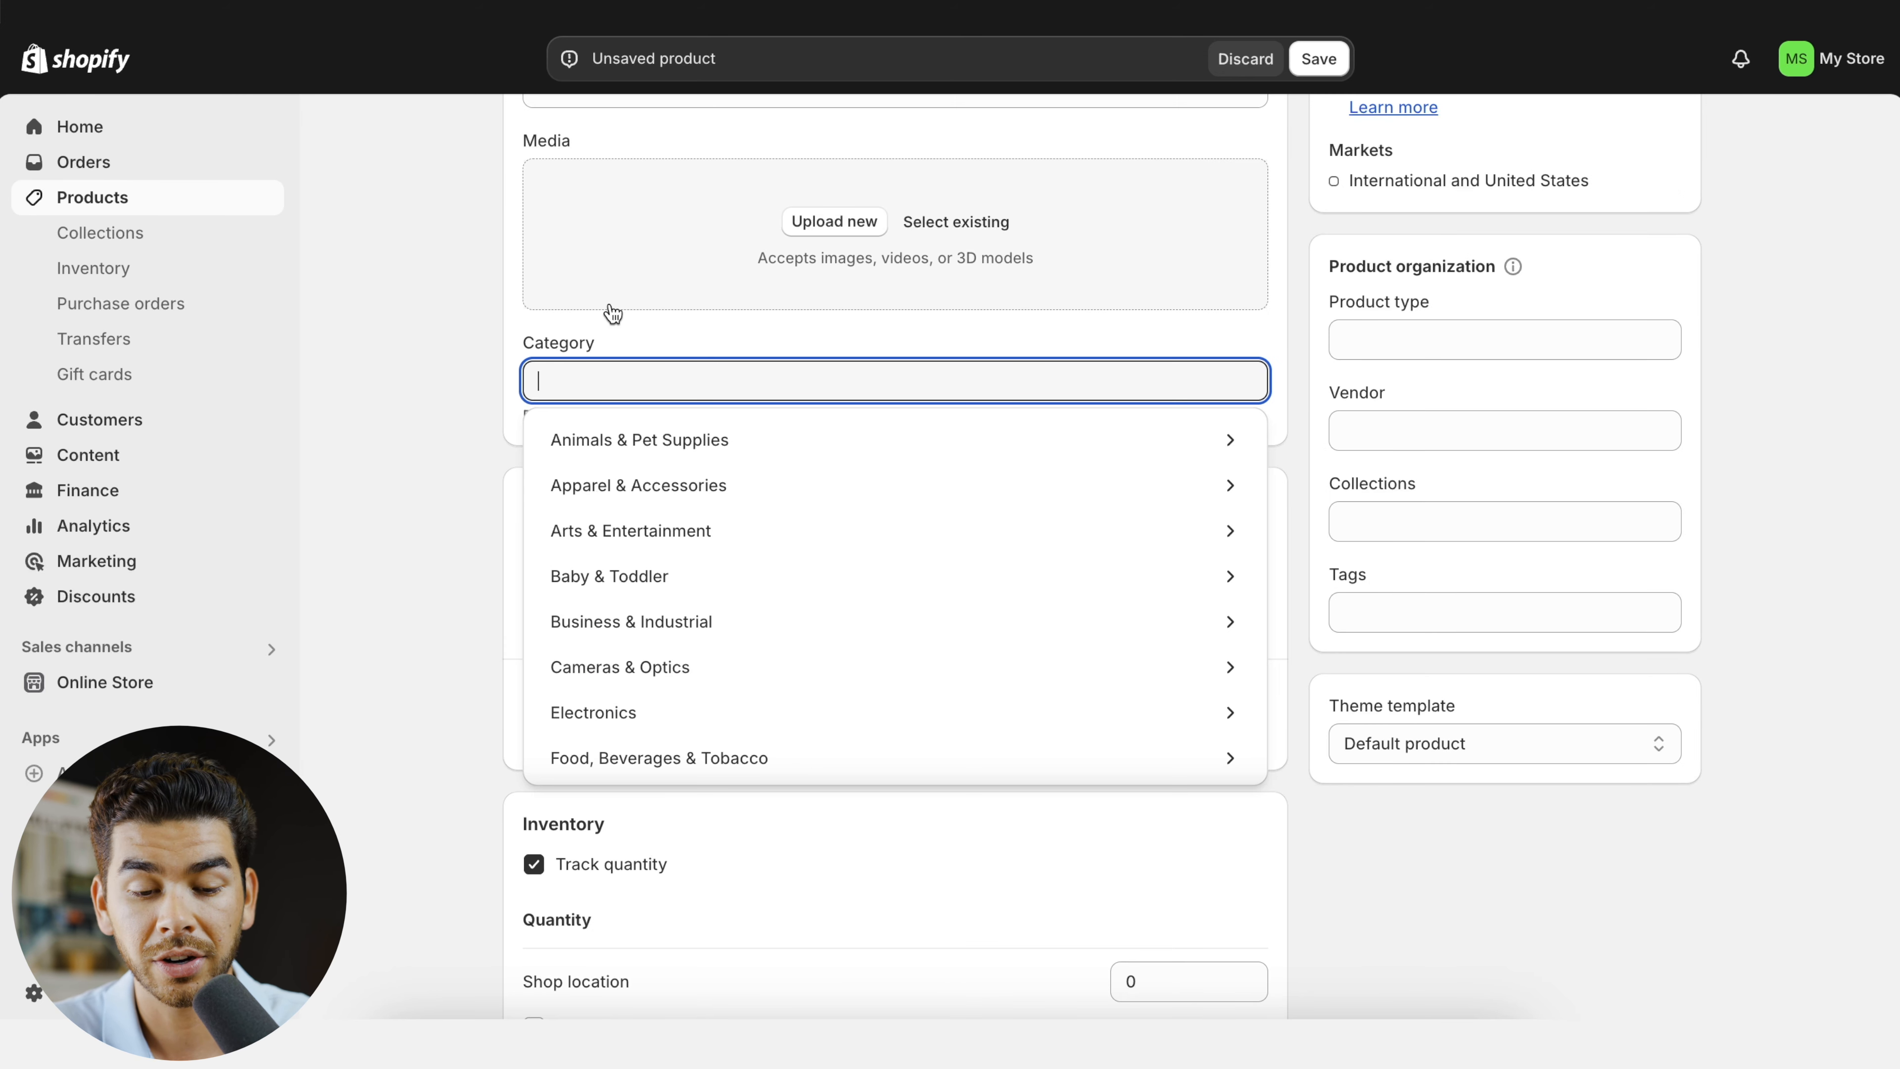
- Examine the new product's category choices and its price and margin fields
left_click(631, 331)
scroll(653, 362, "down", 3)
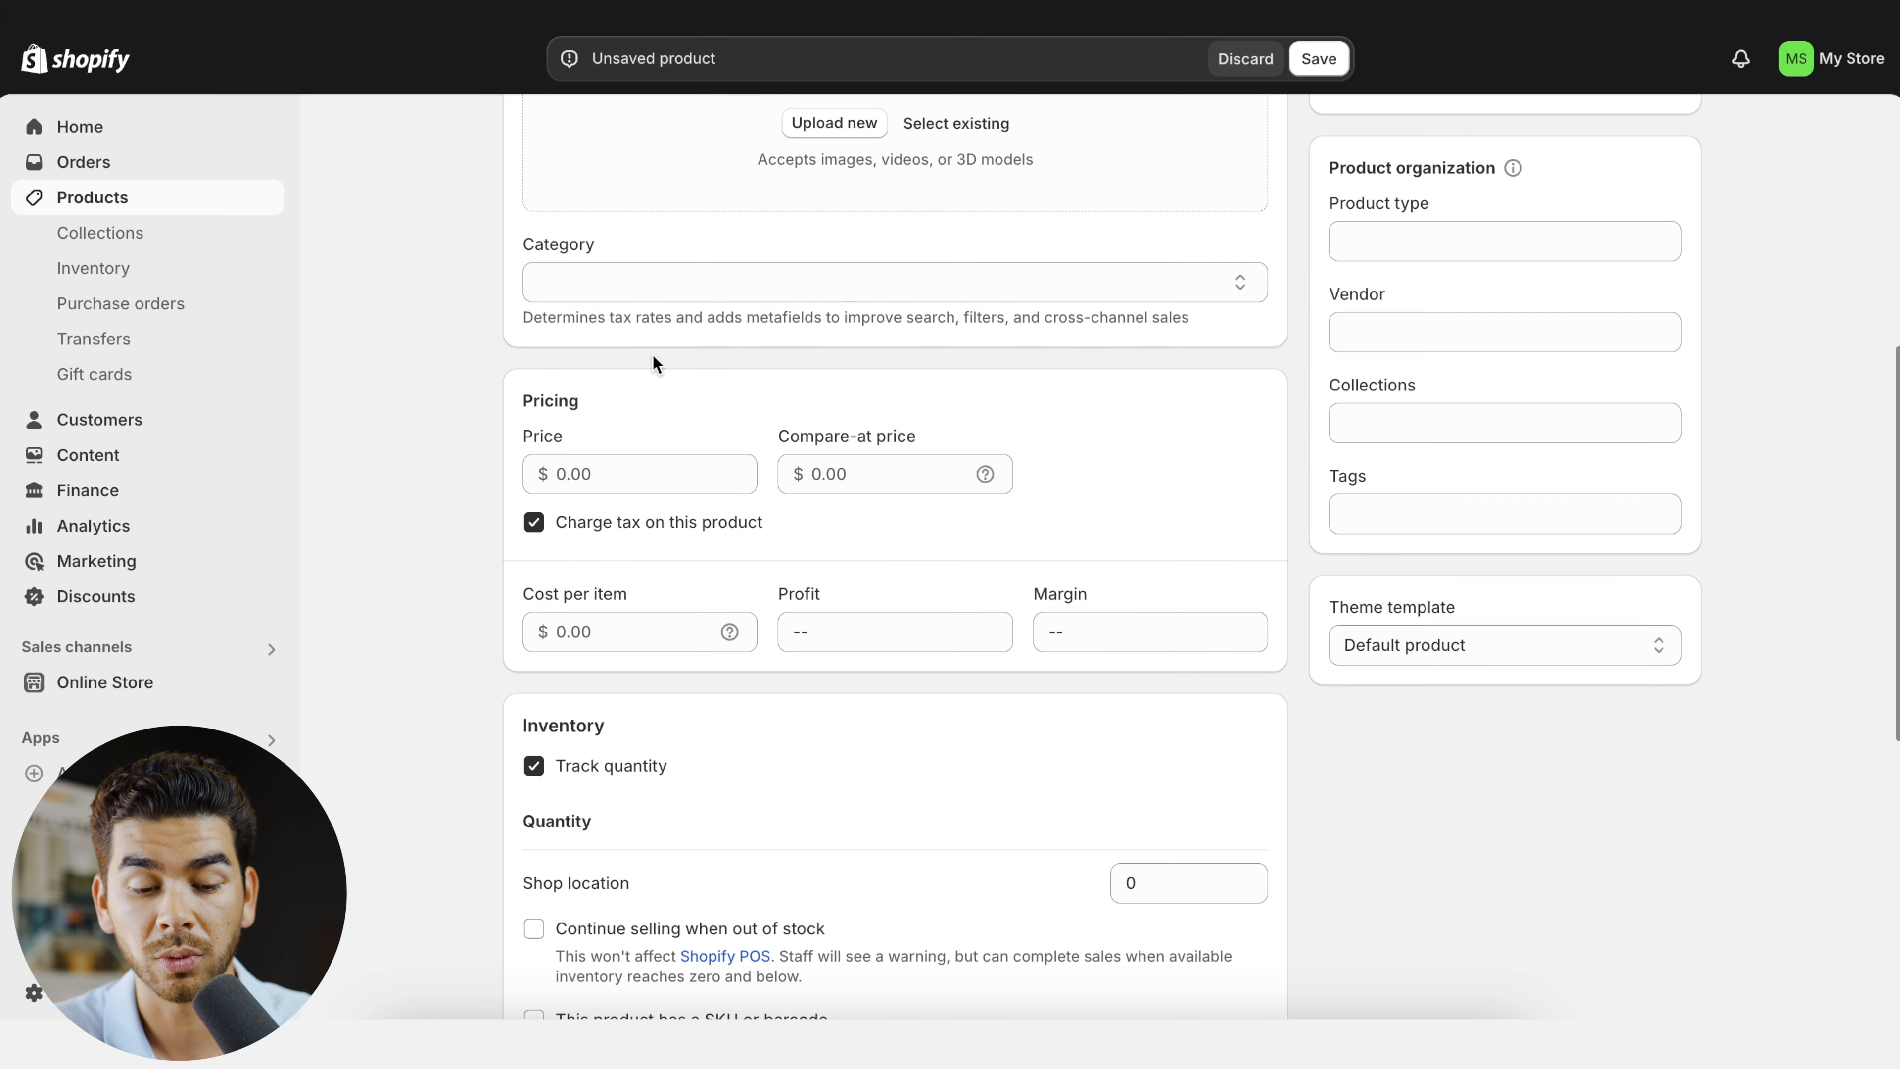
left_click(659, 345)
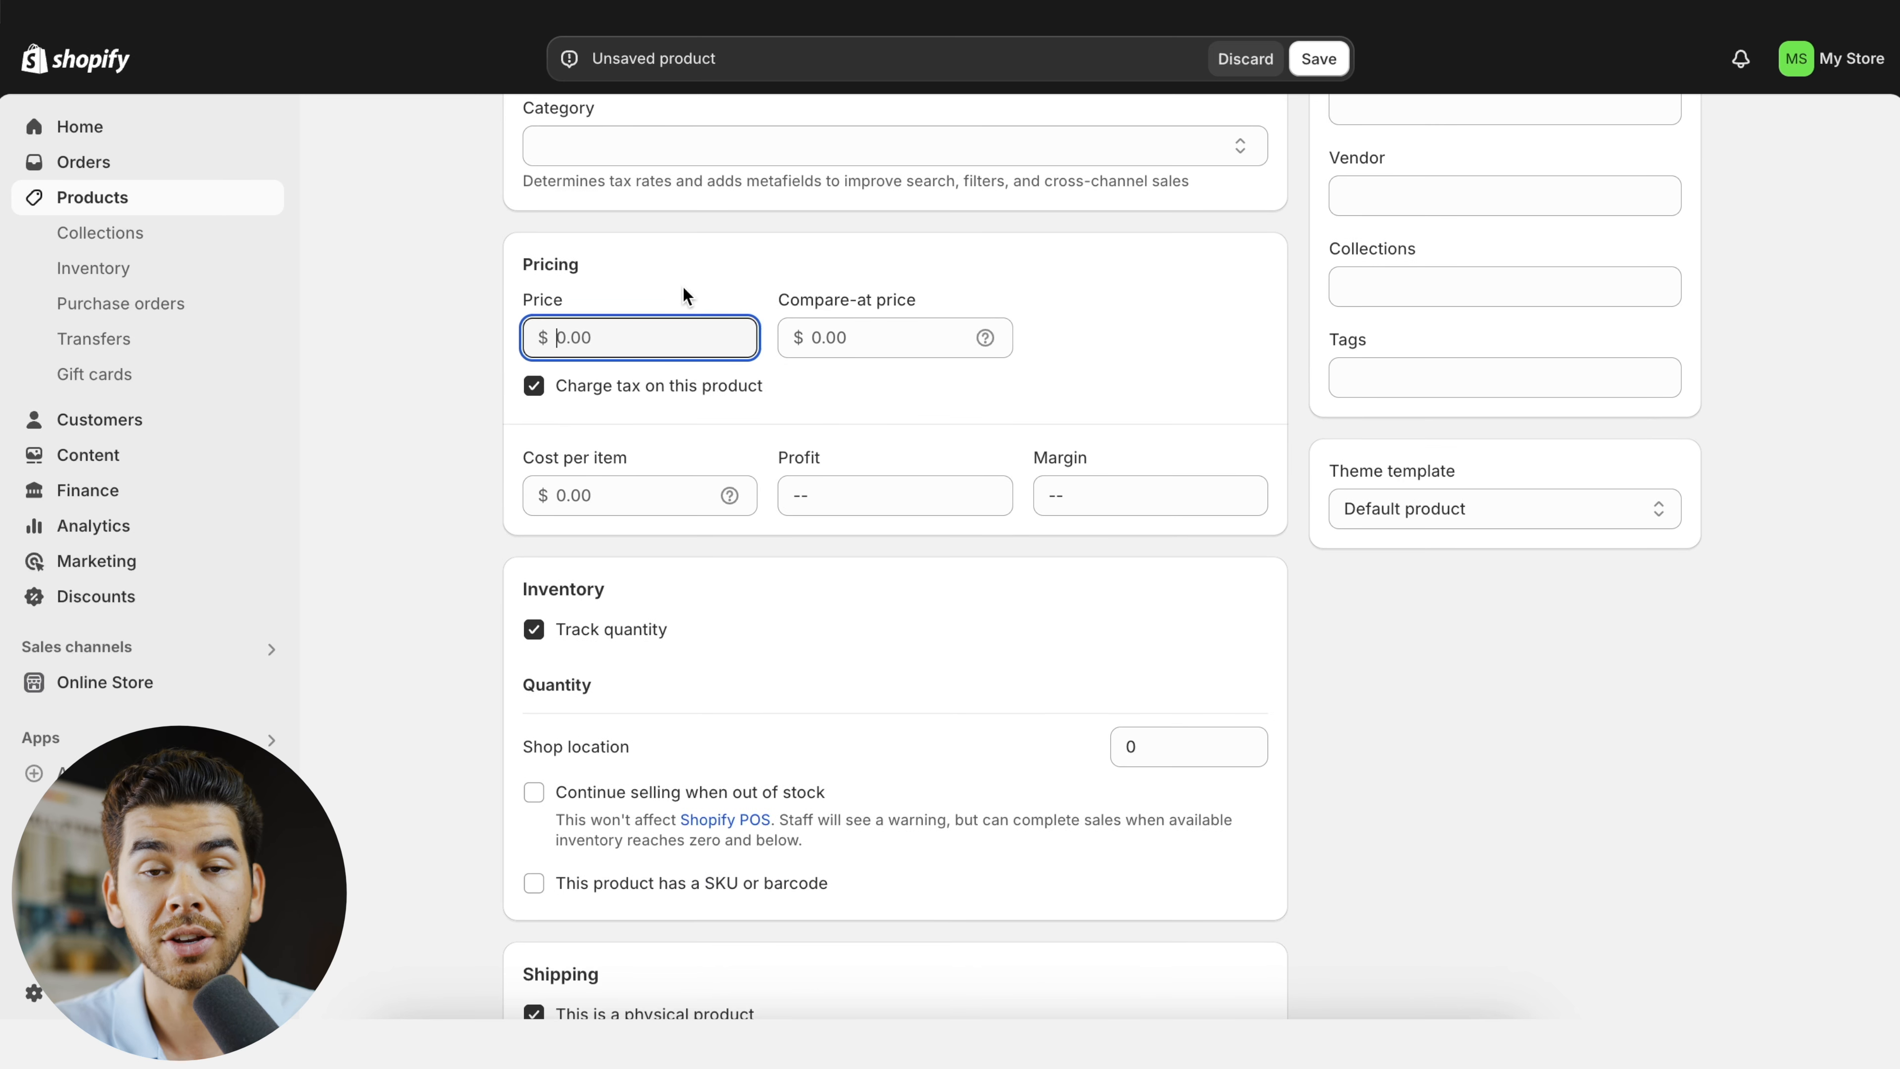
left_click(1126, 497)
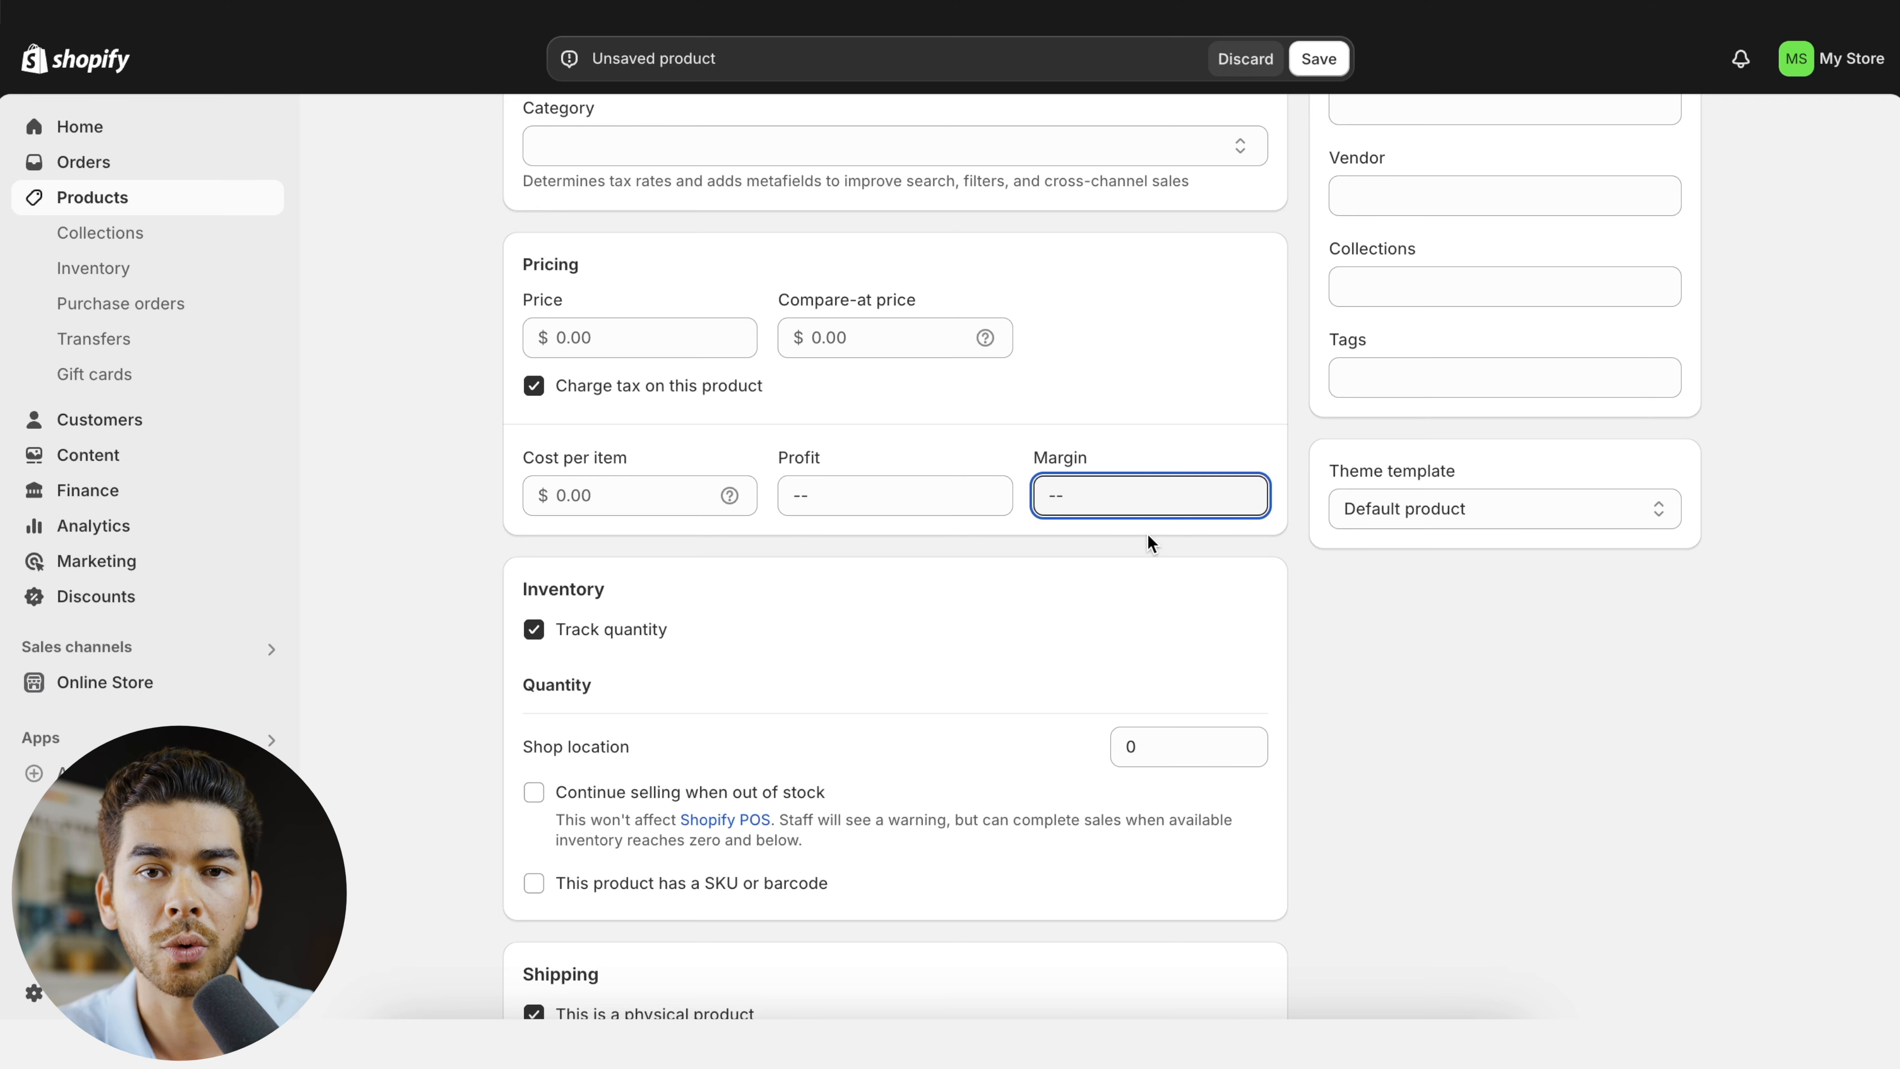
- Set the product's quantity at the shop location to 100 and its shipping weight to 0.5 lb
scroll(1147, 532, "down", 2)
left_click(1186, 585)
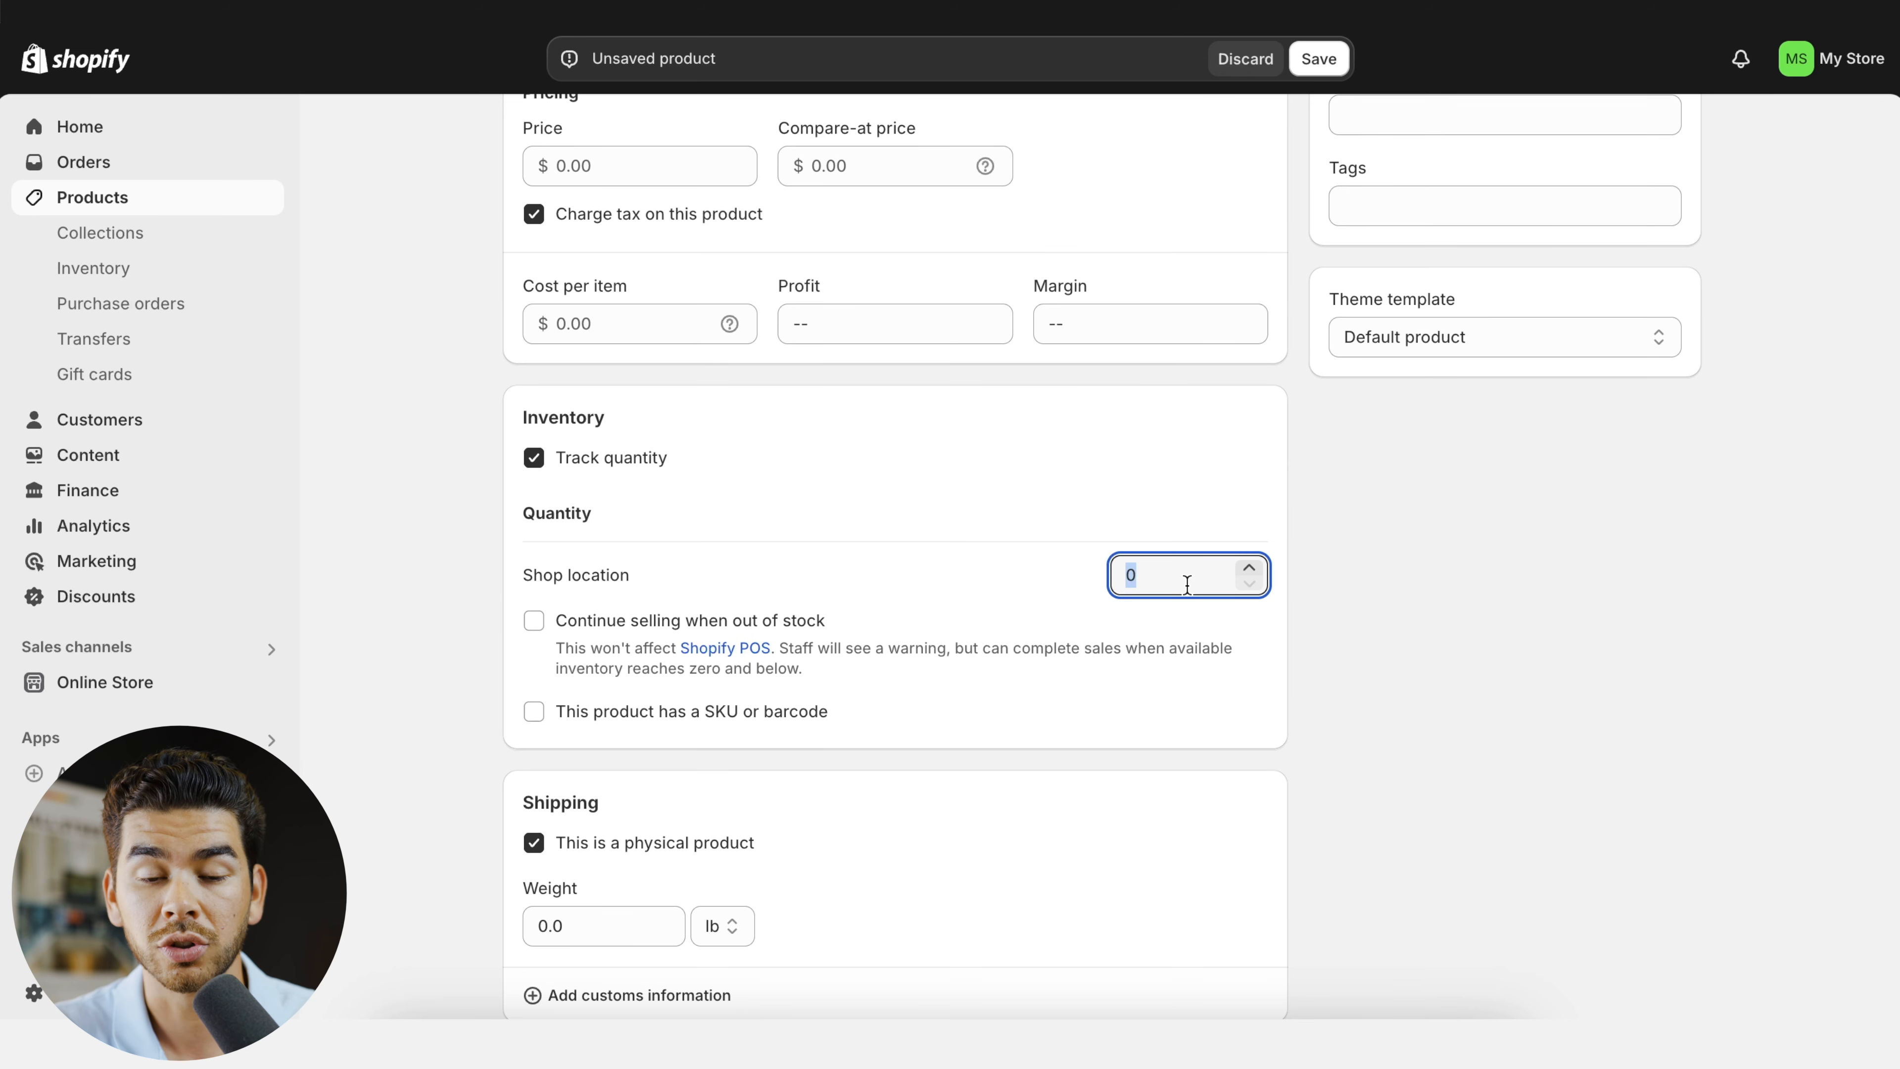
type("100")
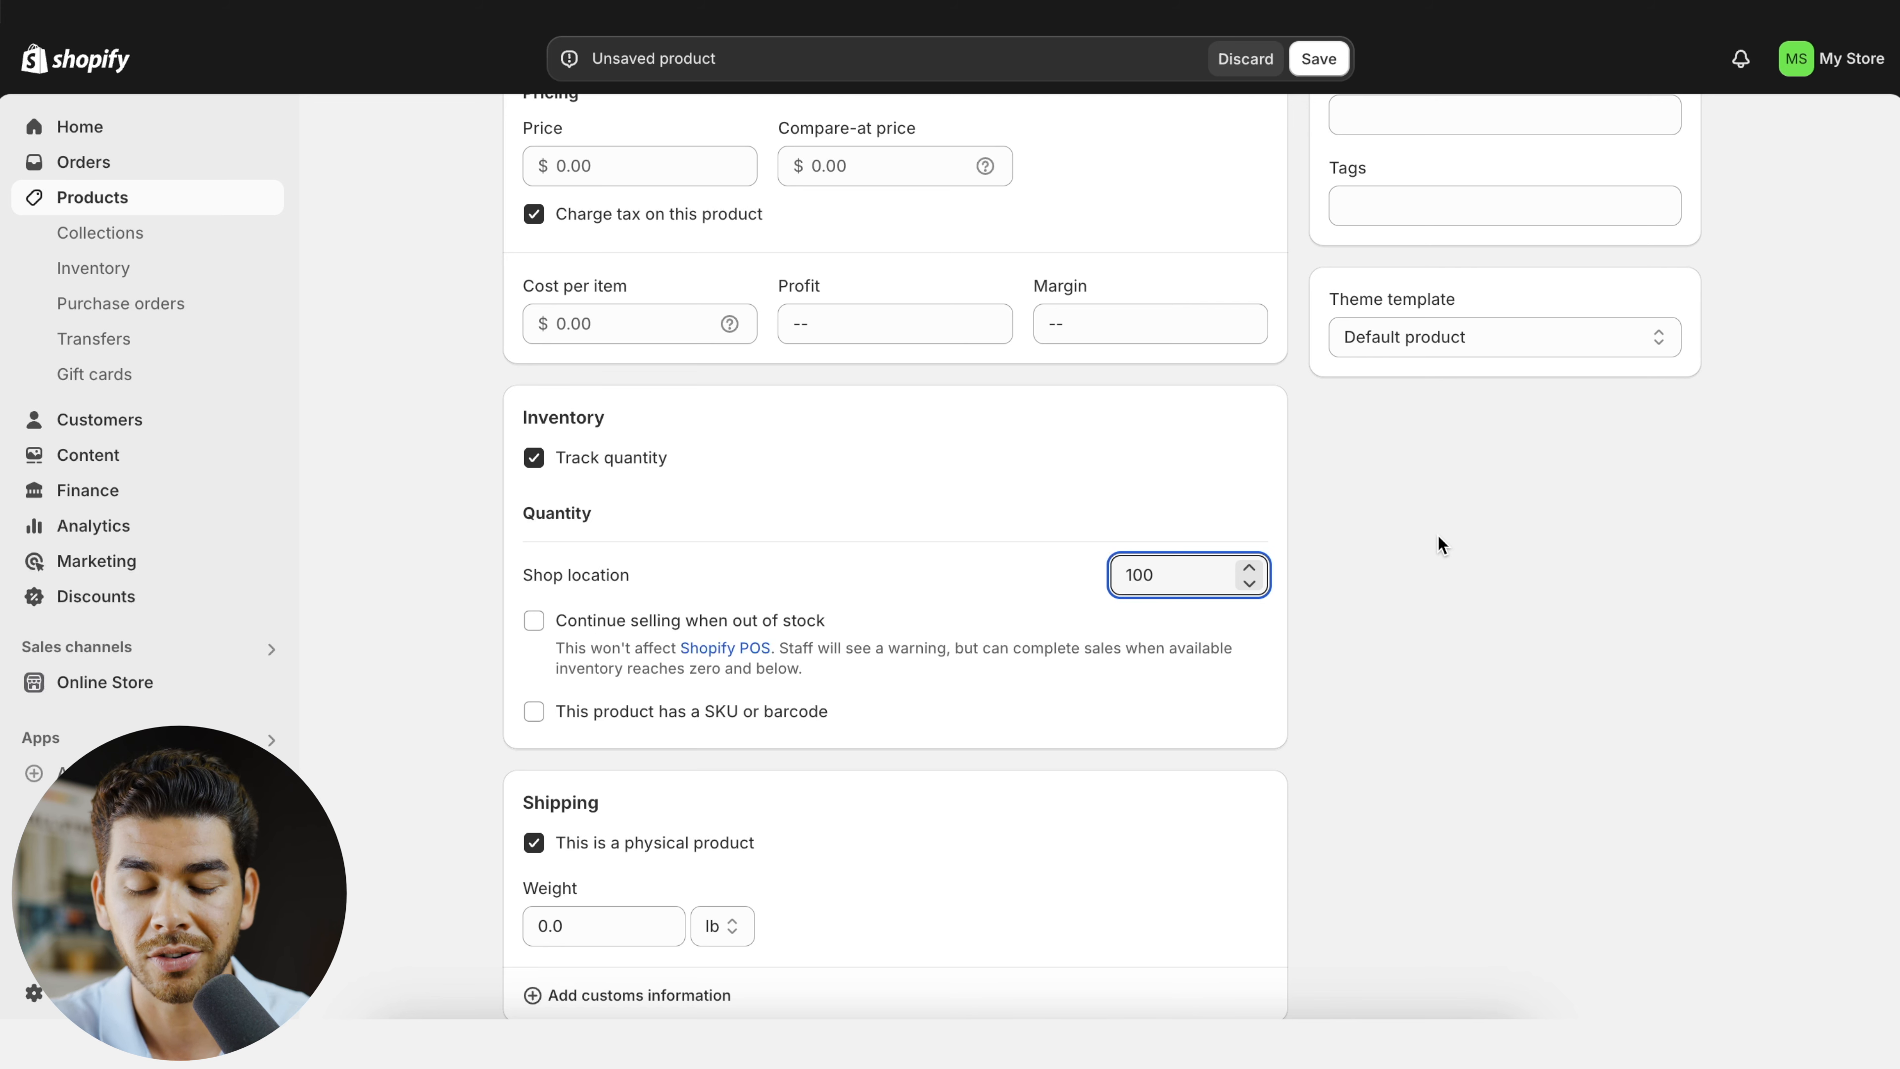
scroll(1047, 599, "down", 3)
left_click(669, 667)
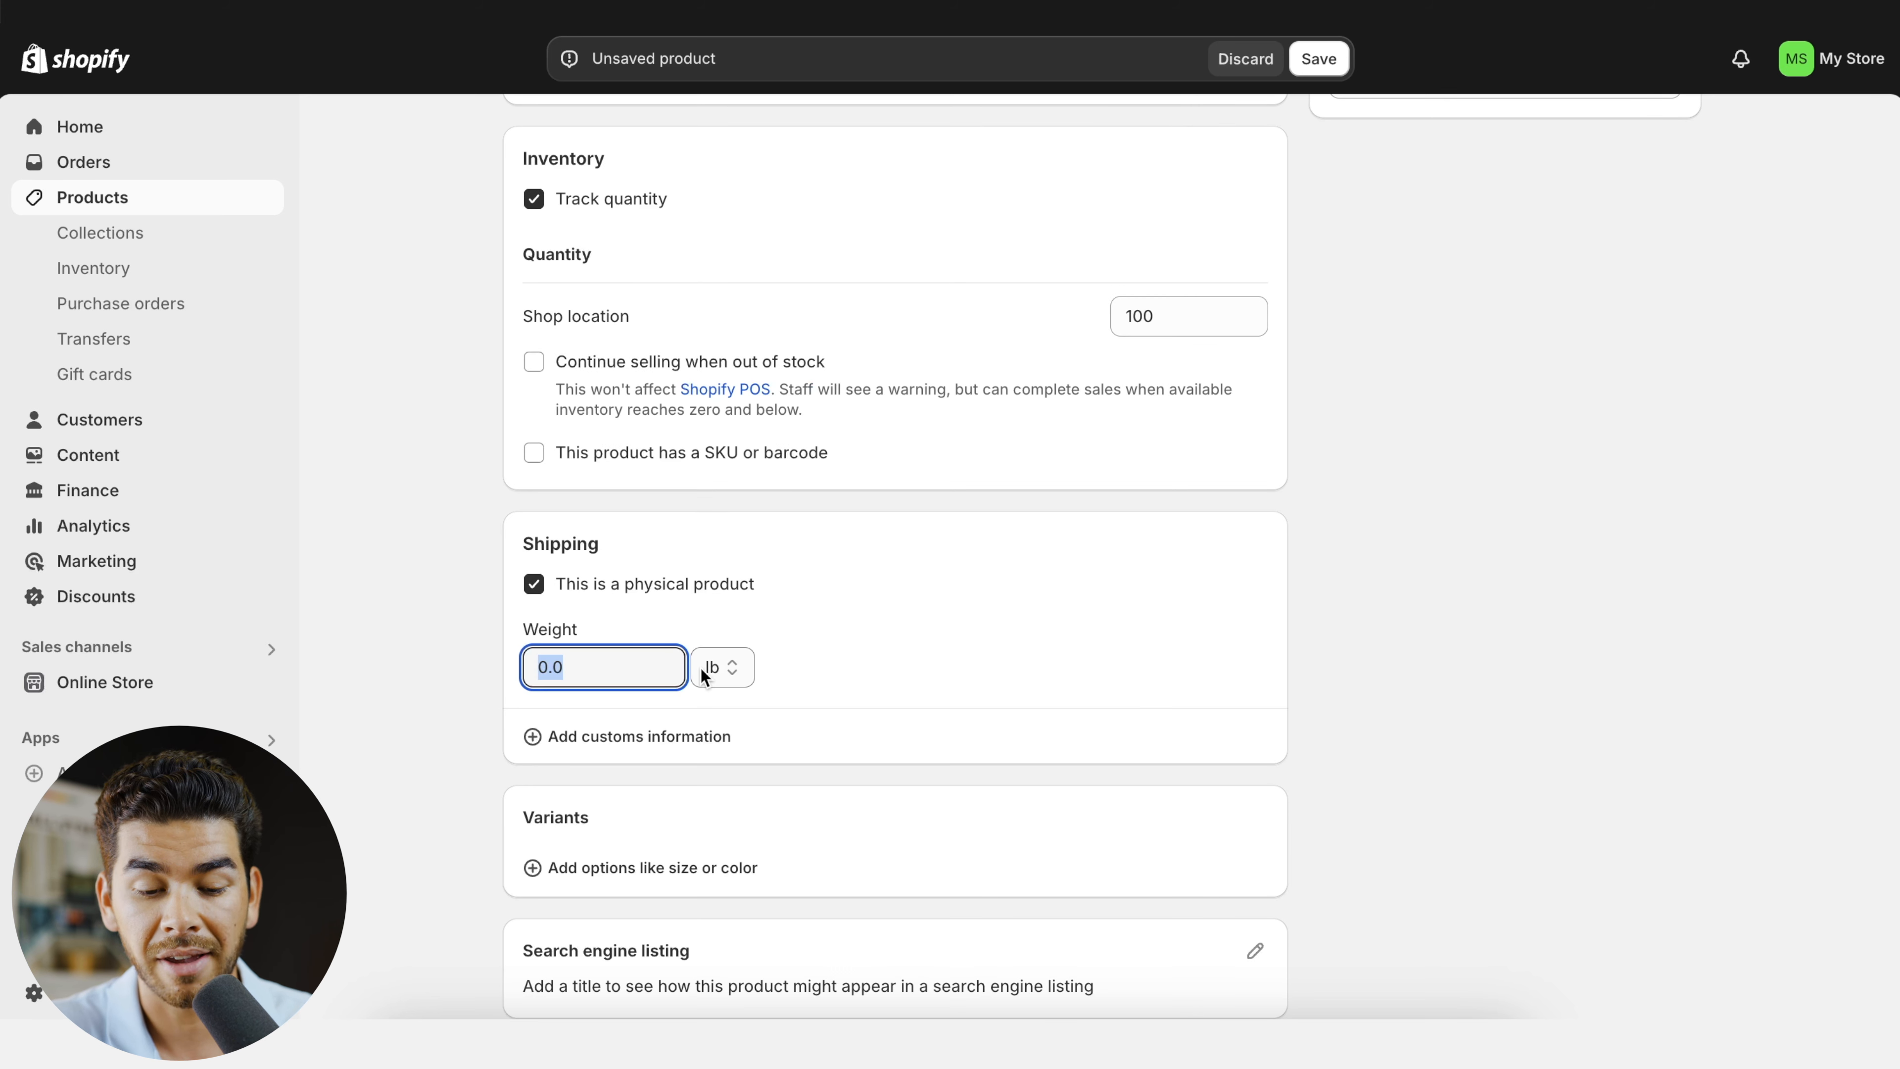
type("0")
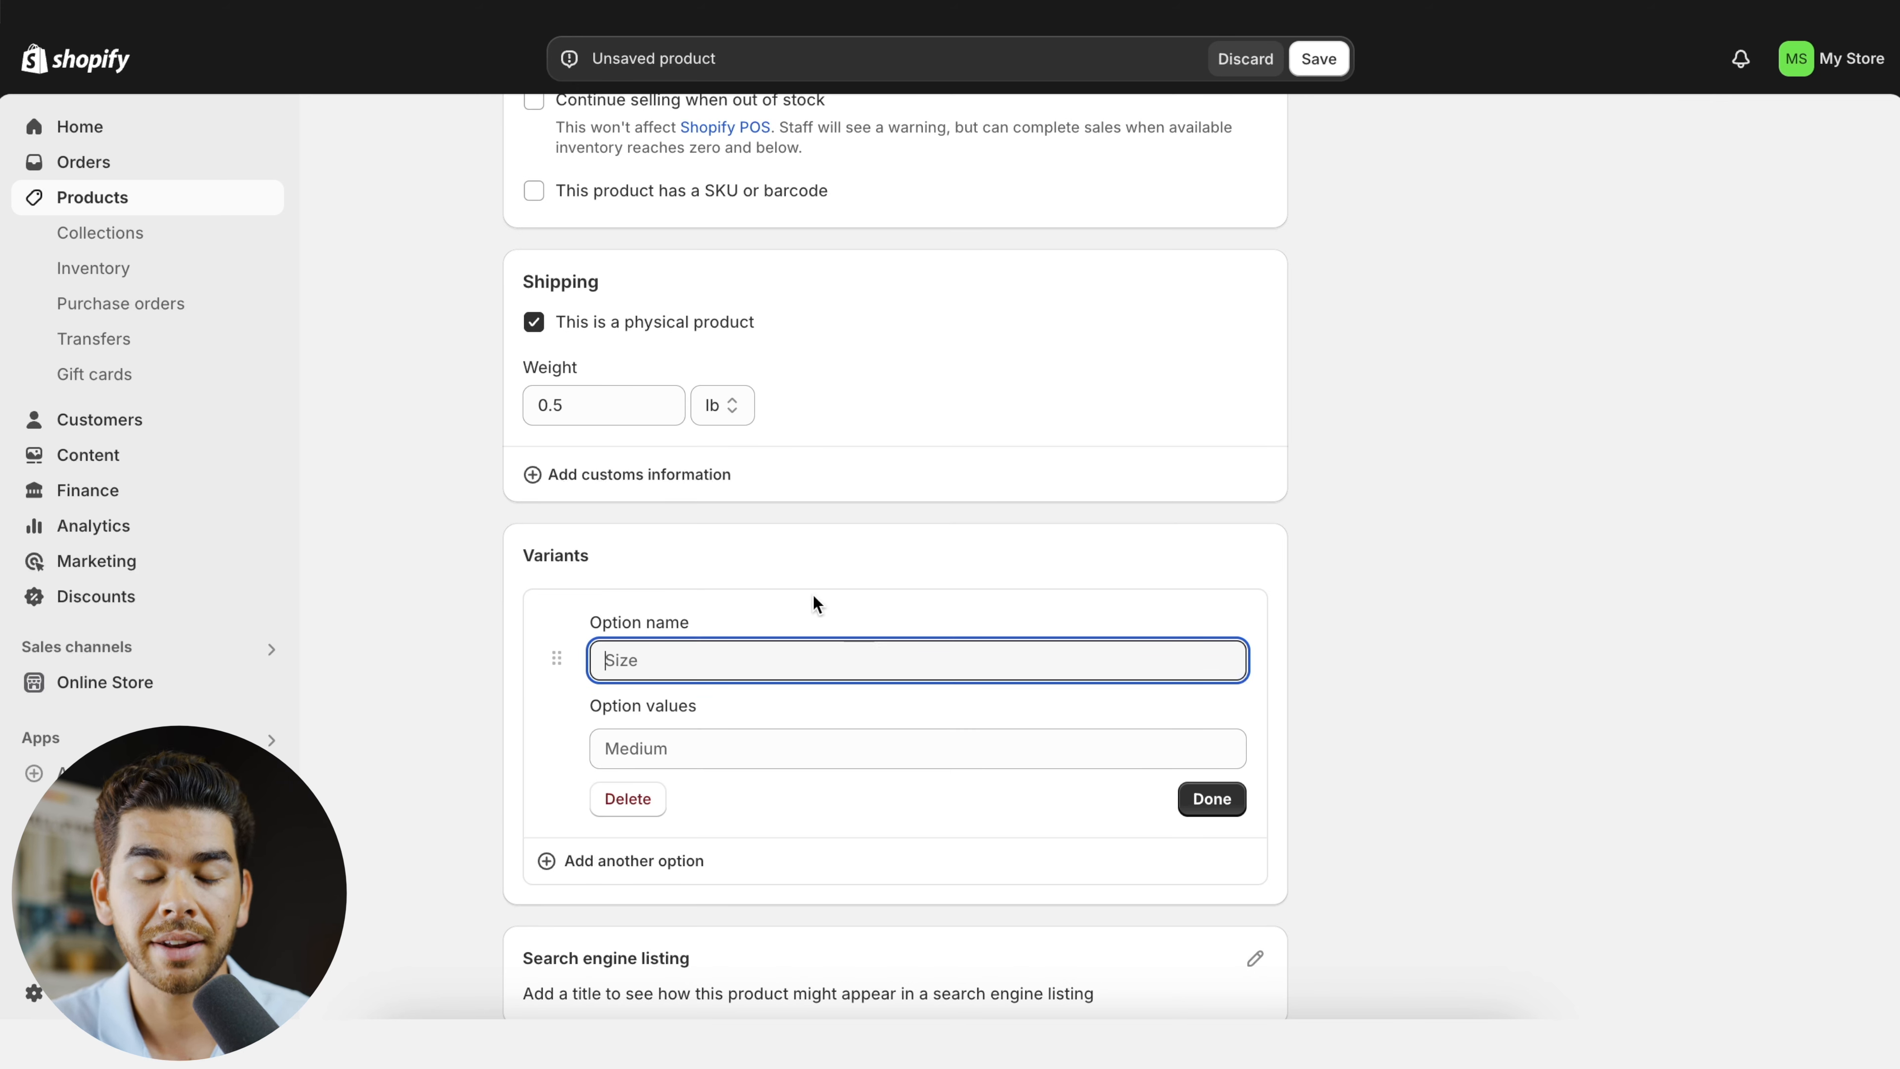
- Review the product's variant option fields and its status choices, keeping the status Active
scroll(815, 602, "down", 1)
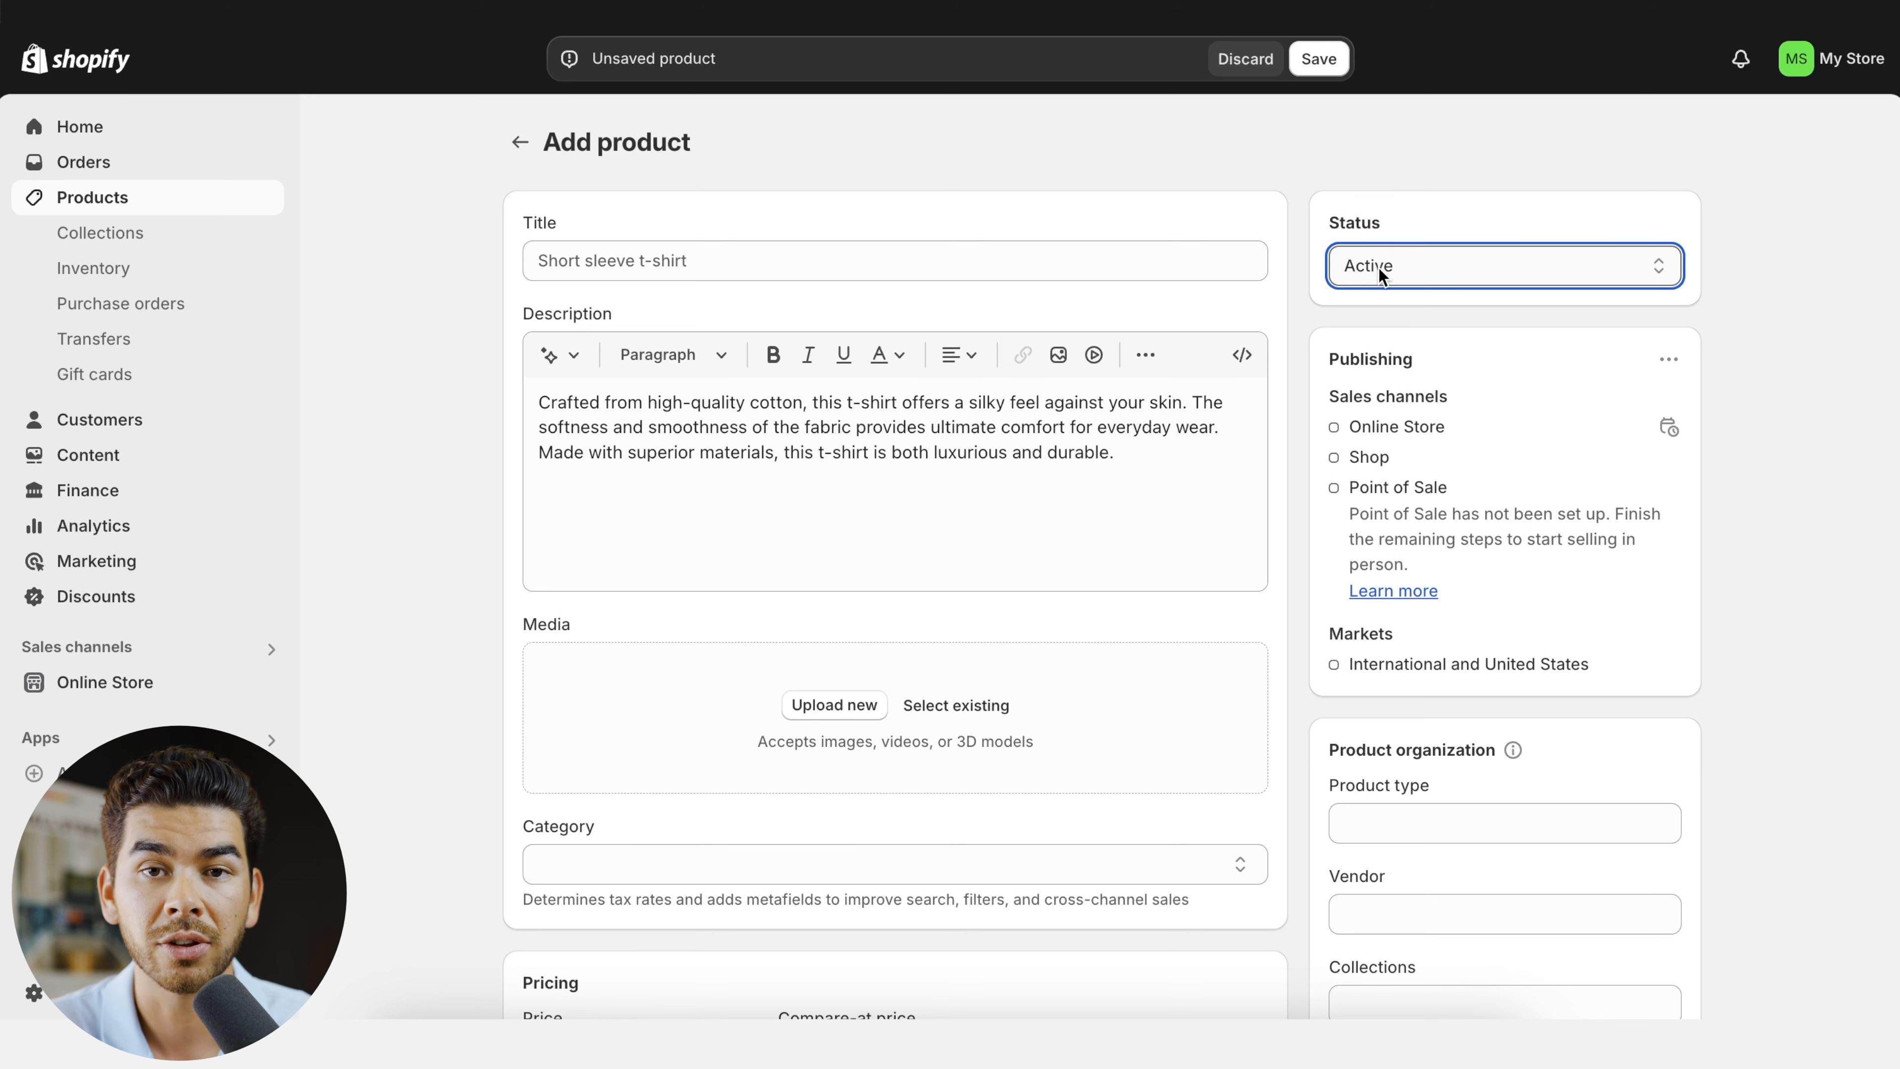
left_click(1379, 267)
left_click(1539, 168)
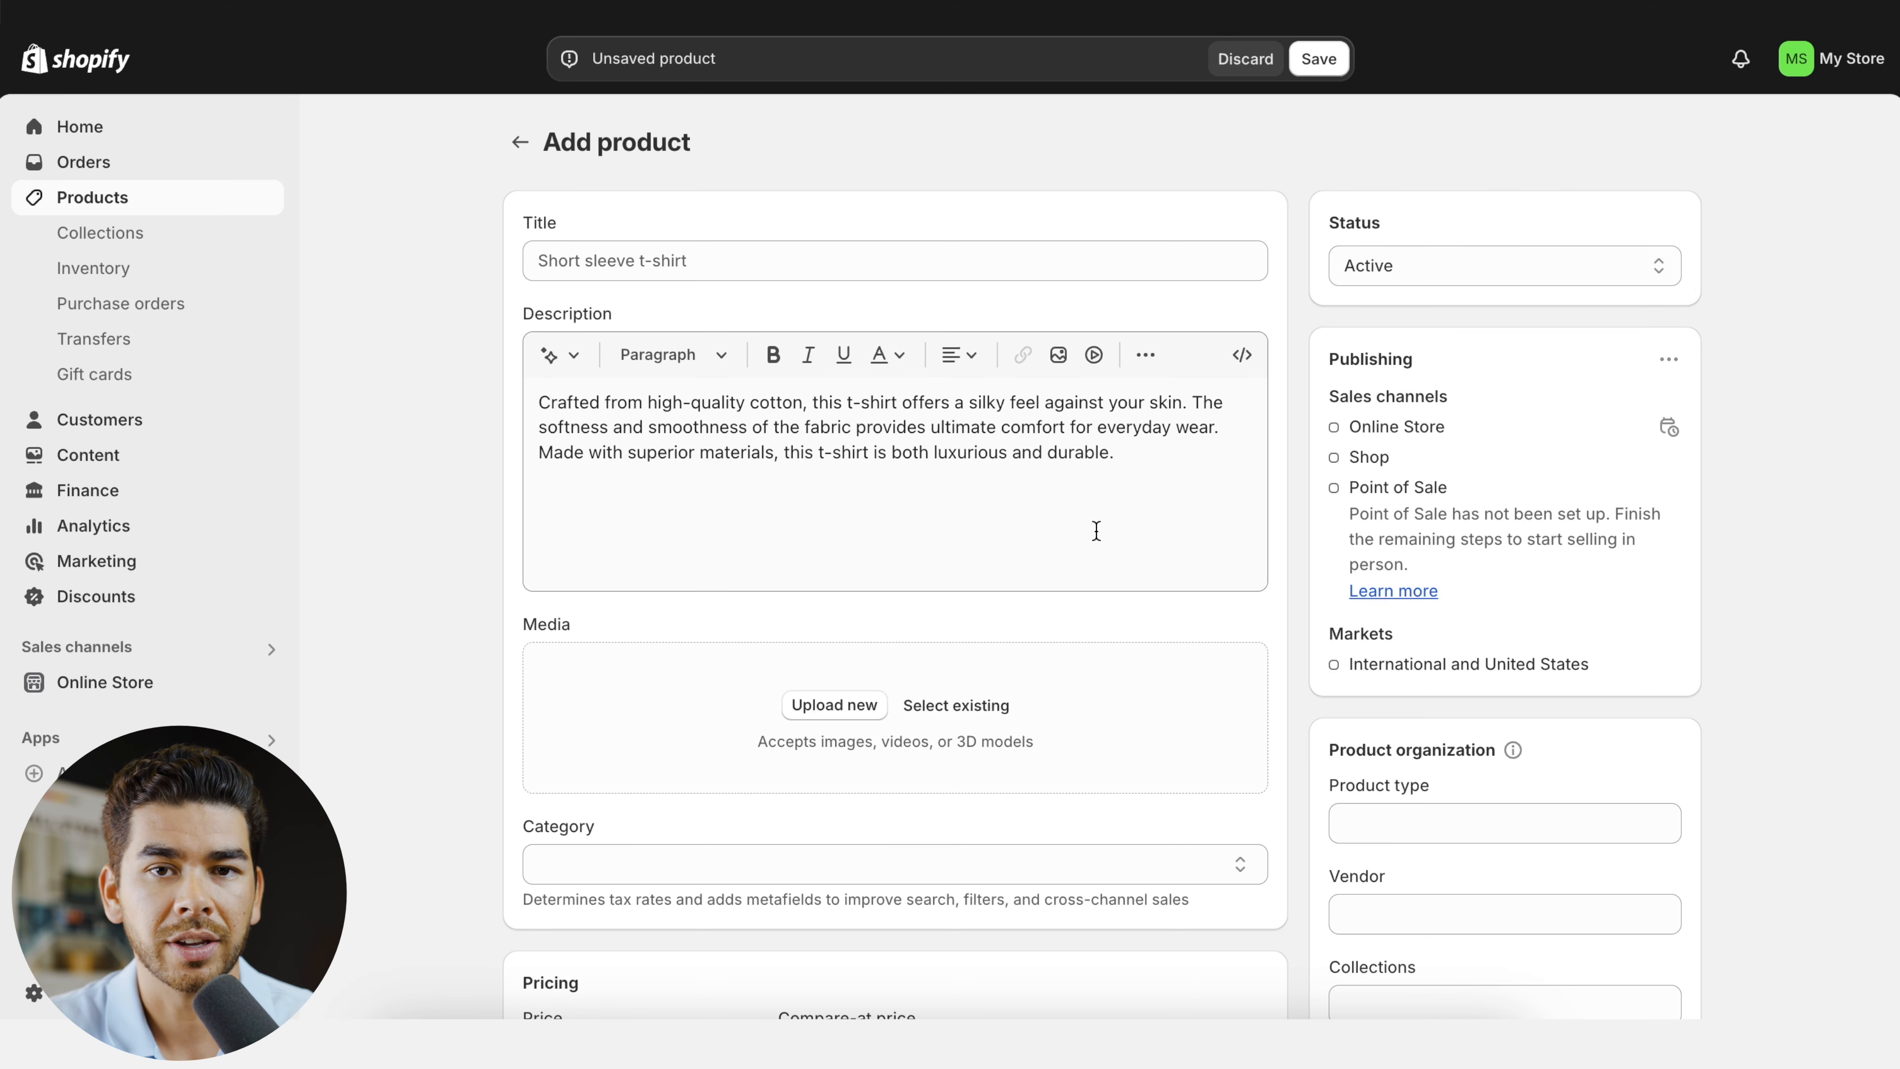
- Save the new product under the title T-shirt
left_click(1318, 60)
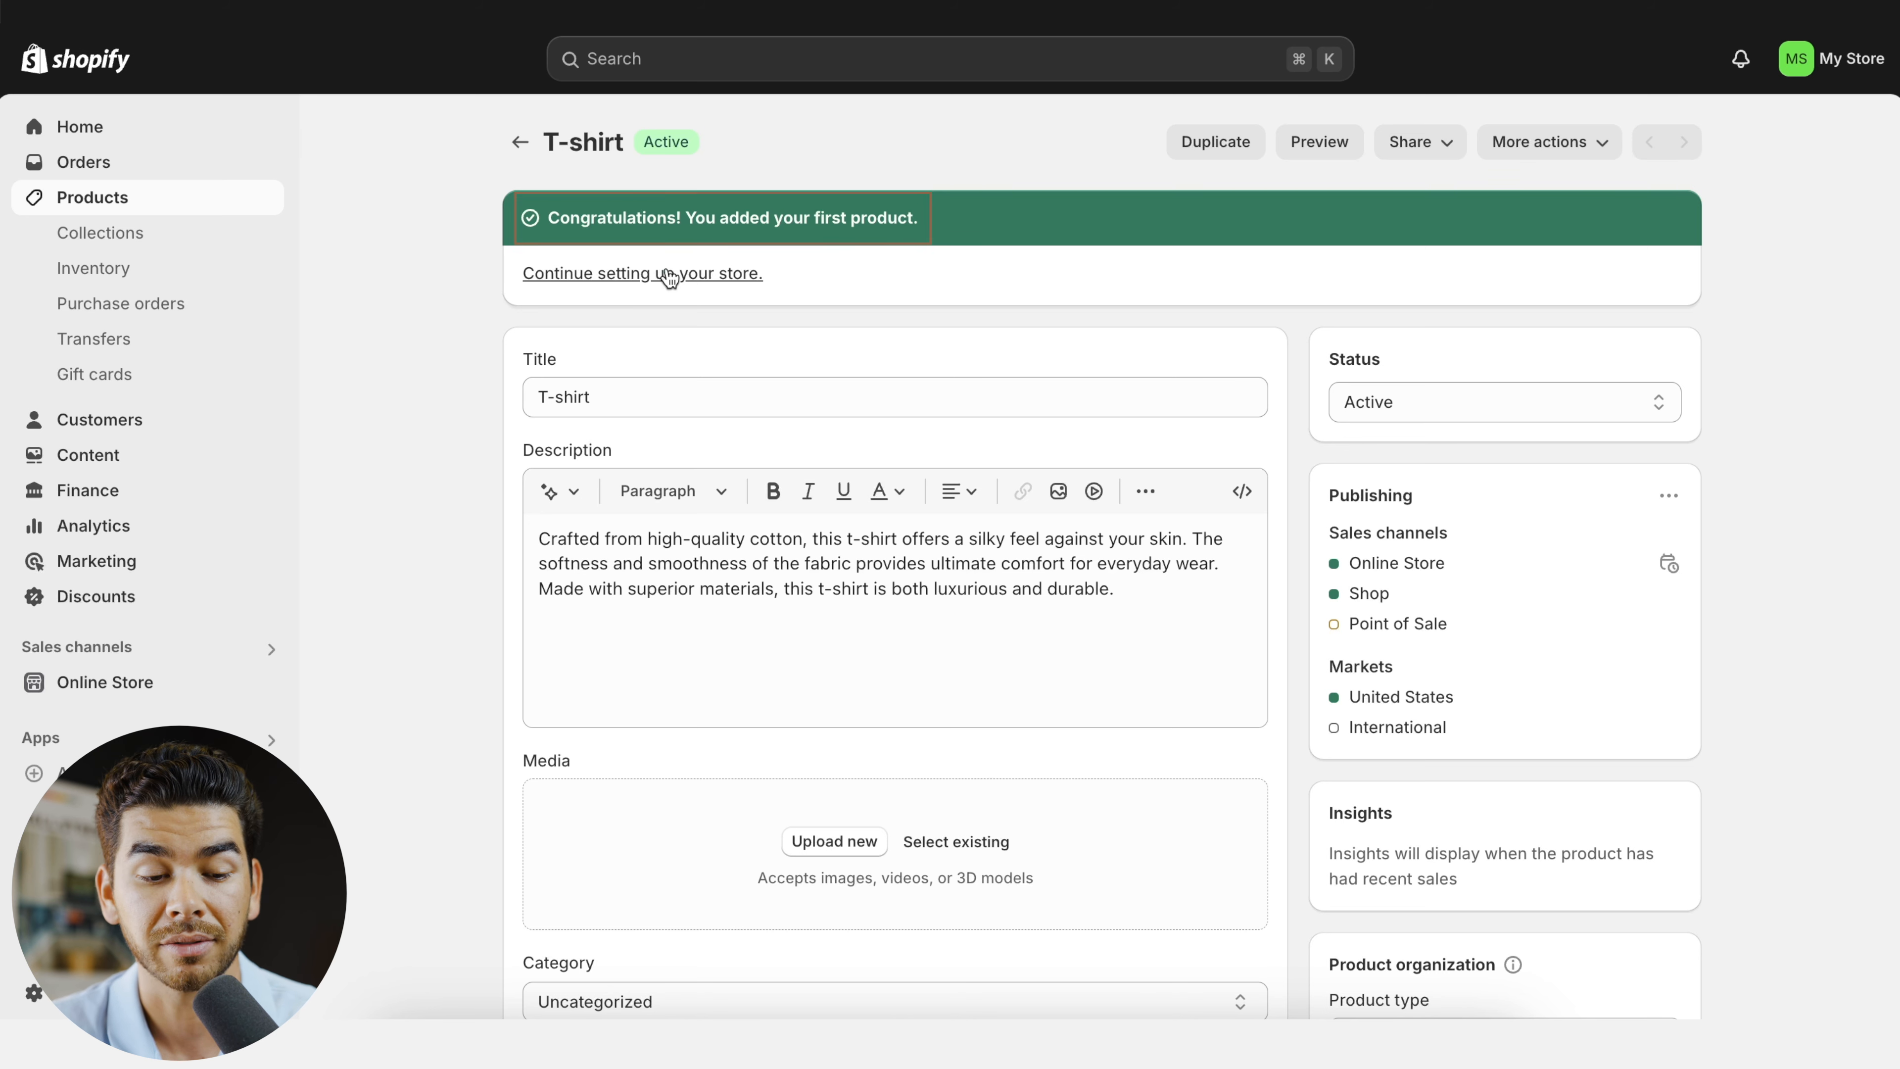
- Start a new product collection with the title T-shirt, leaving its description empty
left_click(200, 238)
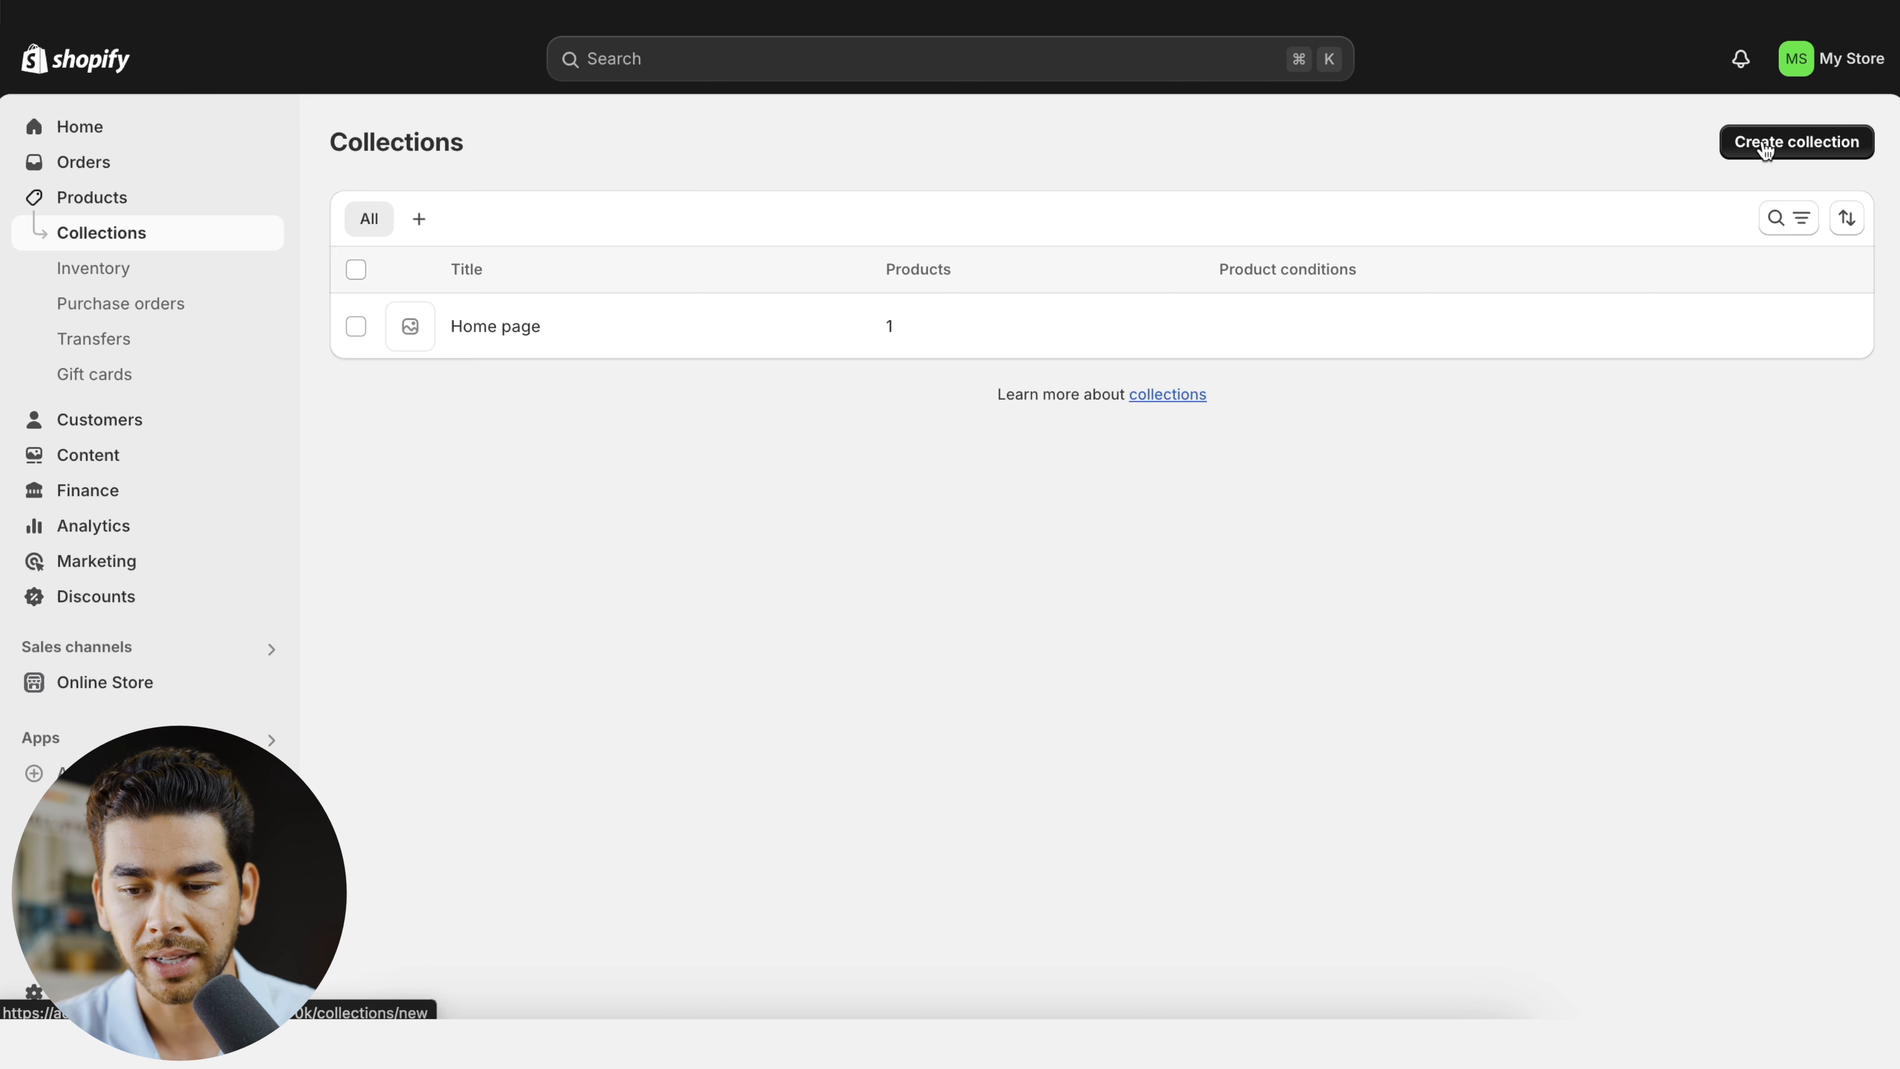
left_click(1748, 159)
left_click(993, 263)
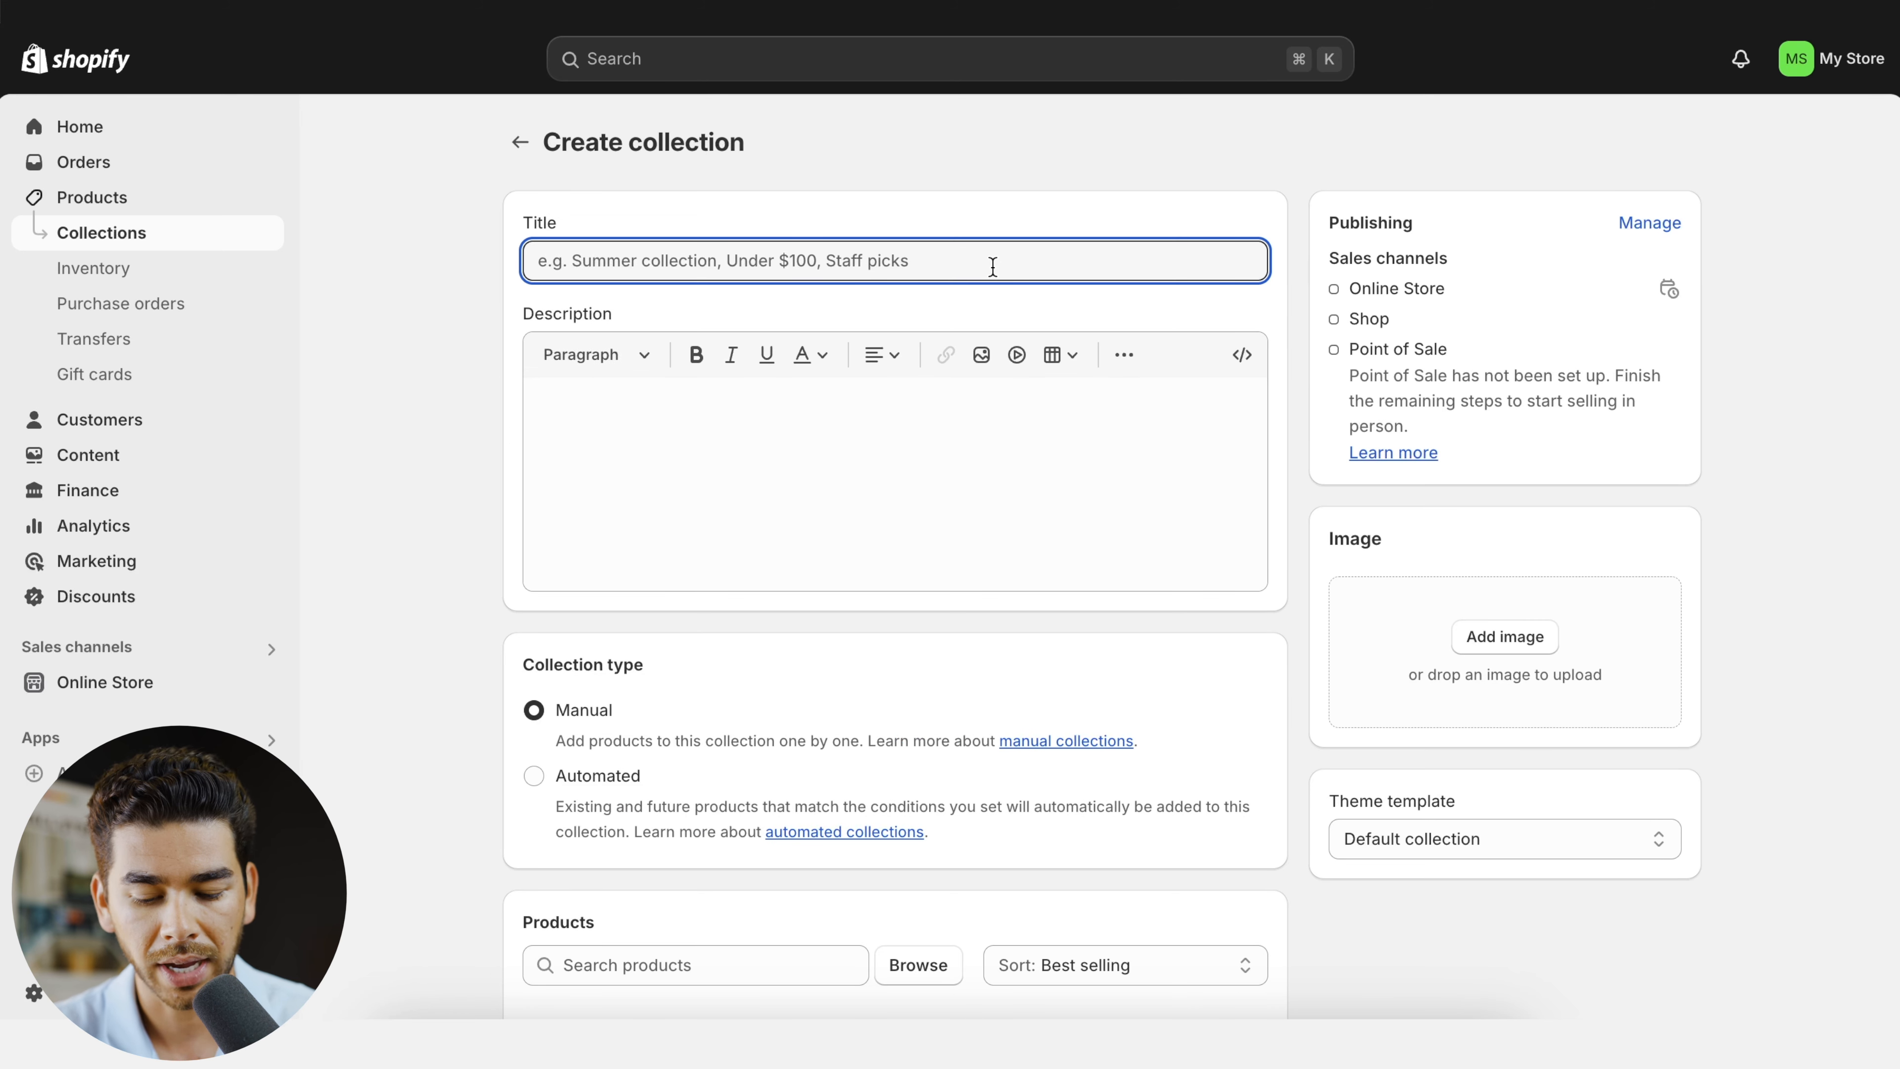
type("T-shirt")
left_click(920, 435)
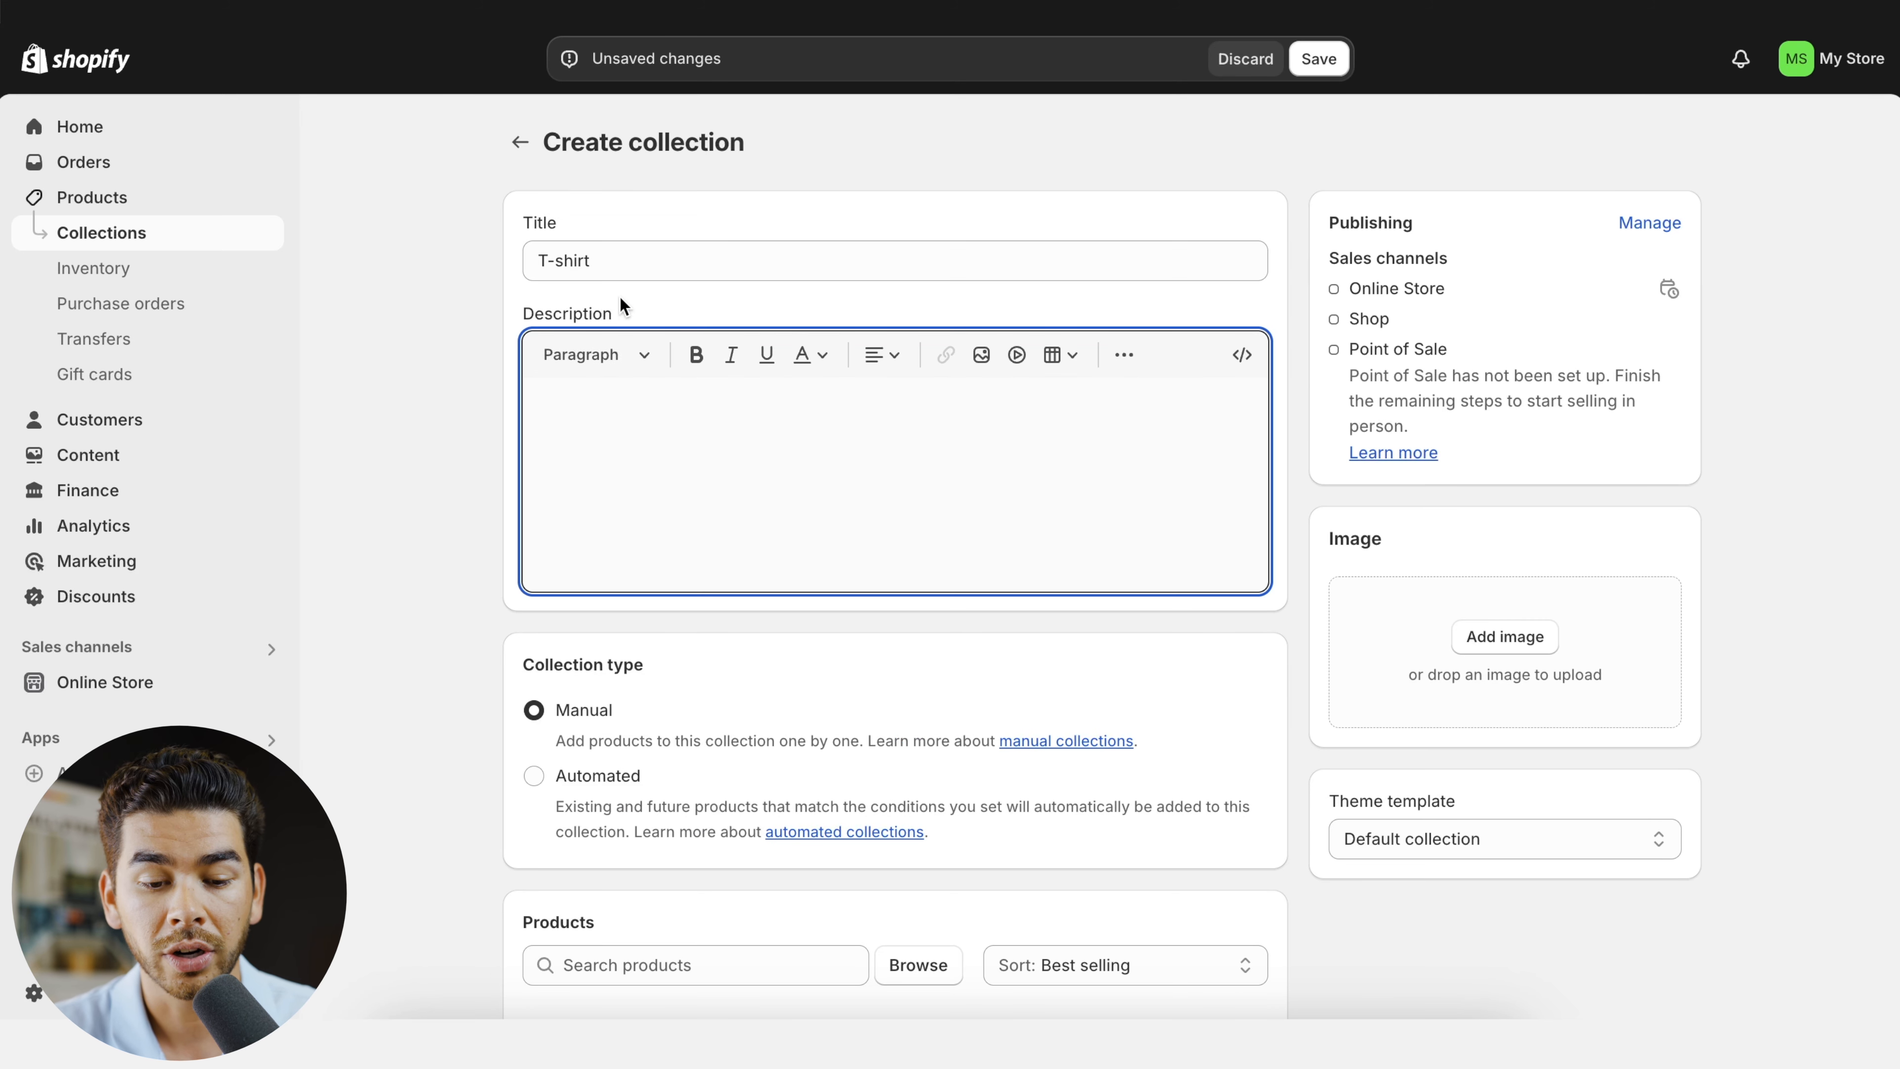
- Add the T-shirt product to the new collection, keeping the collection type Manual
scroll(802, 440, "down", 3)
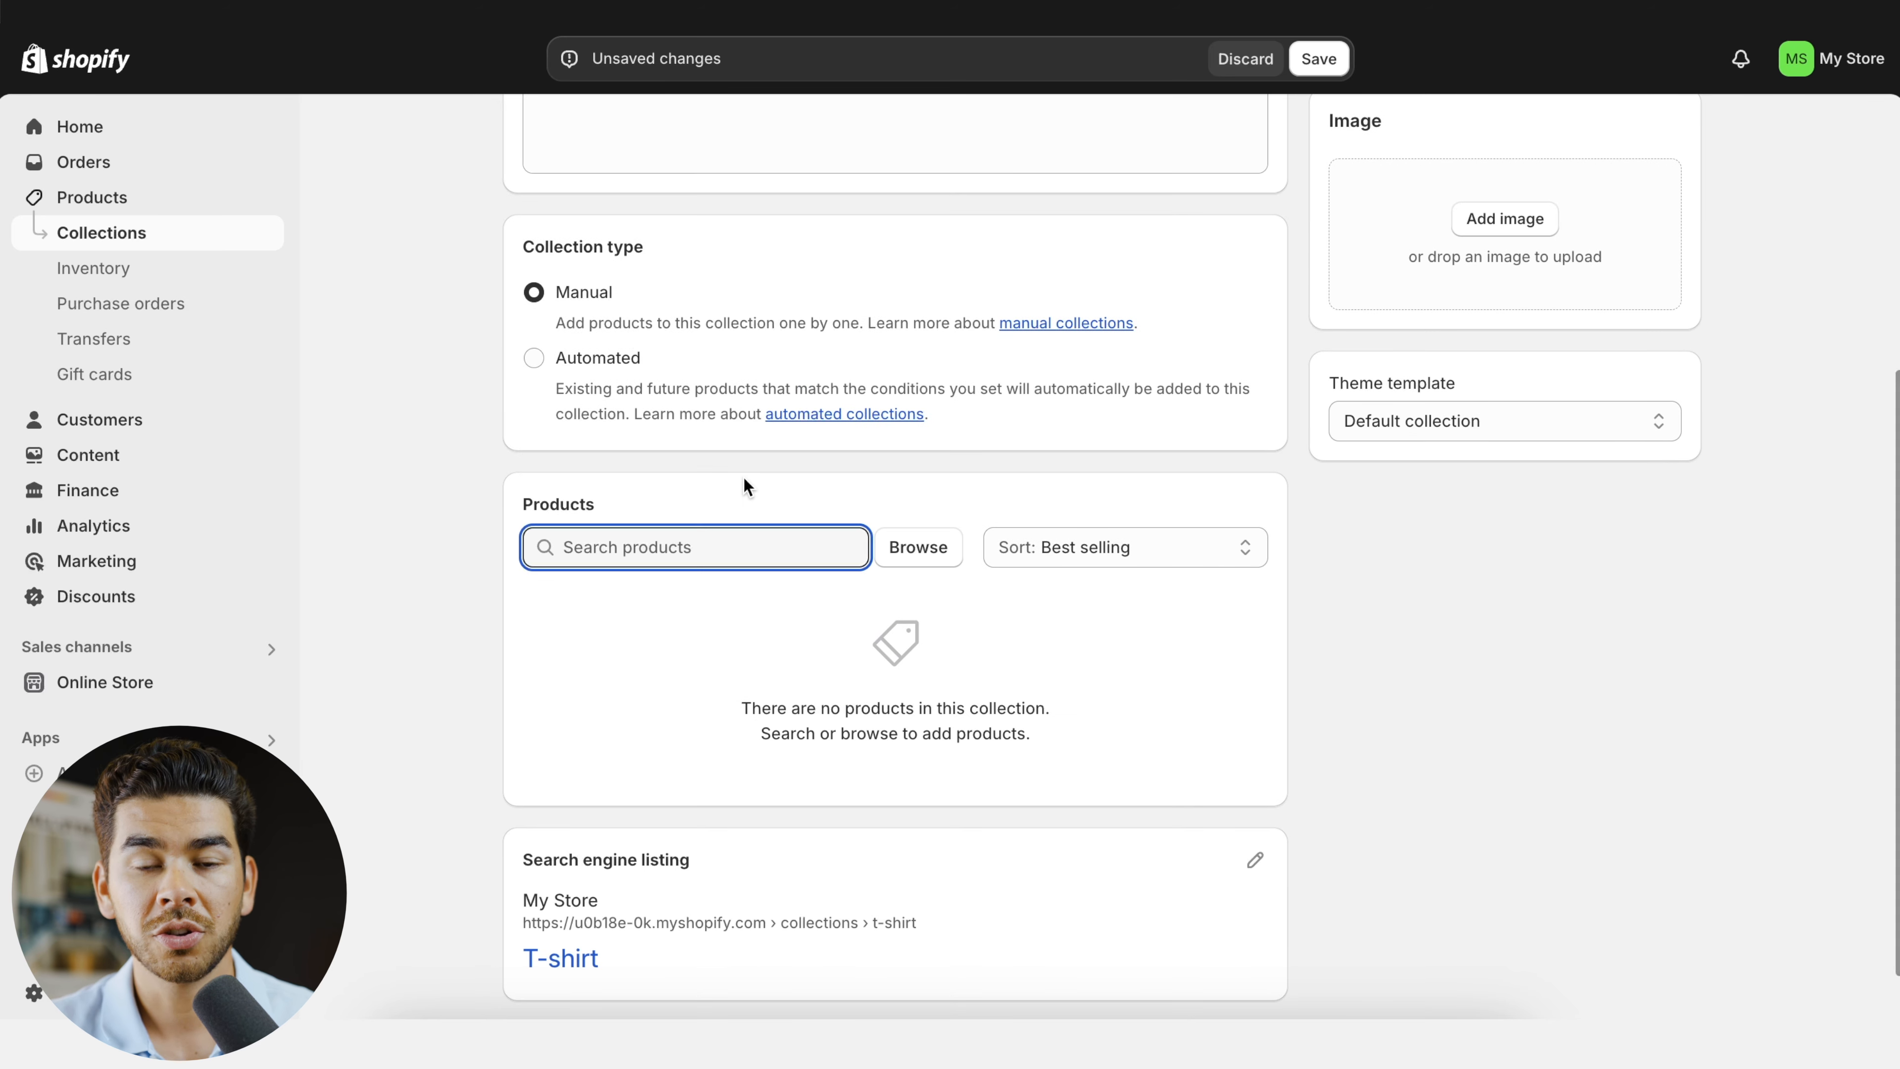
left_click(920, 546)
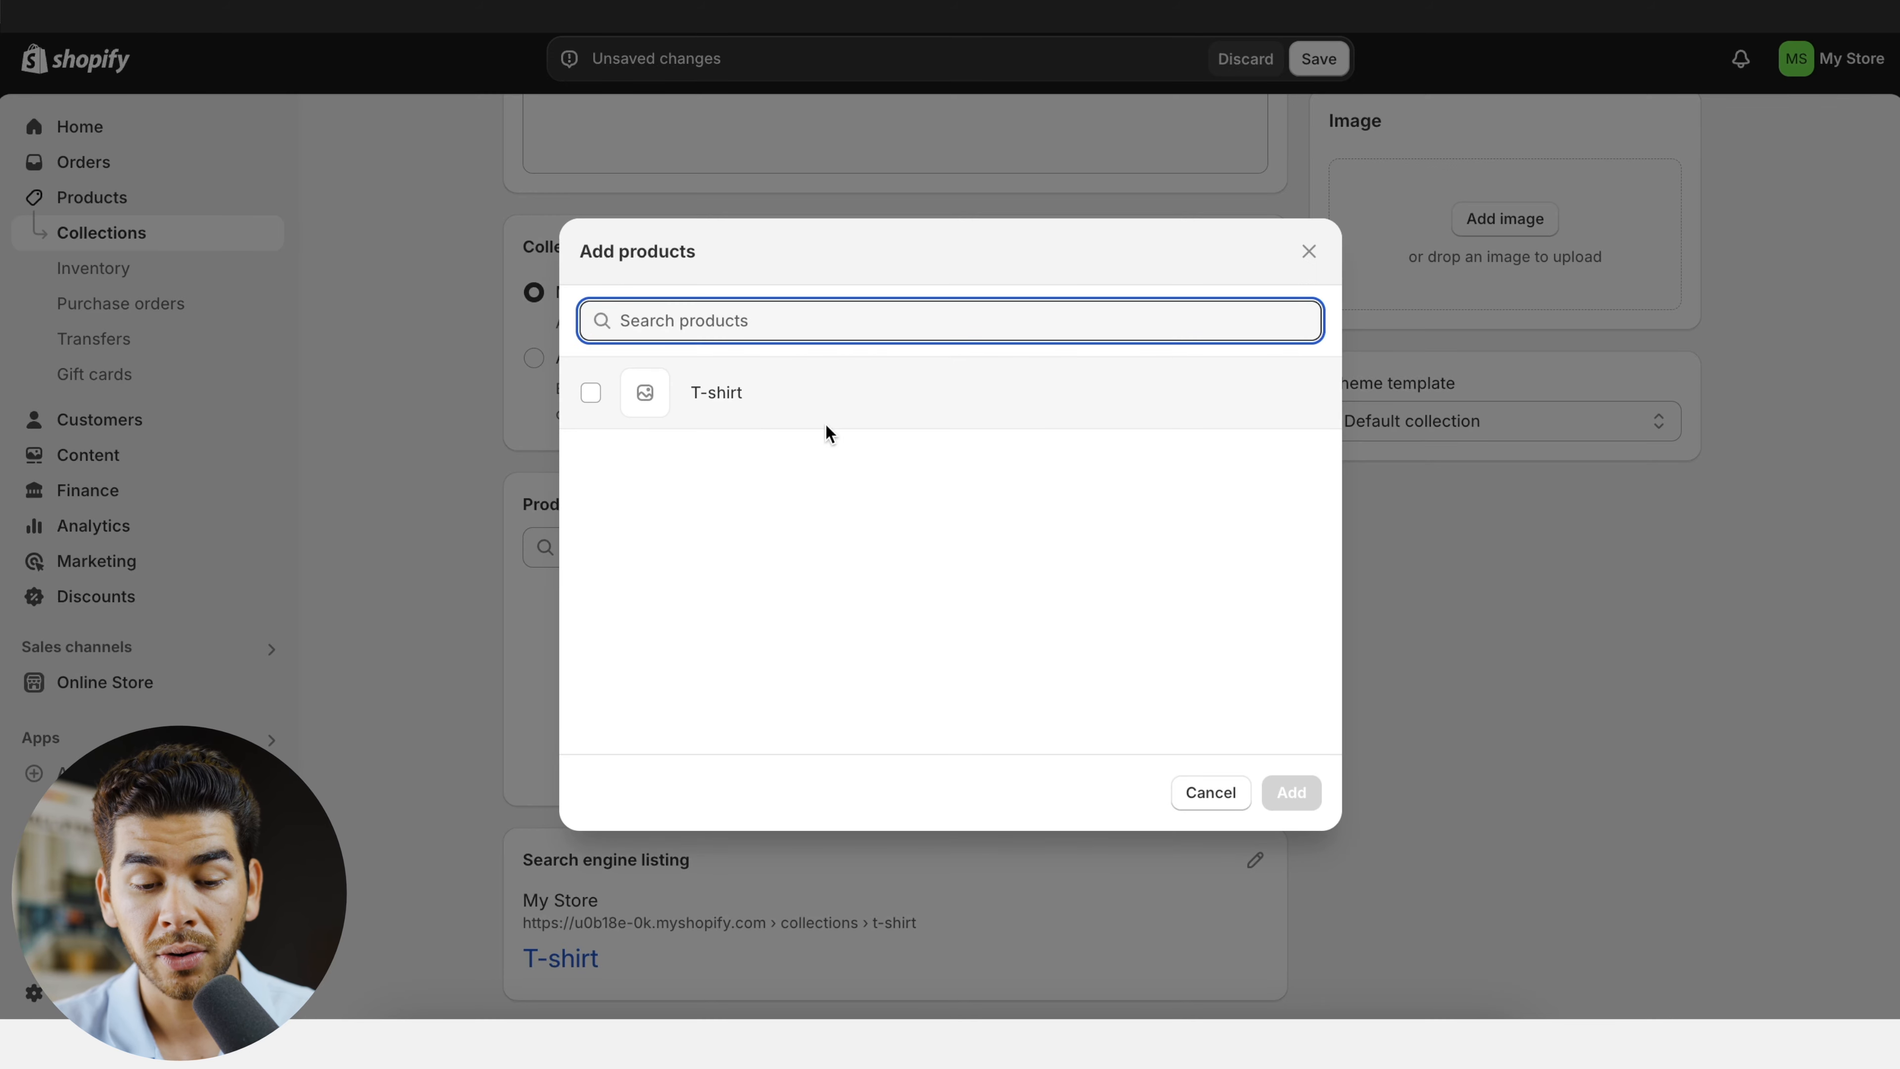
left_click(601, 407)
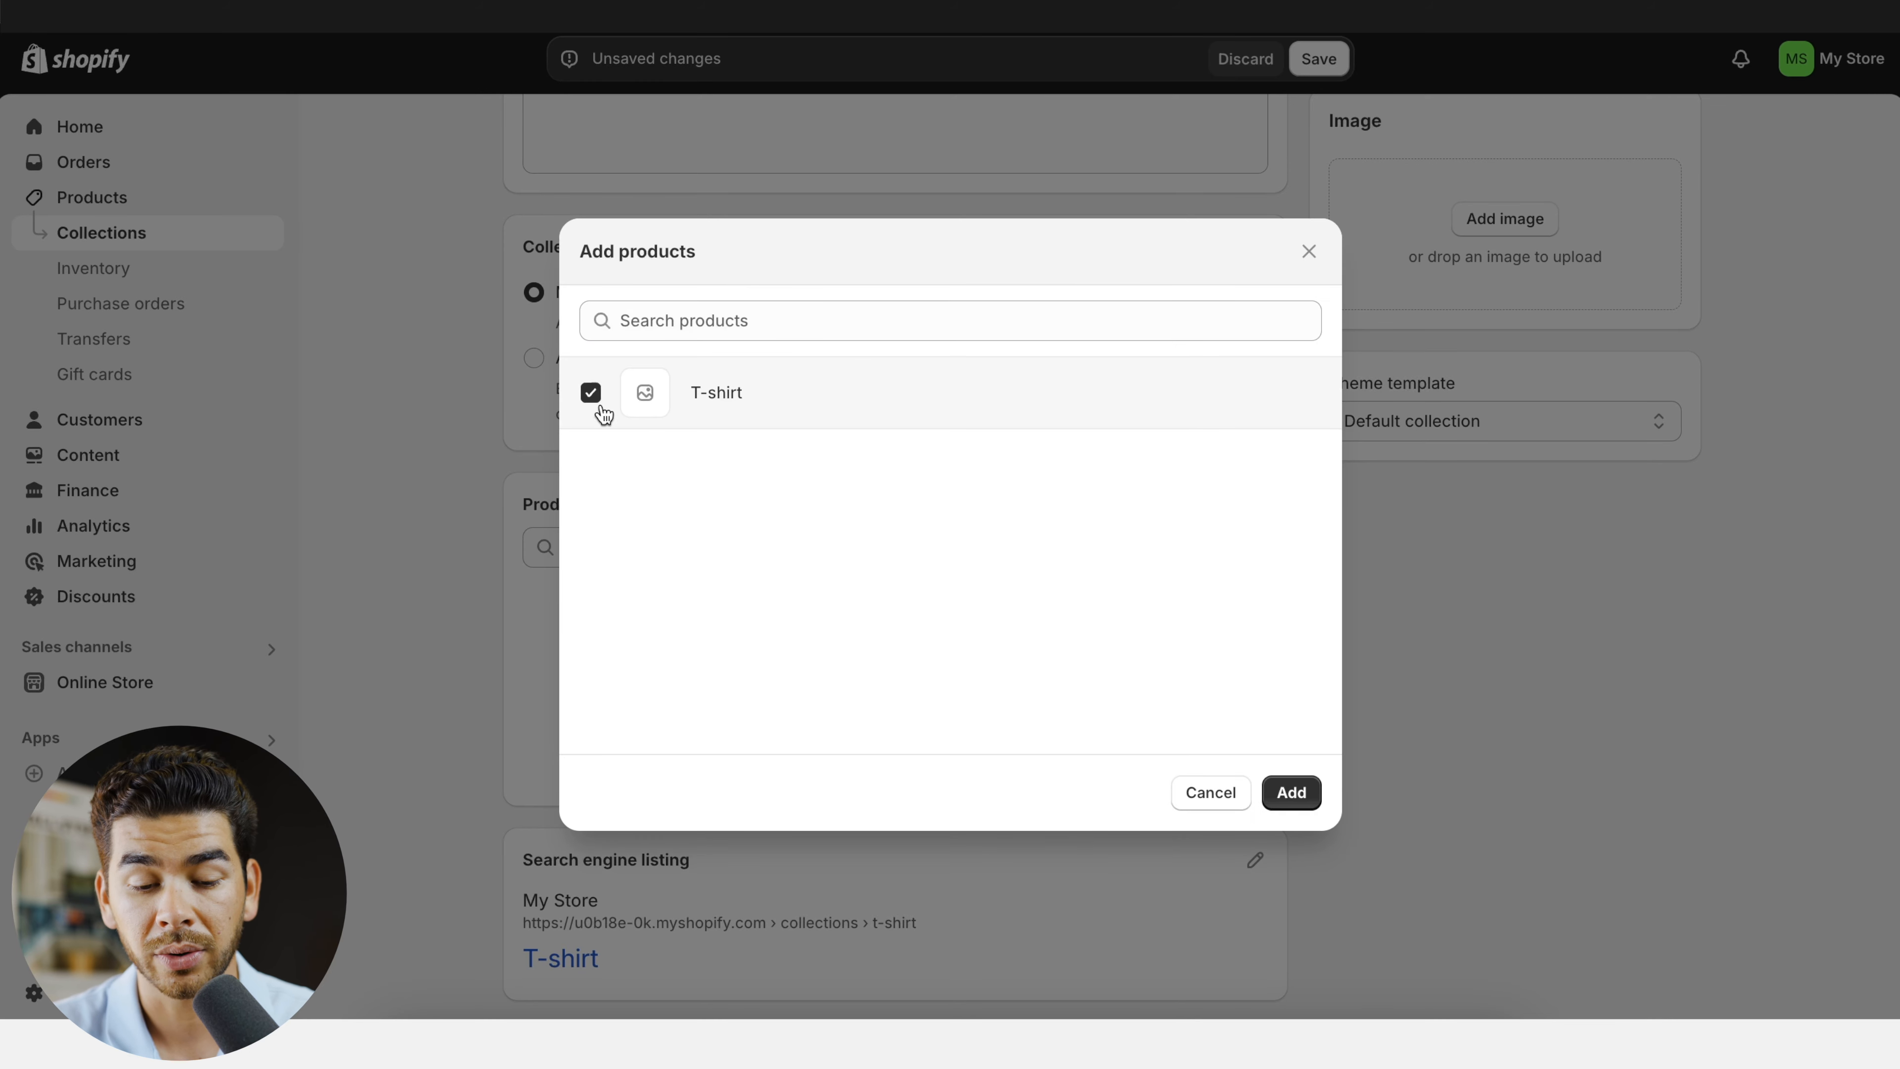
left_click(1310, 796)
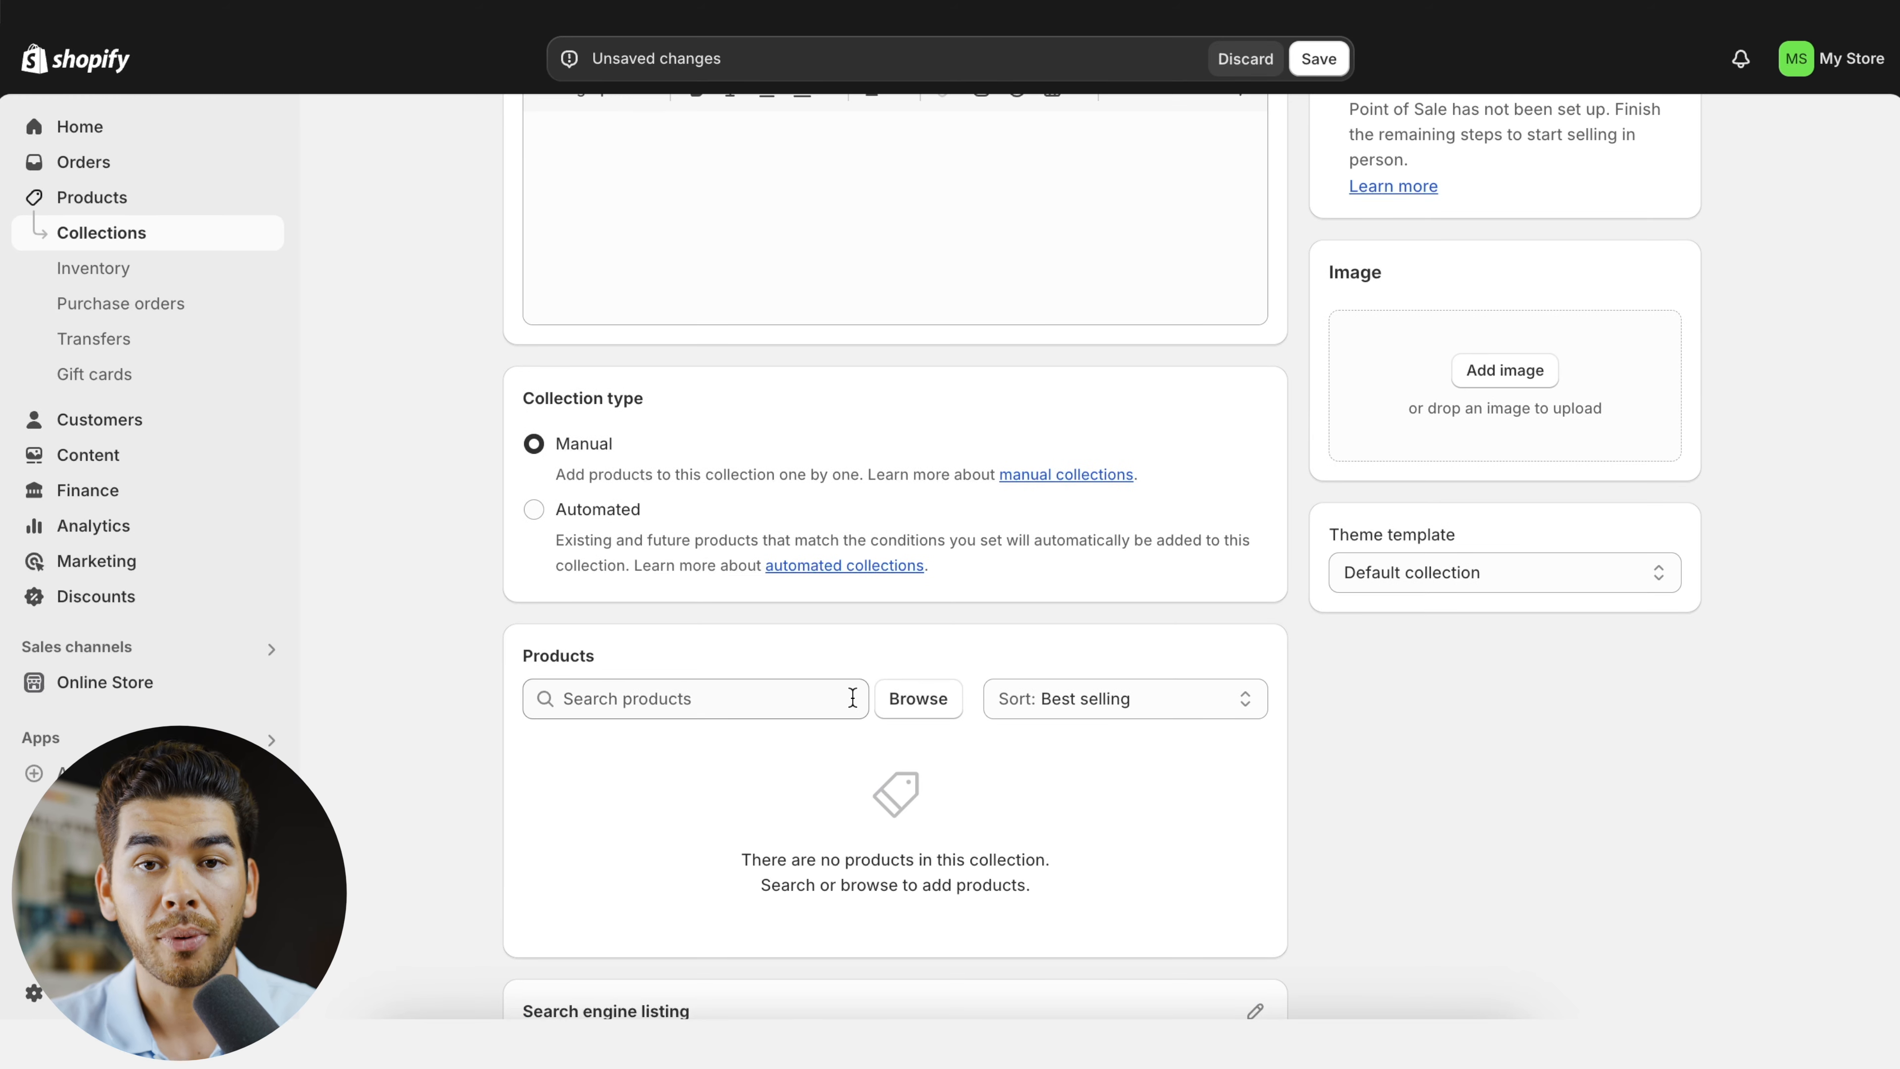
left_click(916, 701)
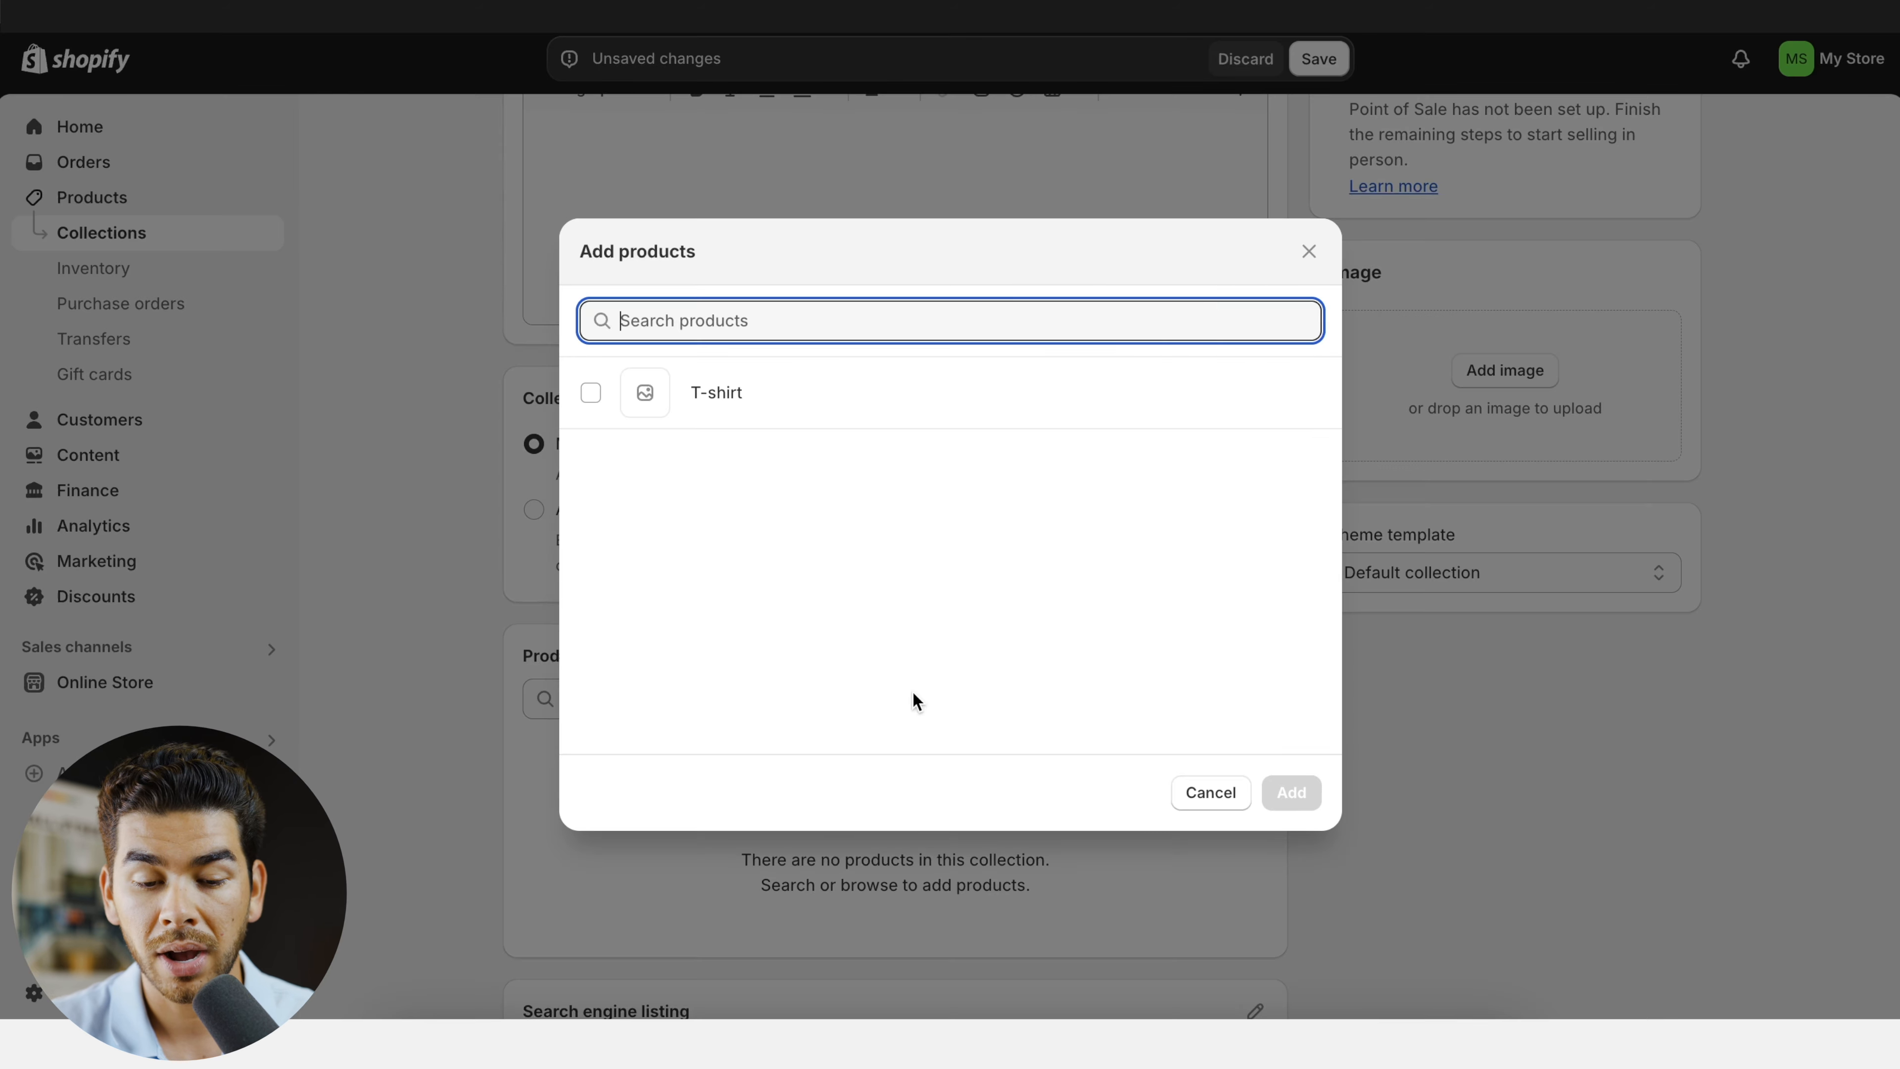
left_click(591, 393)
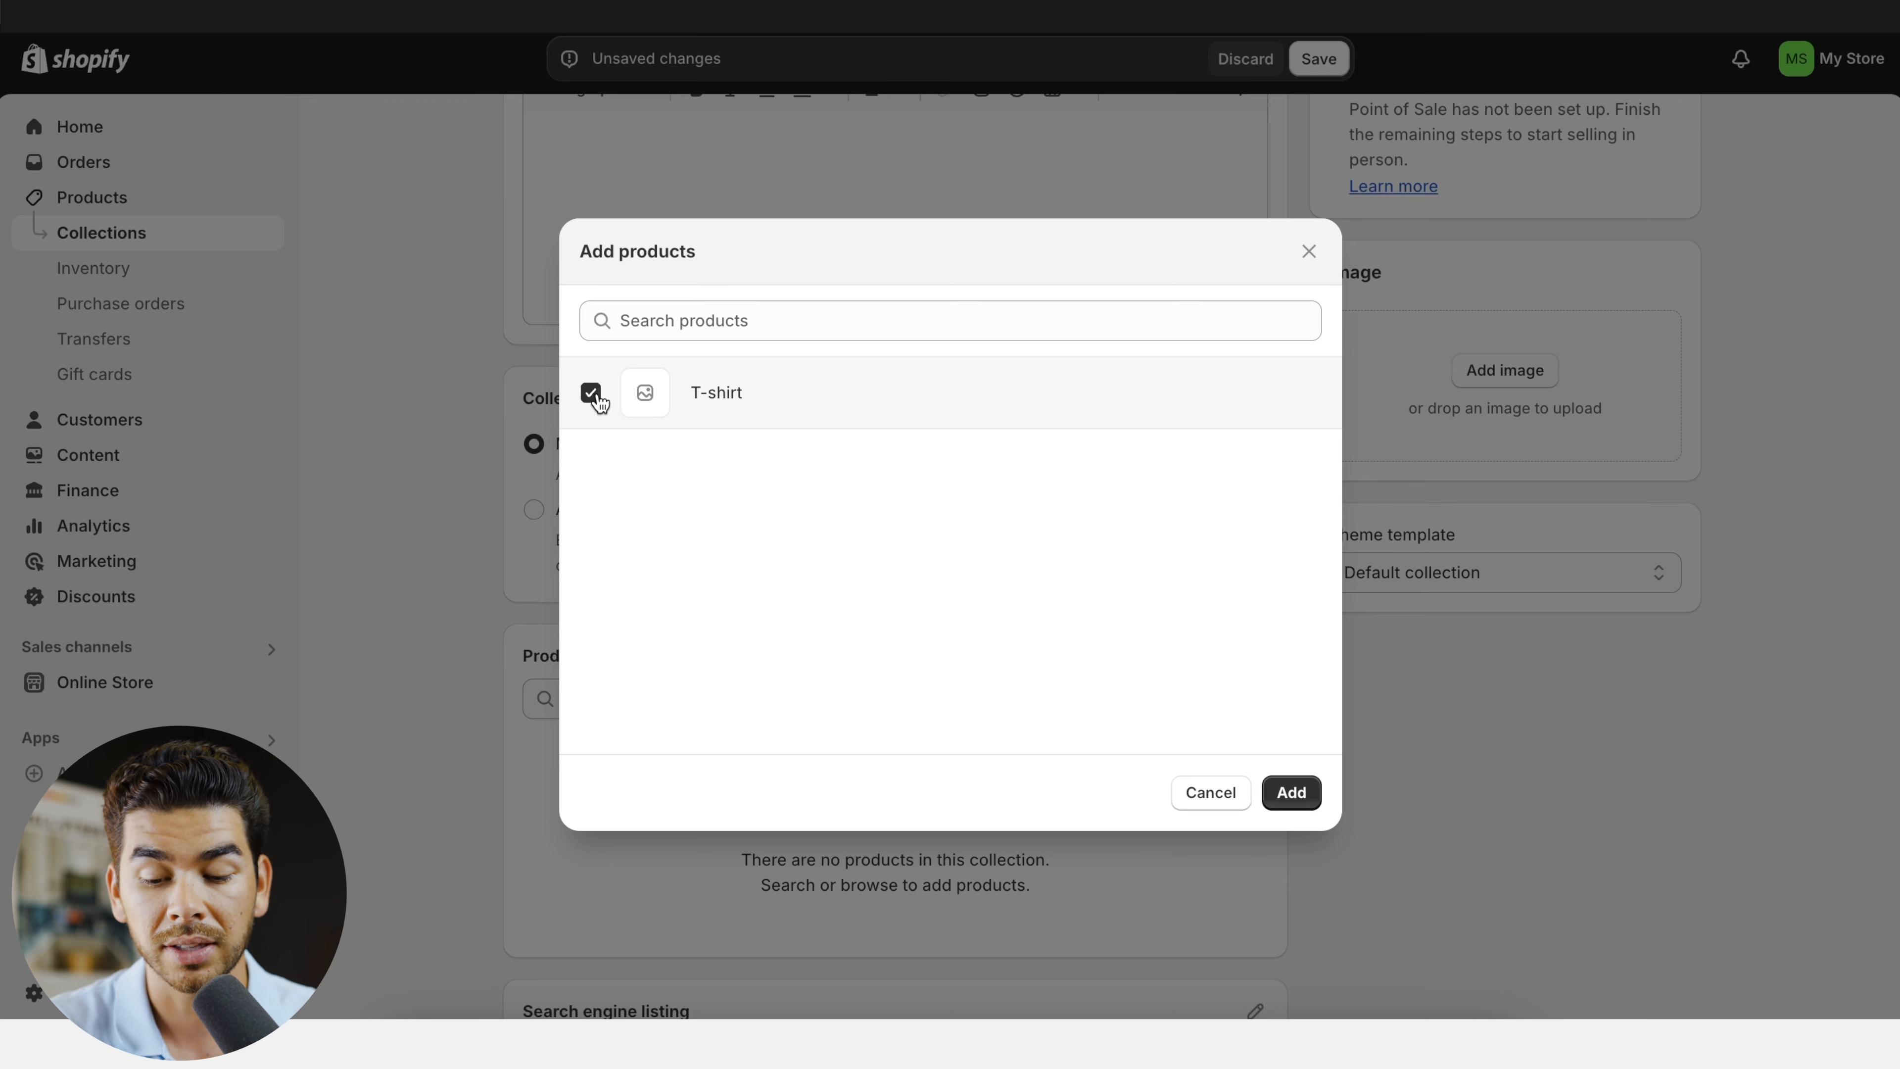
left_click(1286, 799)
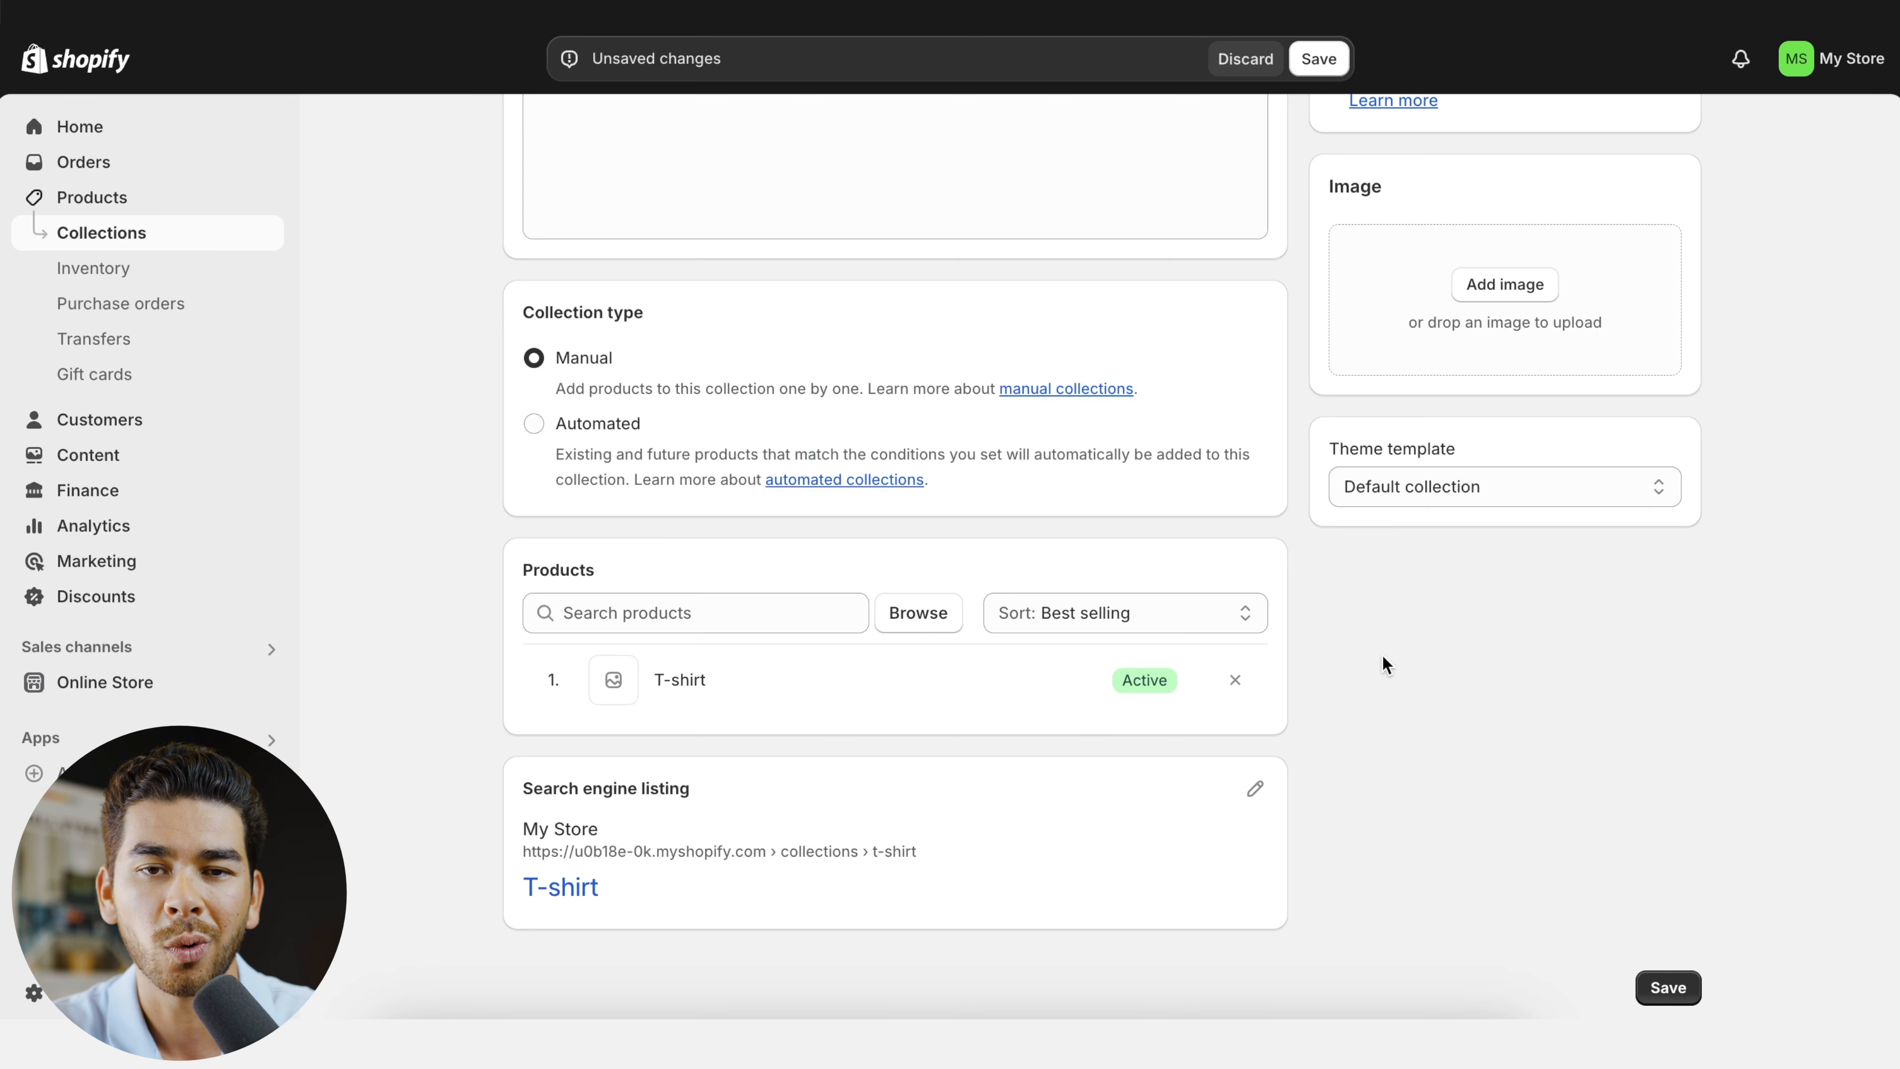
scroll(1421, 643, "up", 5)
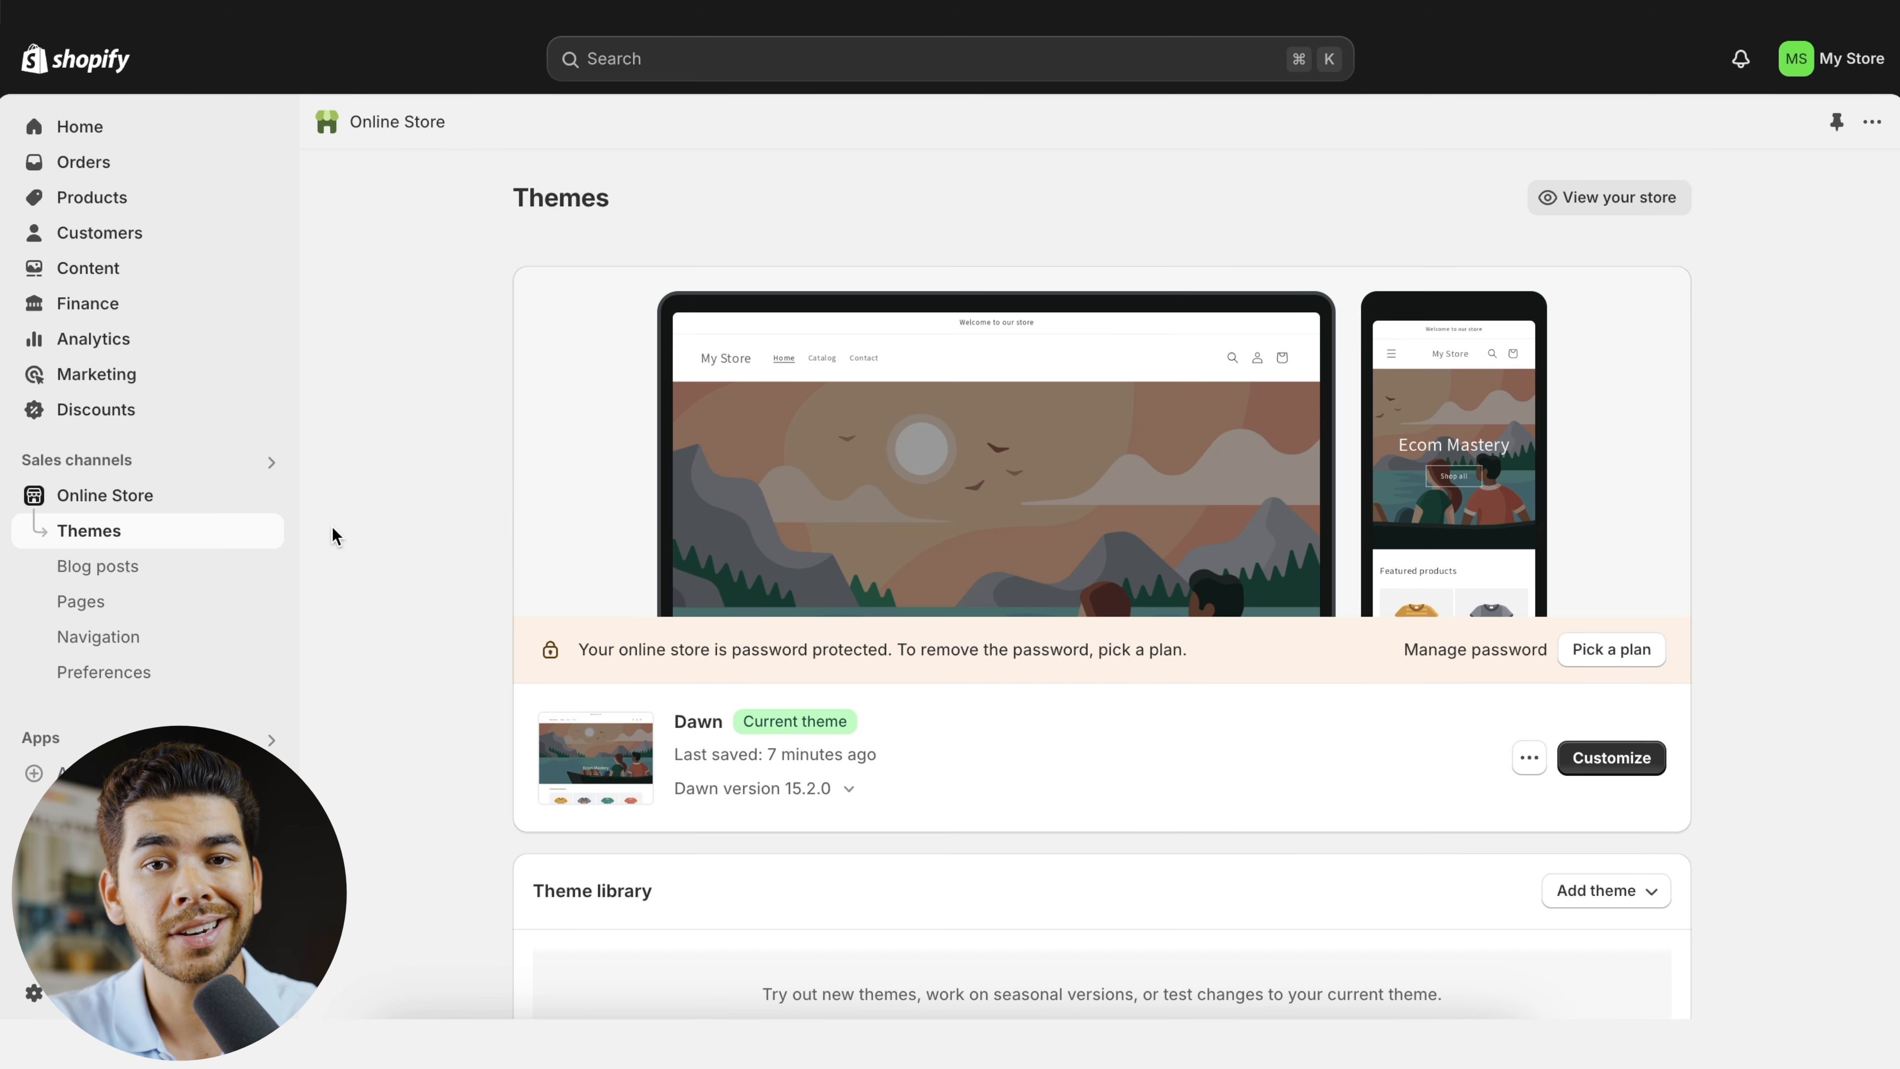
- Open the Dawn theme for customization and examine the home page's featured collection and the option to add sections
scroll(1083, 575, "down", 10)
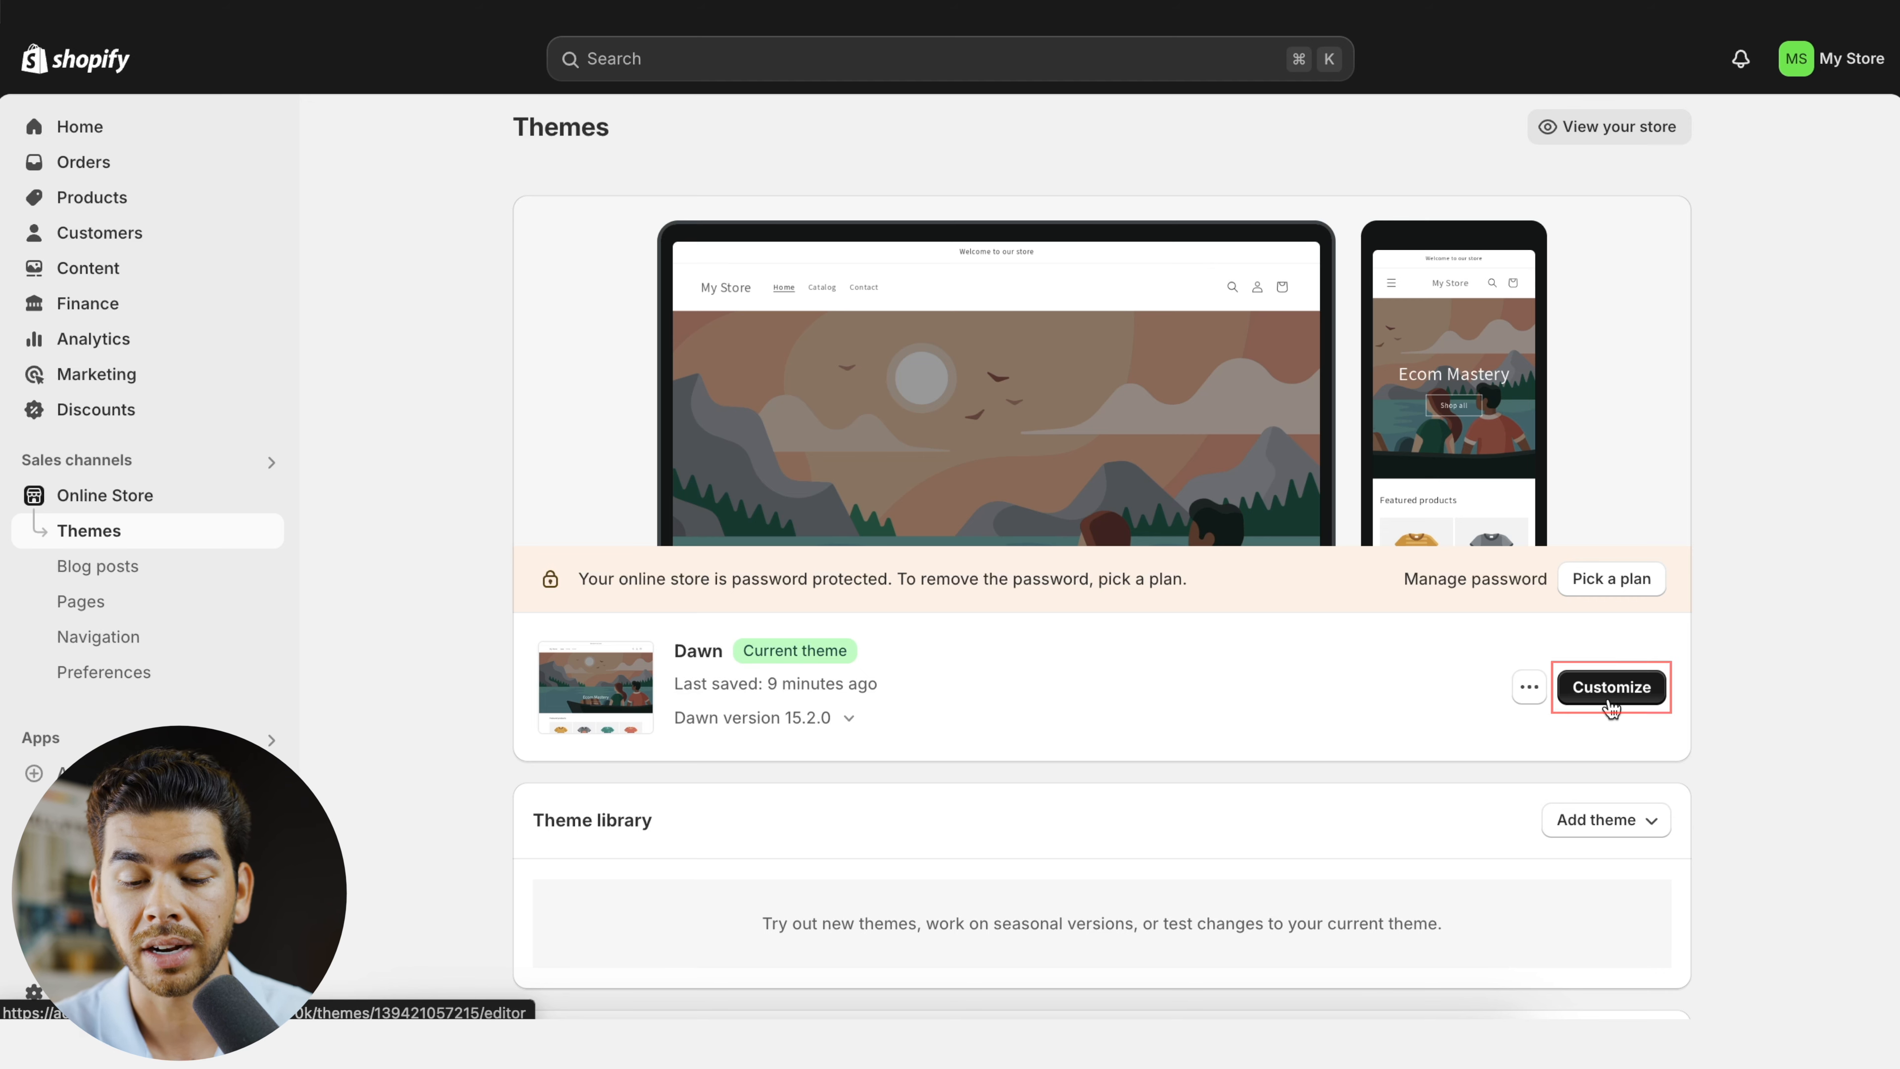
left_click(1608, 700)
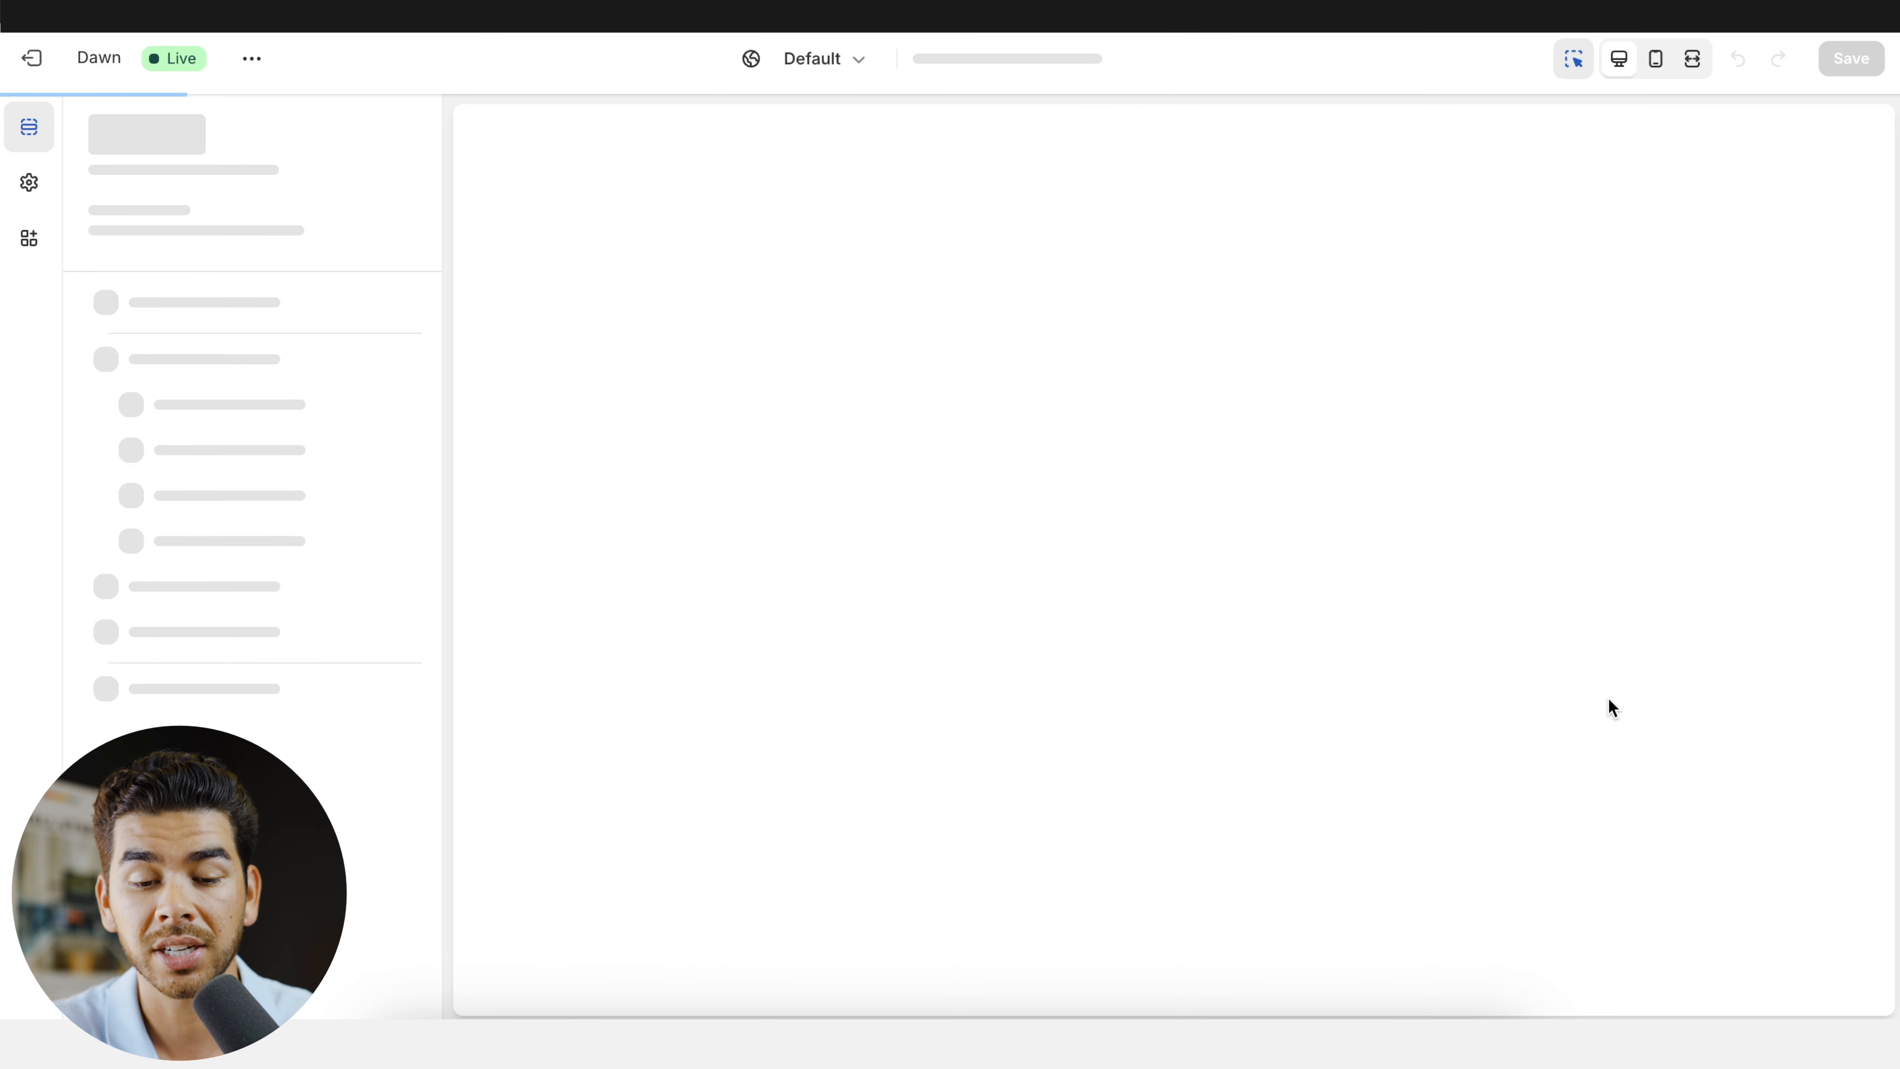
scroll(885, 609, "down", 5)
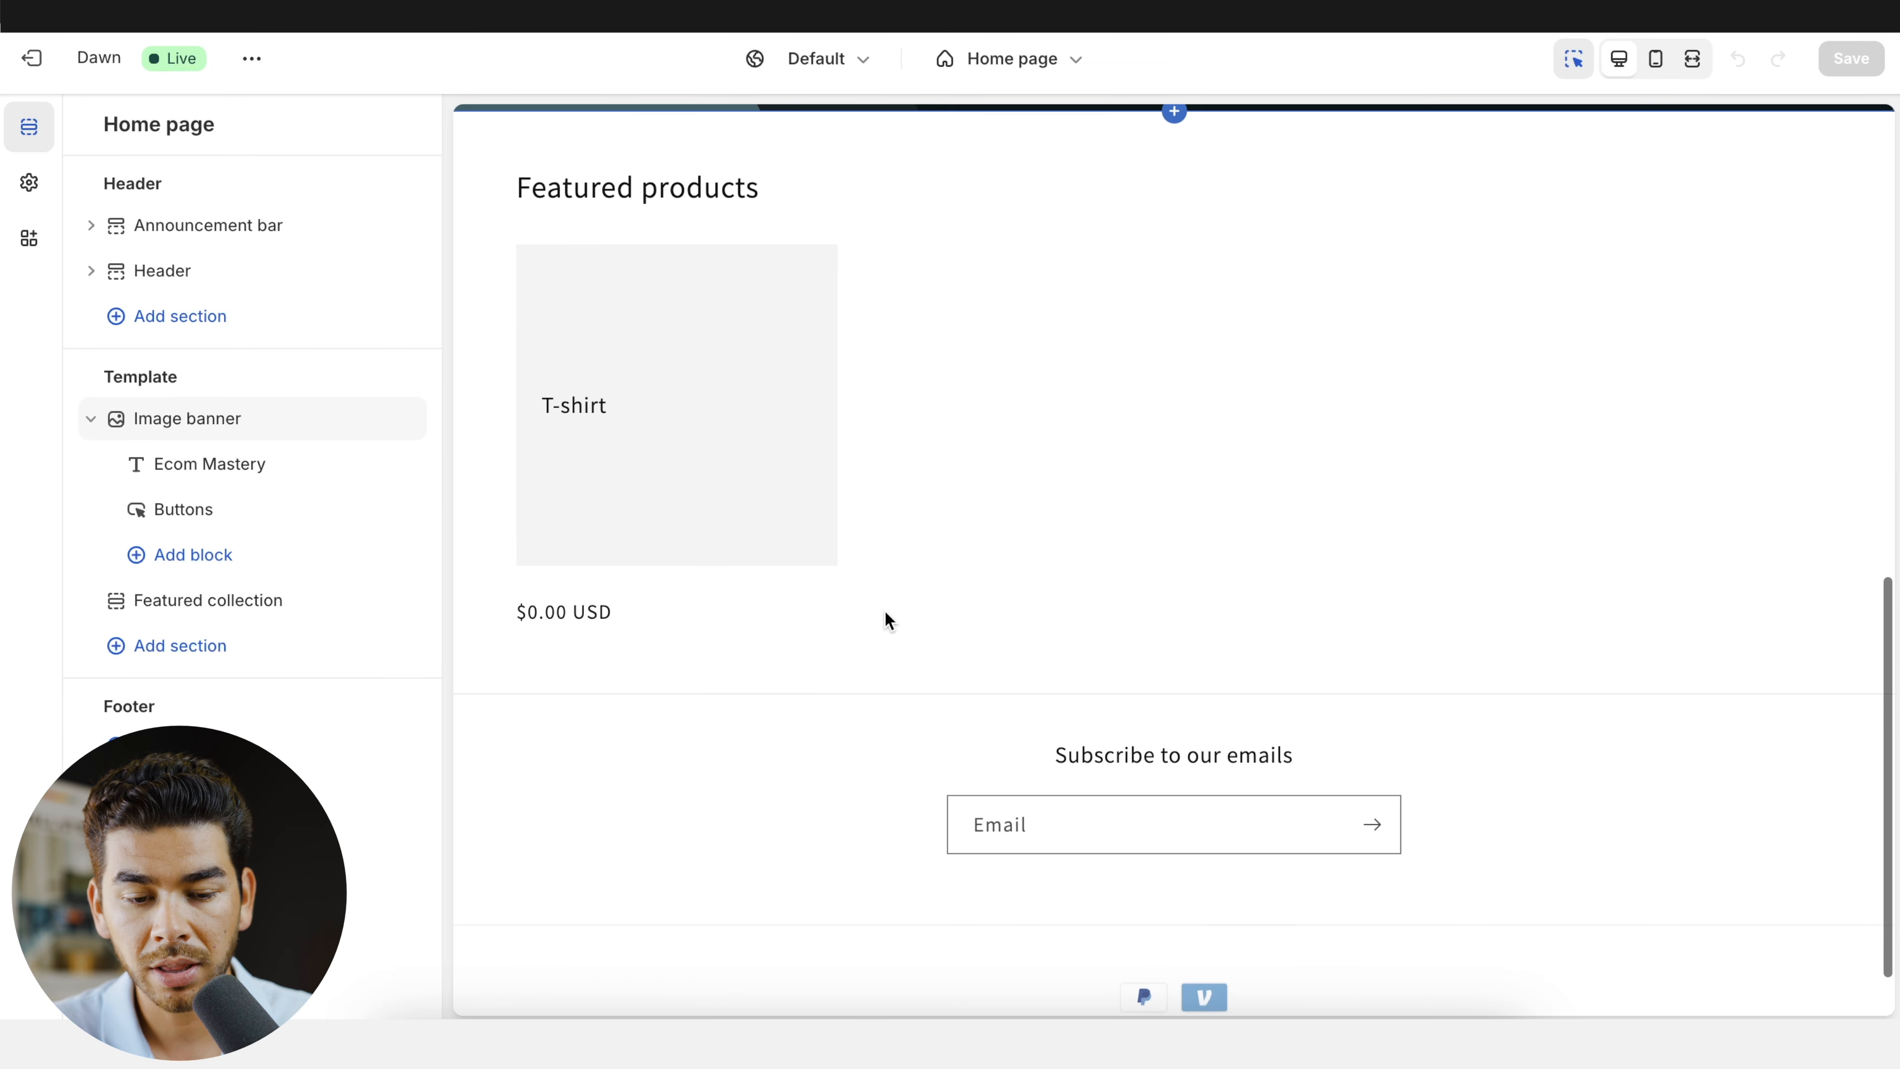
scroll(748, 427, "up", 2)
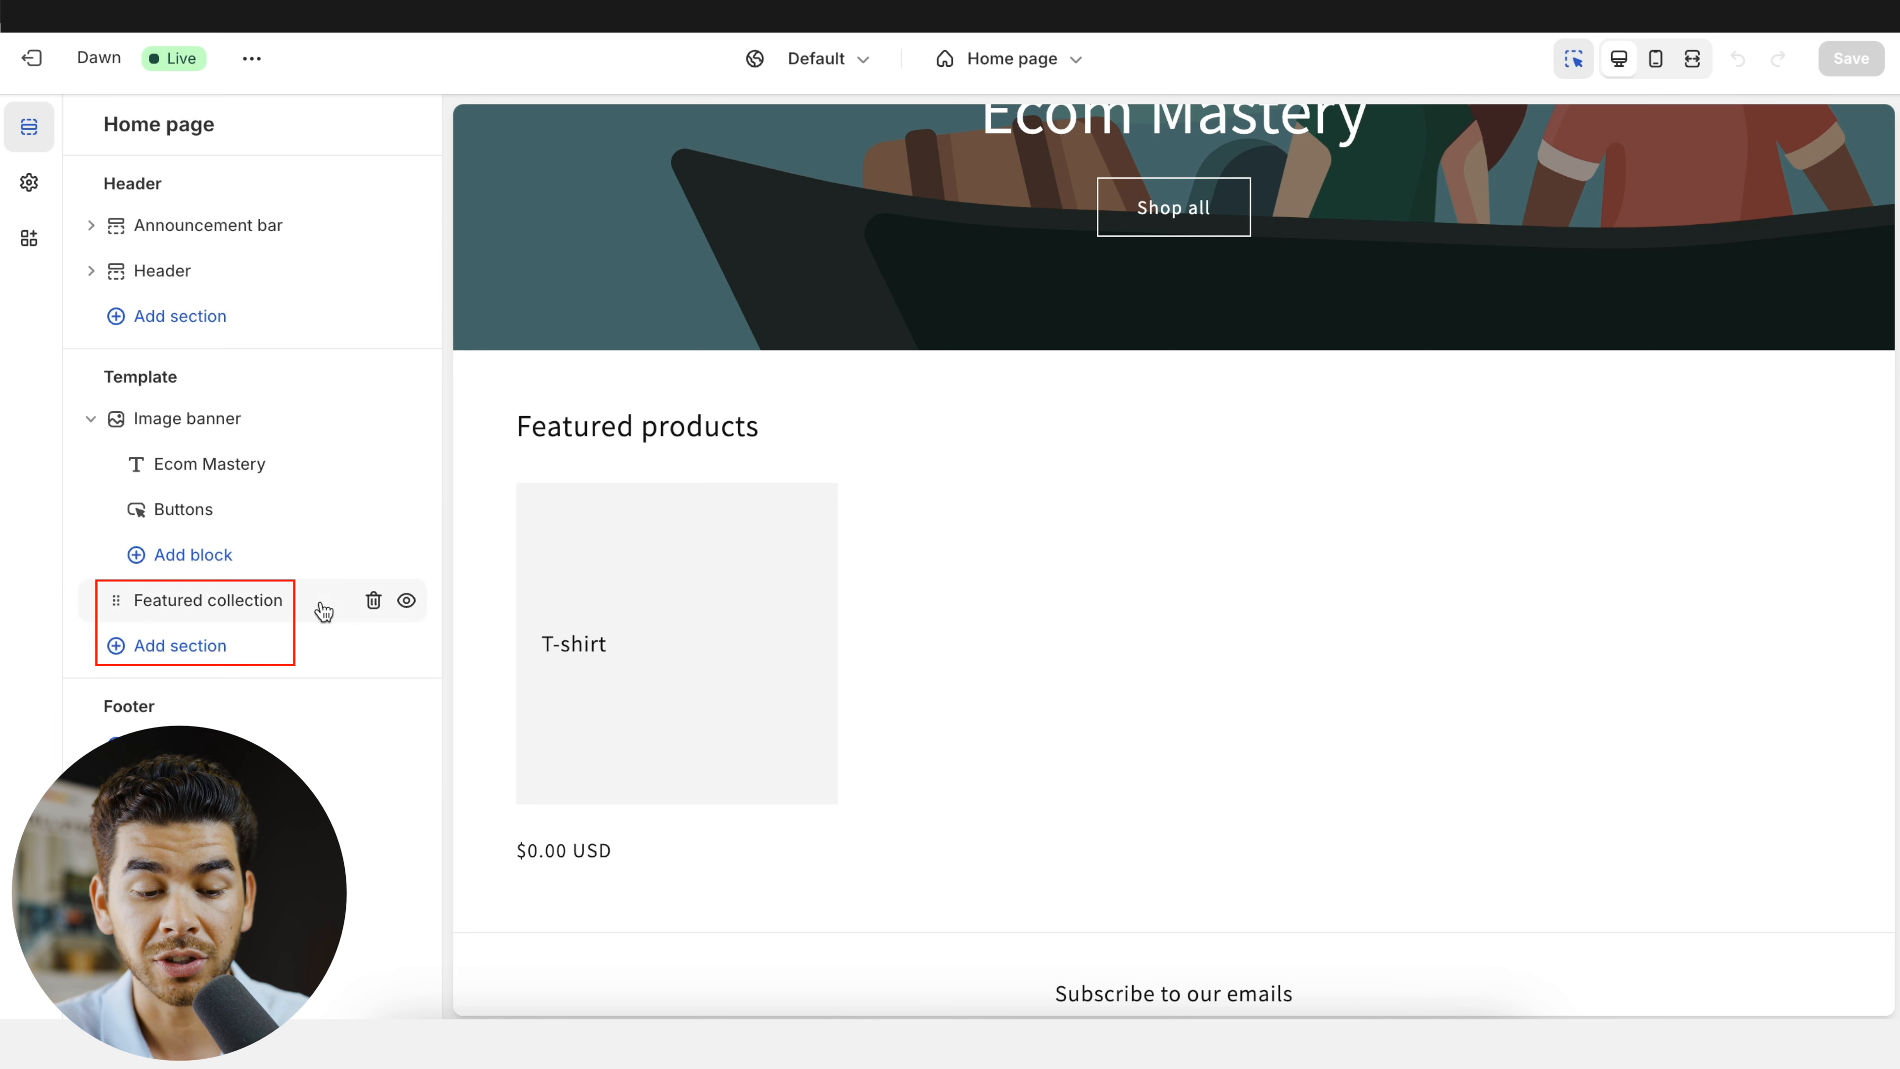
left_click(197, 647)
left_click(549, 441)
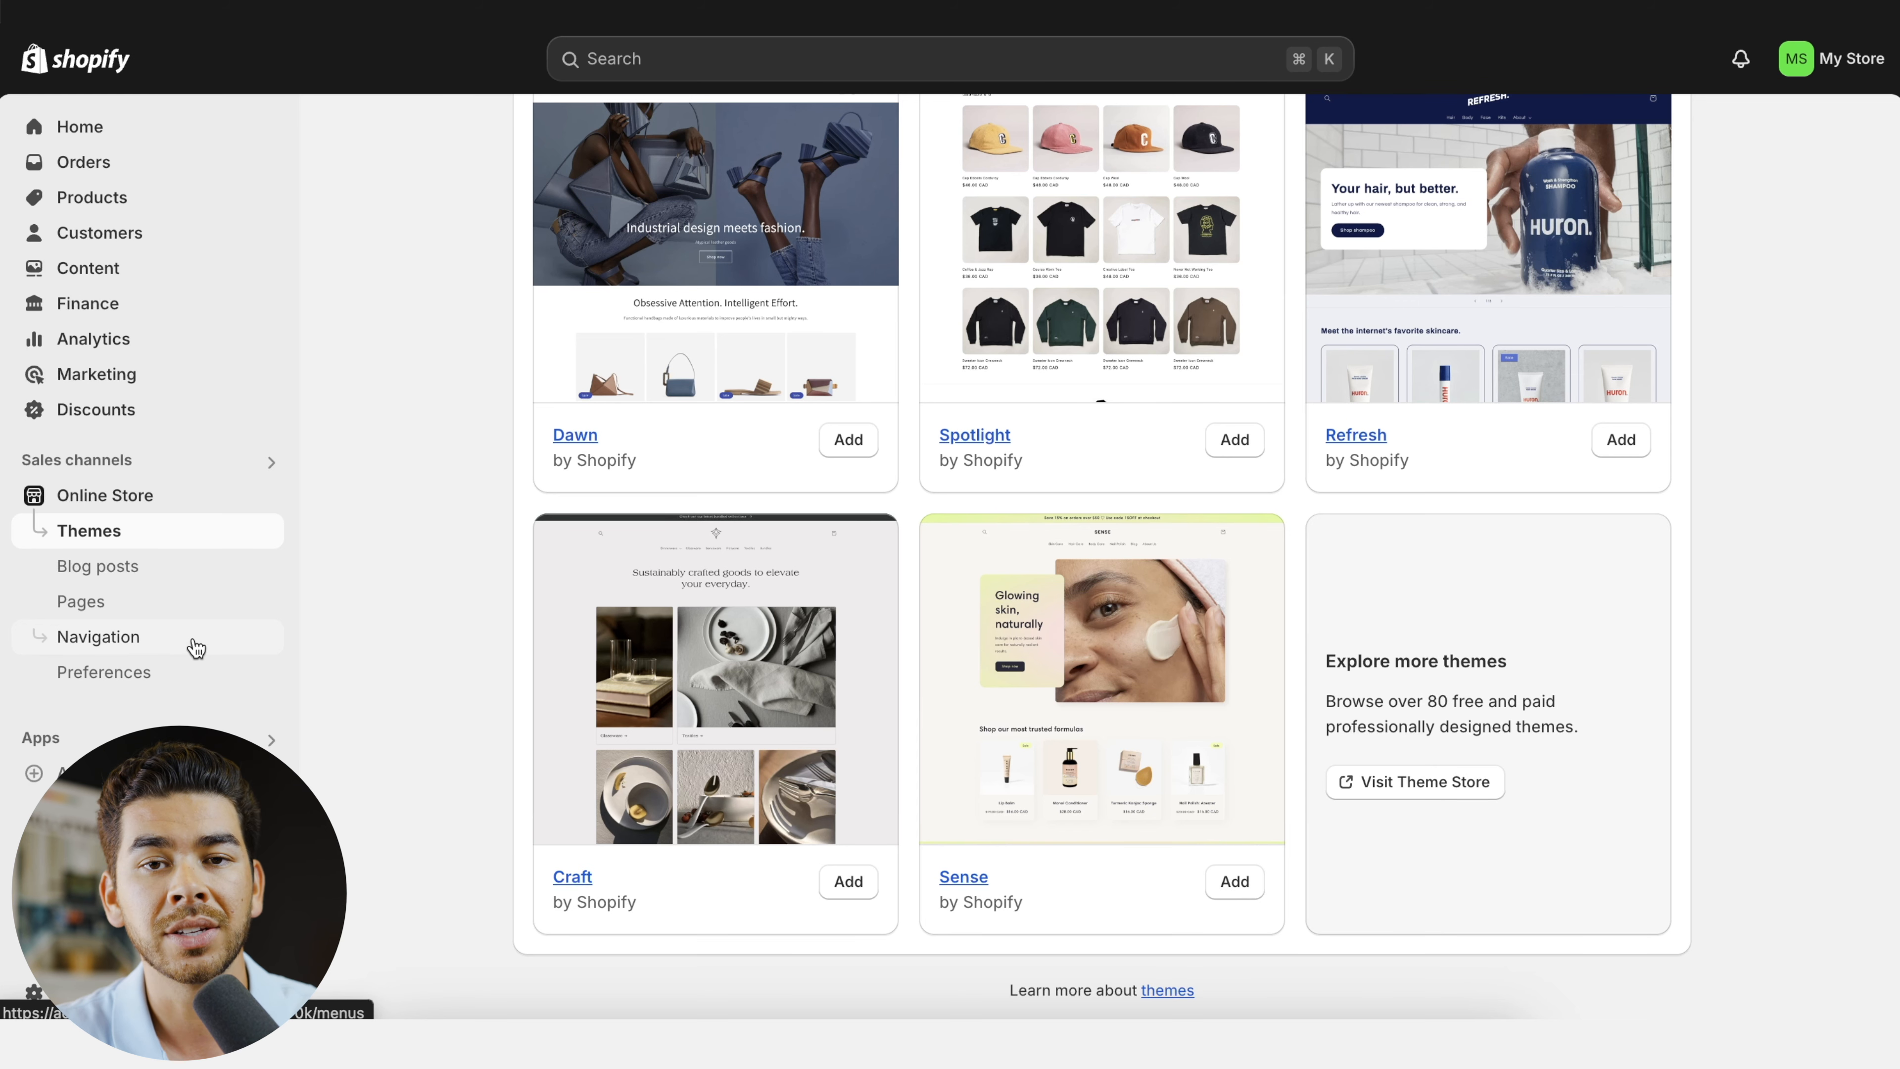
- Create and save a new online store navigation menu titled T-shirt
left_click(196, 648)
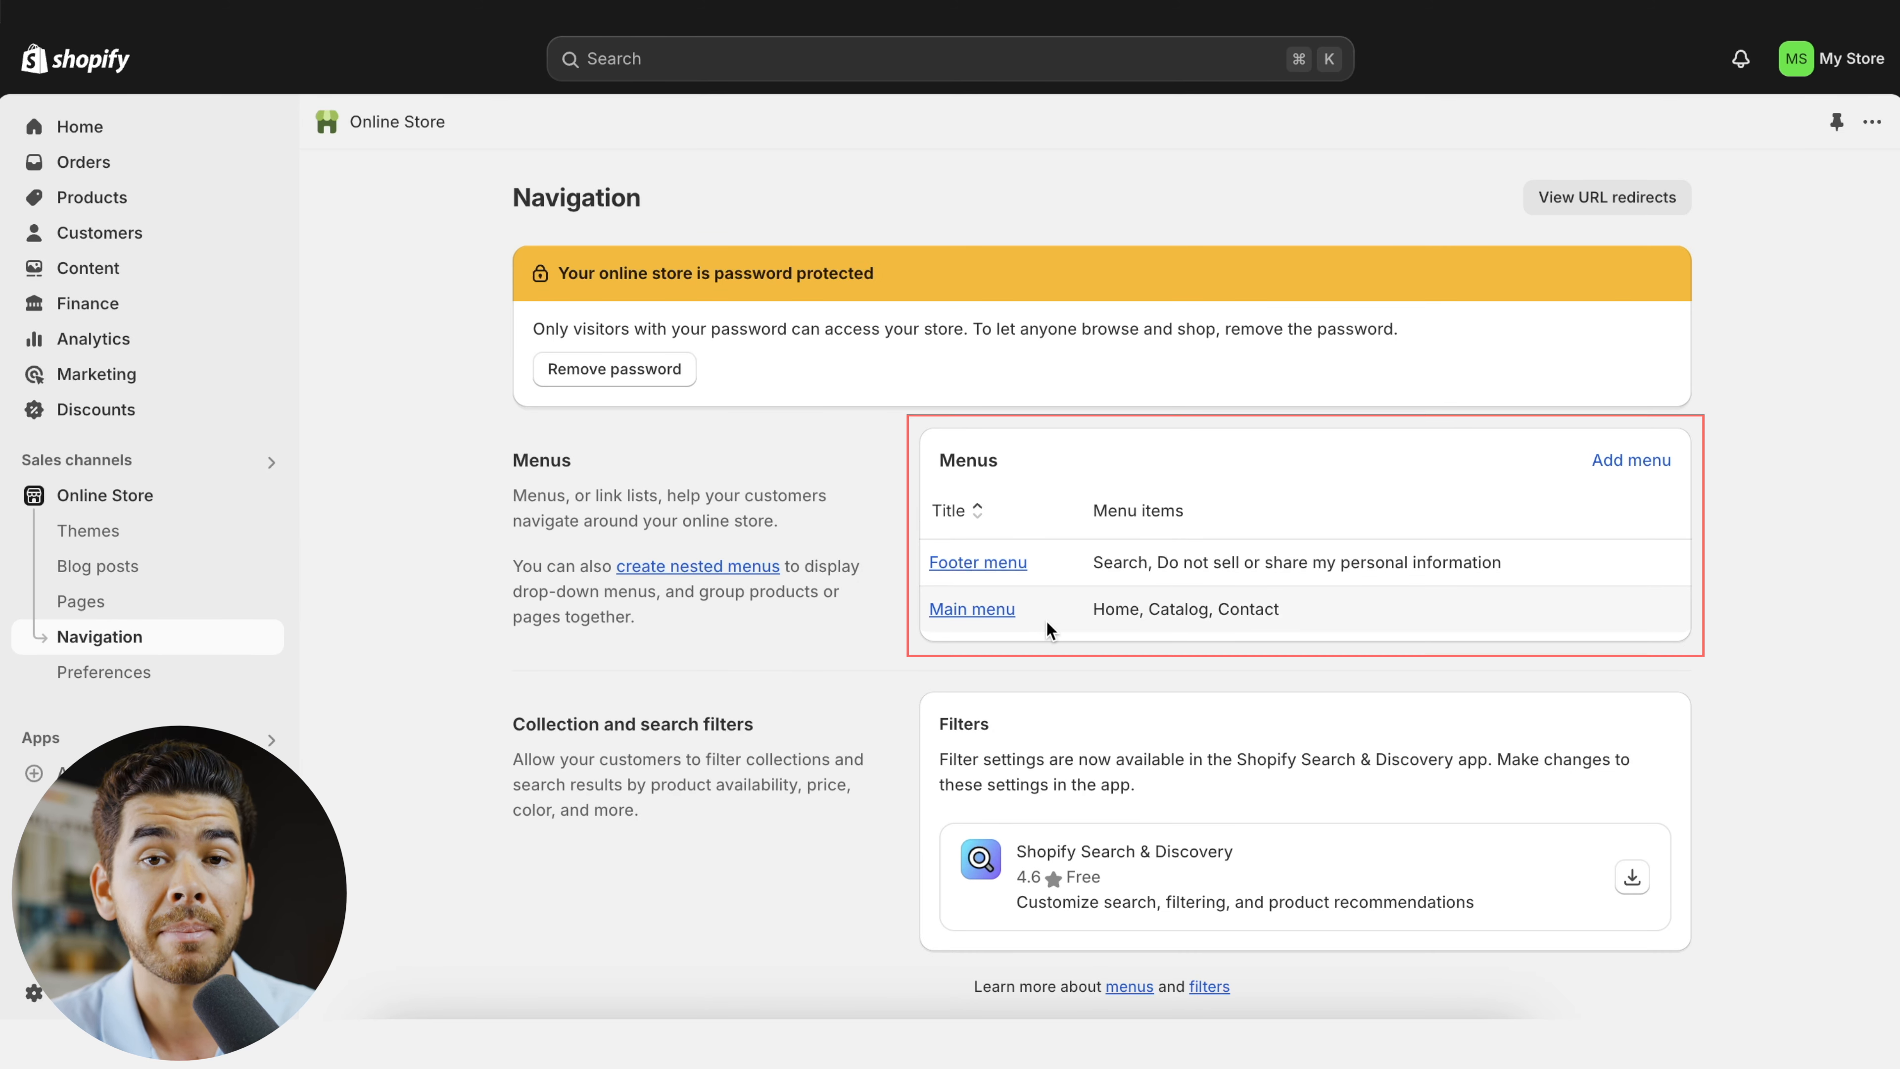
left_click(1654, 467)
left_click(966, 317)
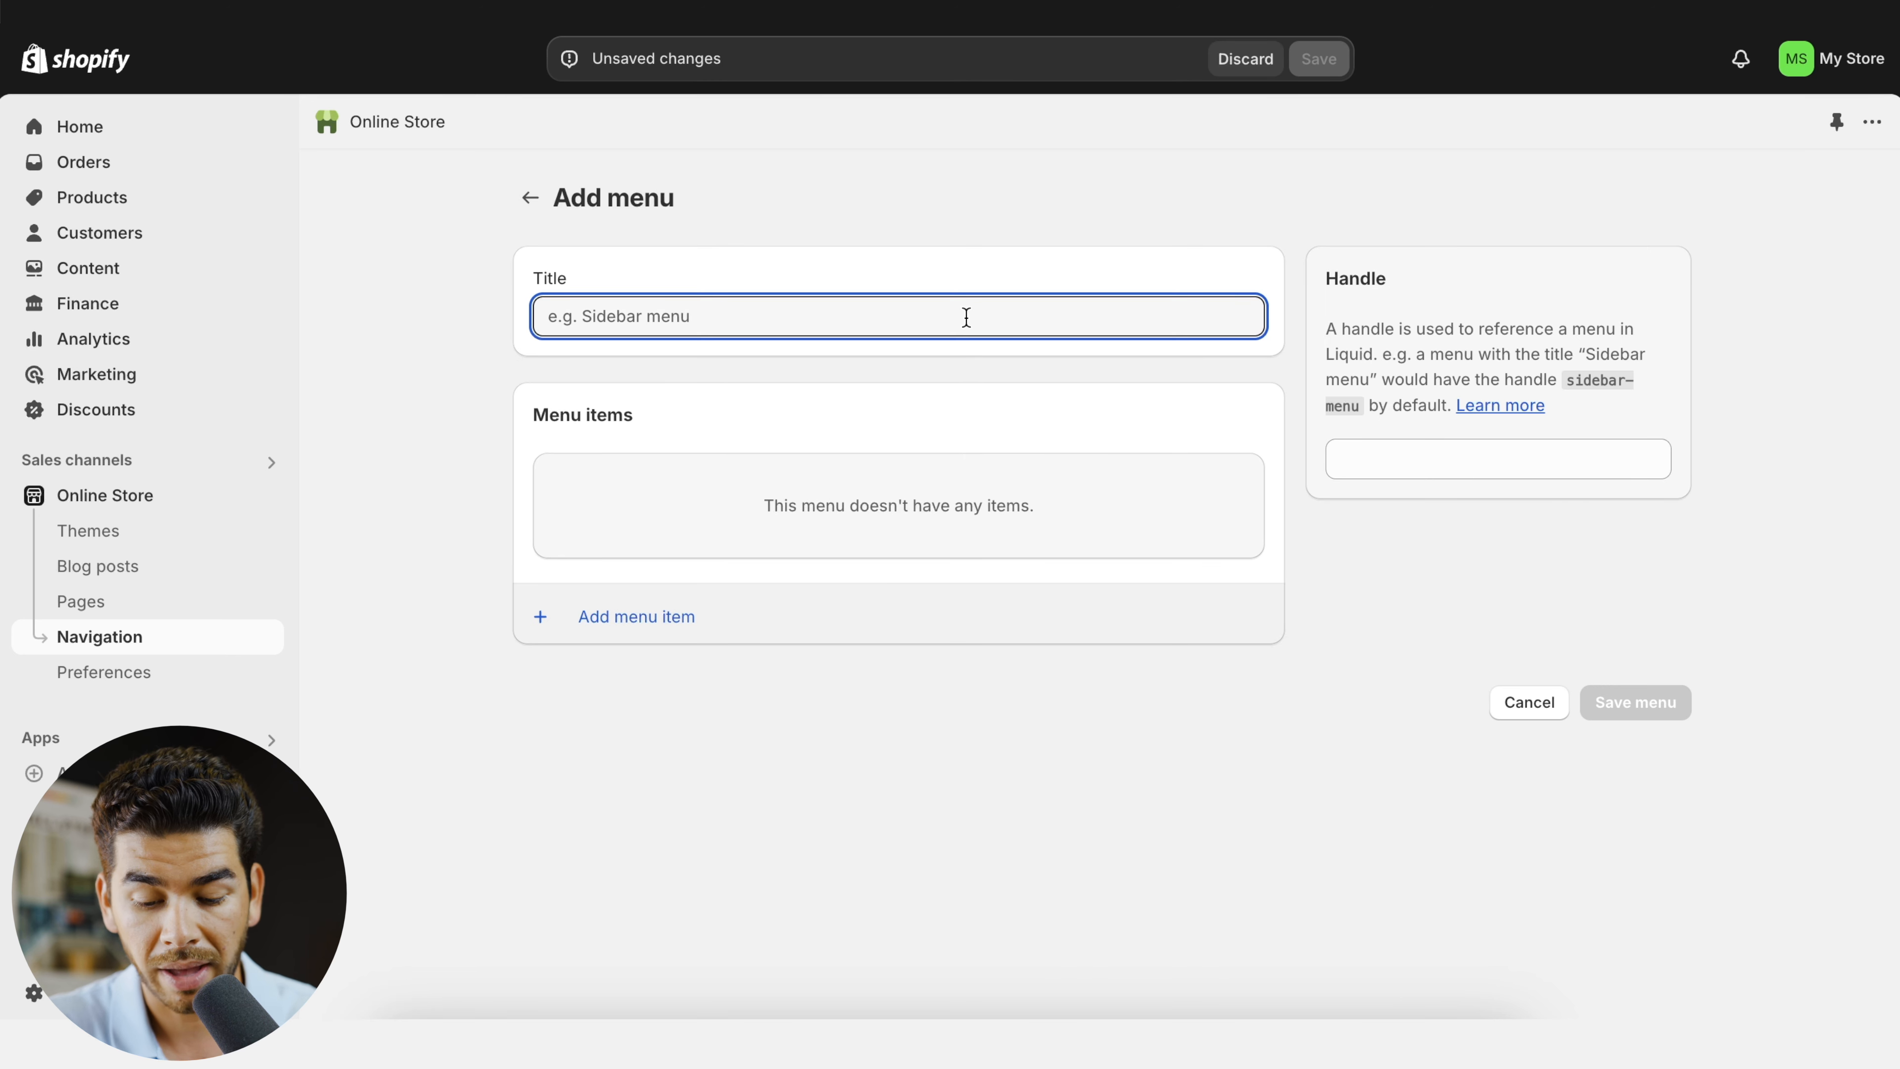
type("T")
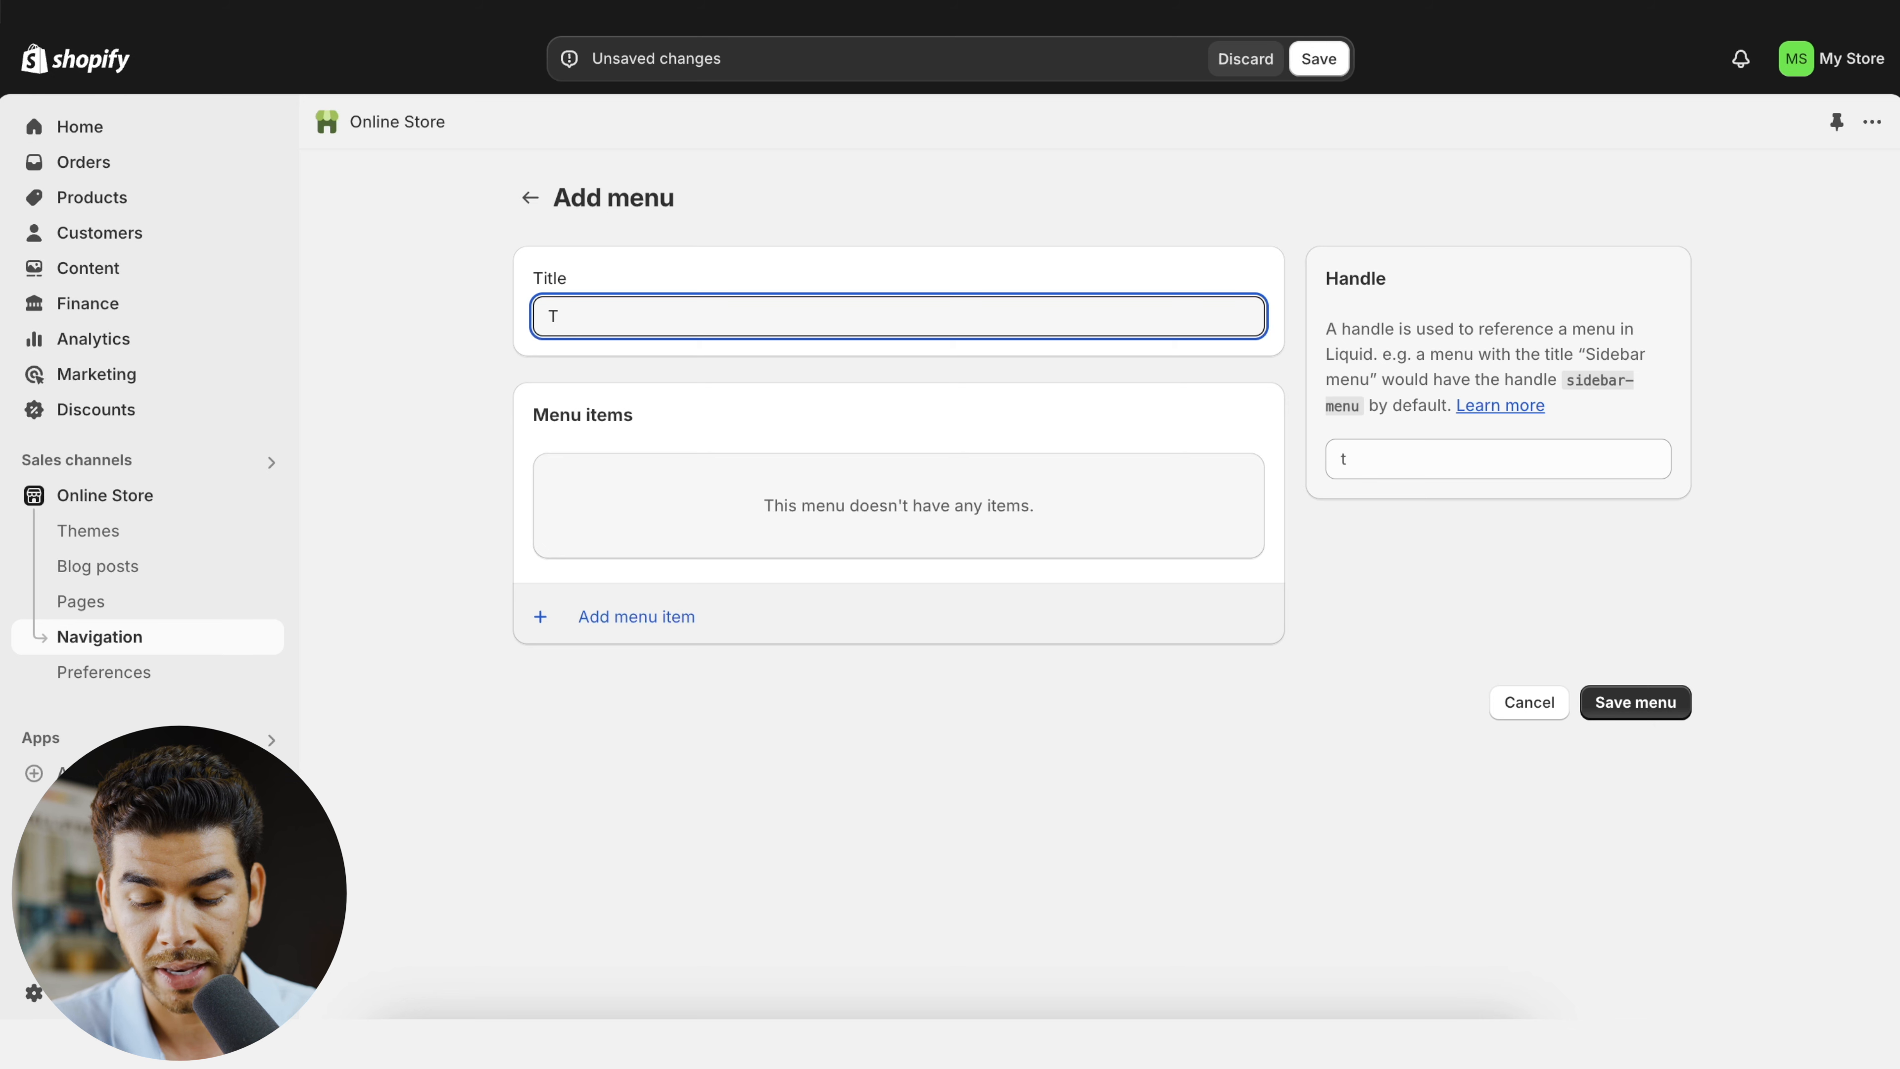
type("-shirt")
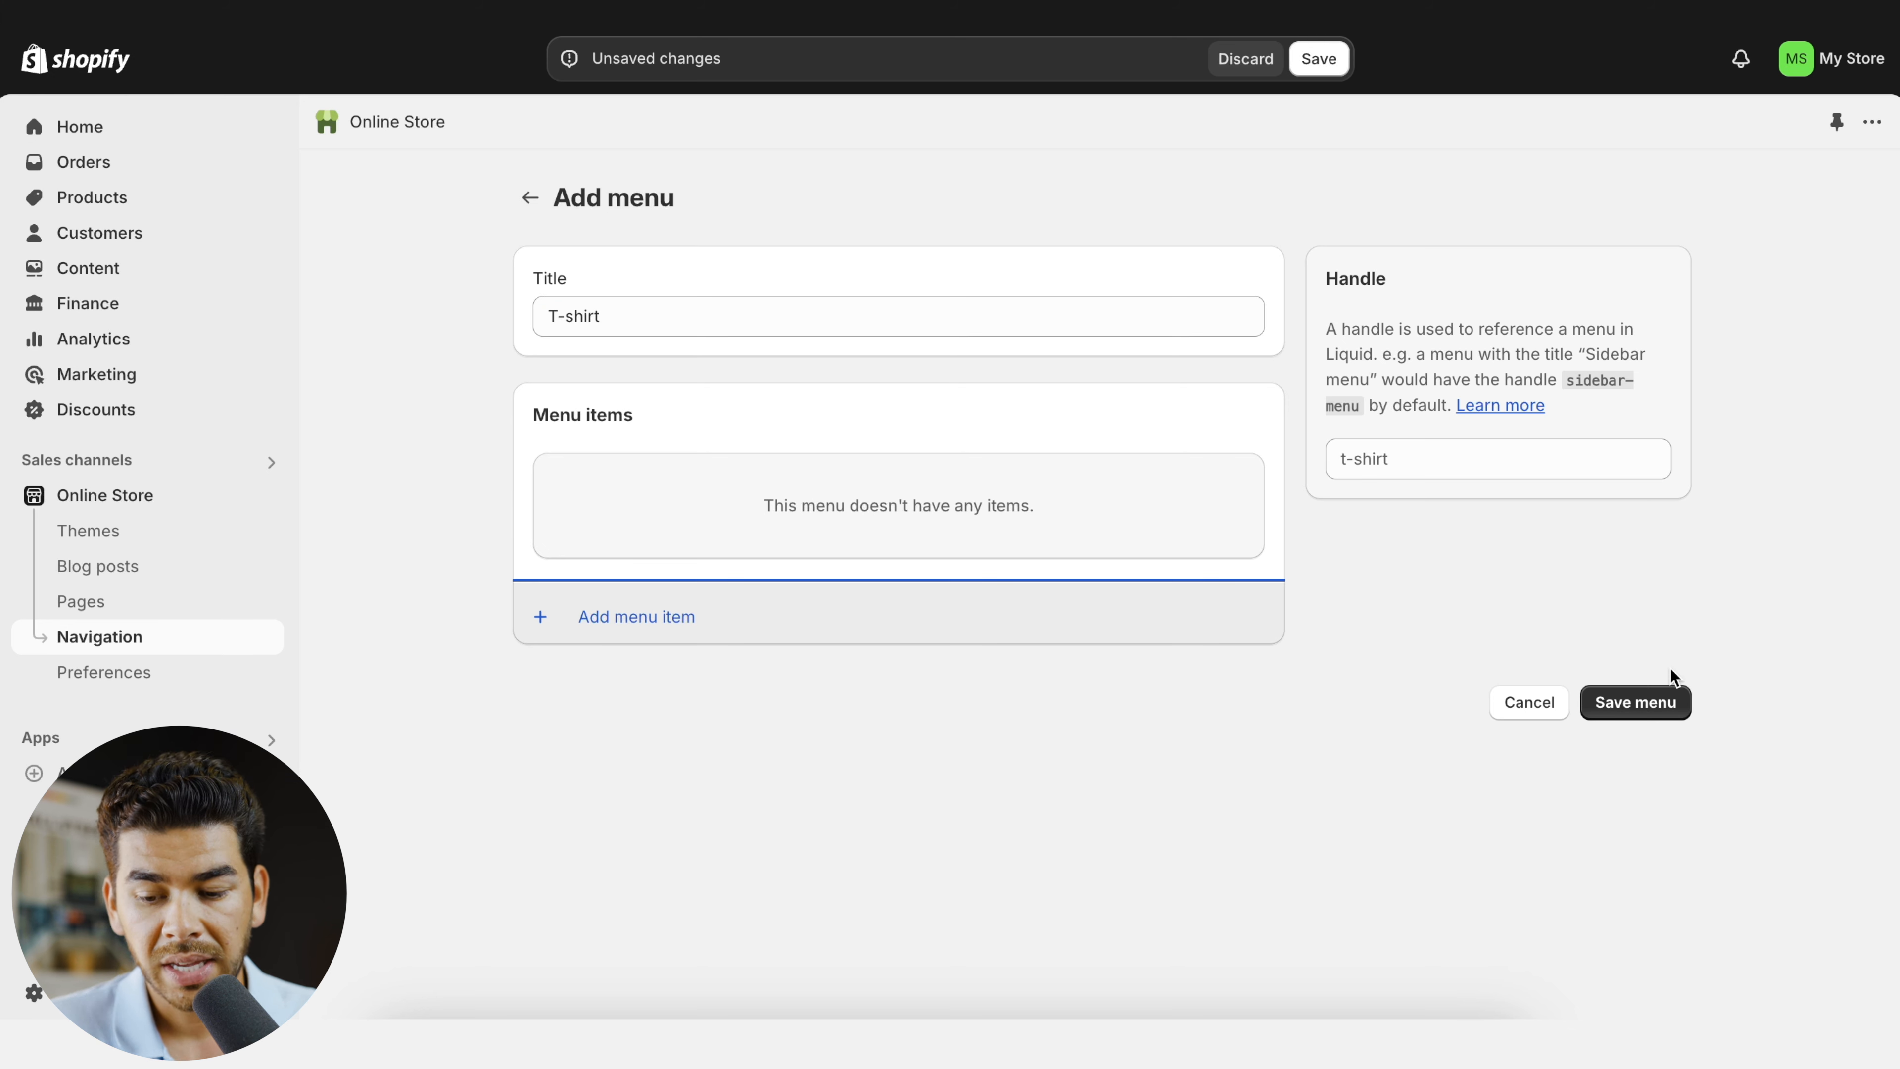
left_click(1649, 705)
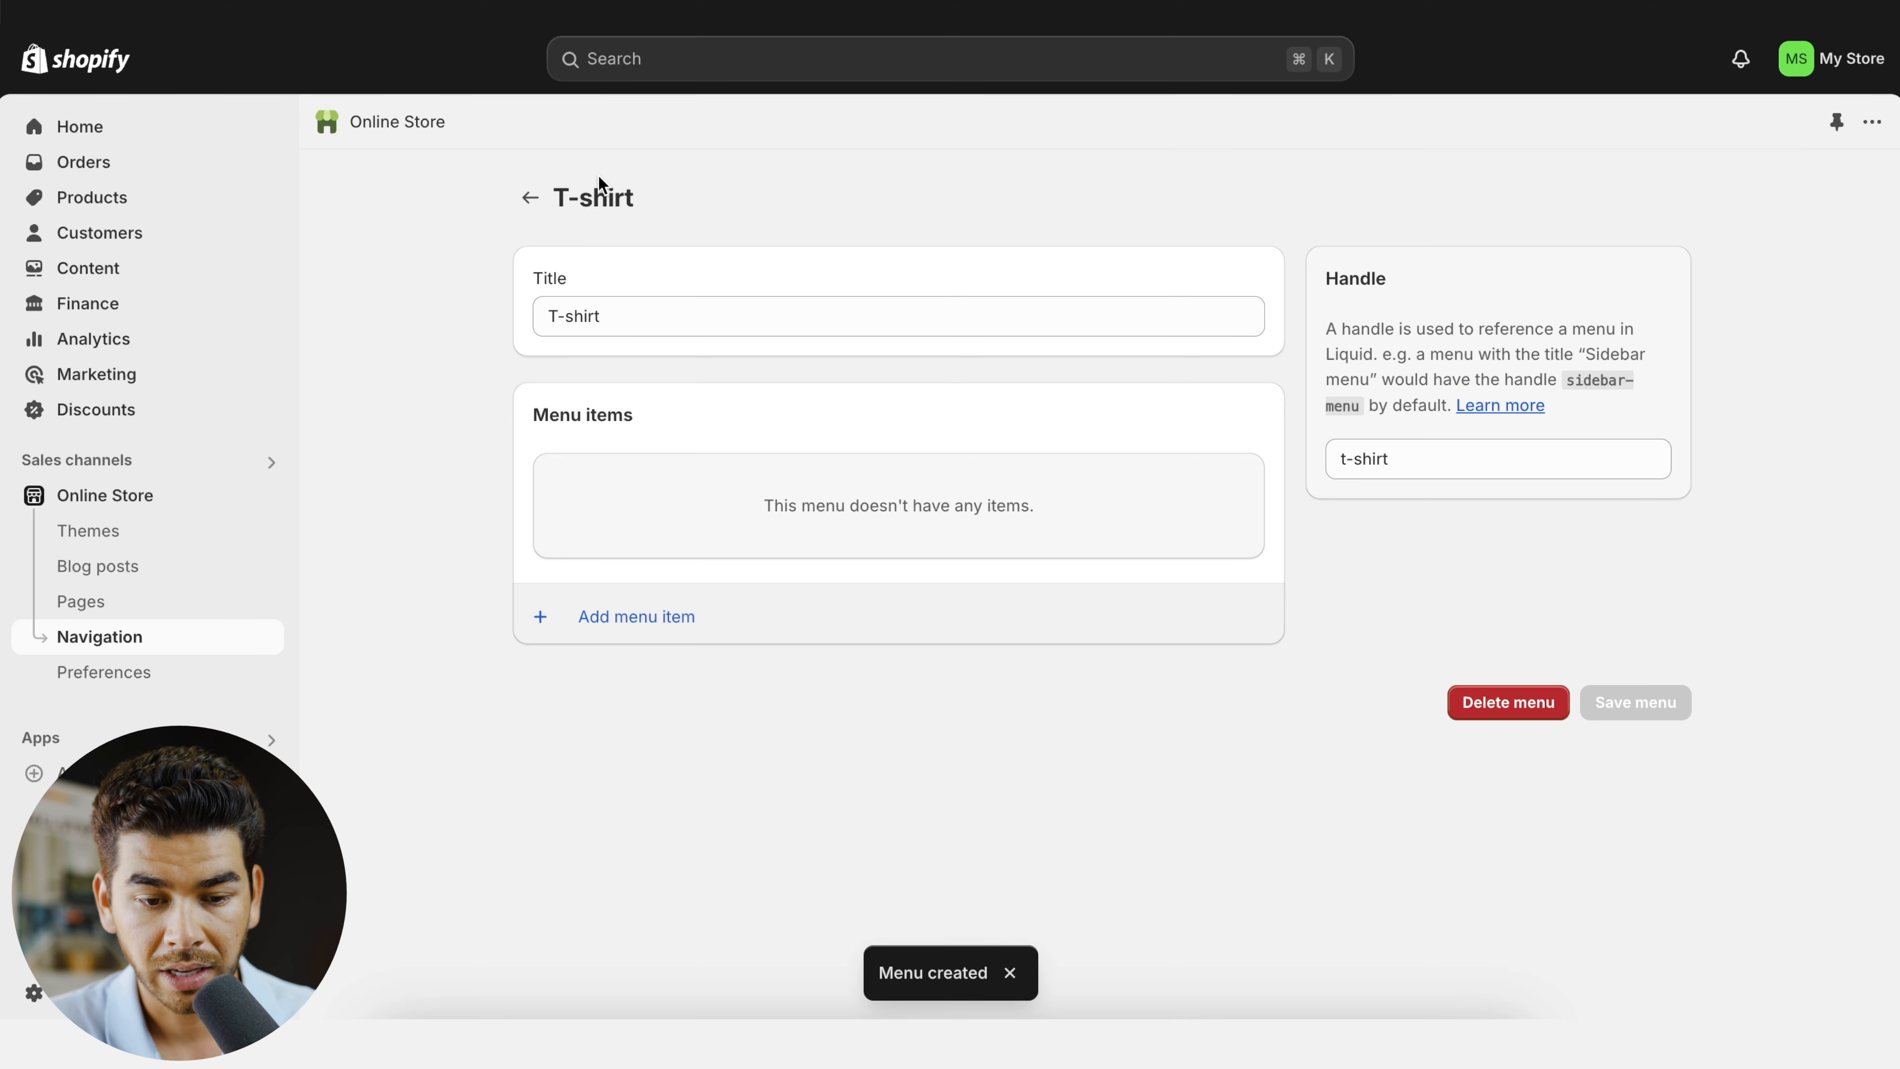
- Reopen the T-shirt menu from the navigation list and examine the name and link fields for adding a menu item
left_click(530, 197)
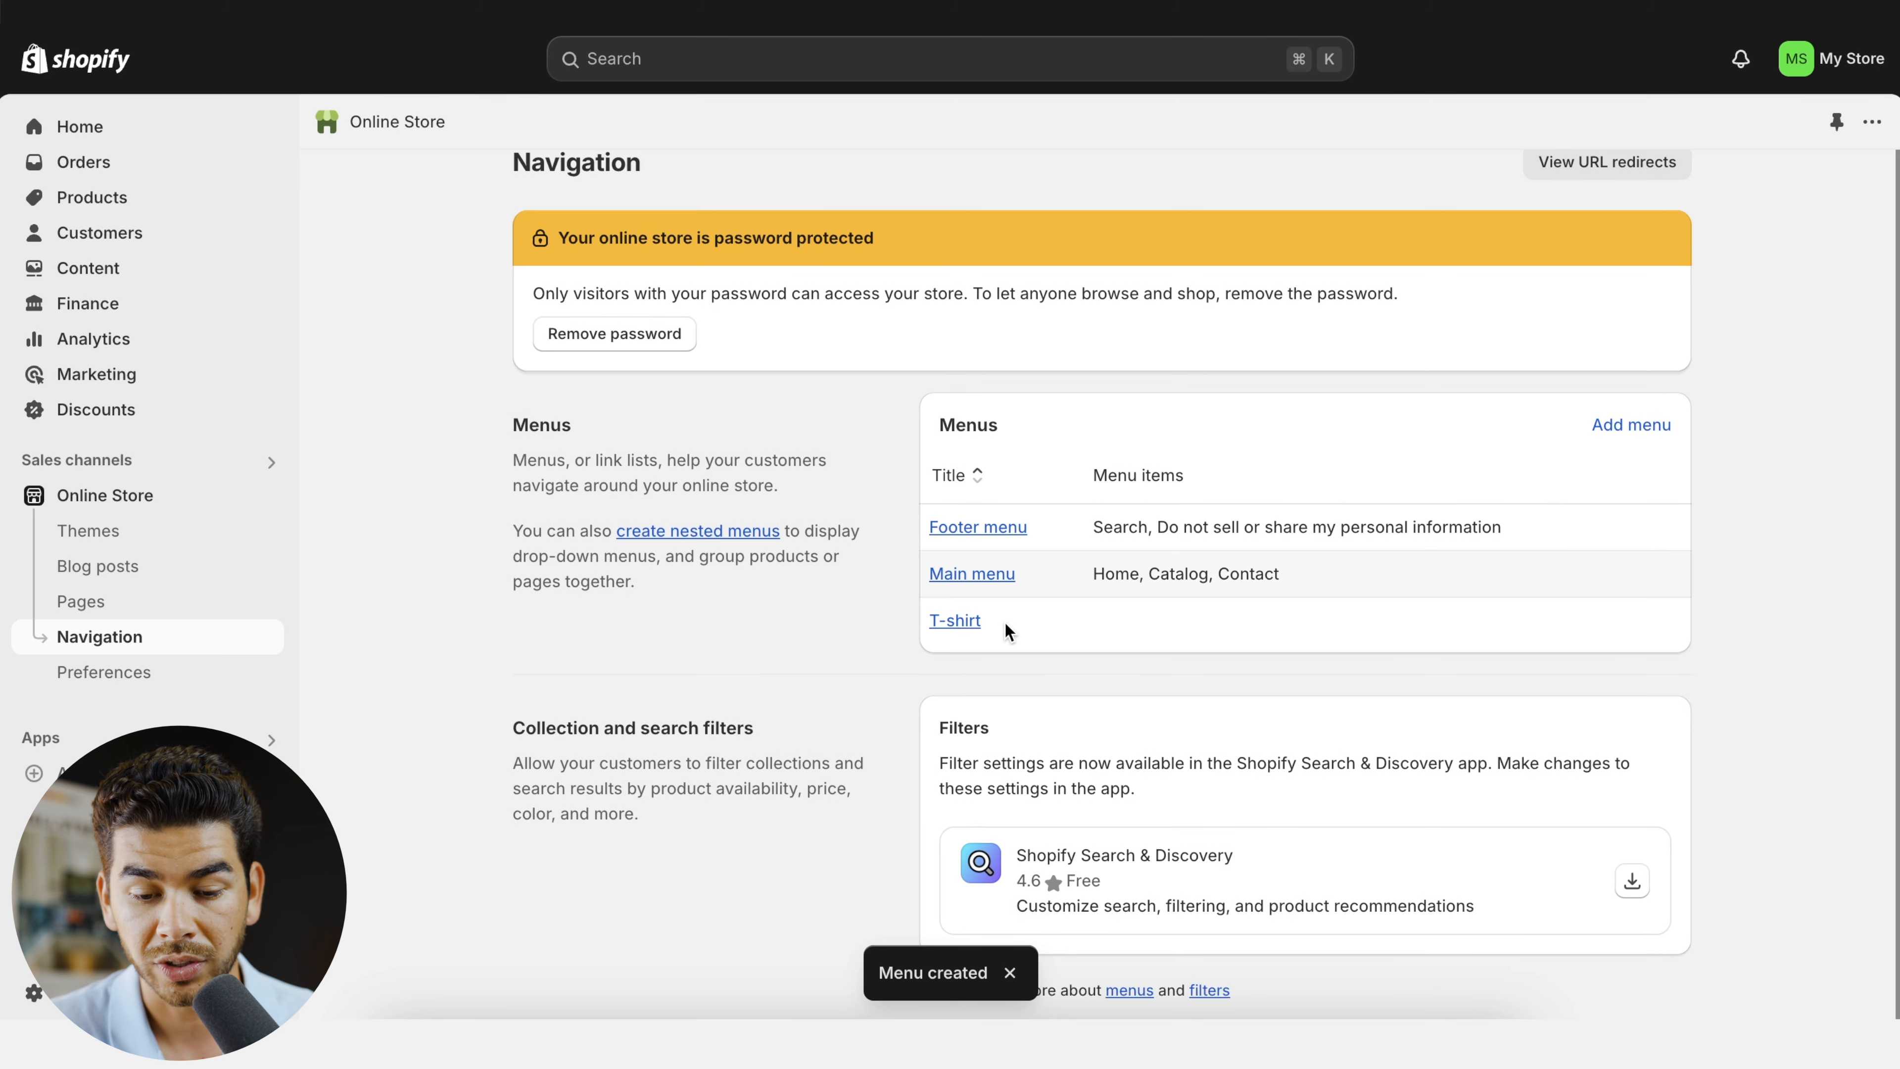
left_click(954, 655)
left_click(636, 616)
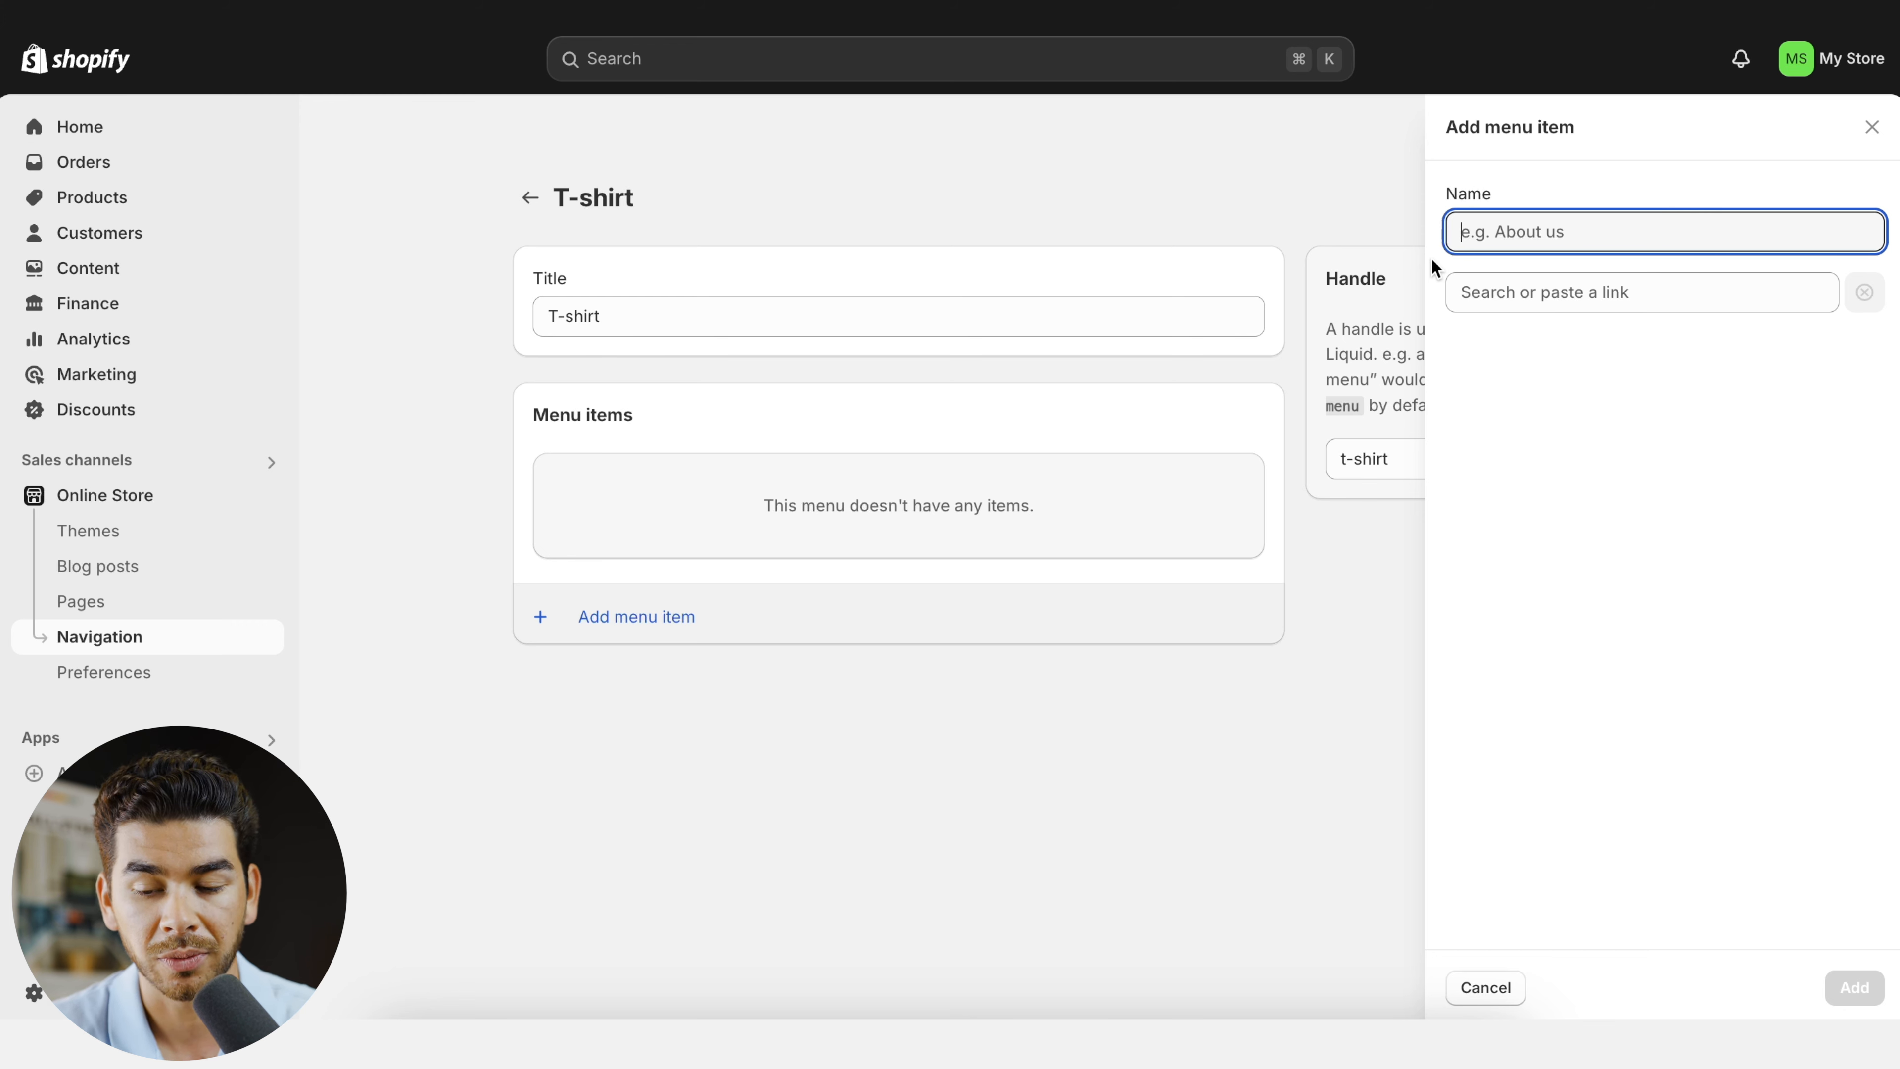
key("Escape")
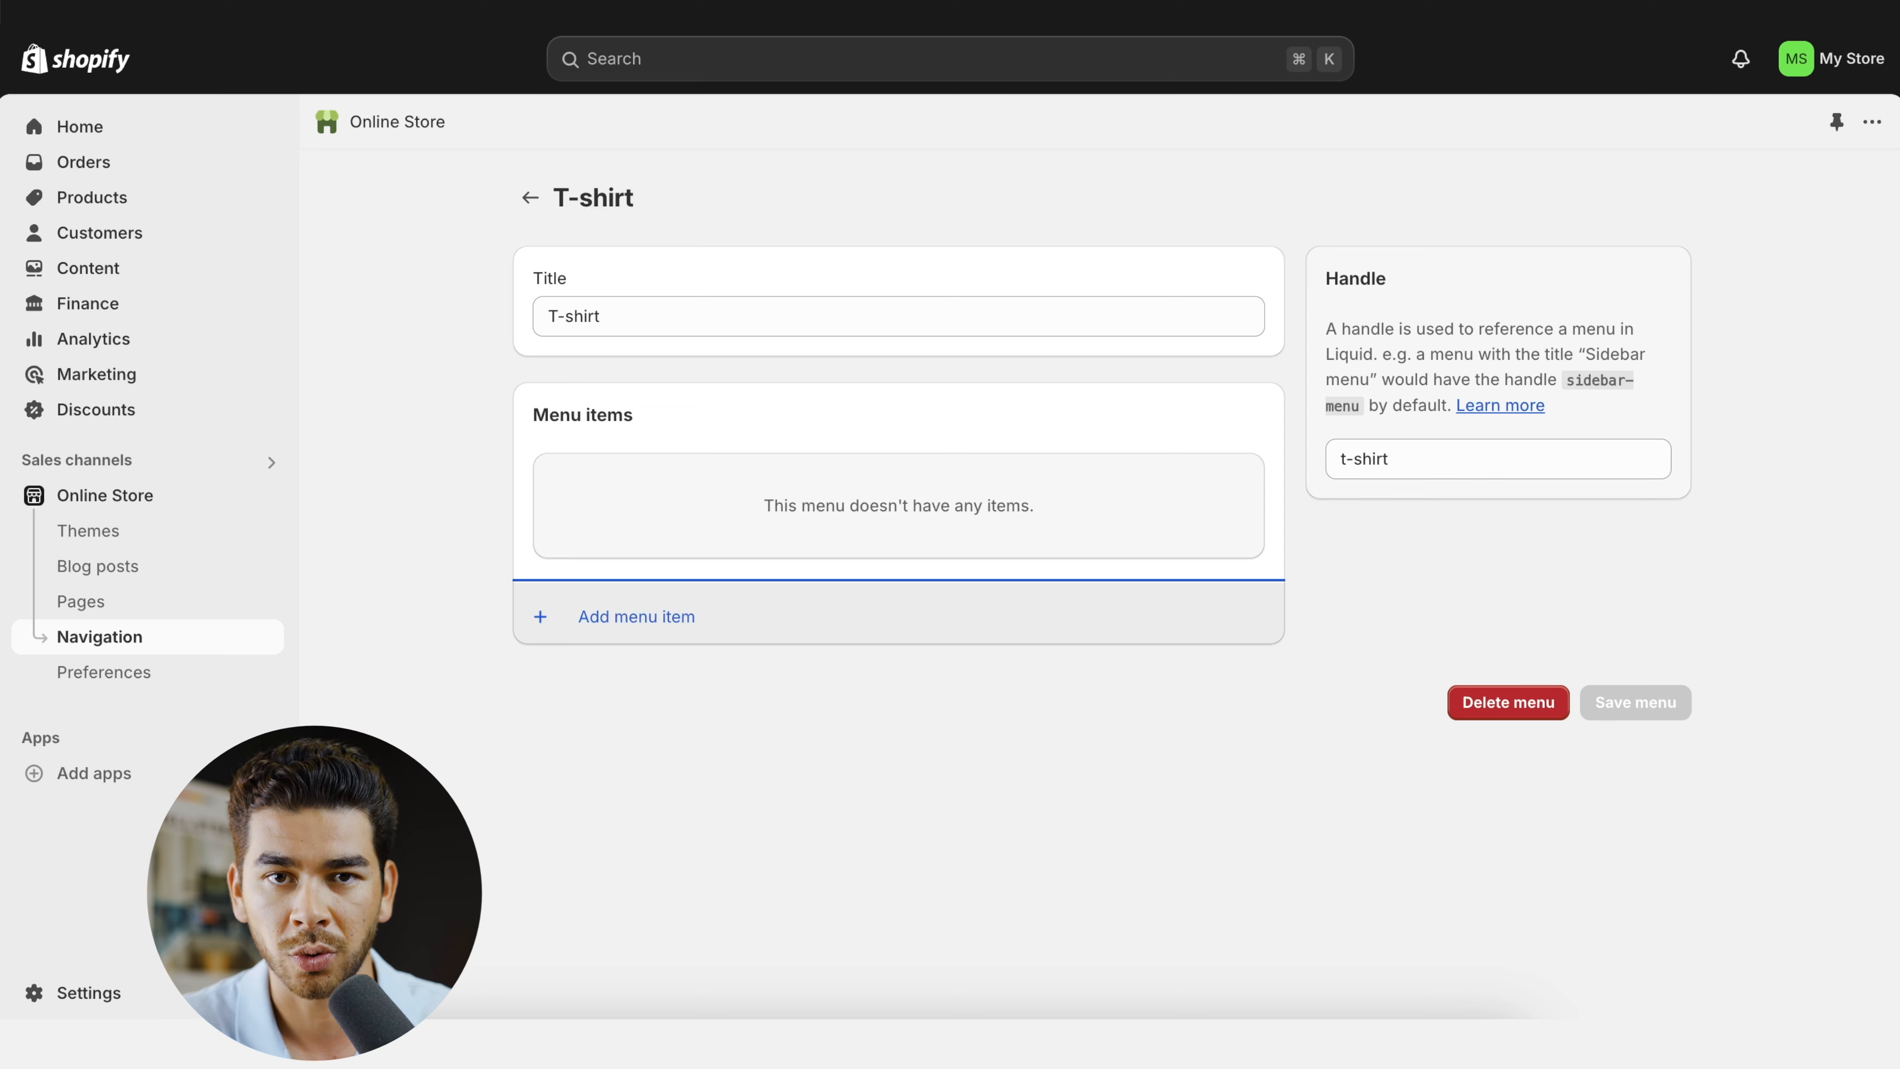
- In the store's policy settings, fill the return and refund policy from the template, look through its text and publish it
left_click(112, 993)
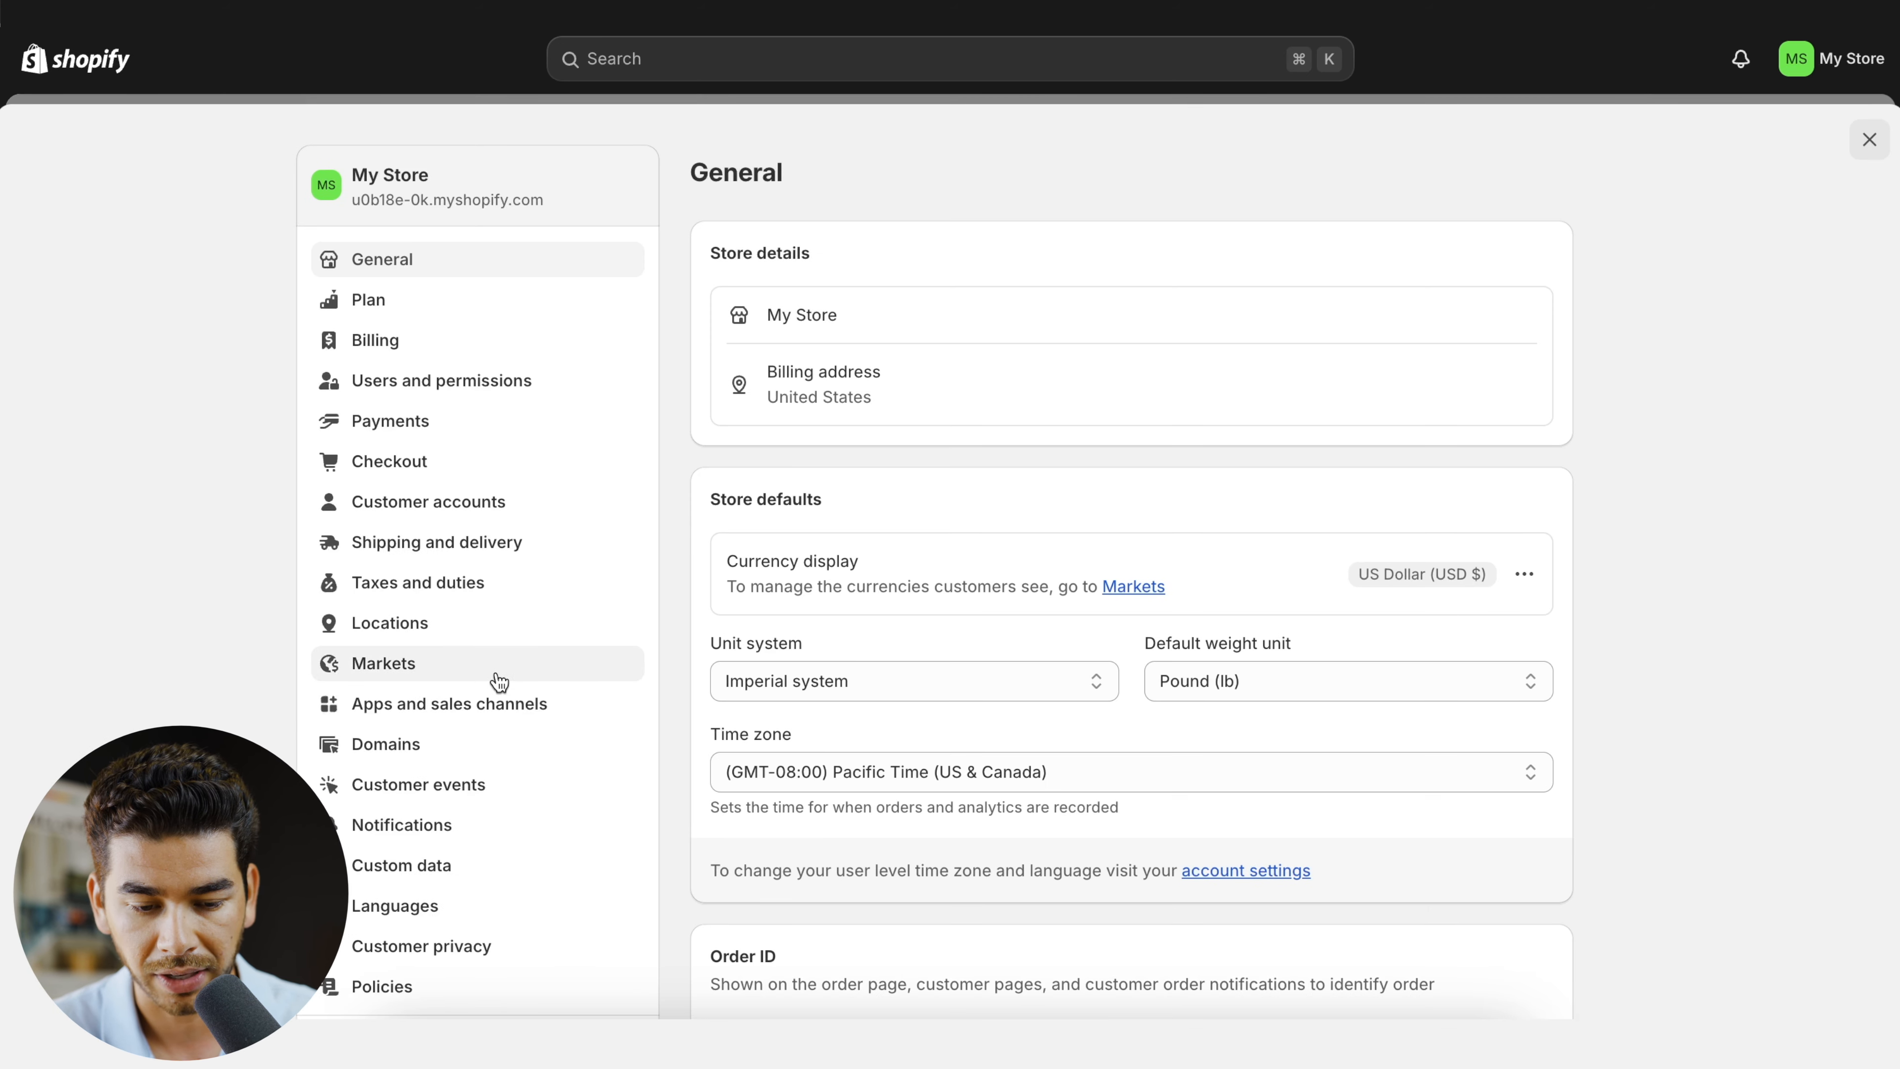
scroll(416, 632, "down", 4)
left_click(393, 727)
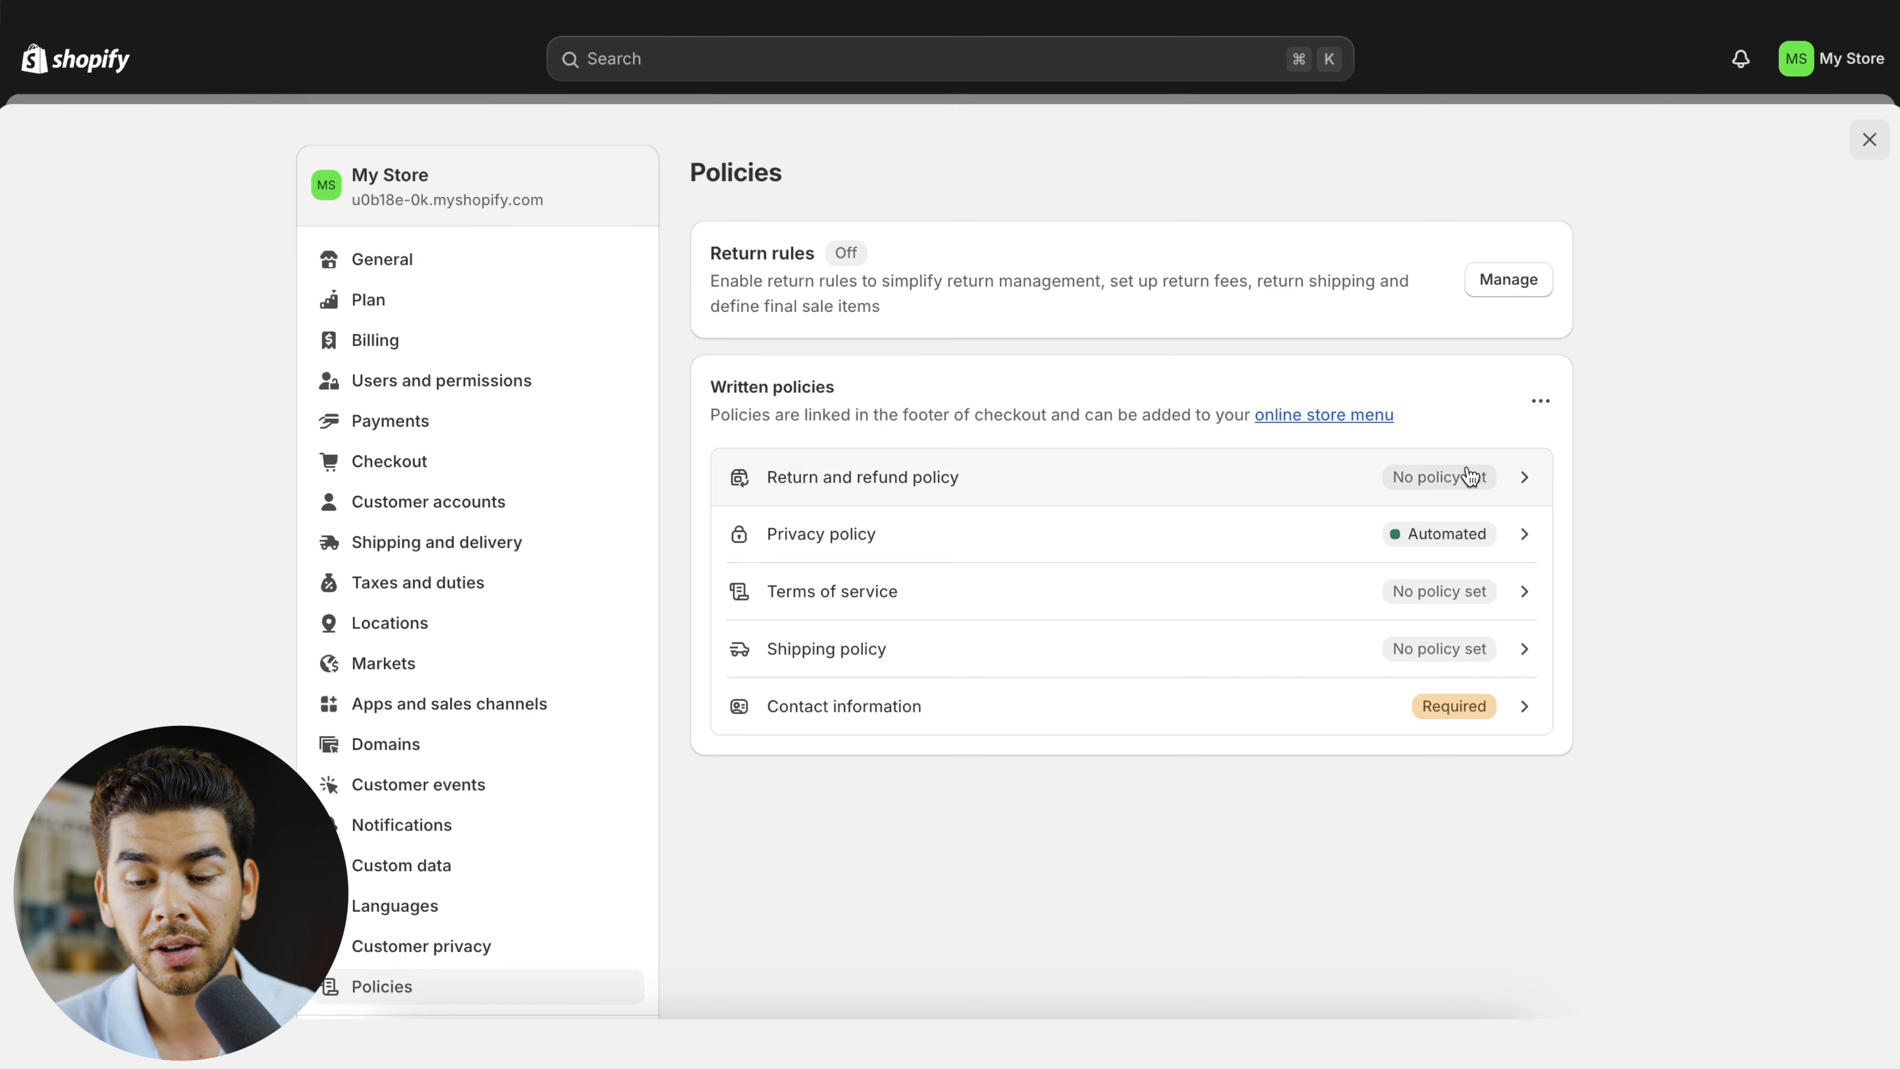
left_click(1397, 478)
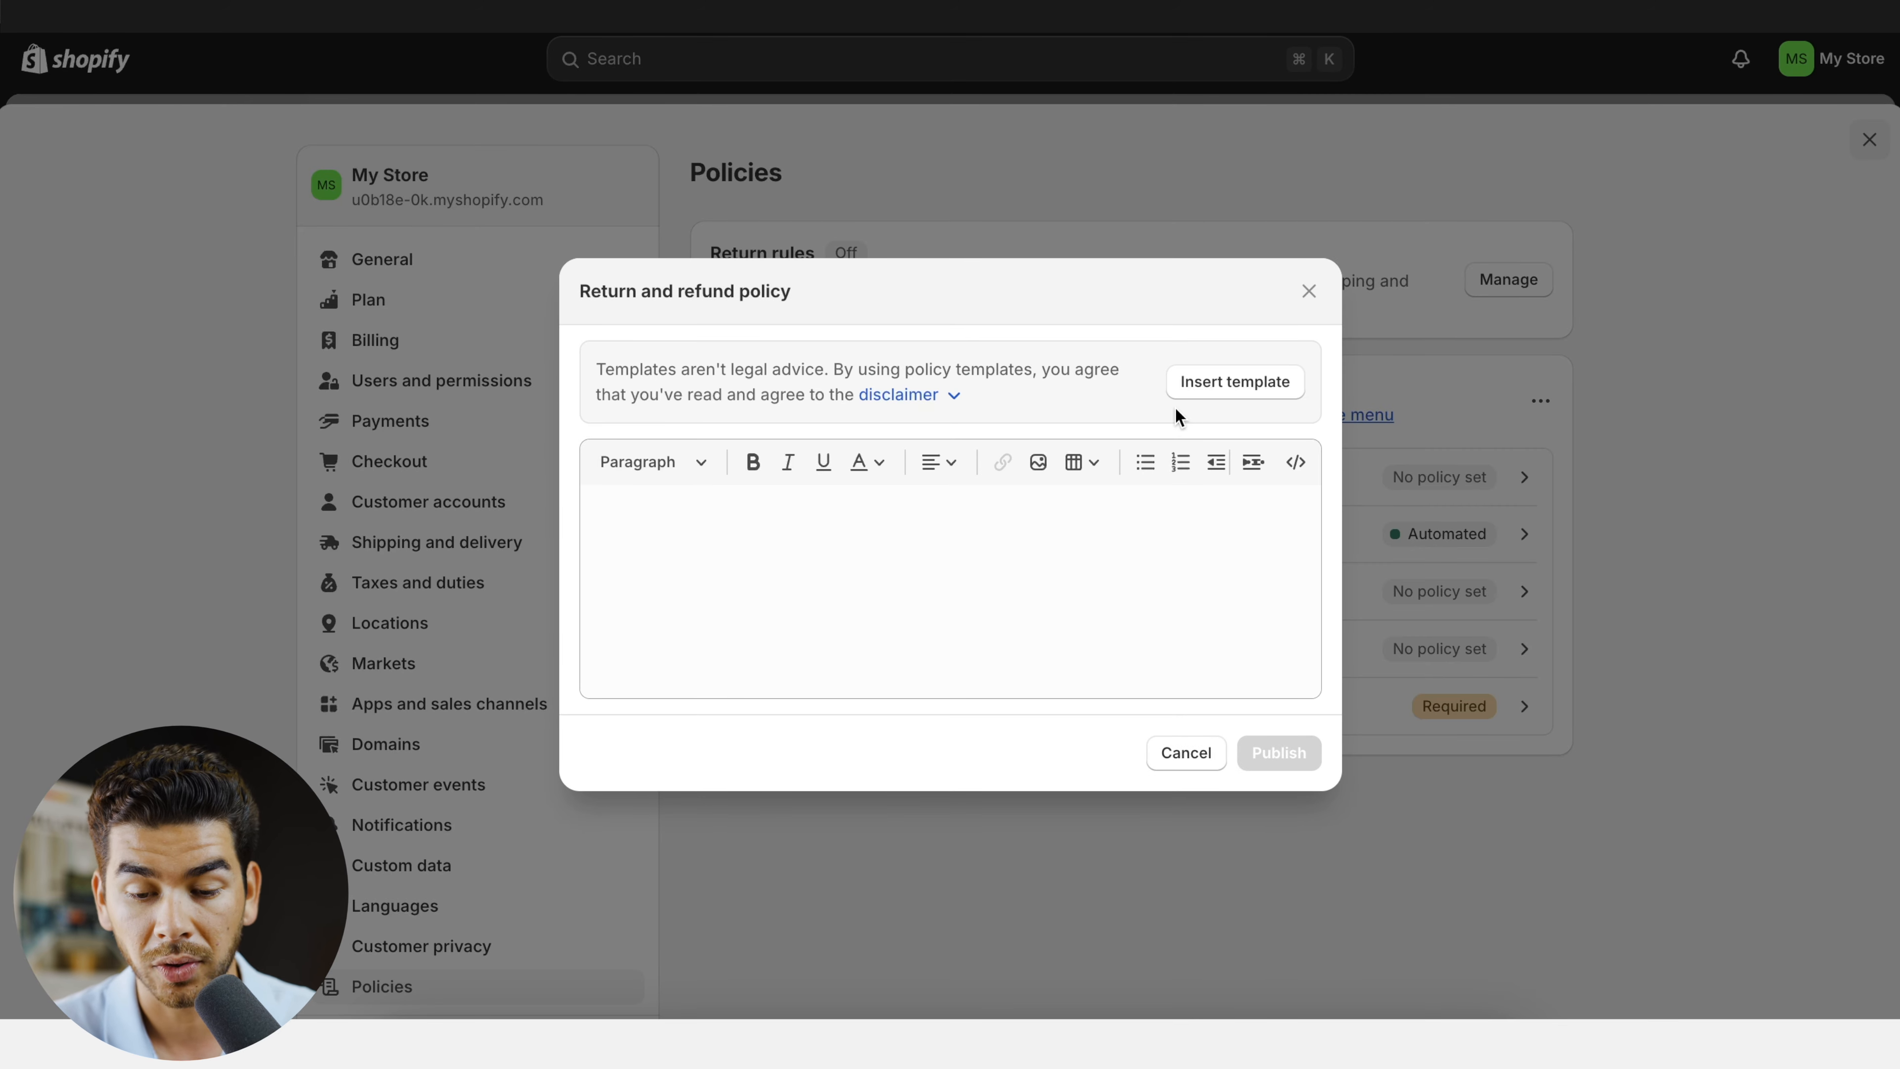
left_click(1219, 397)
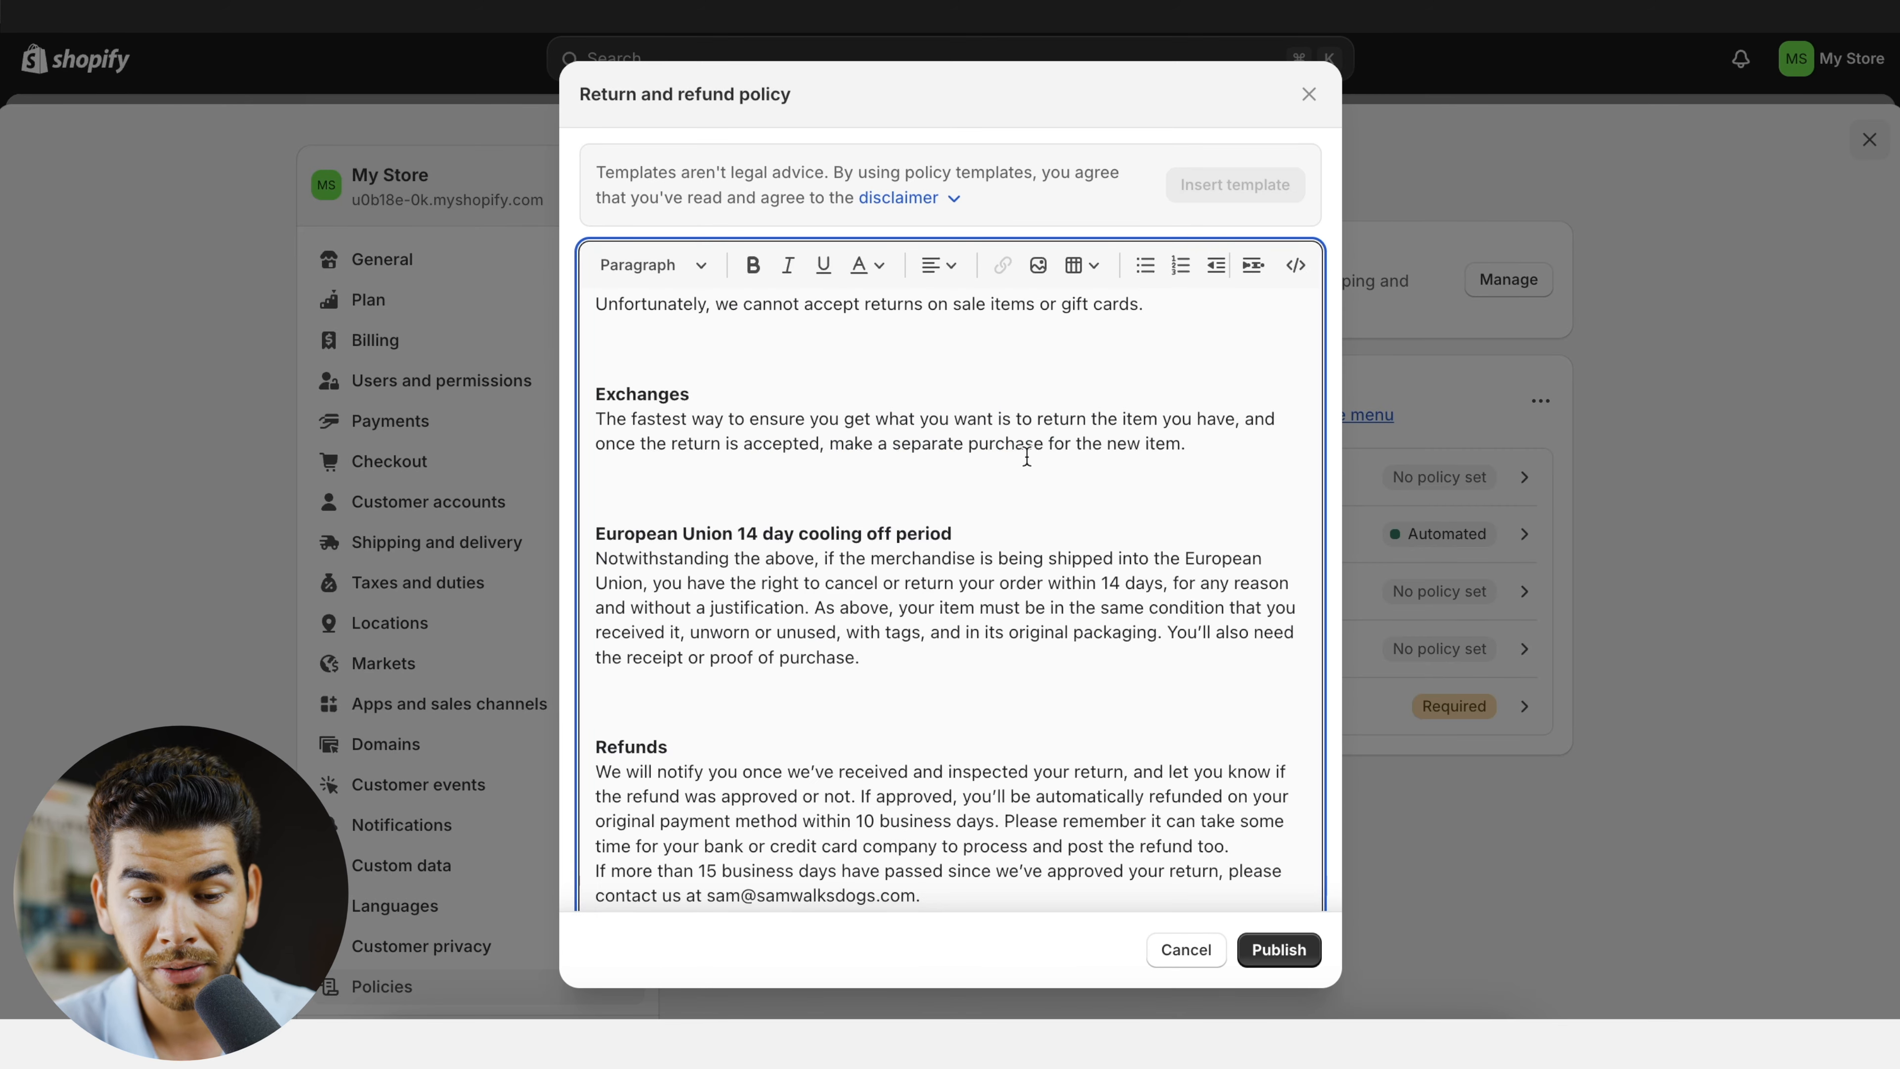
scroll(1030, 453, "up", 5)
scroll(1028, 455, "down", 2)
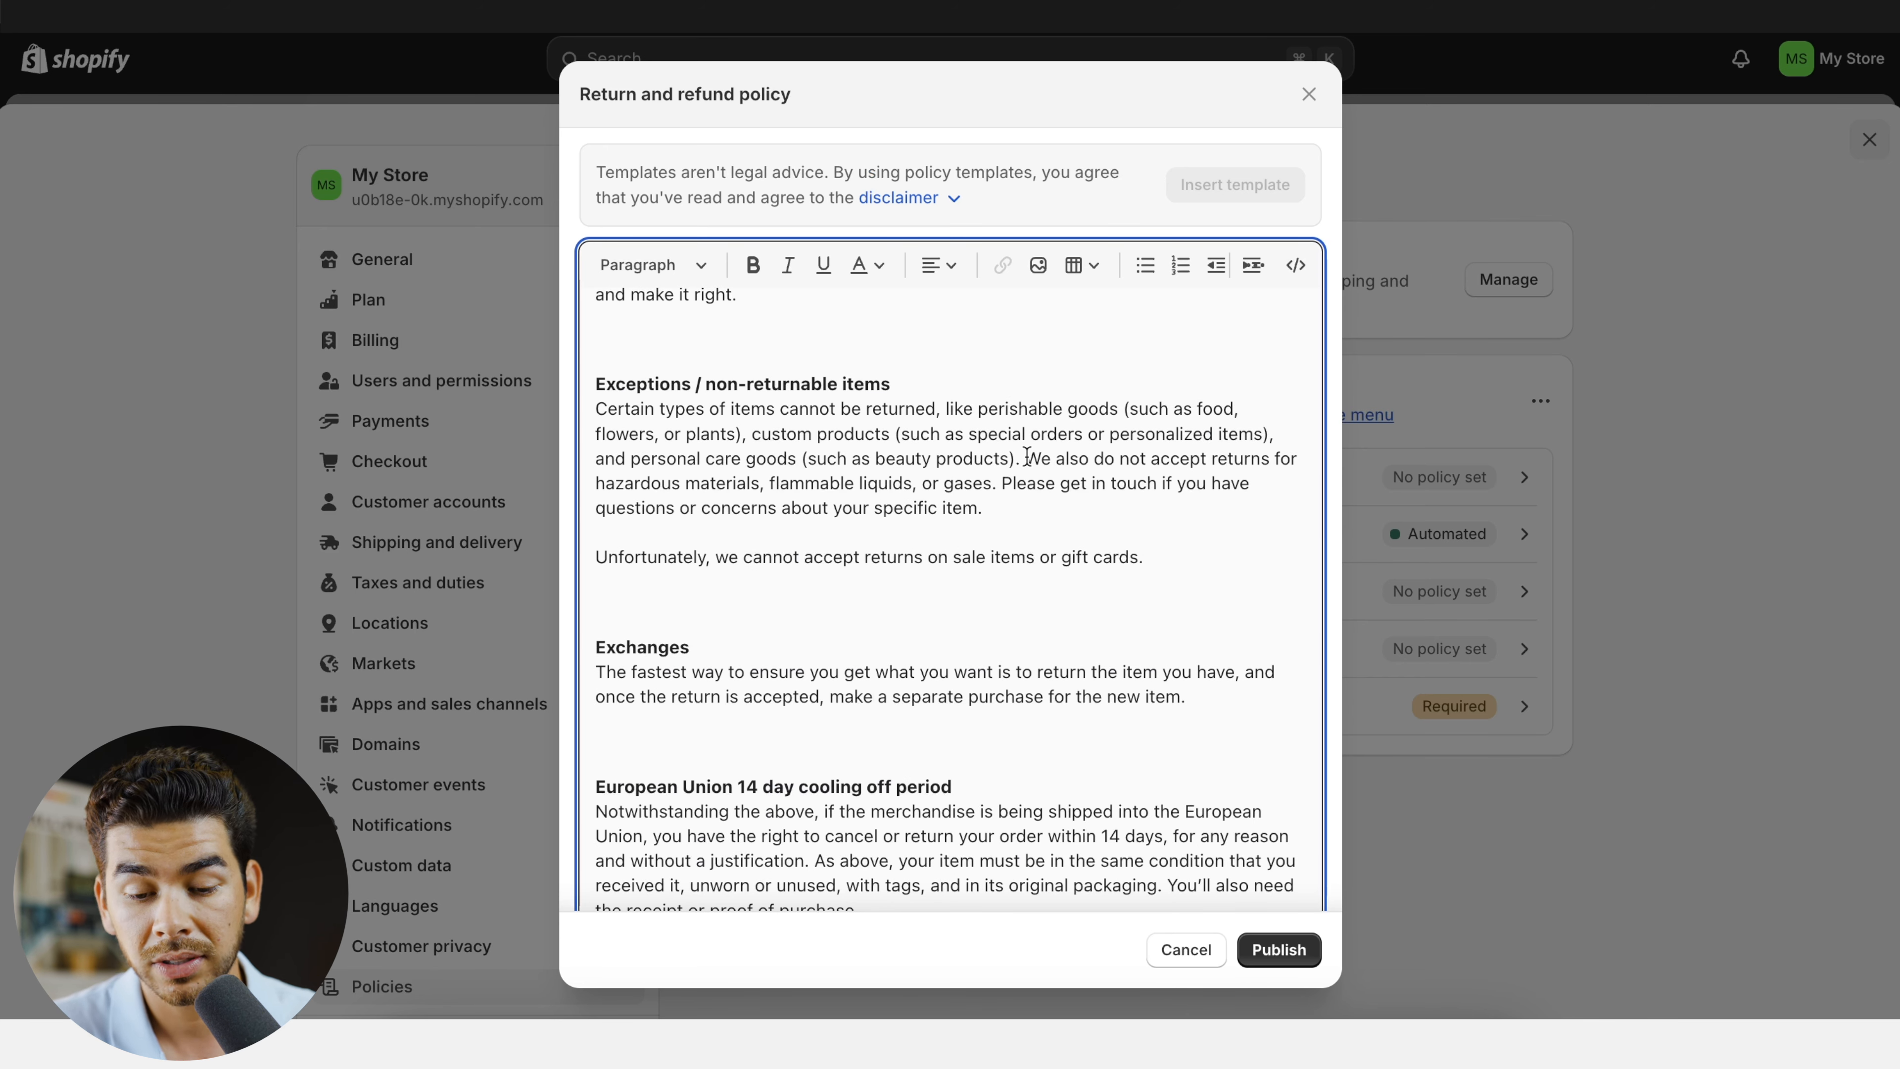
scroll(1027, 456, "down", 1)
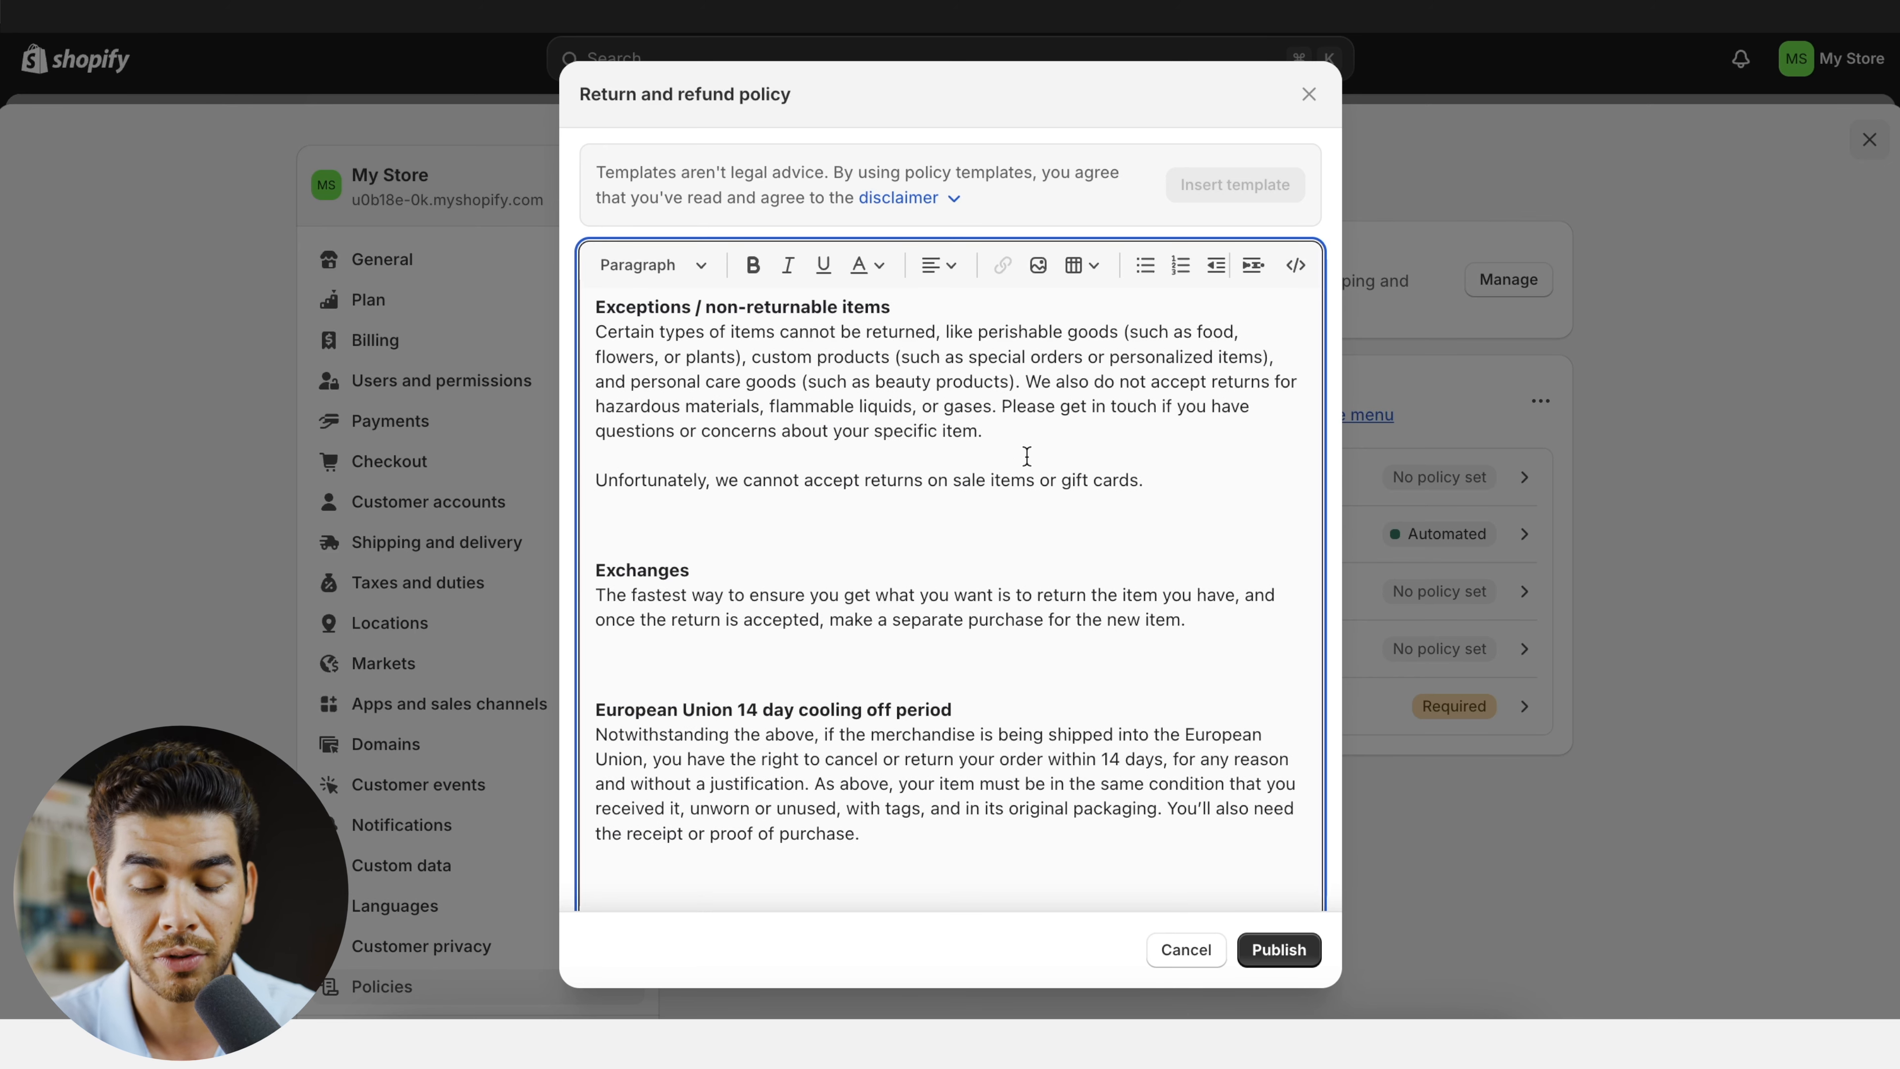
left_click(1277, 949)
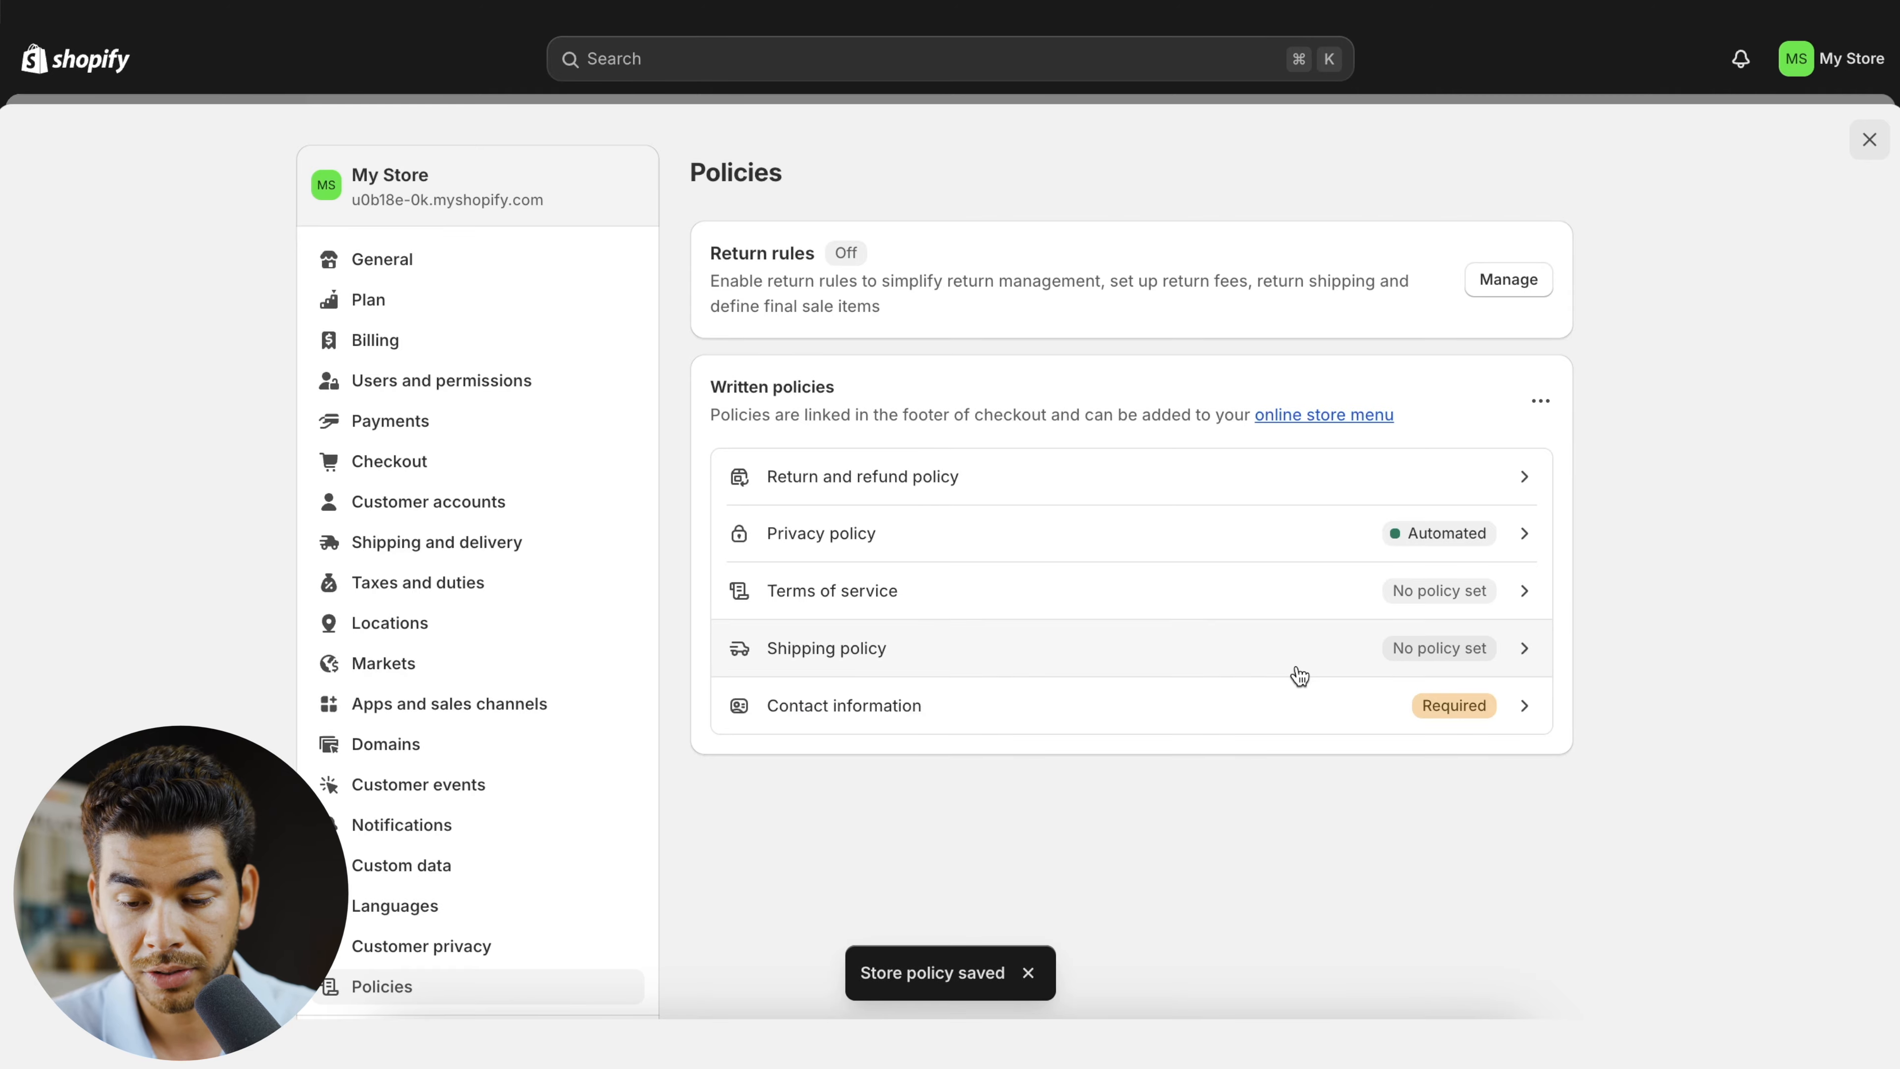
- Review the automated privacy policy's text and close it without changes
left_click(1184, 533)
scroll(1024, 496, "down", 3)
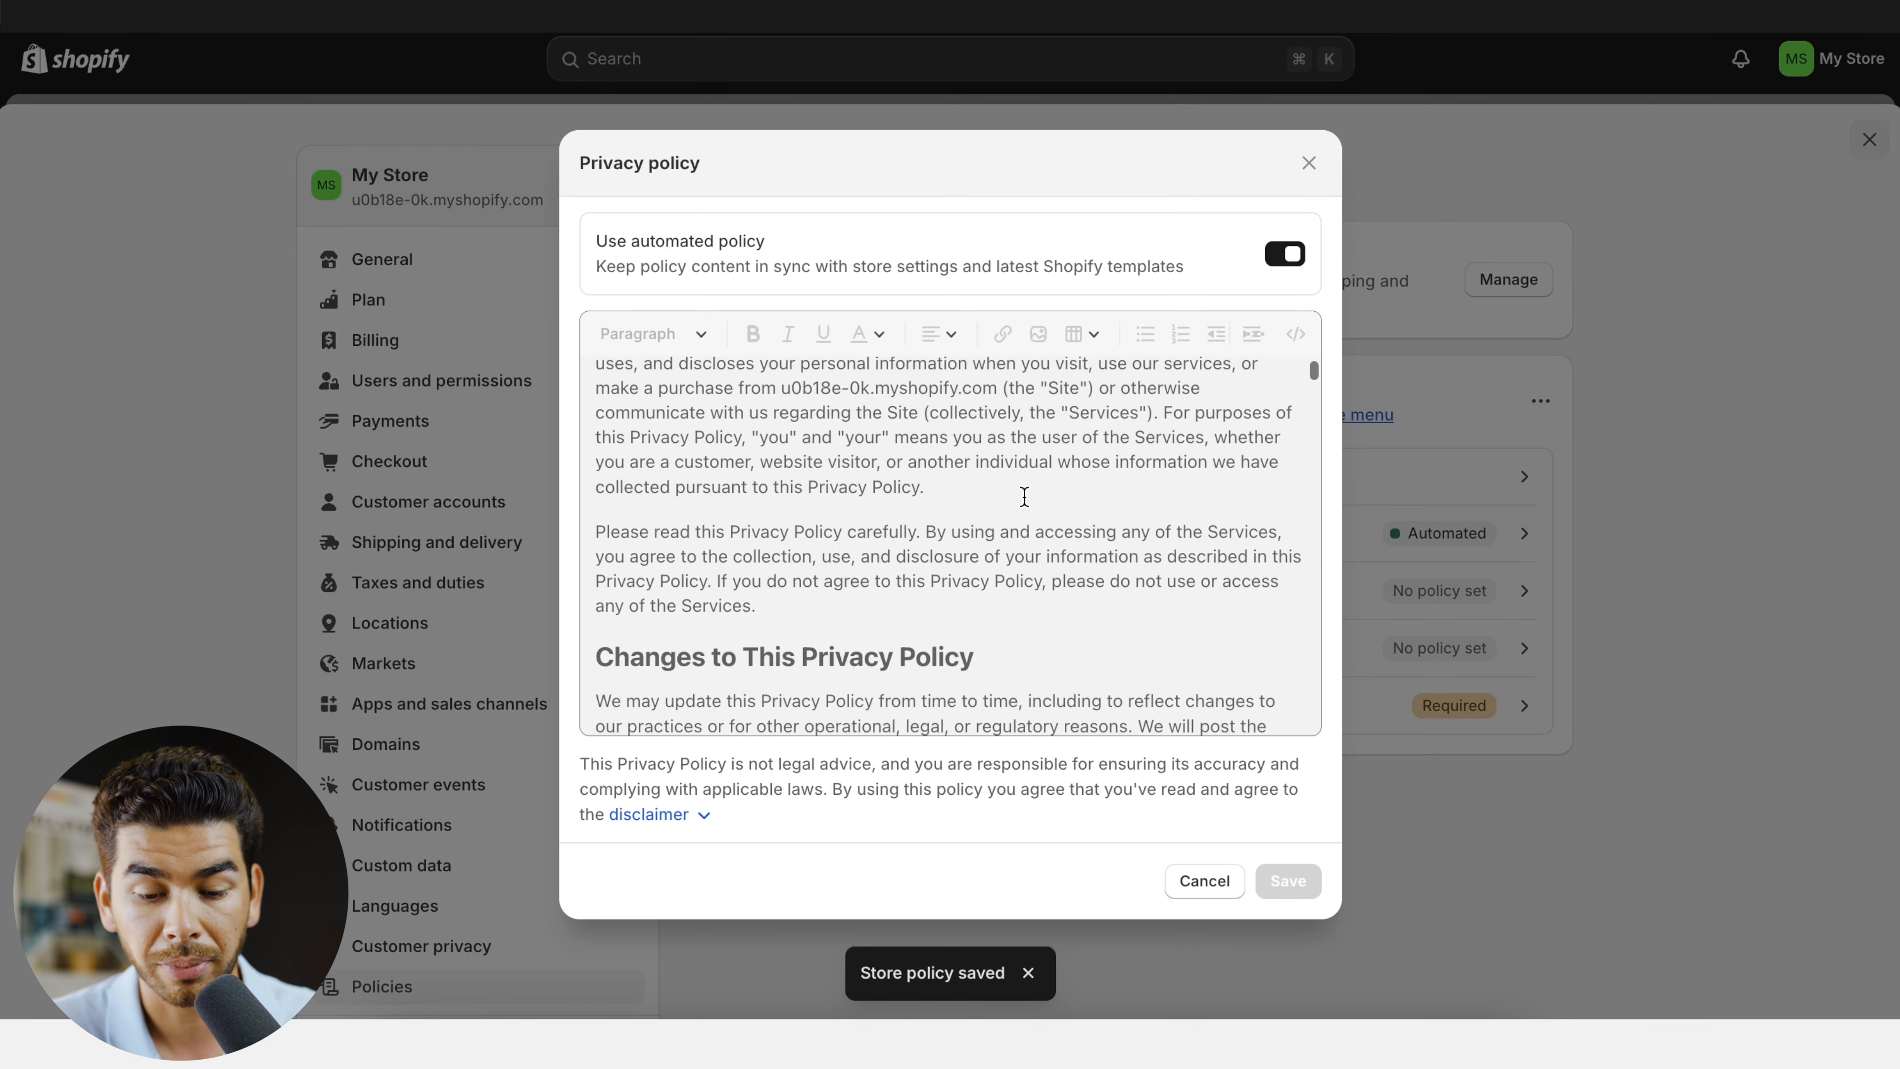
scroll(1024, 496, "down", 5)
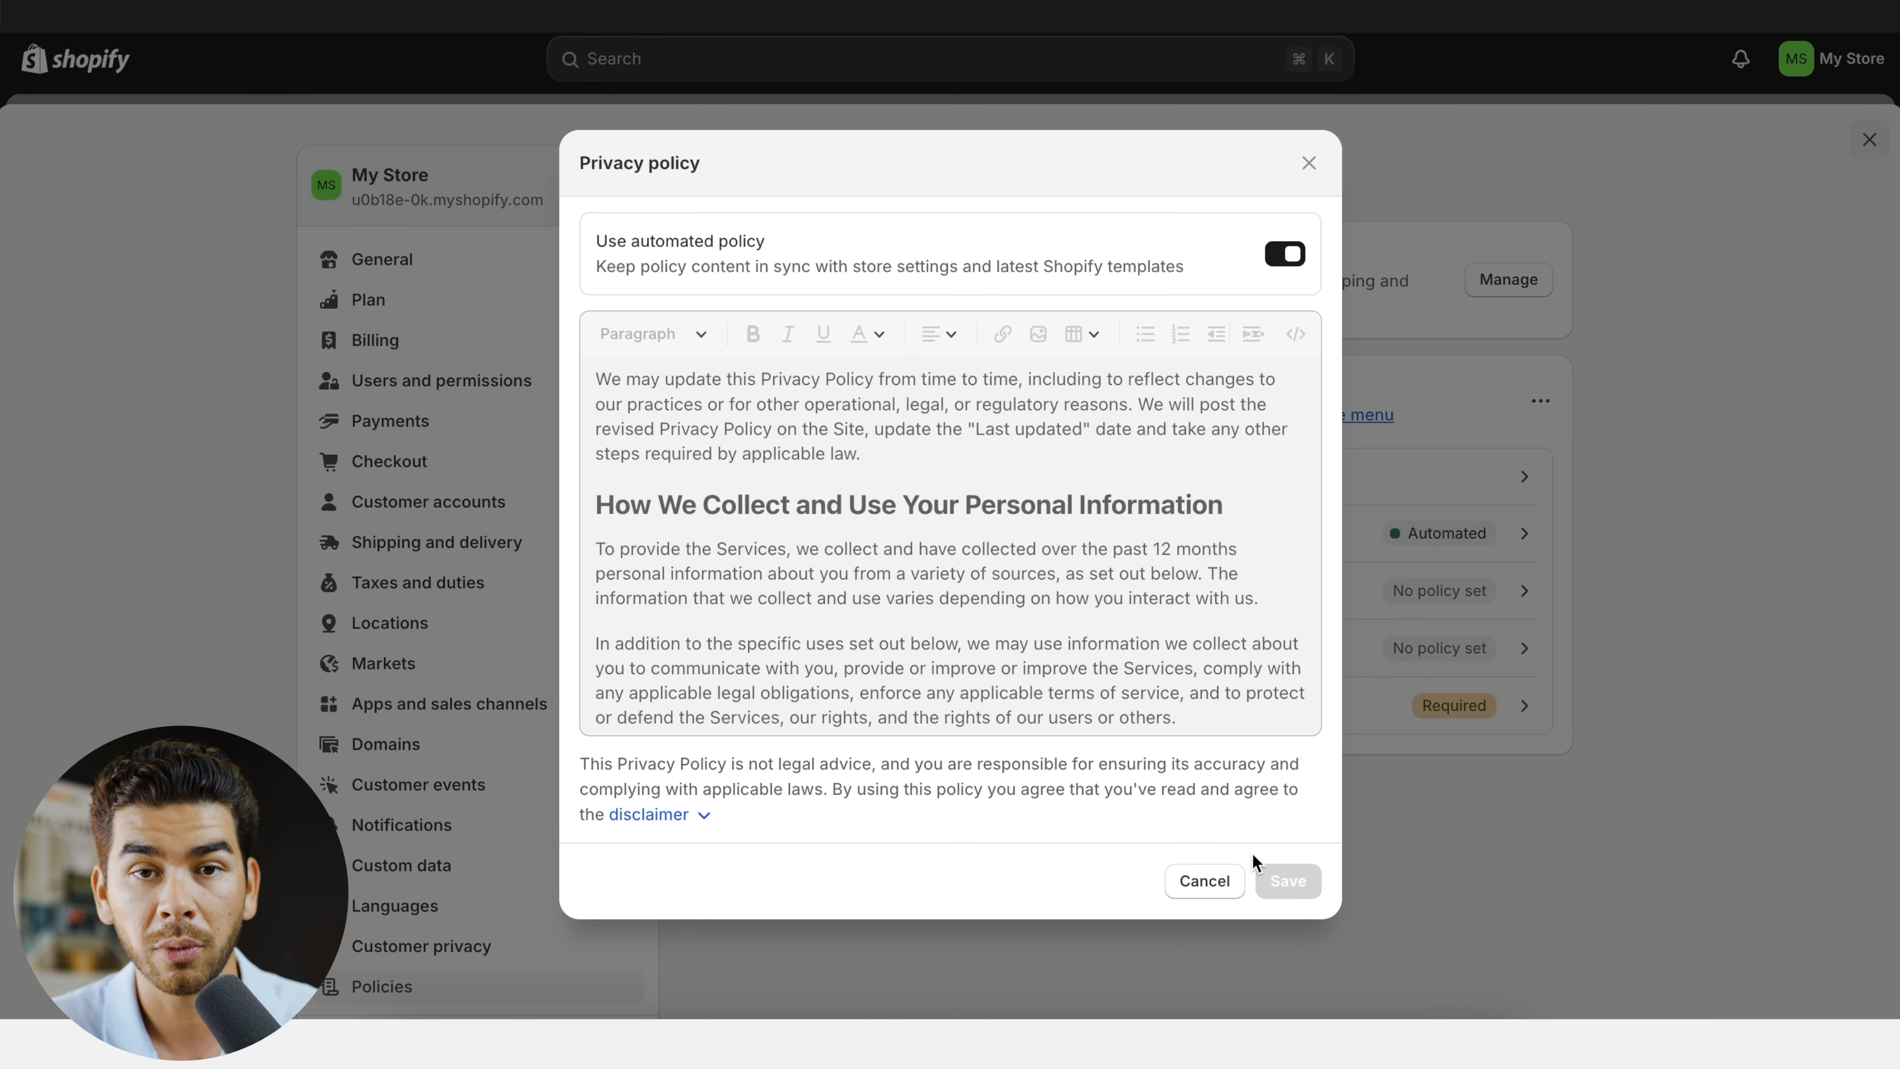
left_click(1204, 880)
- Fill the terms of service policy from the template, look through its contact section and publish it
left_click(1133, 599)
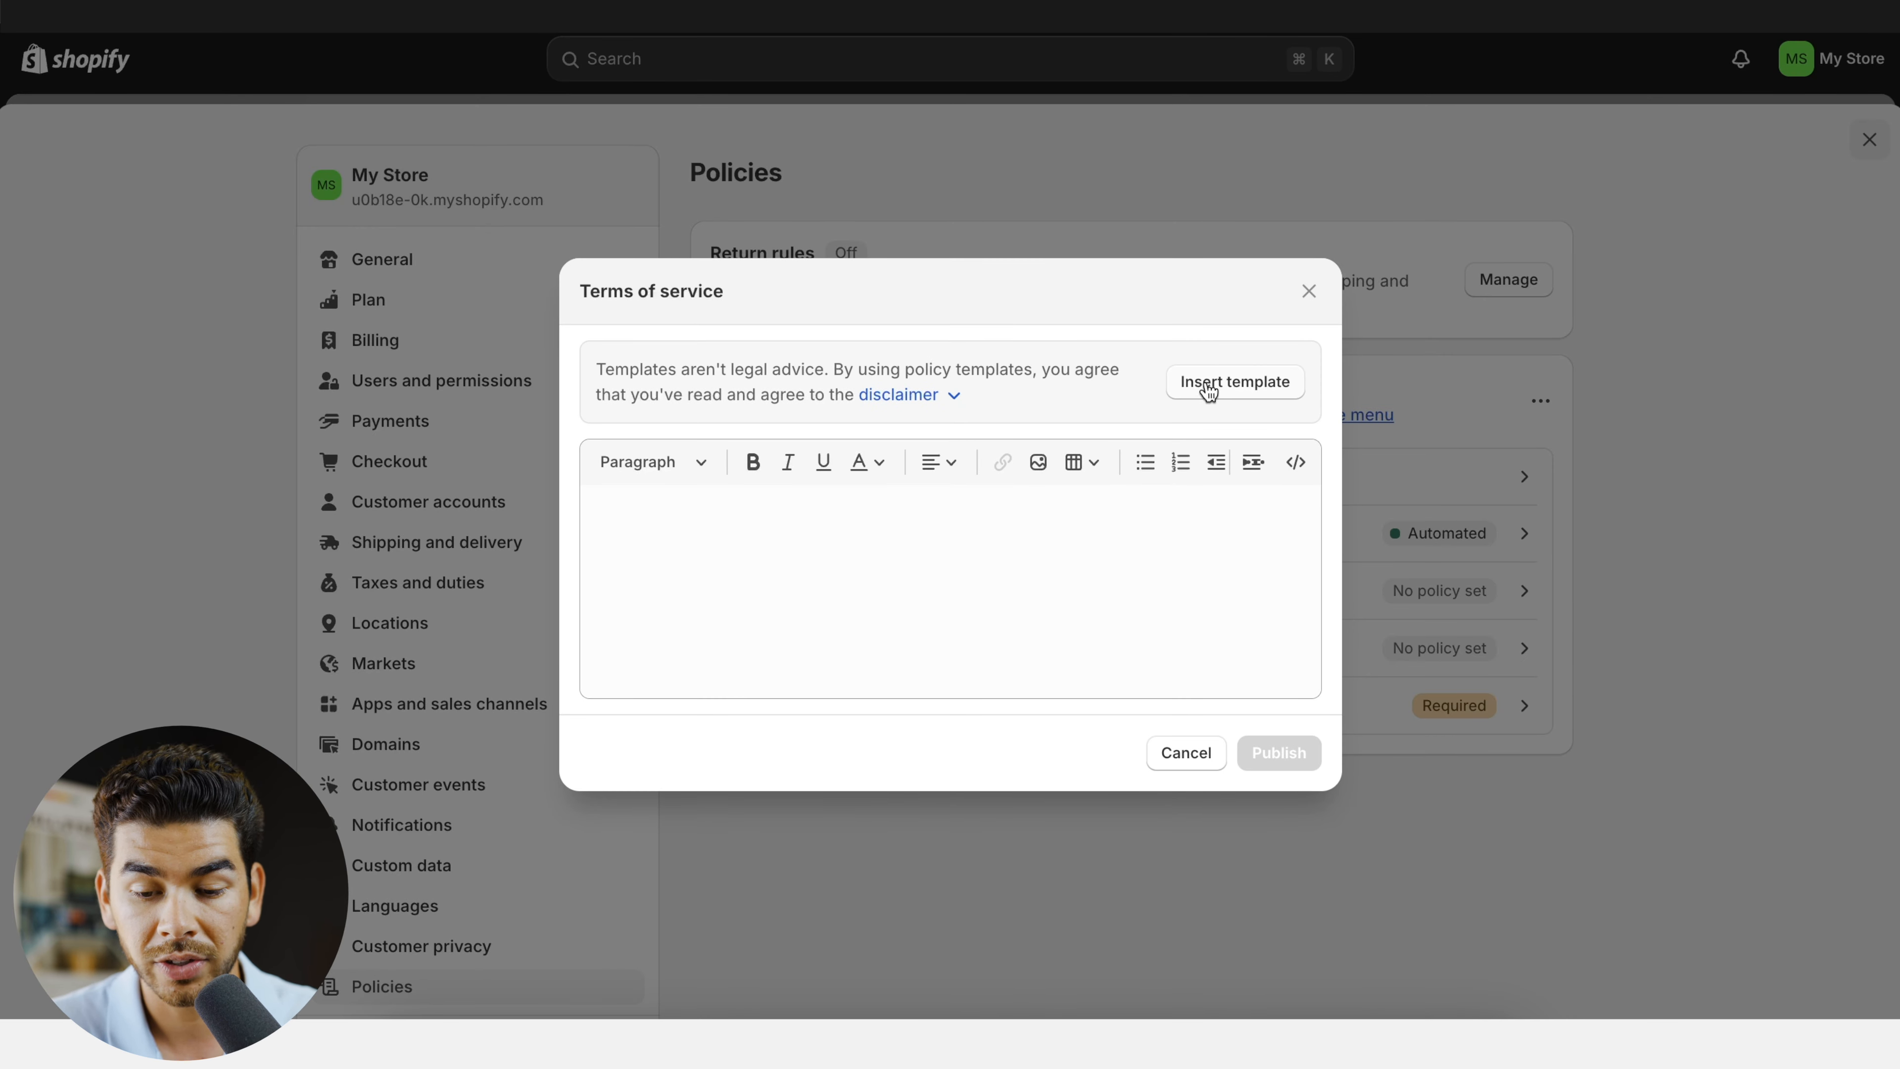
left_click(1234, 381)
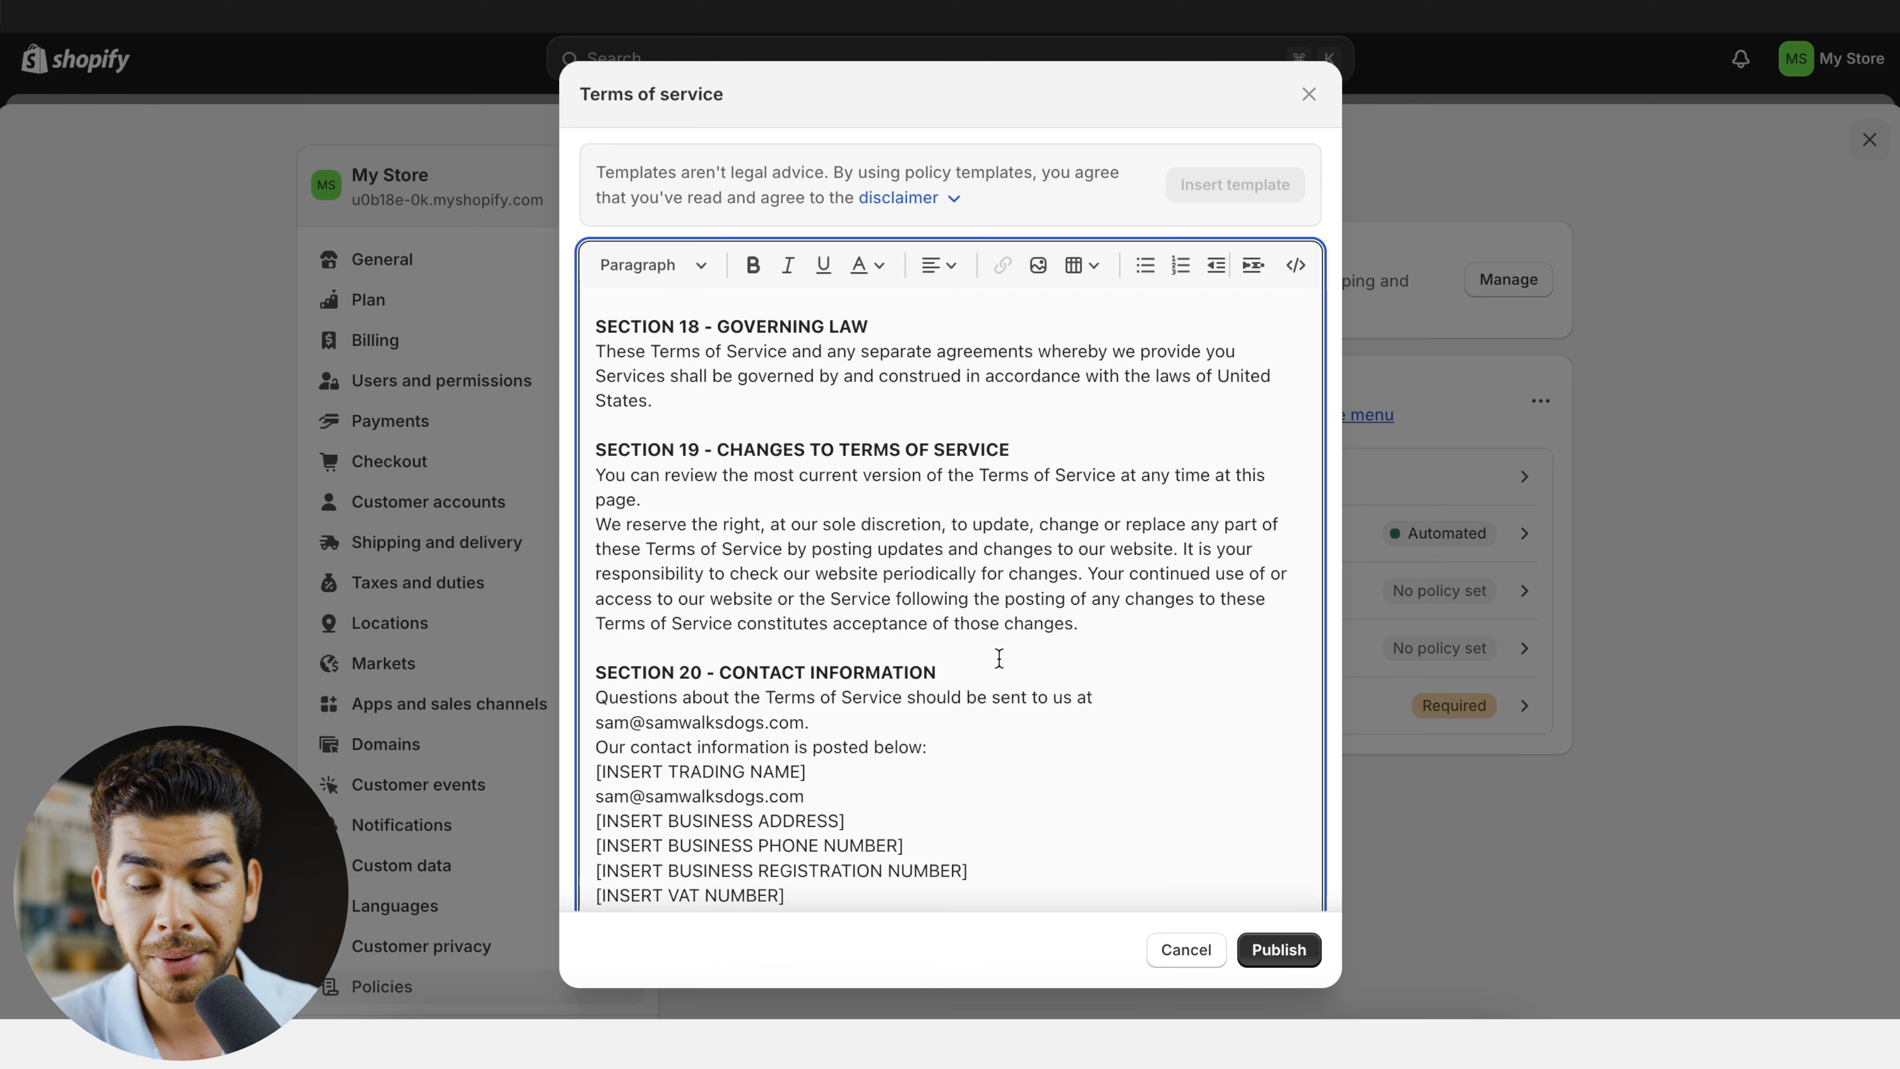
scroll(897, 697, "down", 1)
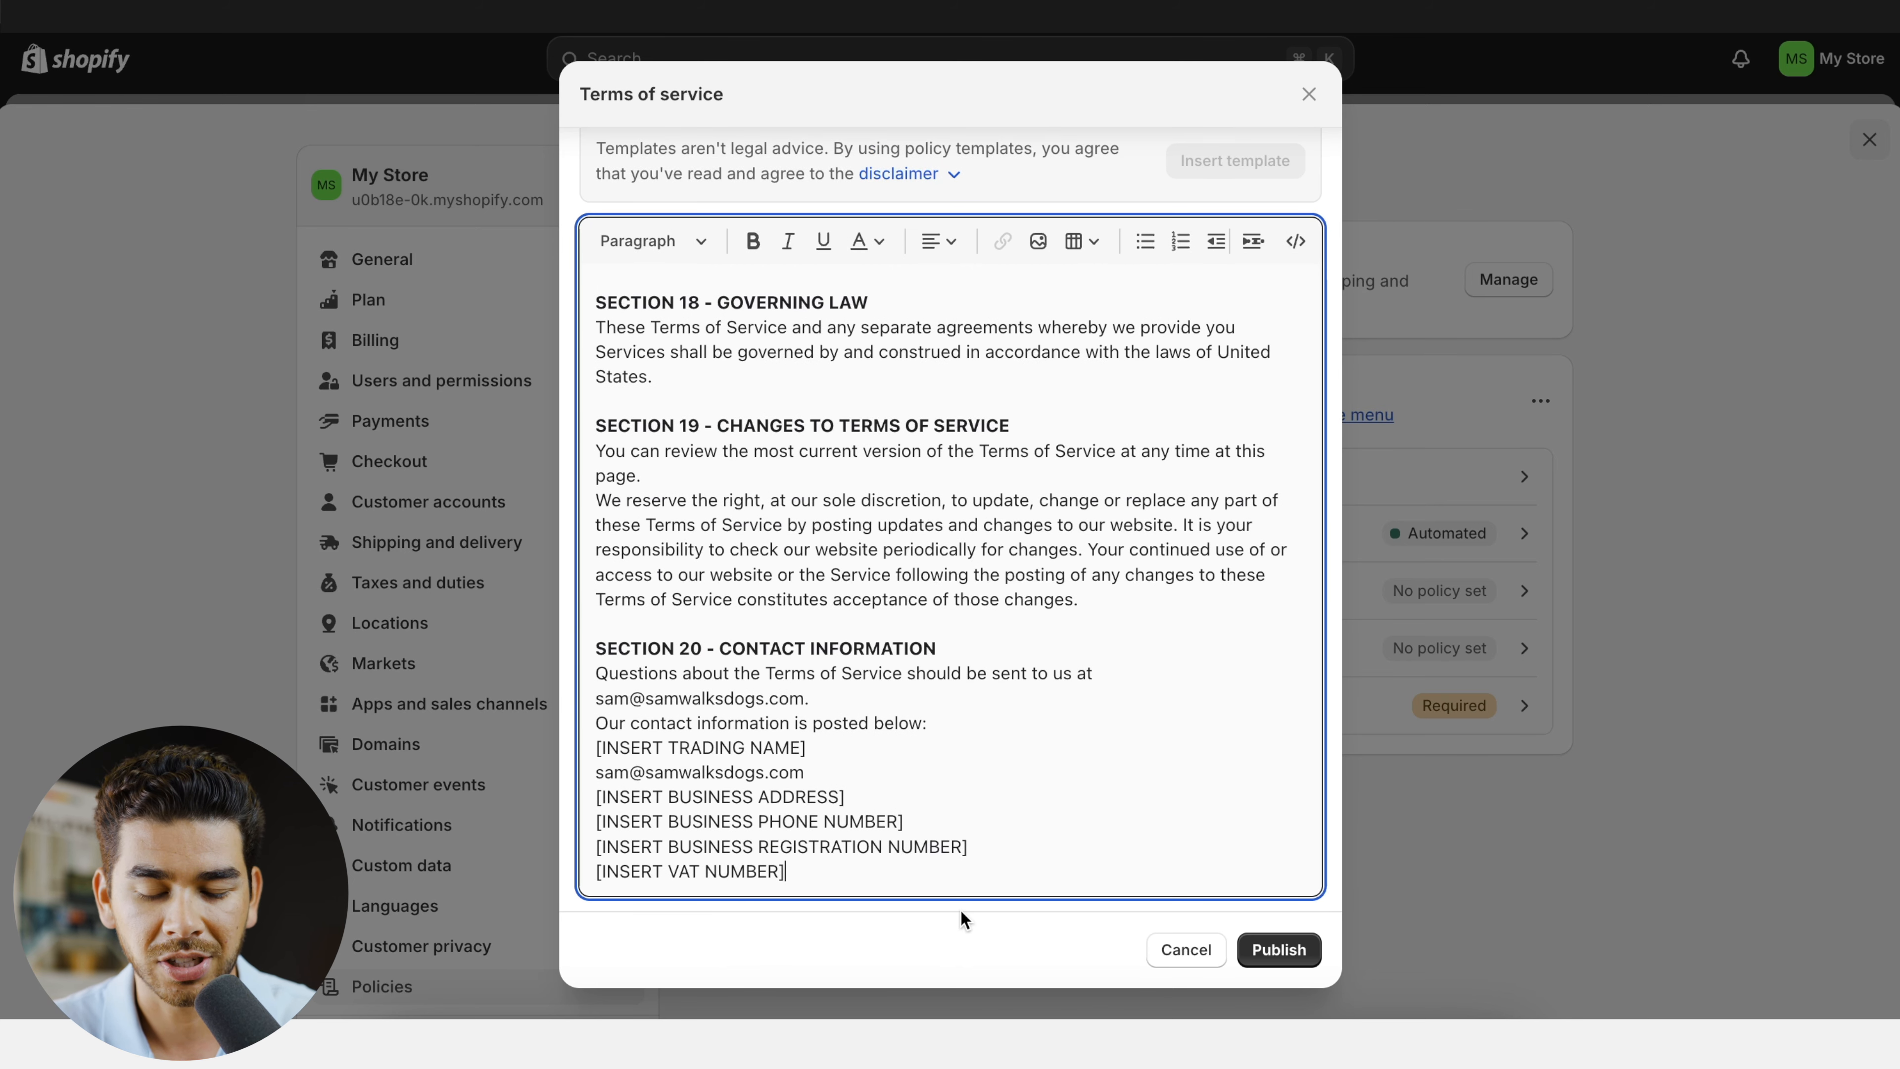
left_click(1272, 949)
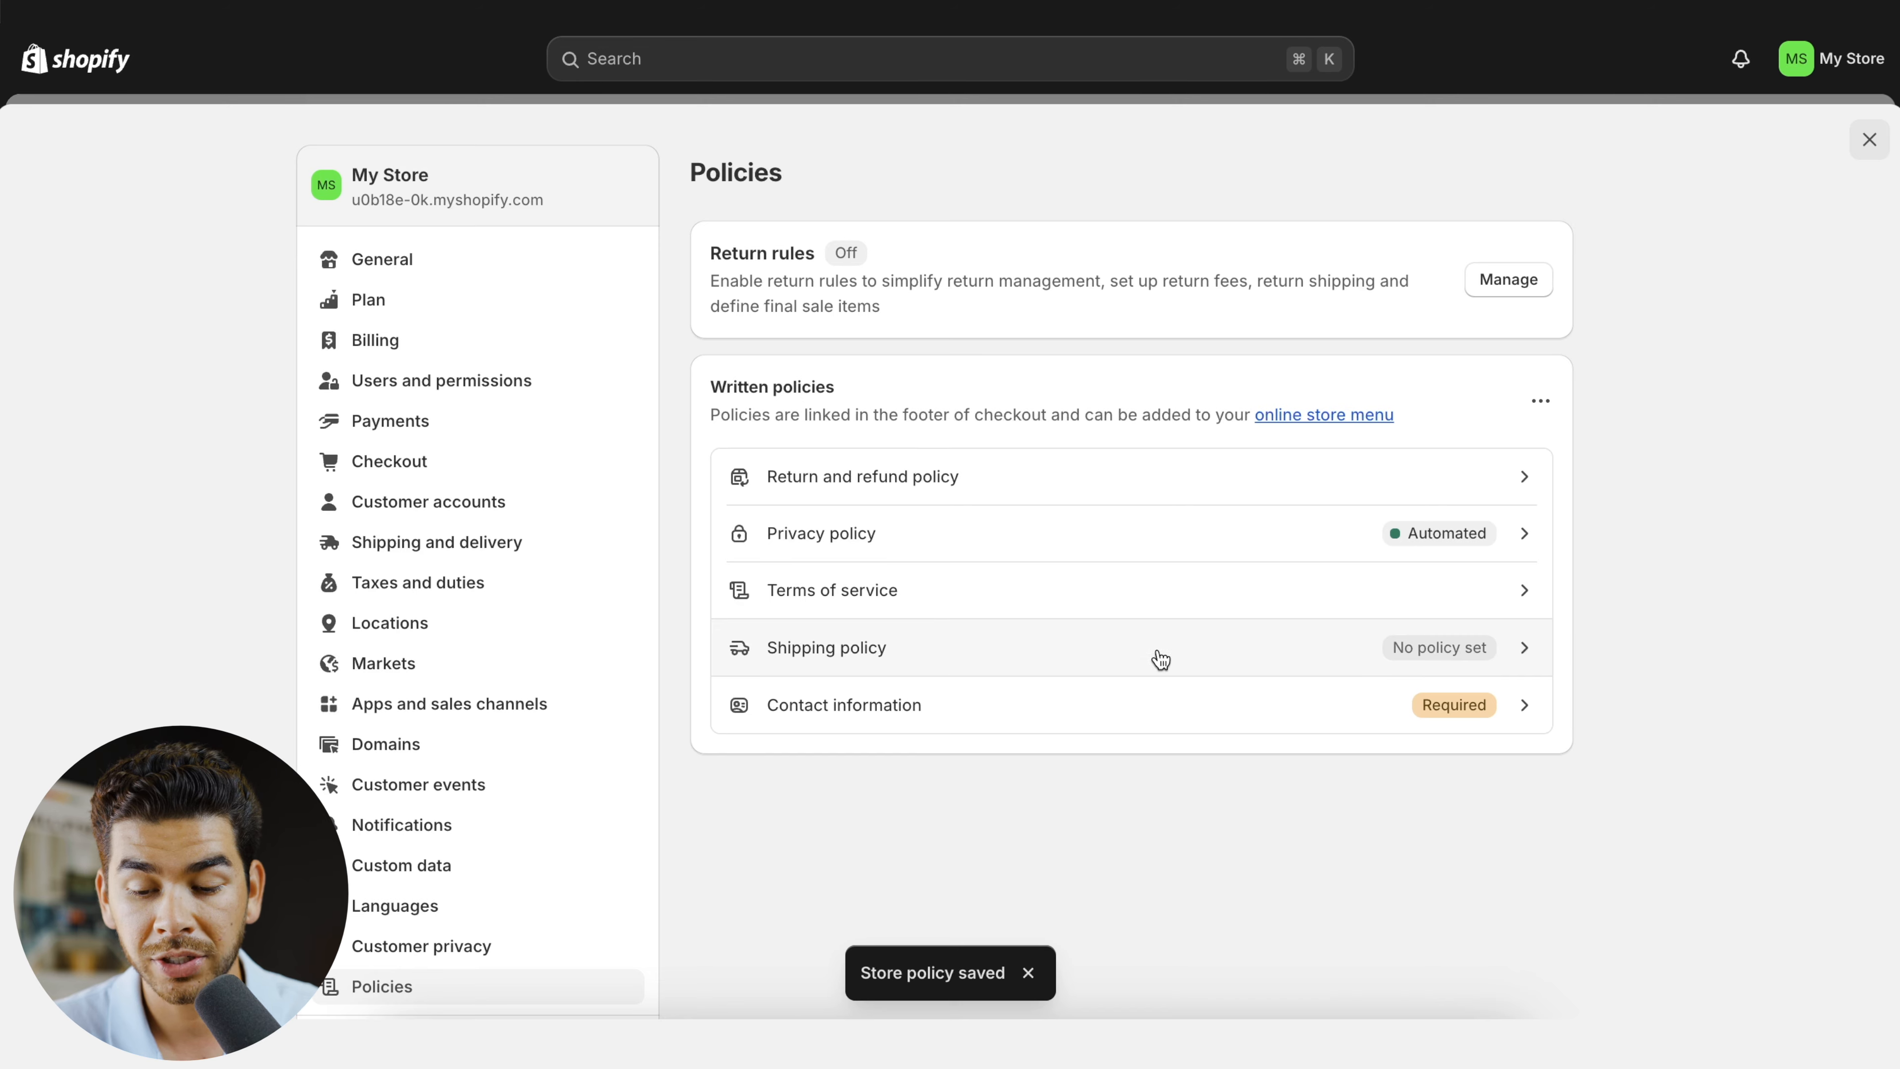
- Close the shipping policy without adding text, and fill the contact information policy from the template and publish it
left_click(1248, 668)
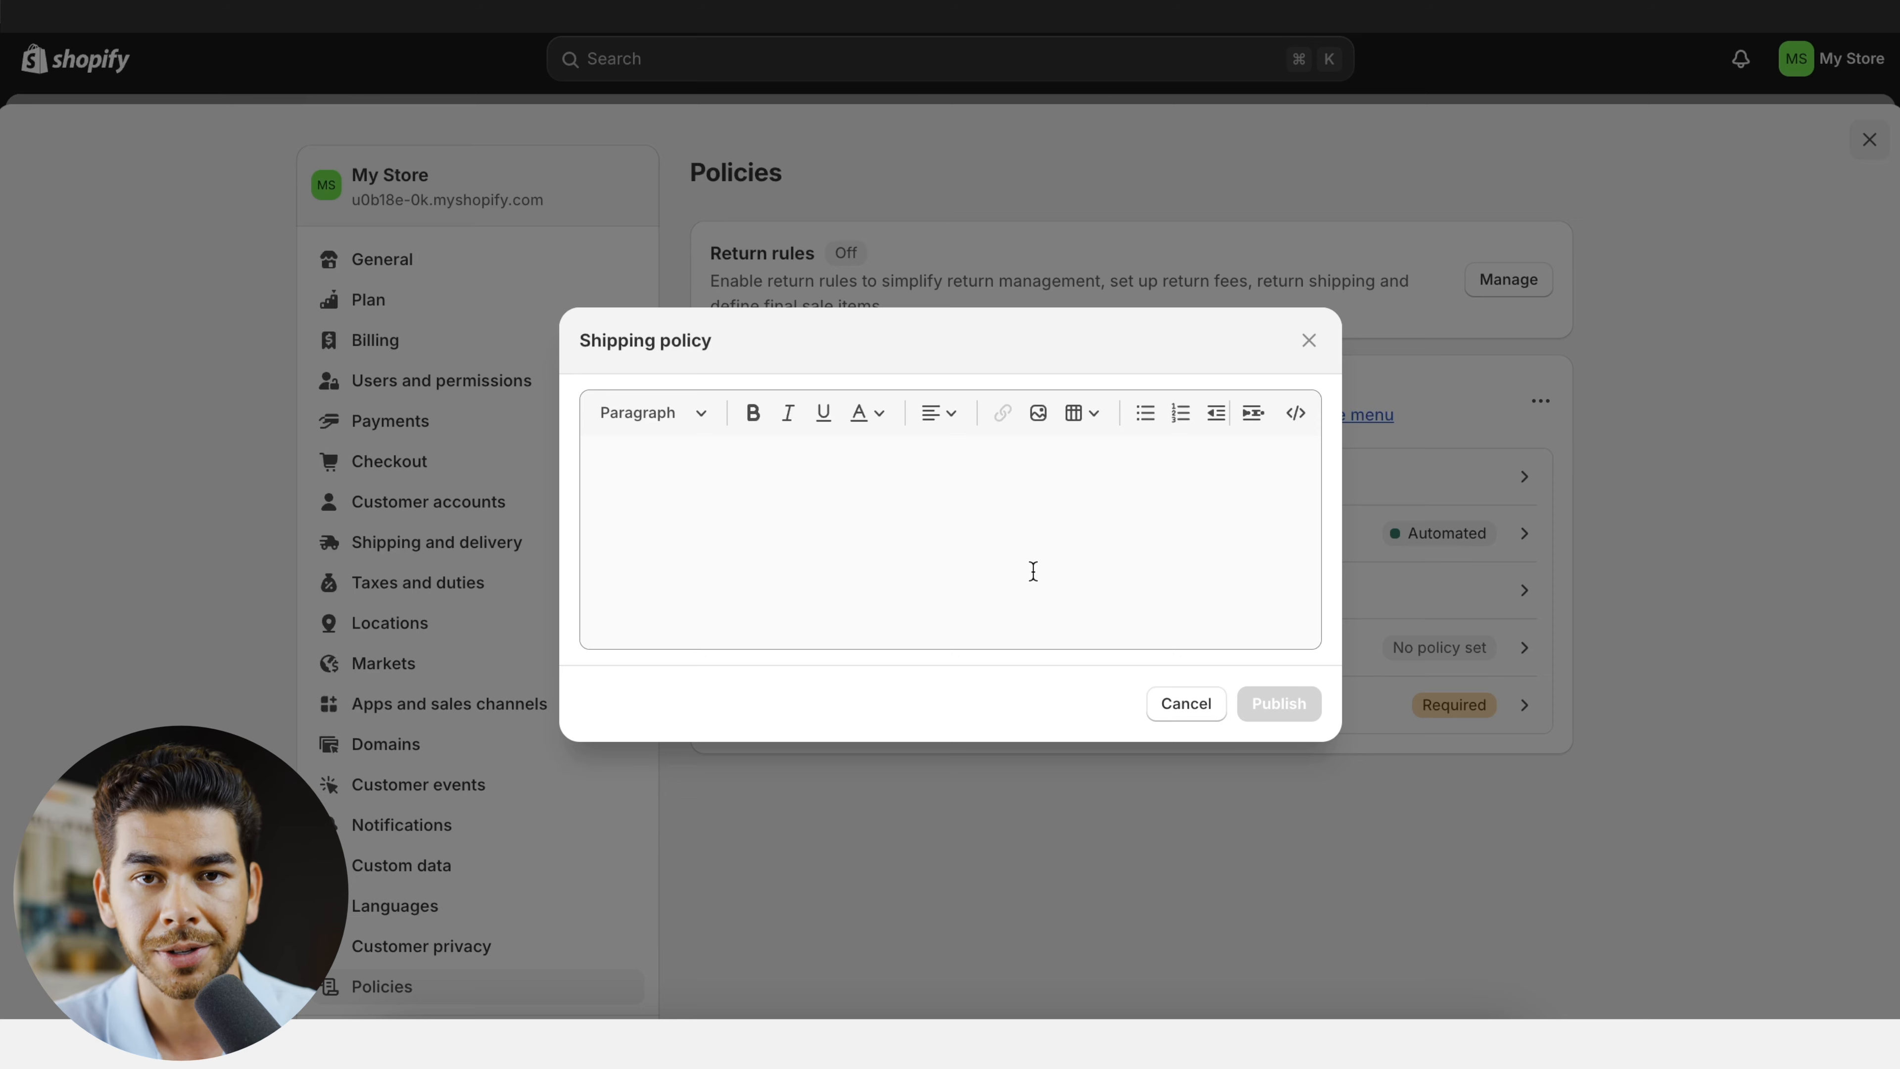
left_click(1185, 704)
left_click(1336, 707)
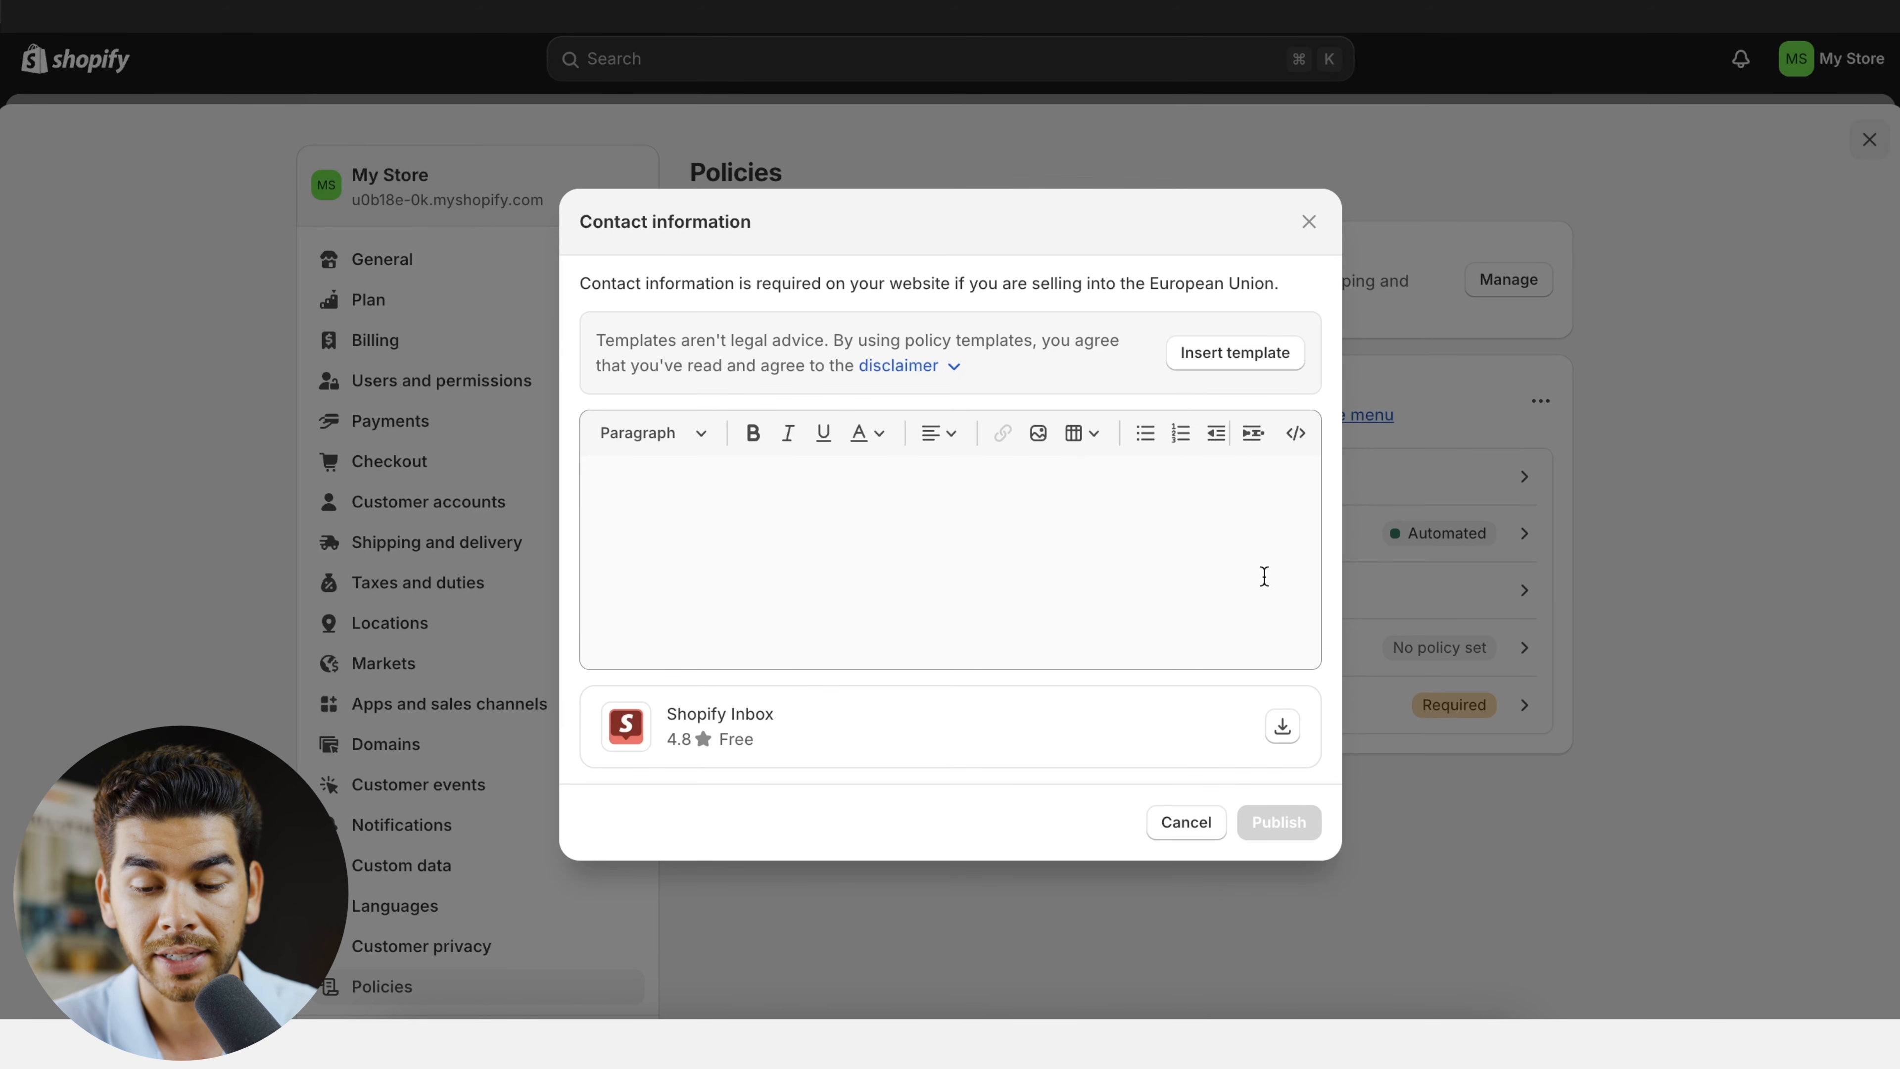
left_click(1253, 366)
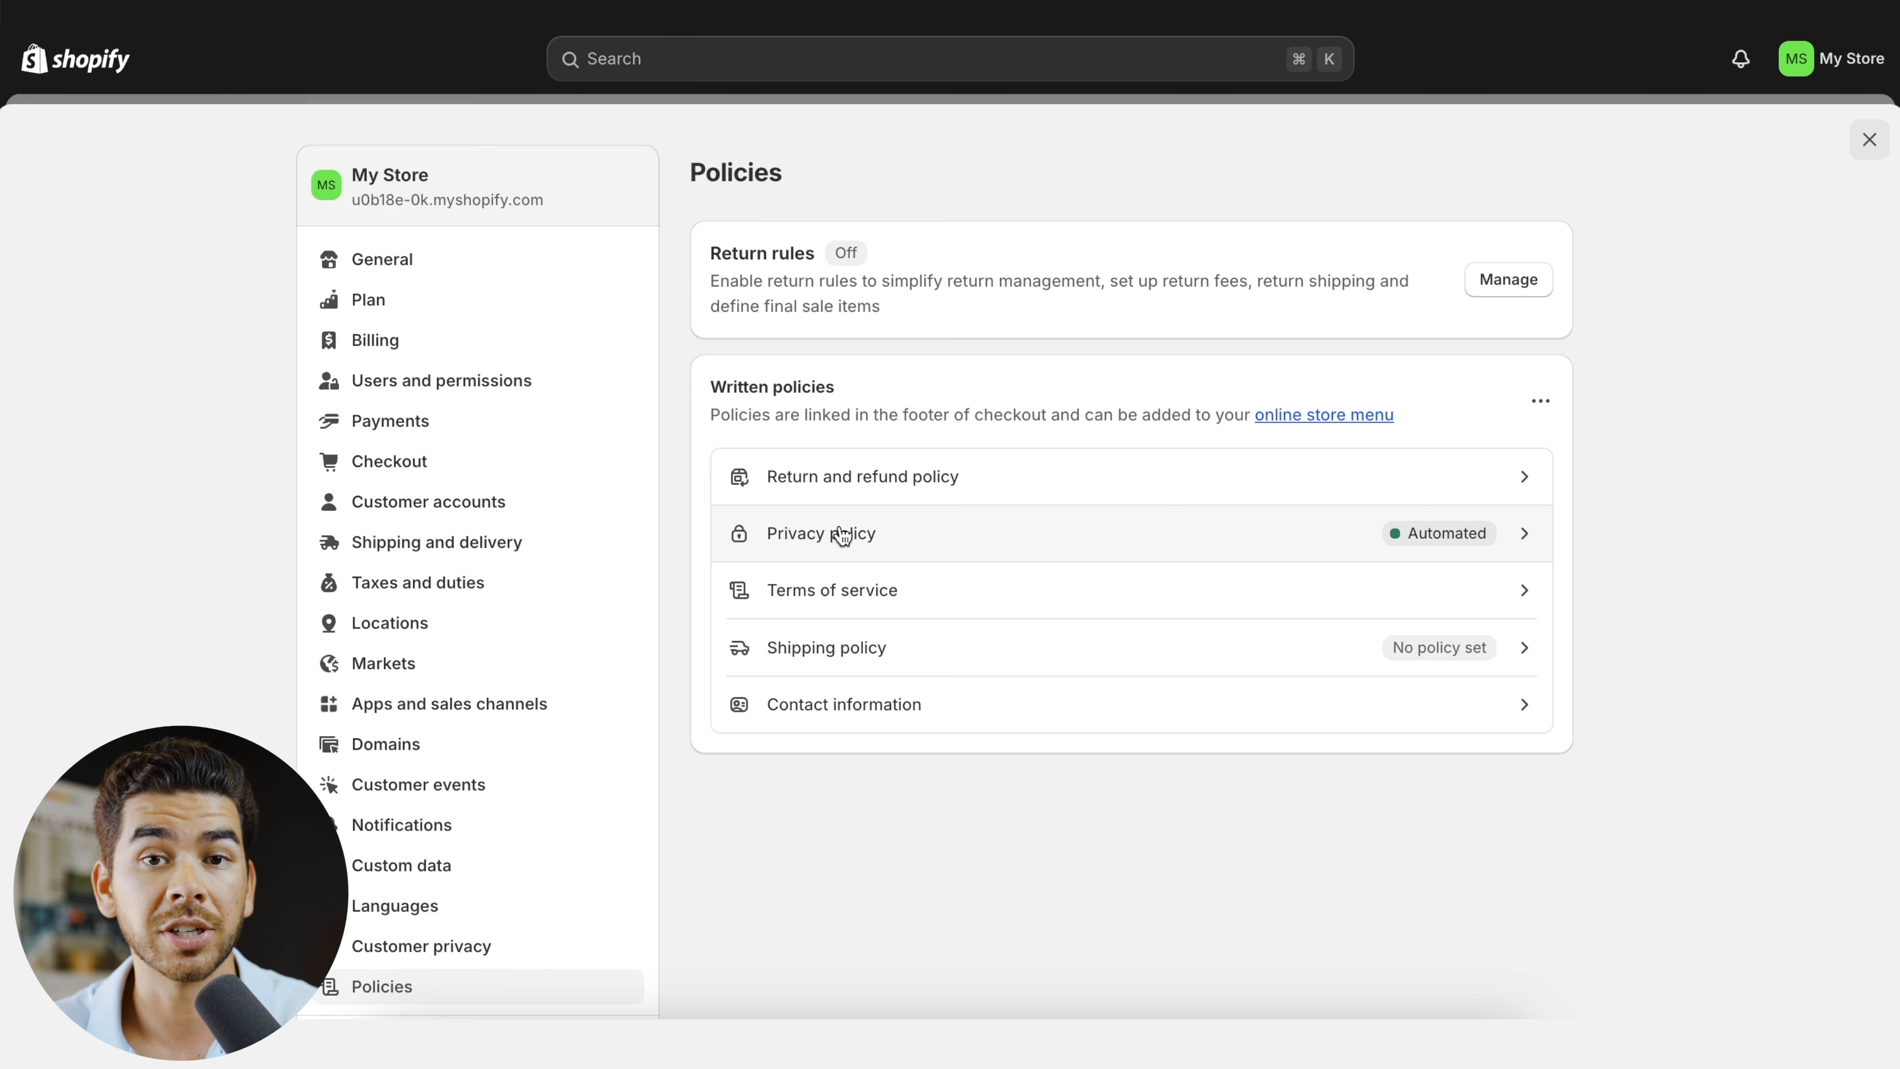
- Open the payment settings and examine Shopify Payments account setup, PayPal, payment capture and the manual payment method options
left_click(479, 442)
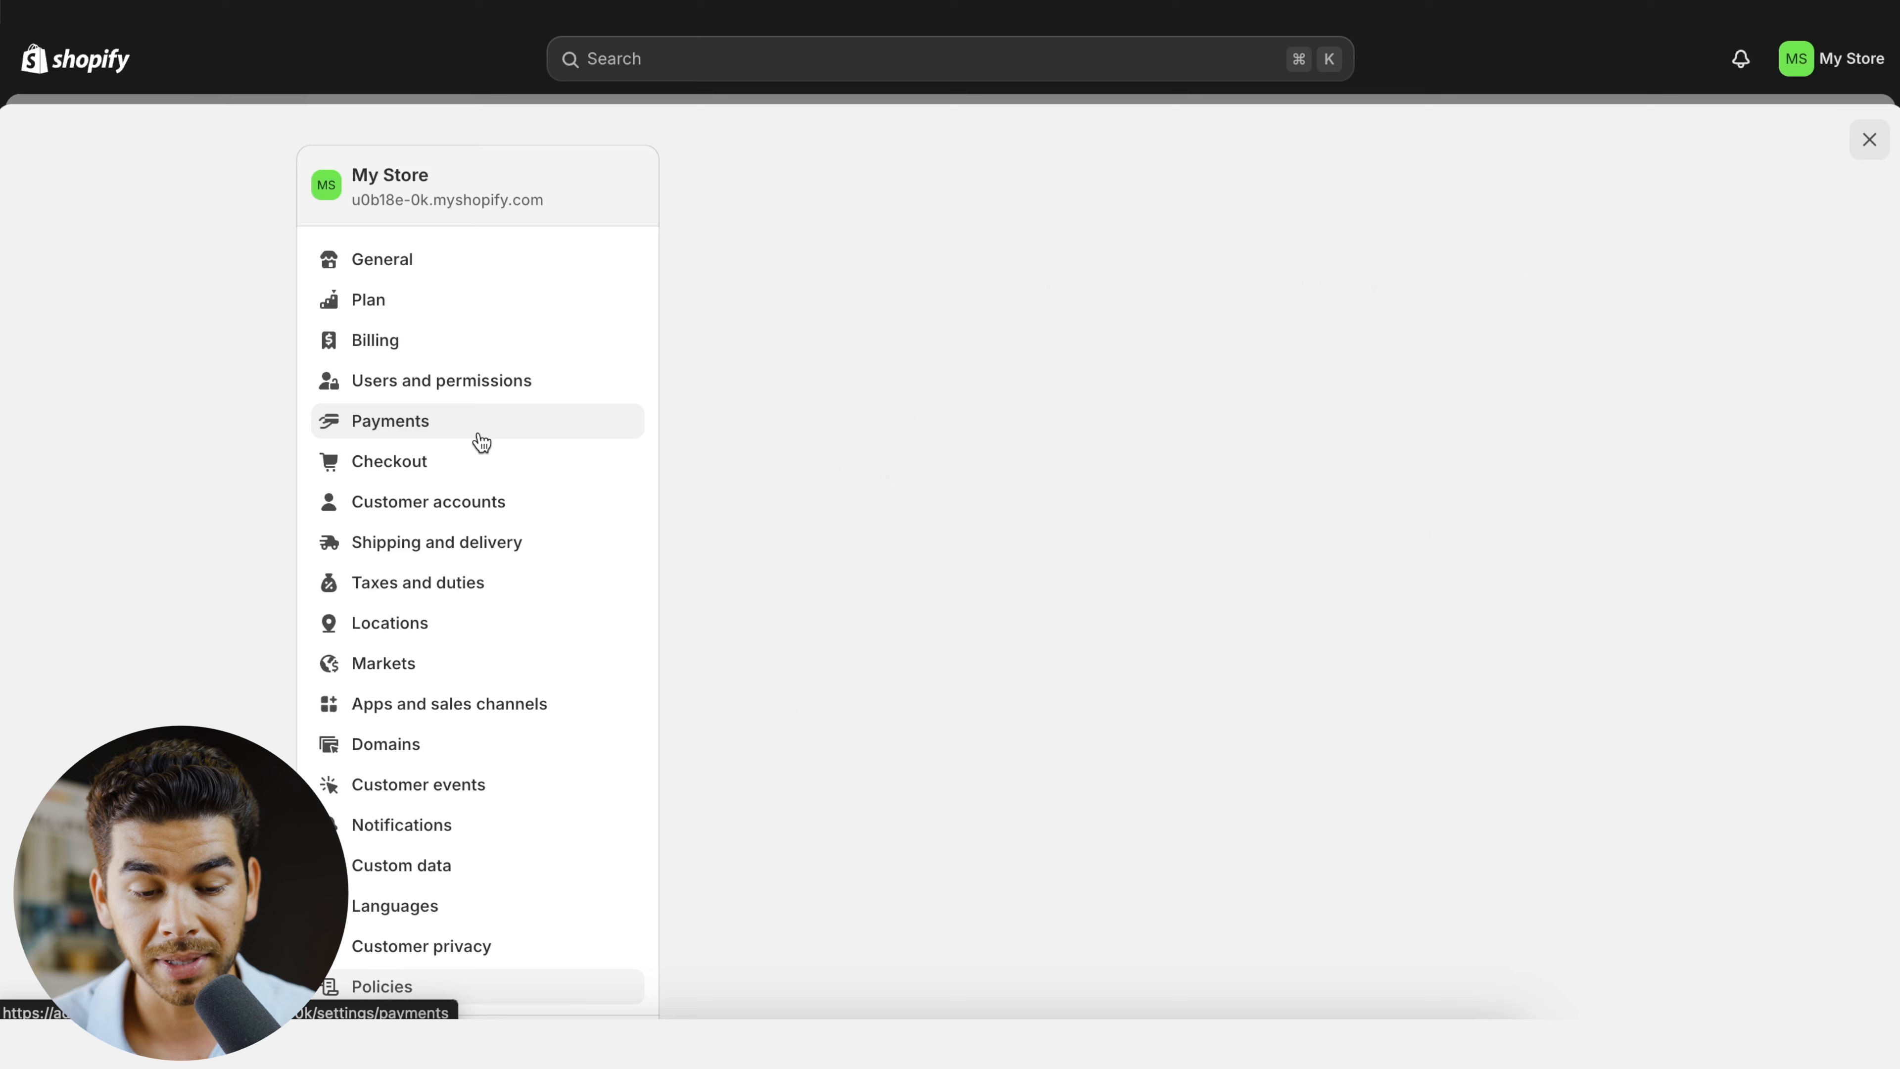
left_click(872, 557)
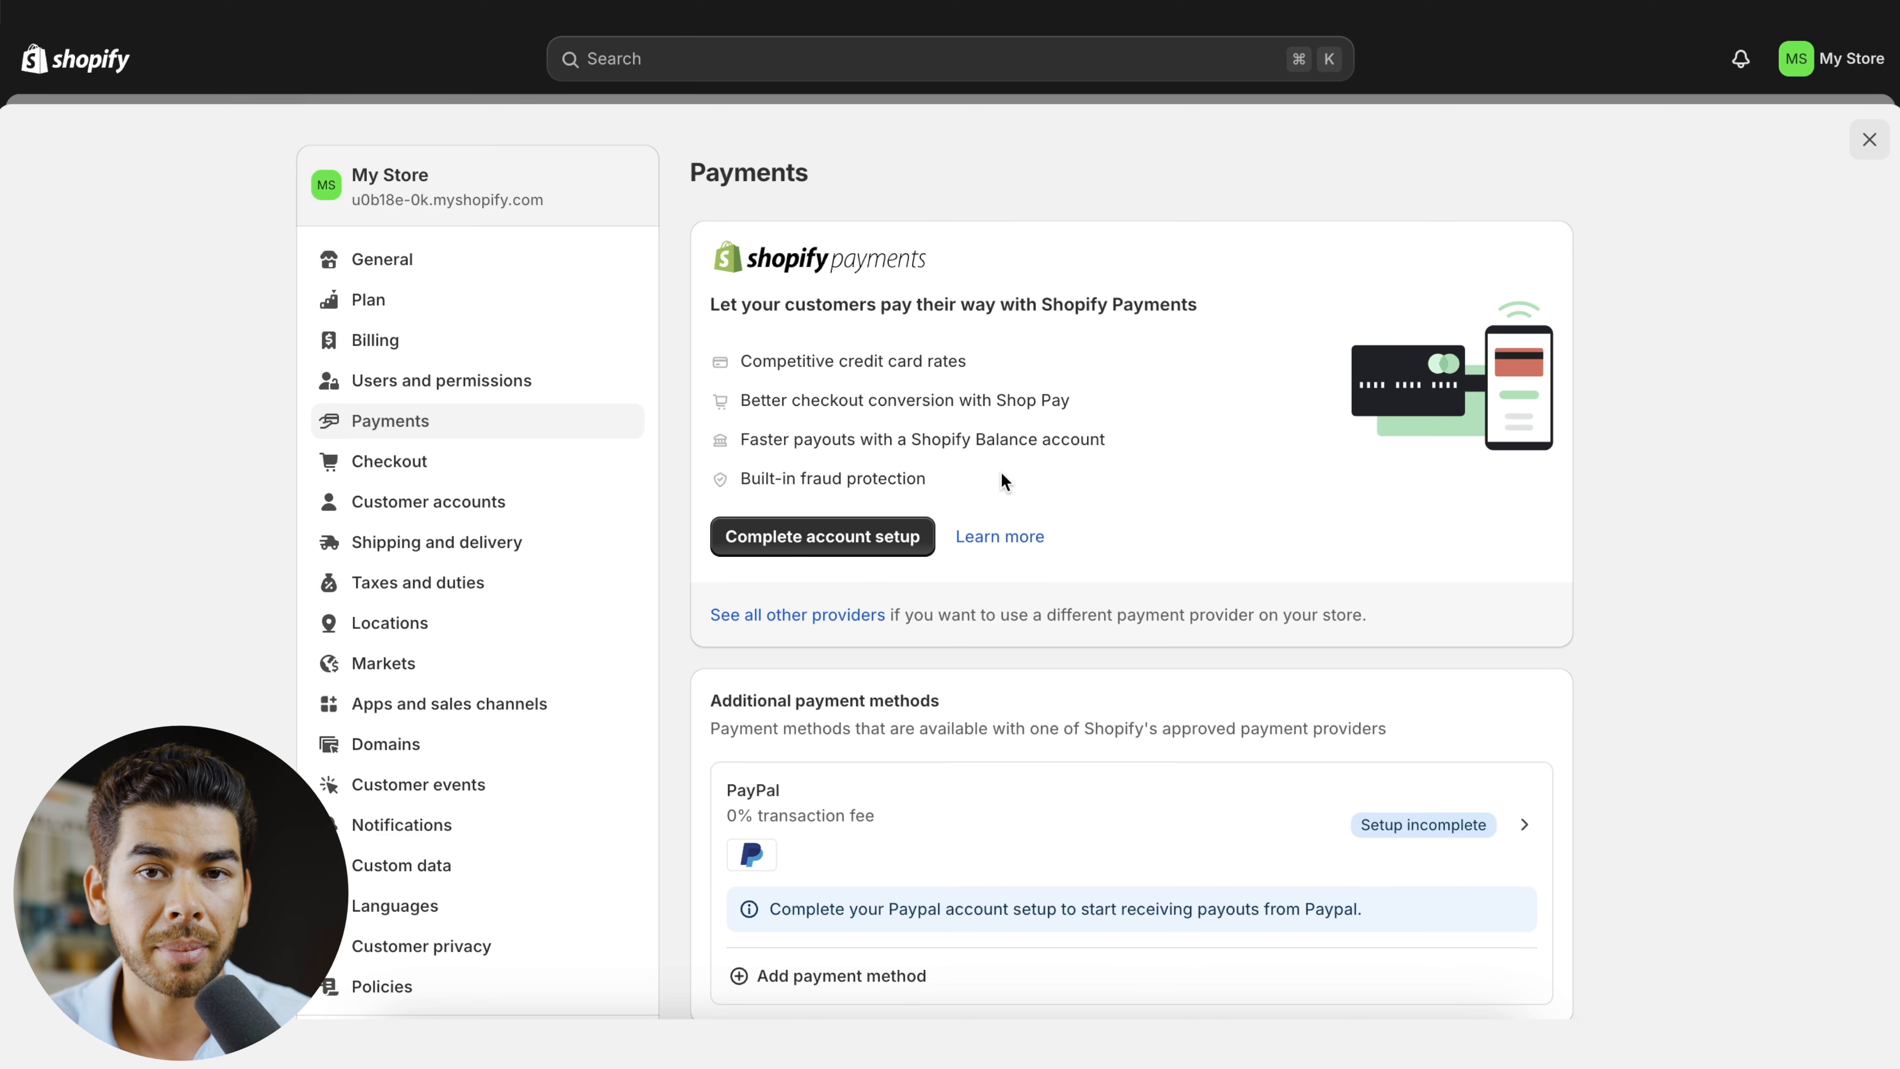
scroll(1002, 479, "down", 3)
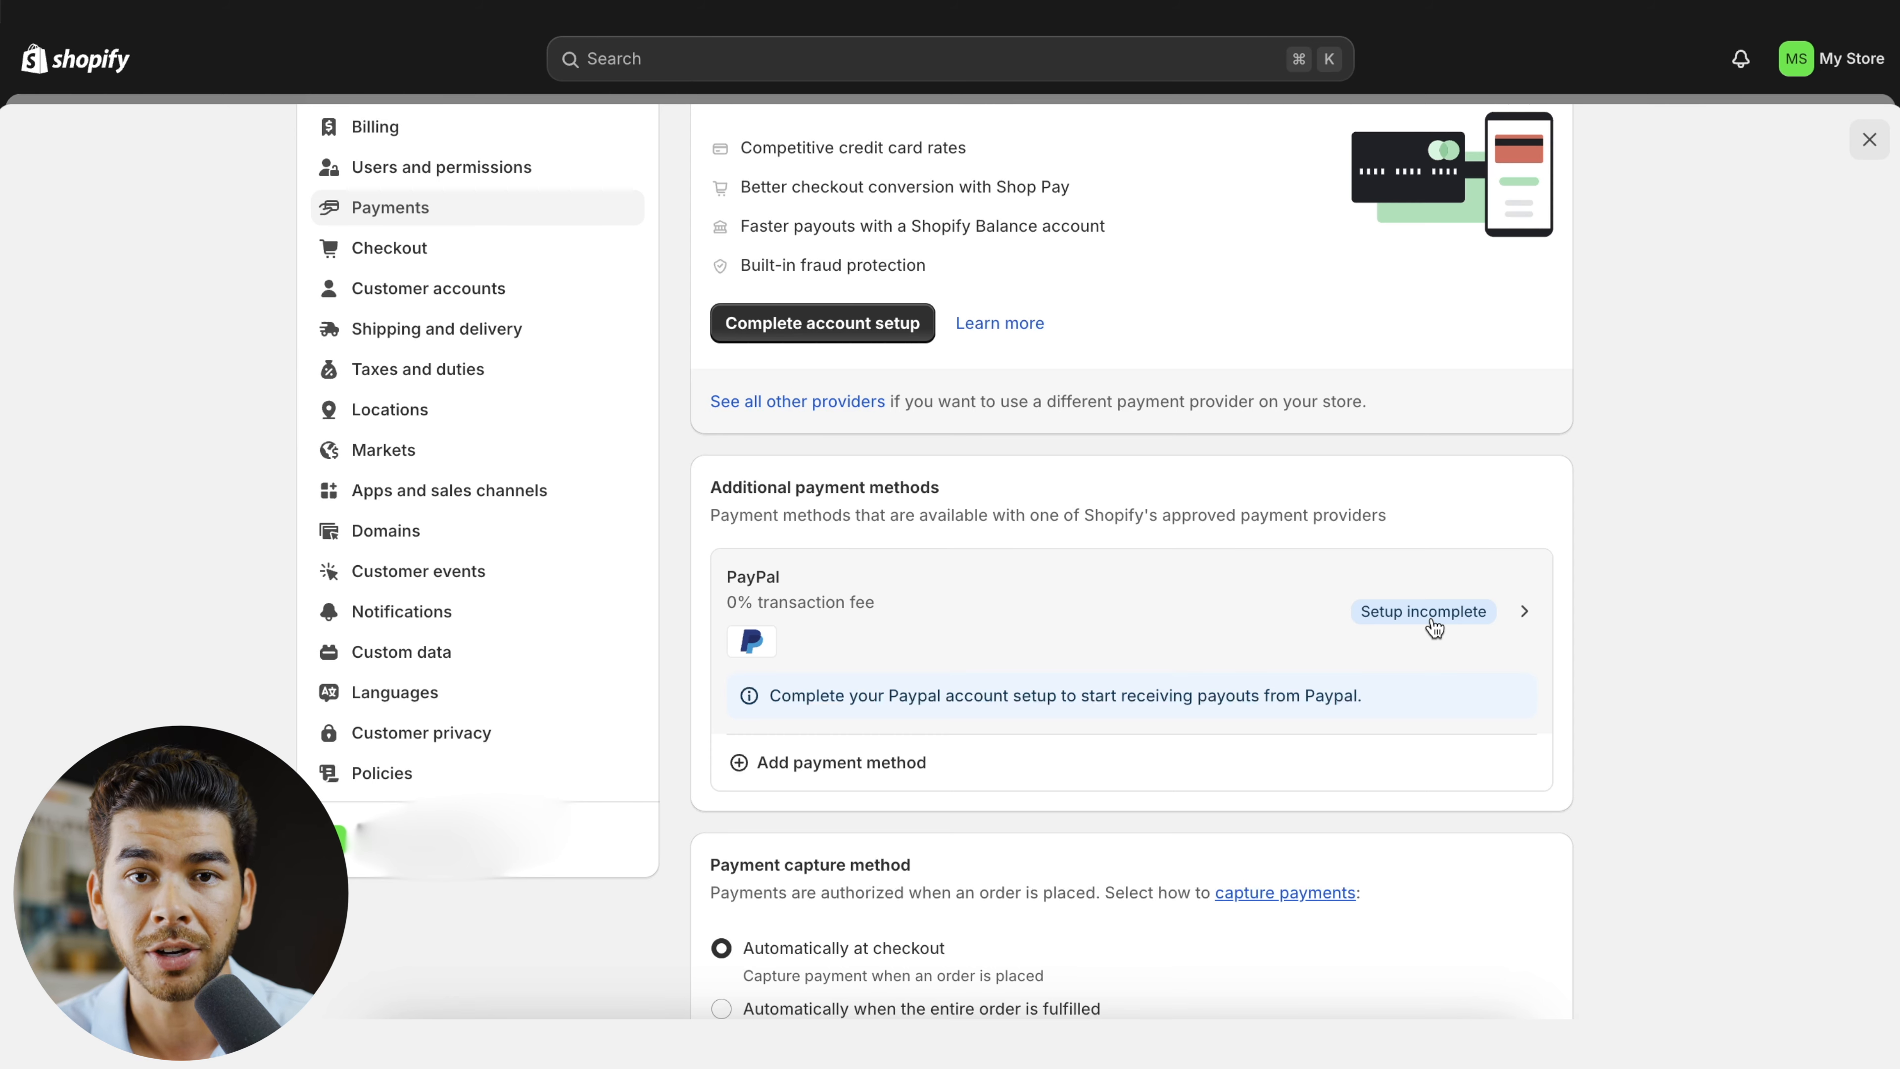
scroll(551, 456, "down", 9)
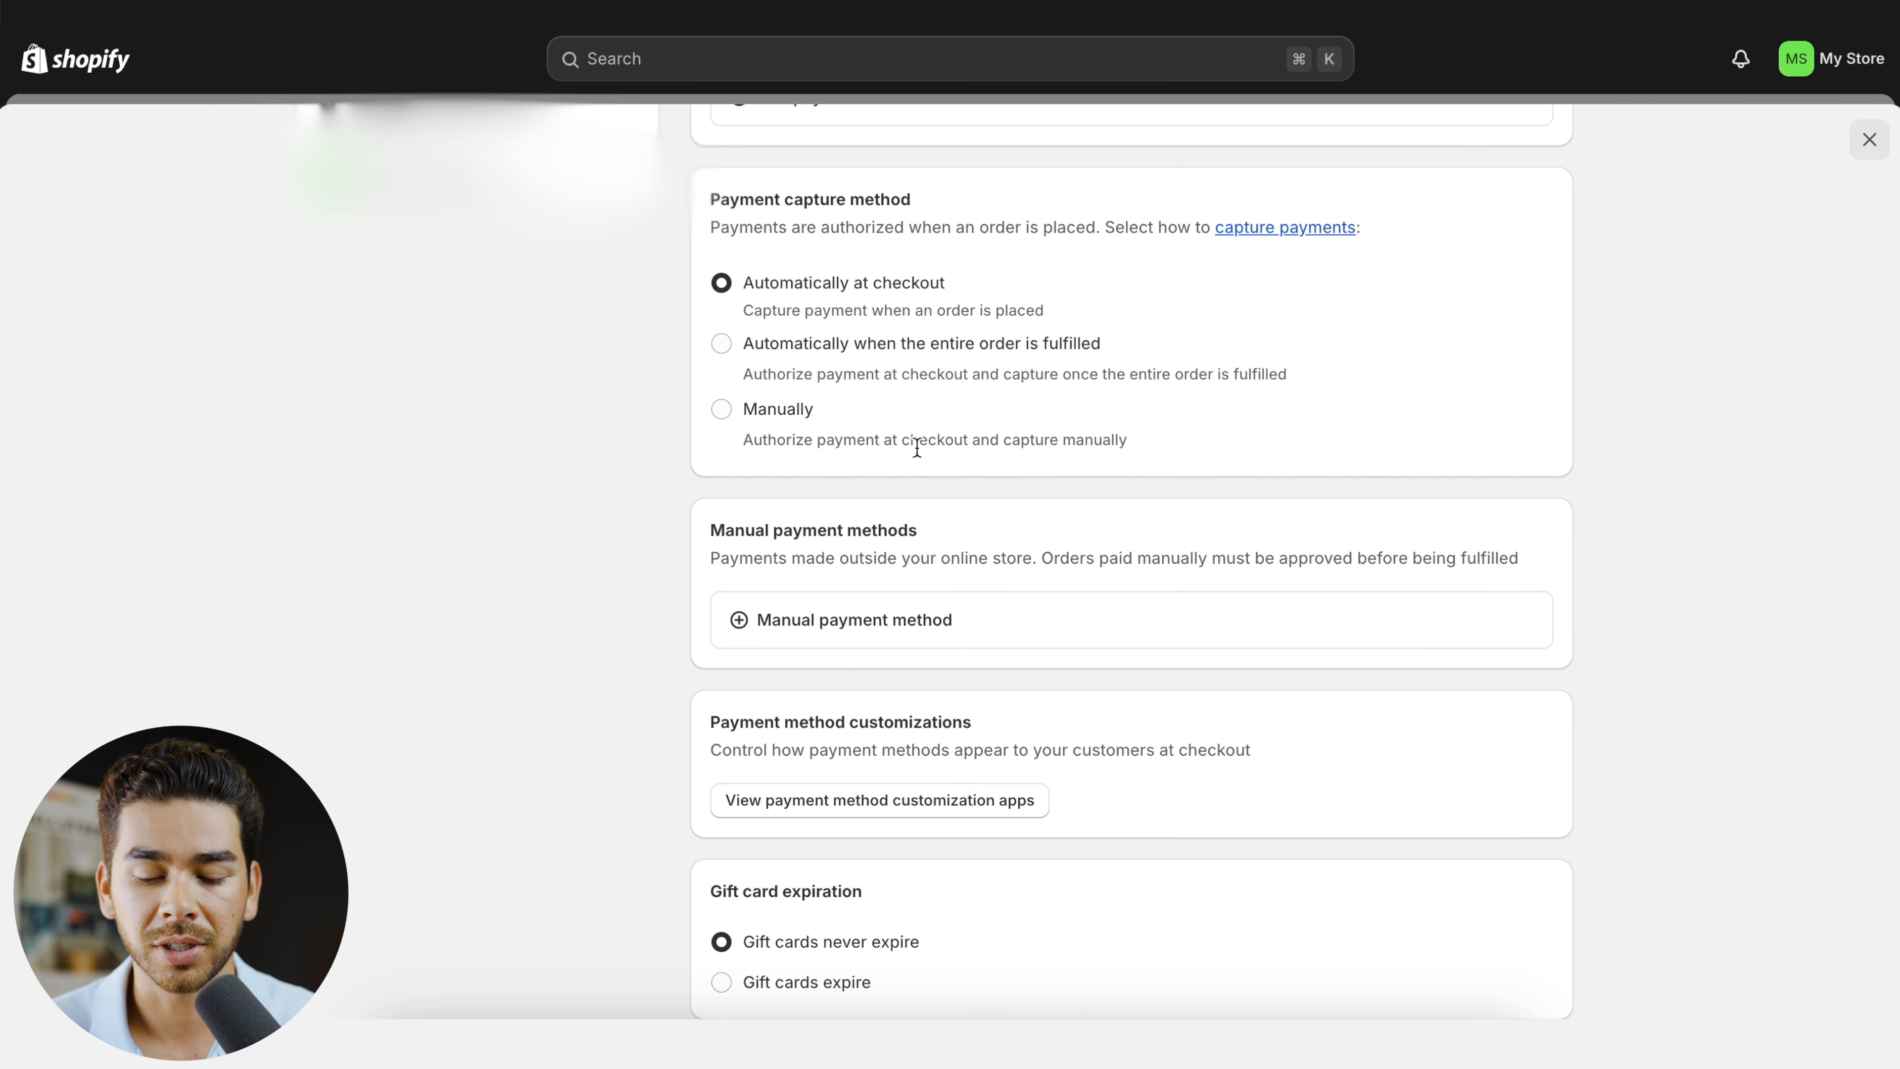
left_click(898, 629)
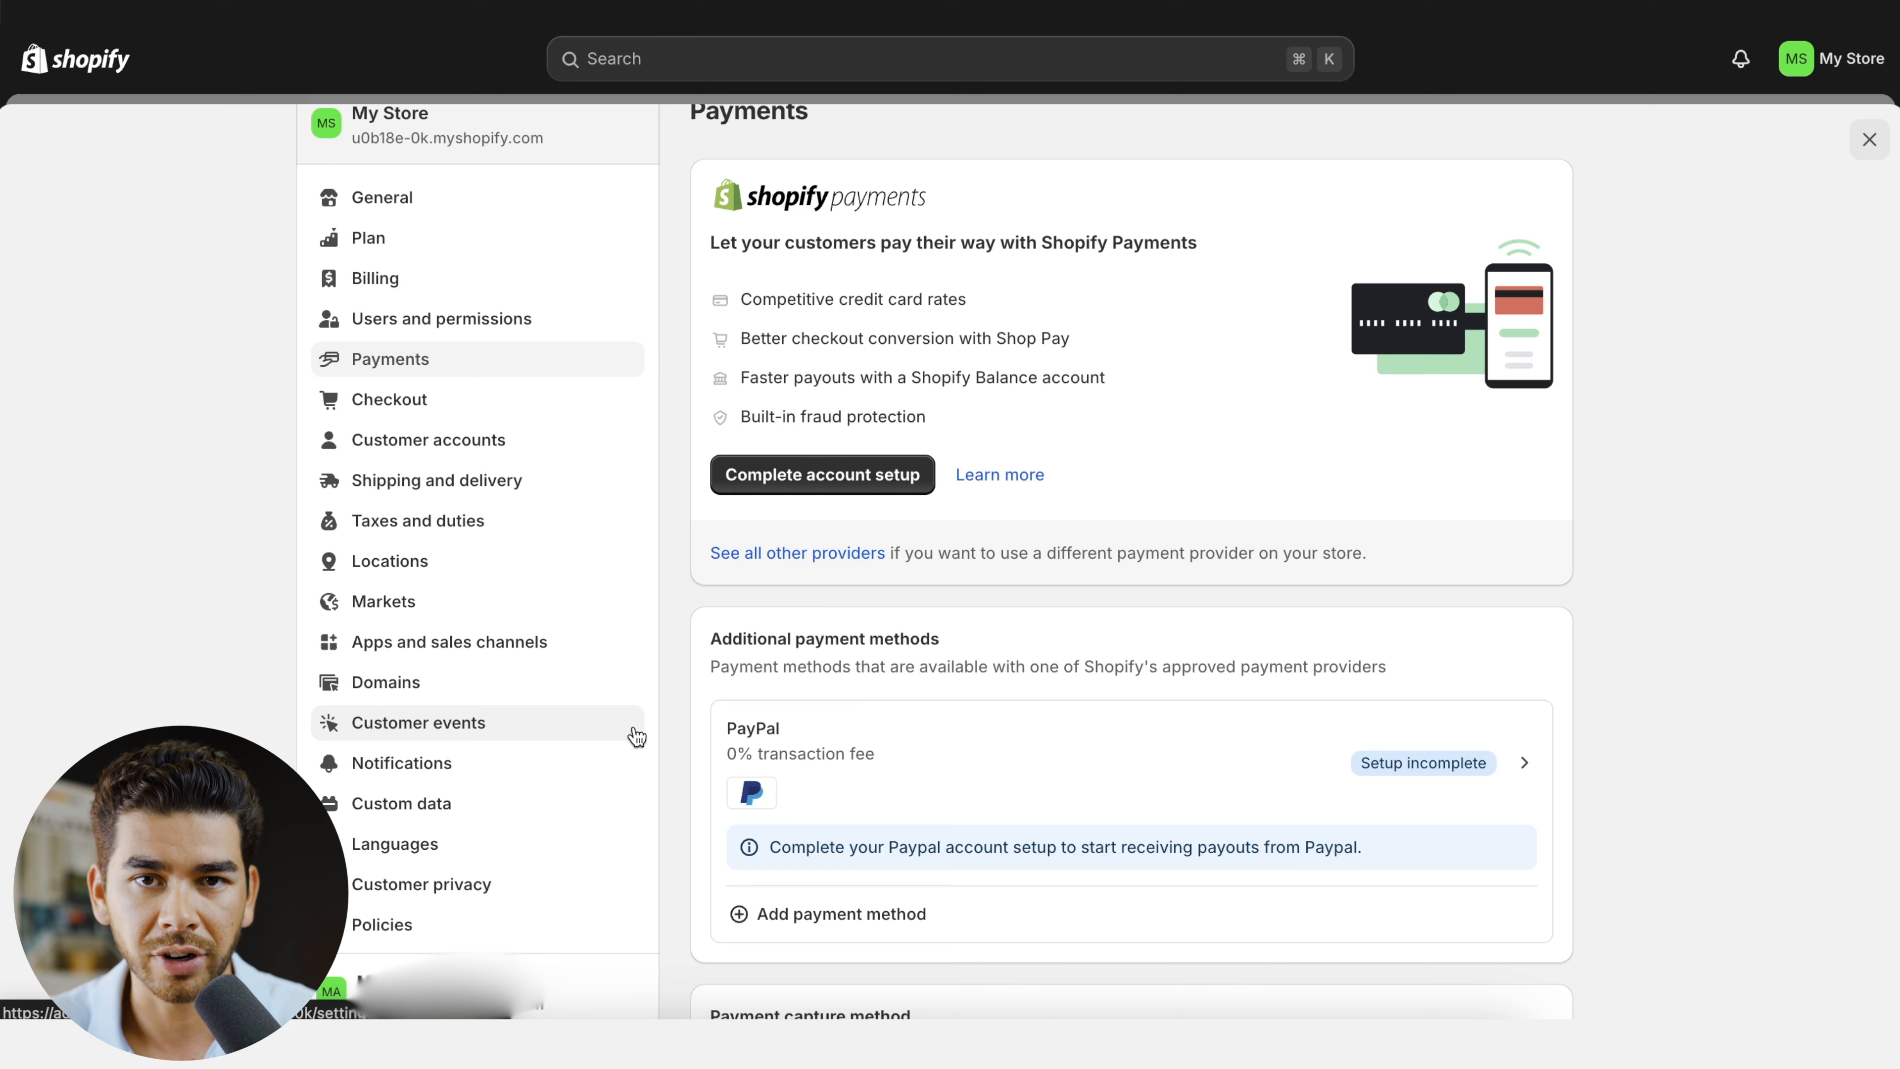
- In the shipping and delivery settings, open the general shipping profile and examine its domestic zone rates and the option for adding a rate
left_click(489, 495)
scroll(1355, 511, "down", 1)
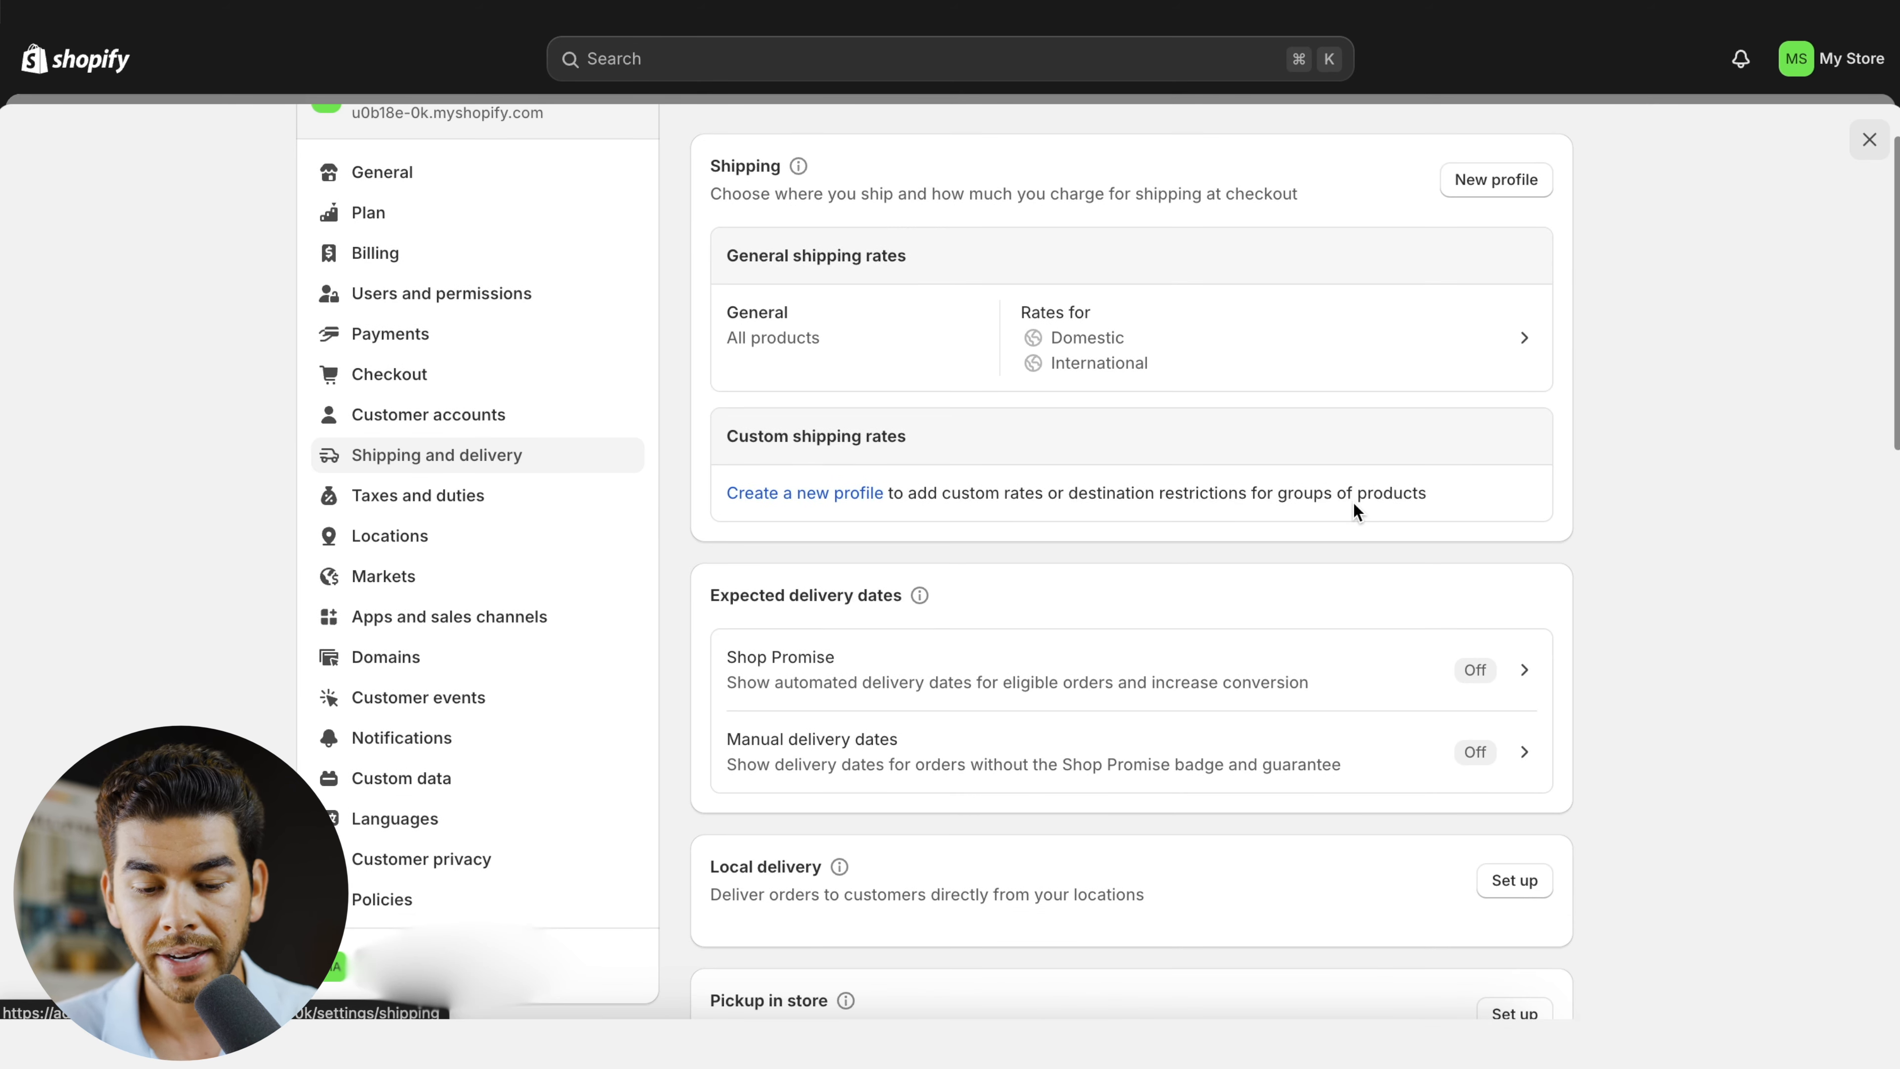
left_click(1310, 346)
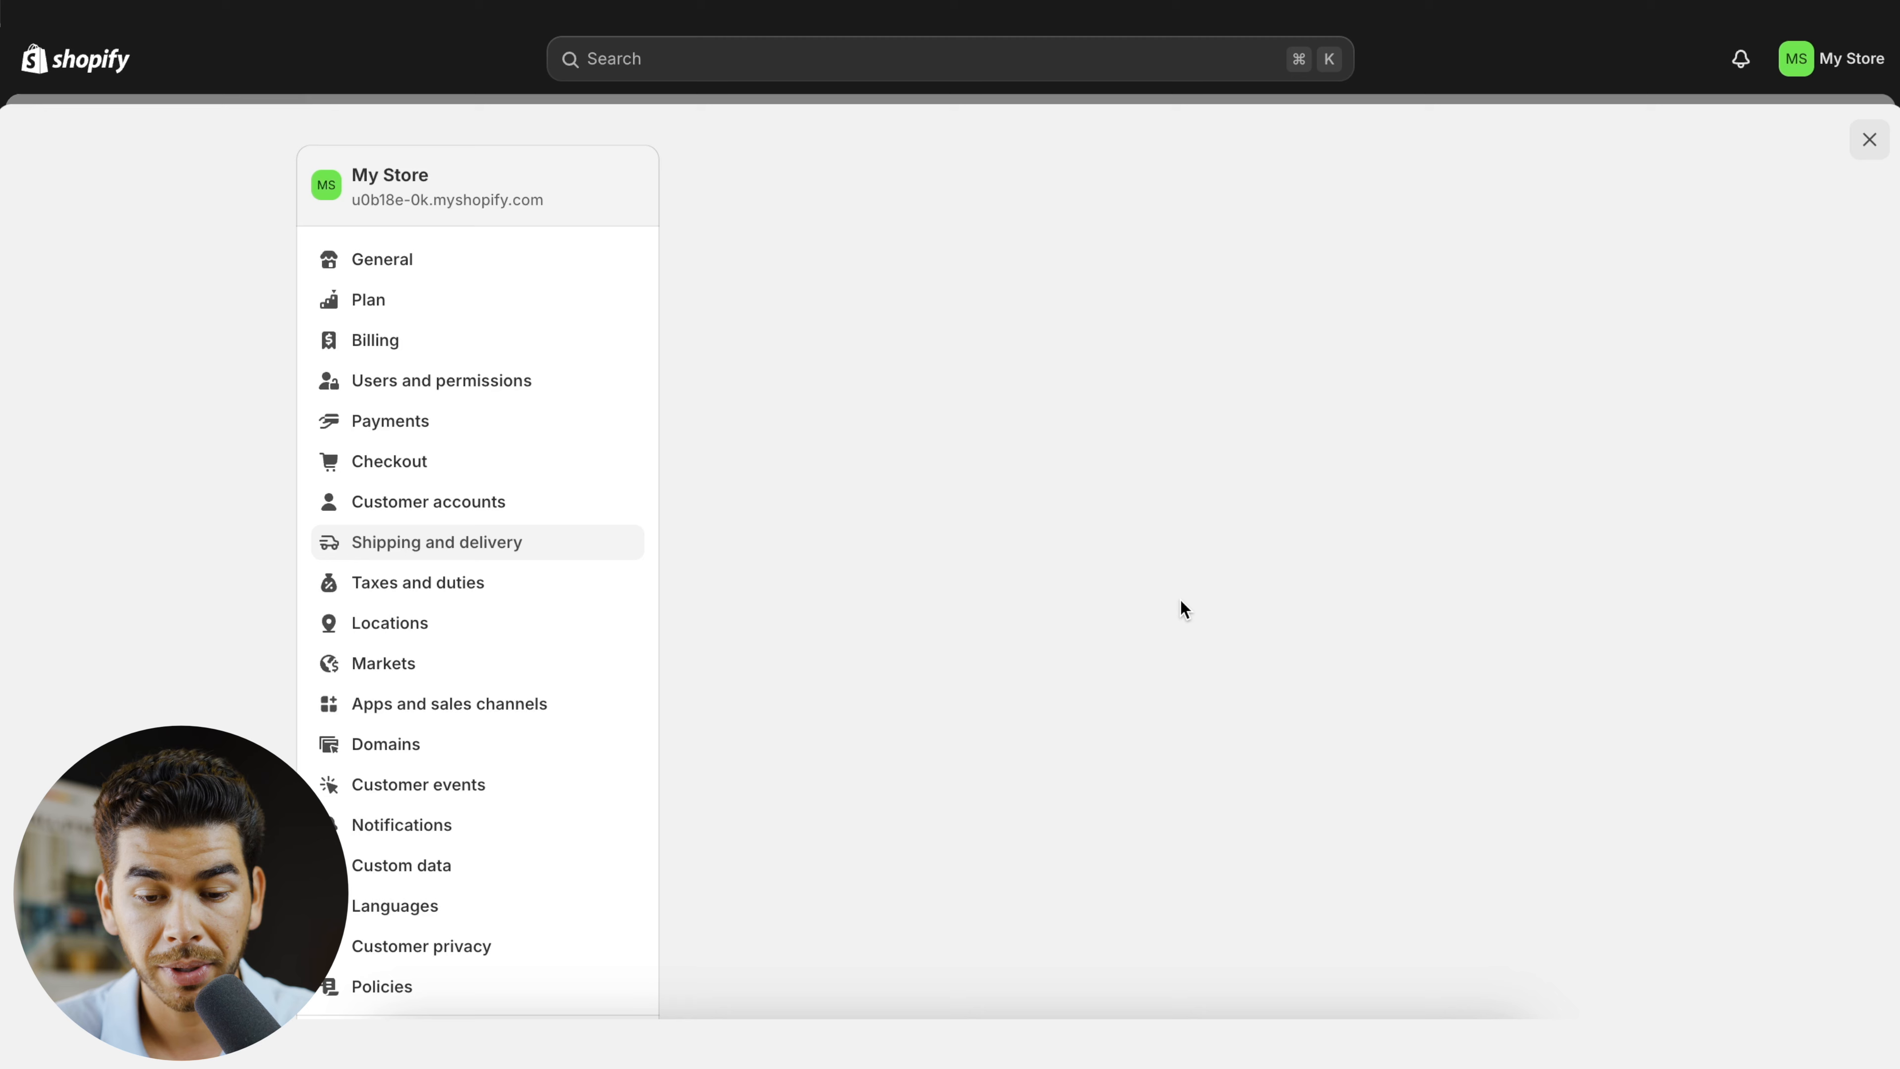
scroll(1167, 547, "down", 5)
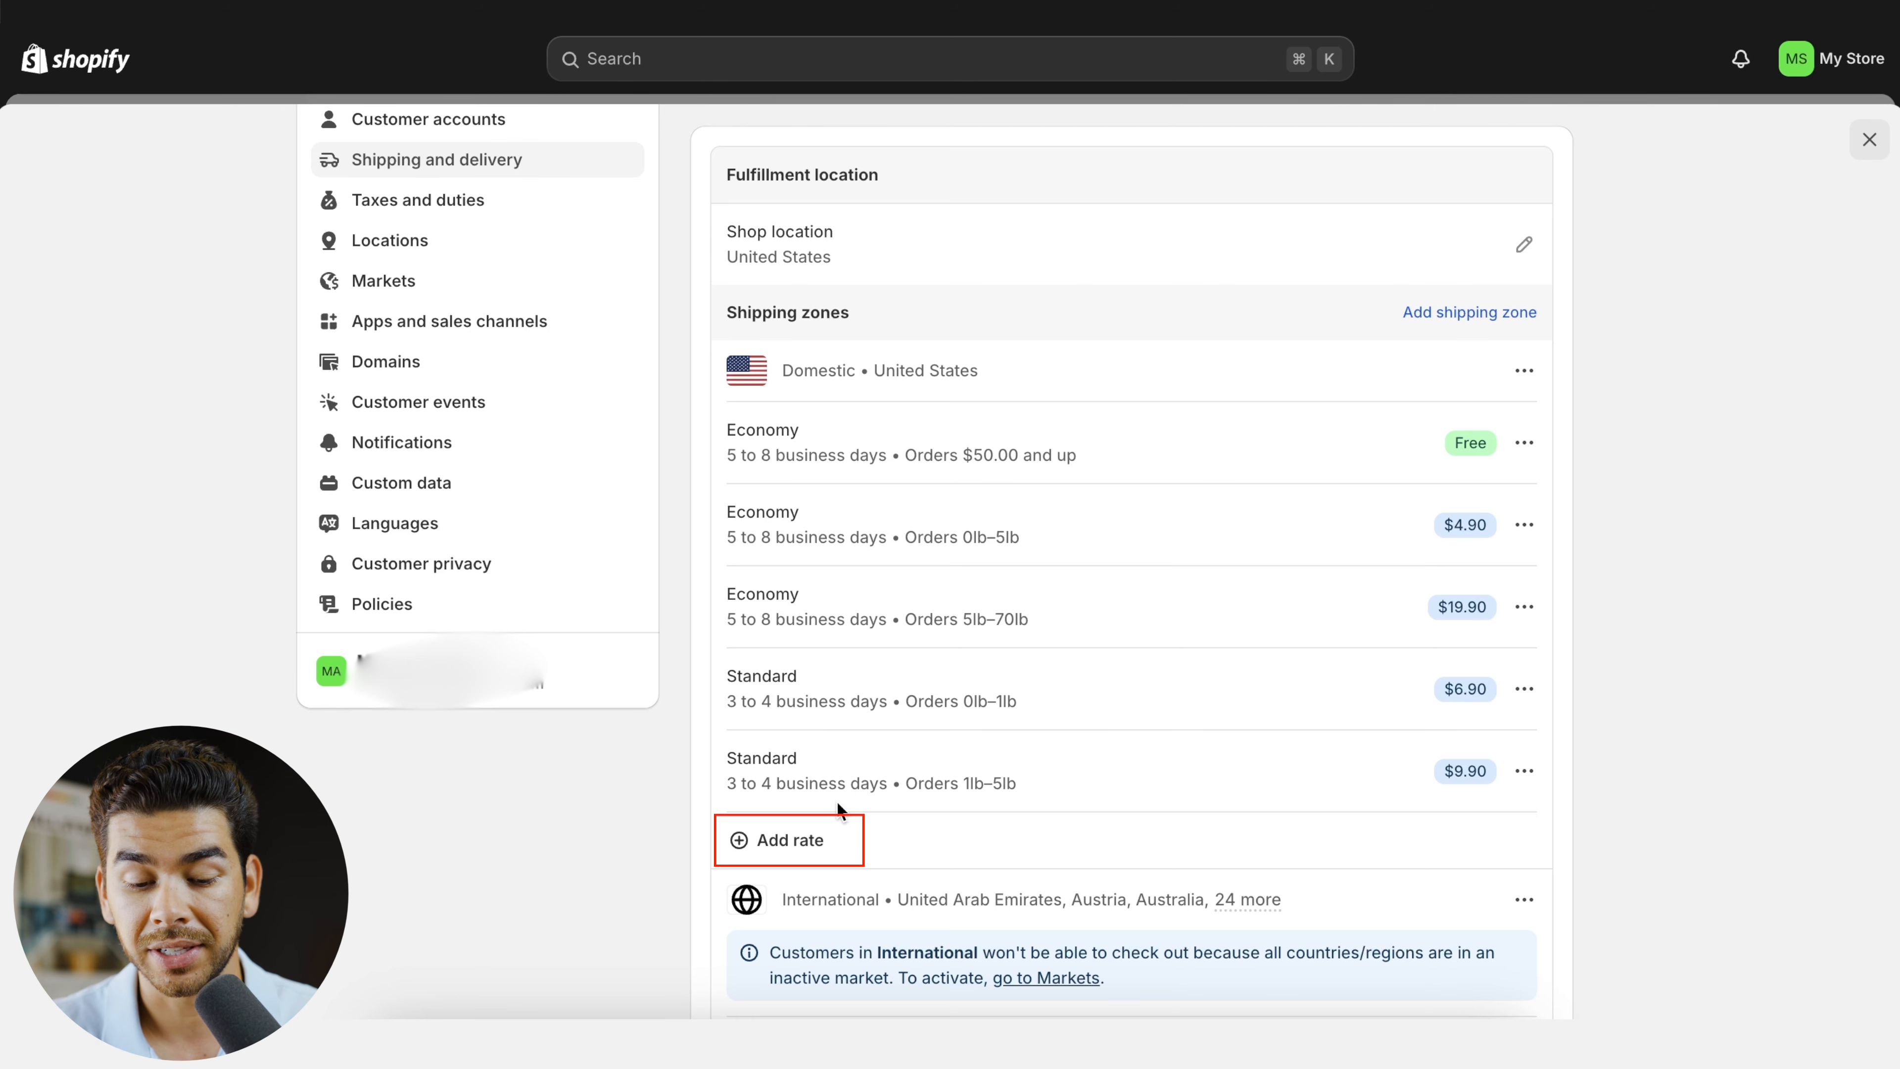
left_click(807, 847)
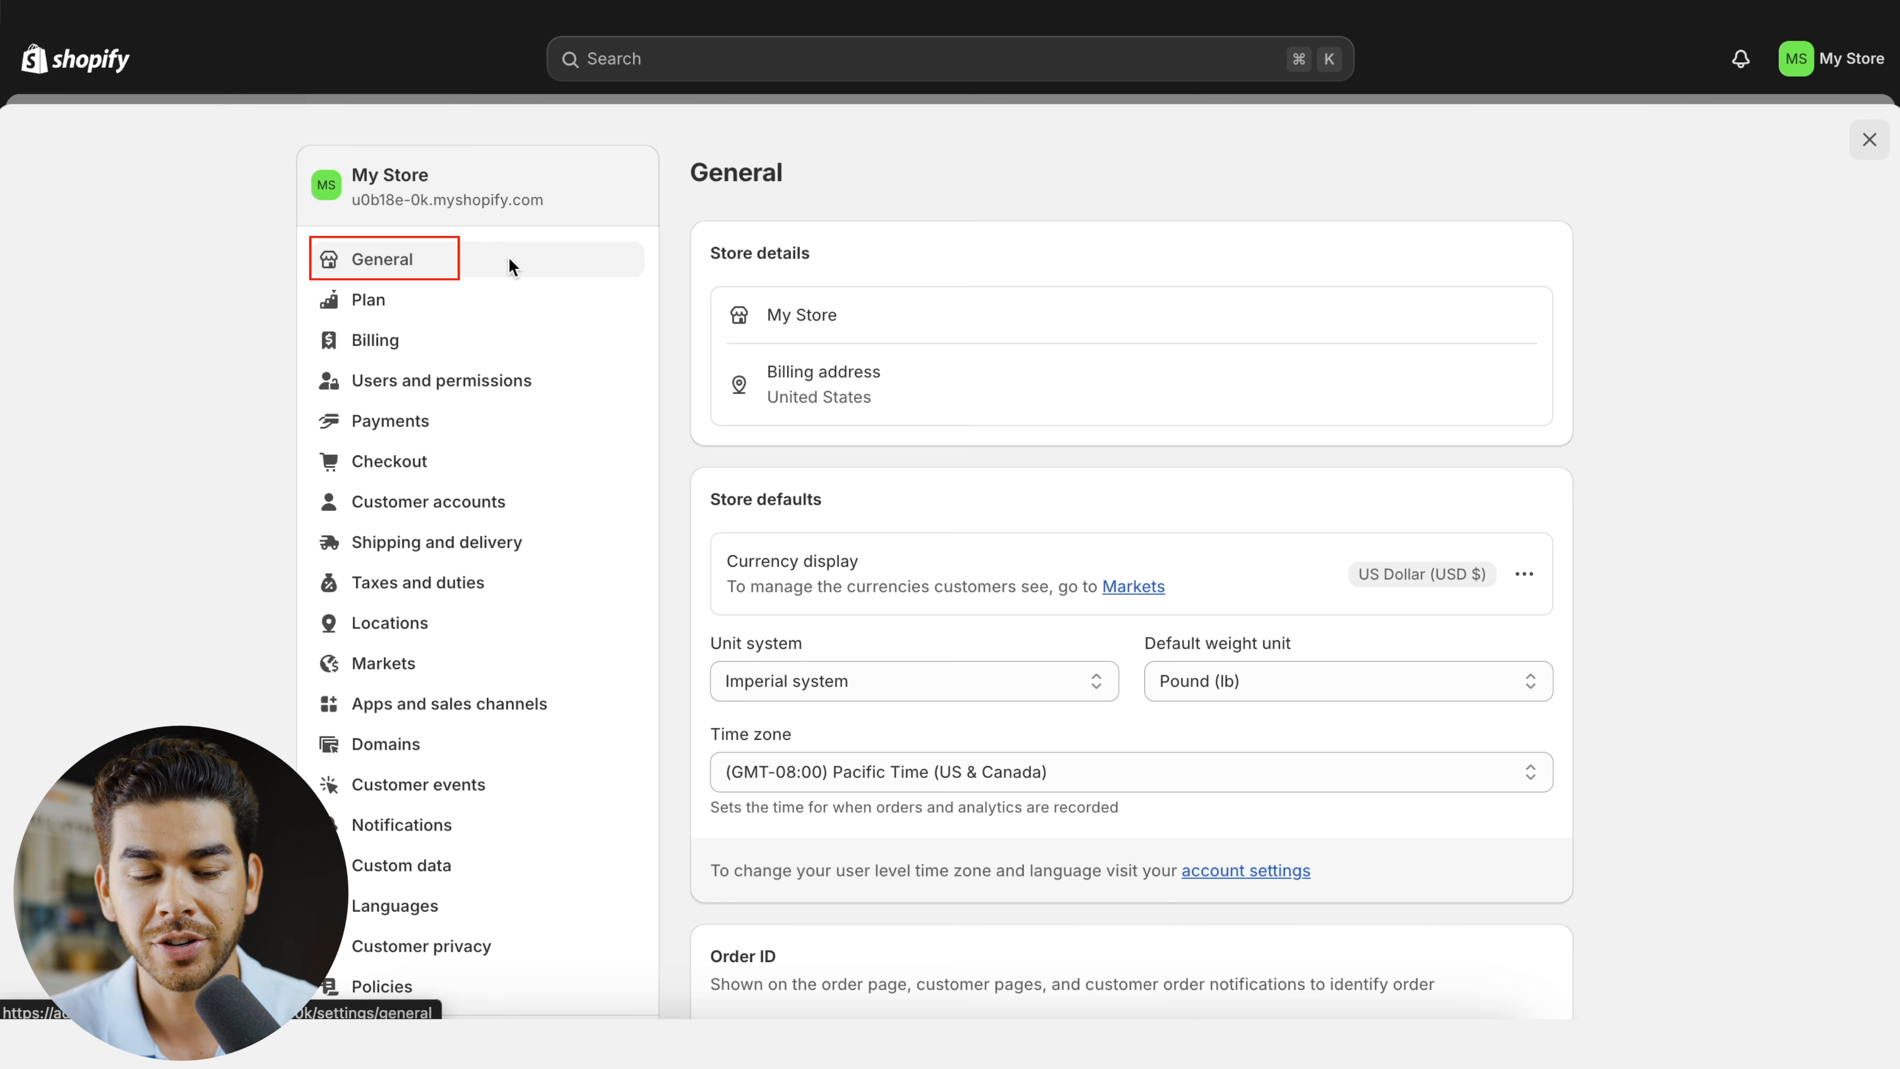
- In the general store details, change the store name to Ecom Mastery and save the profile
mouse_move(1524, 319)
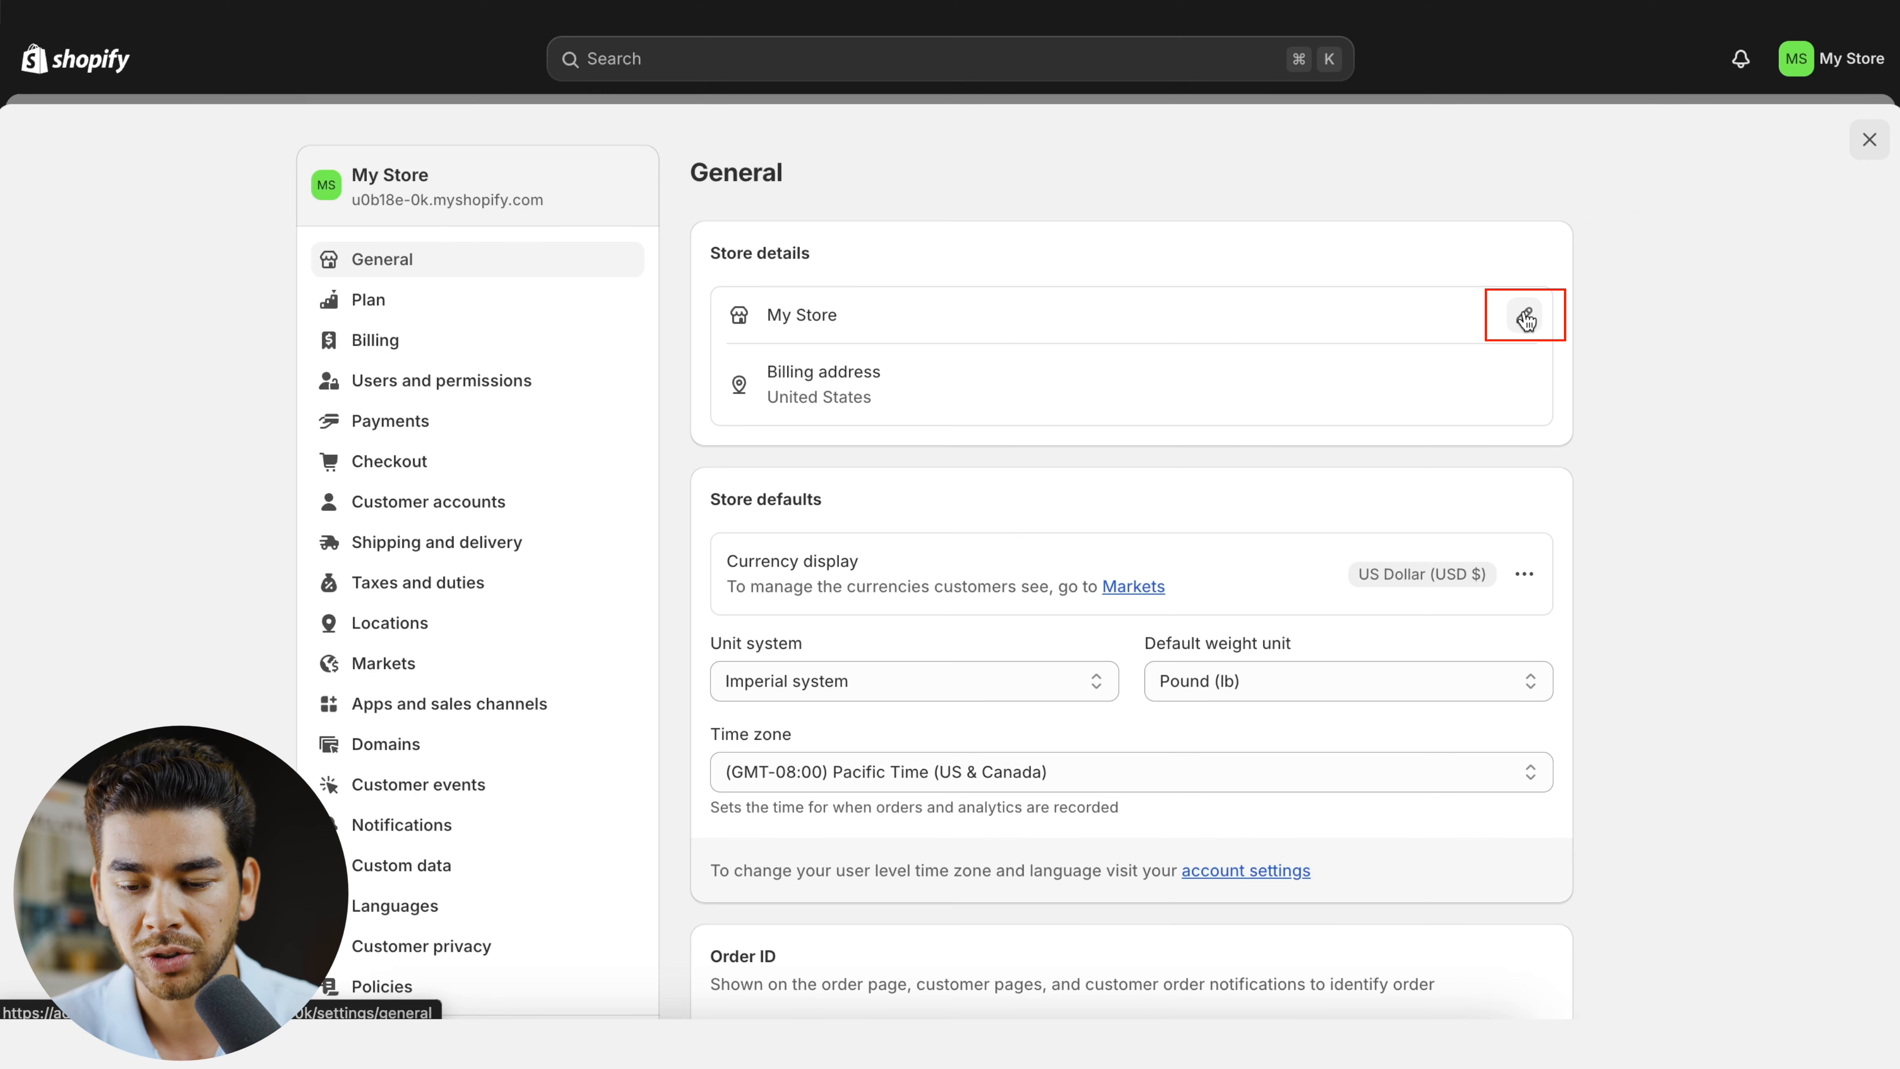
left_click(1524, 318)
triple_click(804, 483)
type("Ecom MAs")
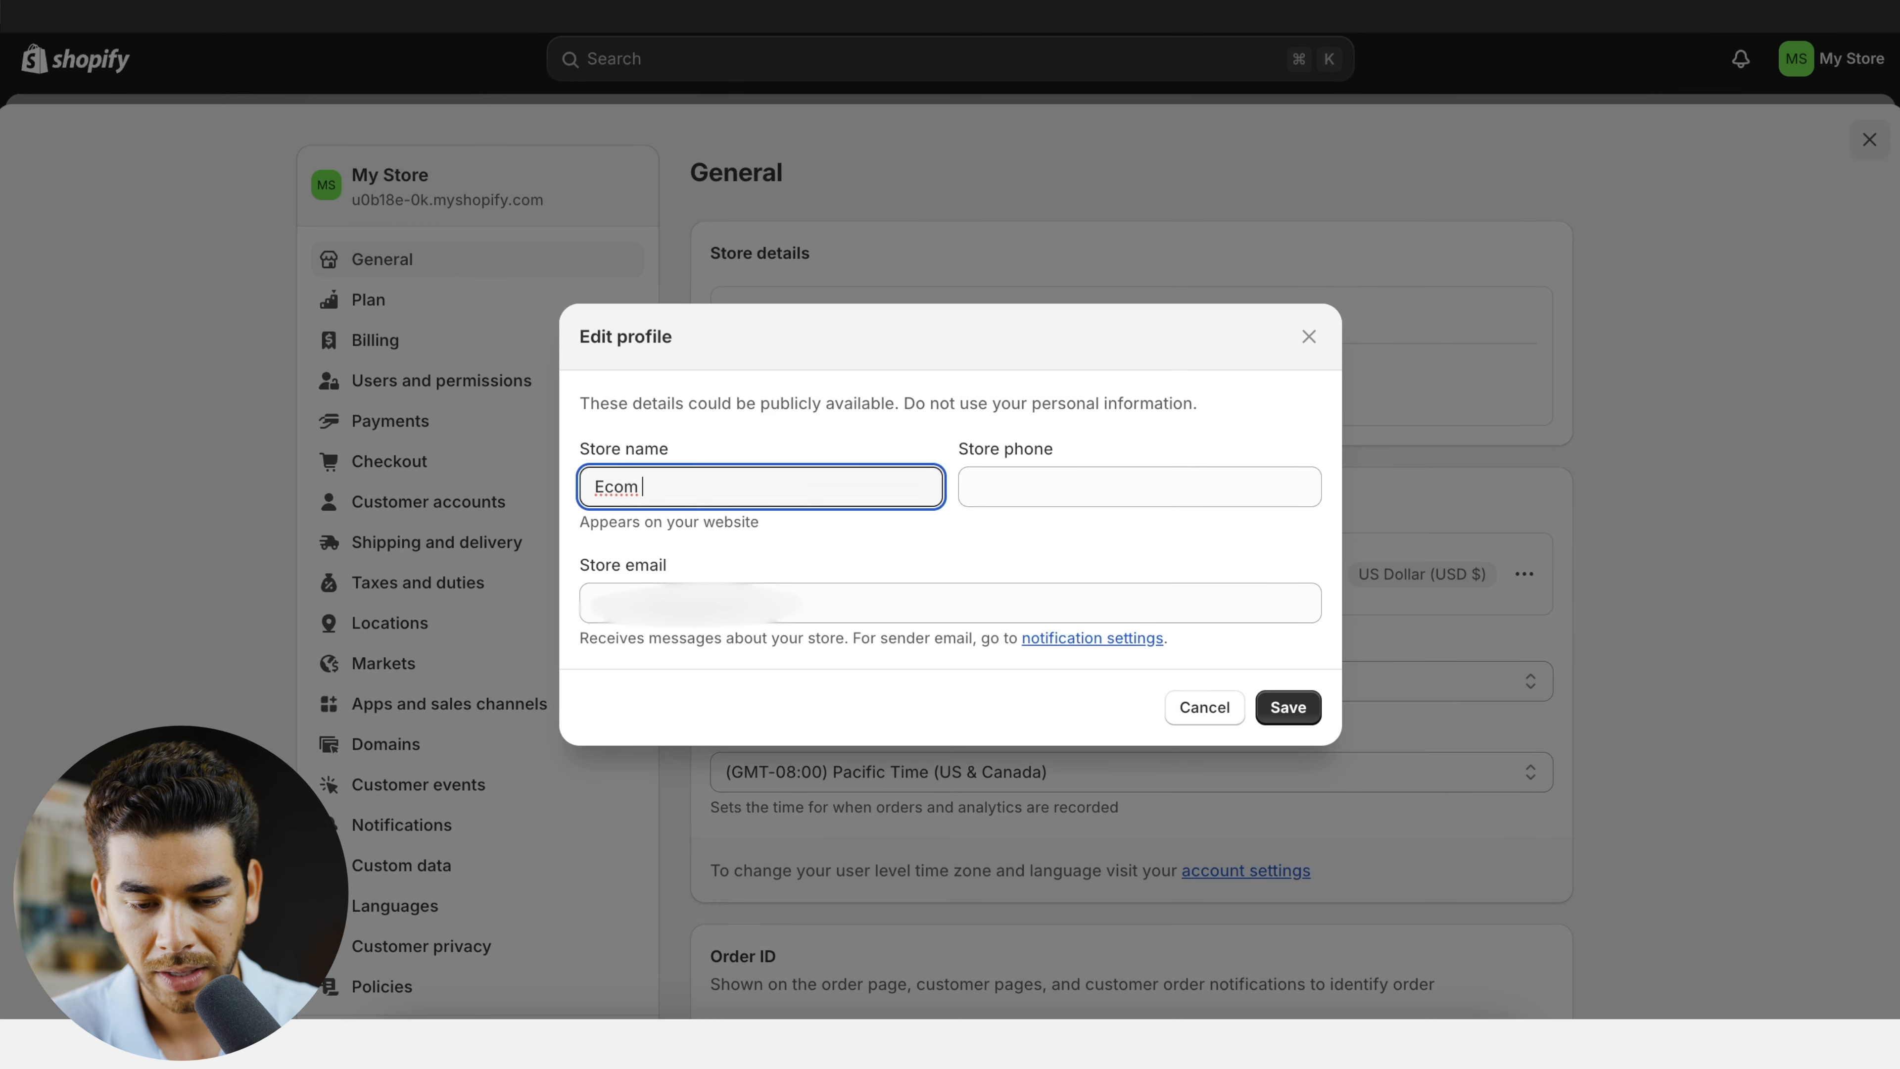
key("BackSpace")
key("BackSpace")
type("astery")
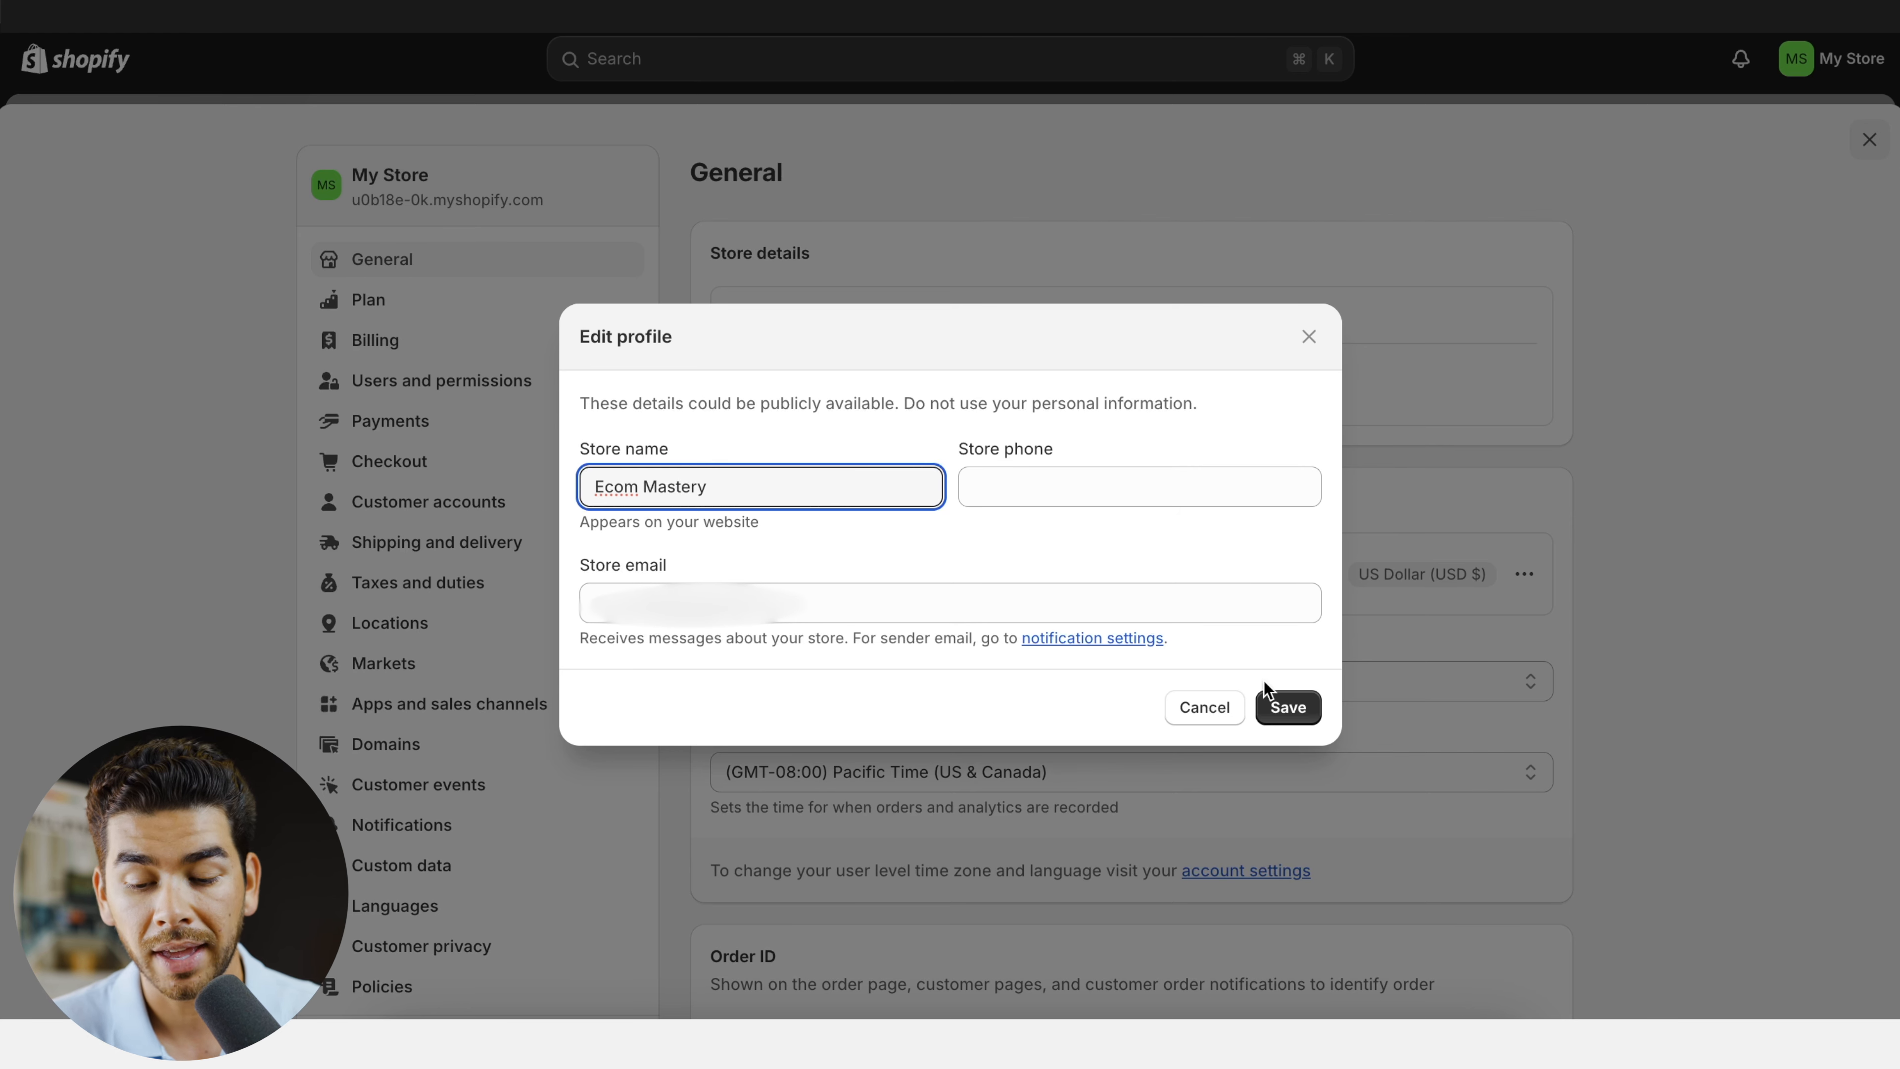
left_click(1282, 708)
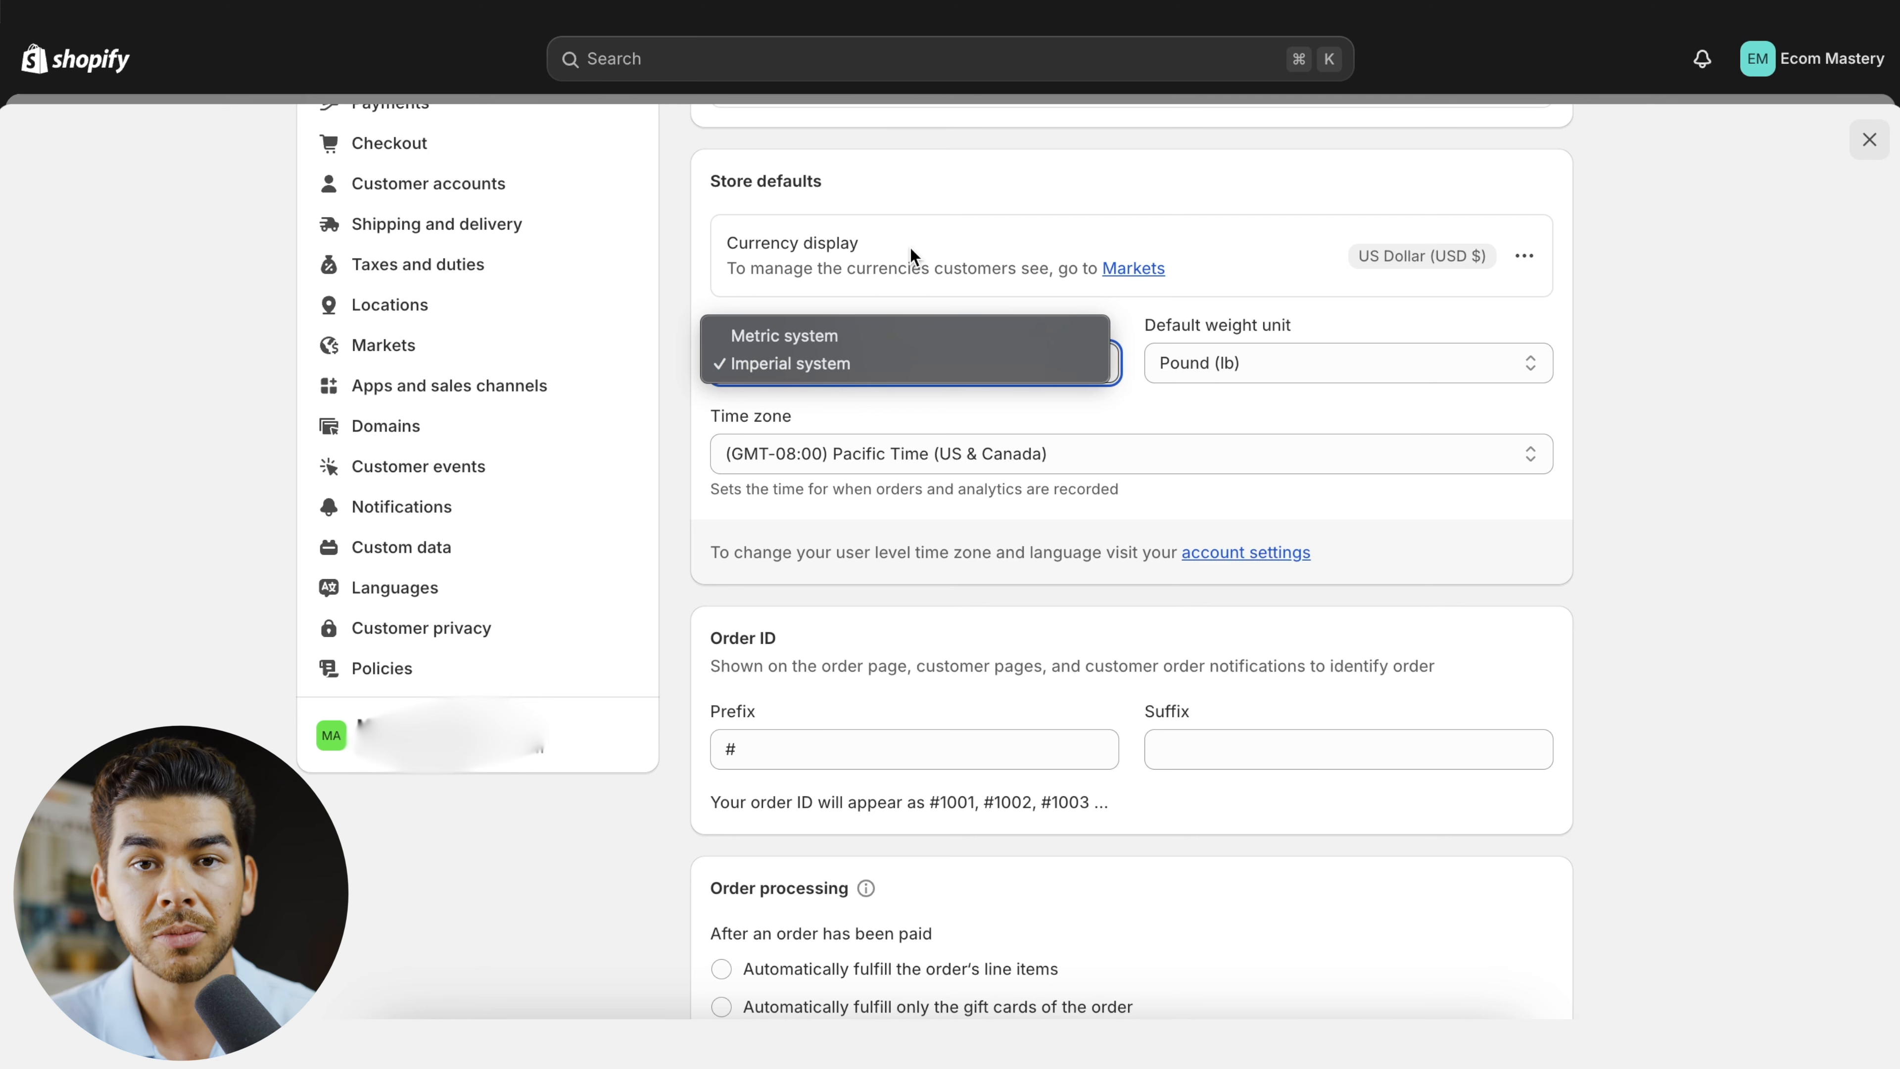
- Check the default weight unit choices, keeping Pound (lb), and review the order ID, order processing, brand assets and resources sections
left_click(1282, 374)
left_click(1281, 374)
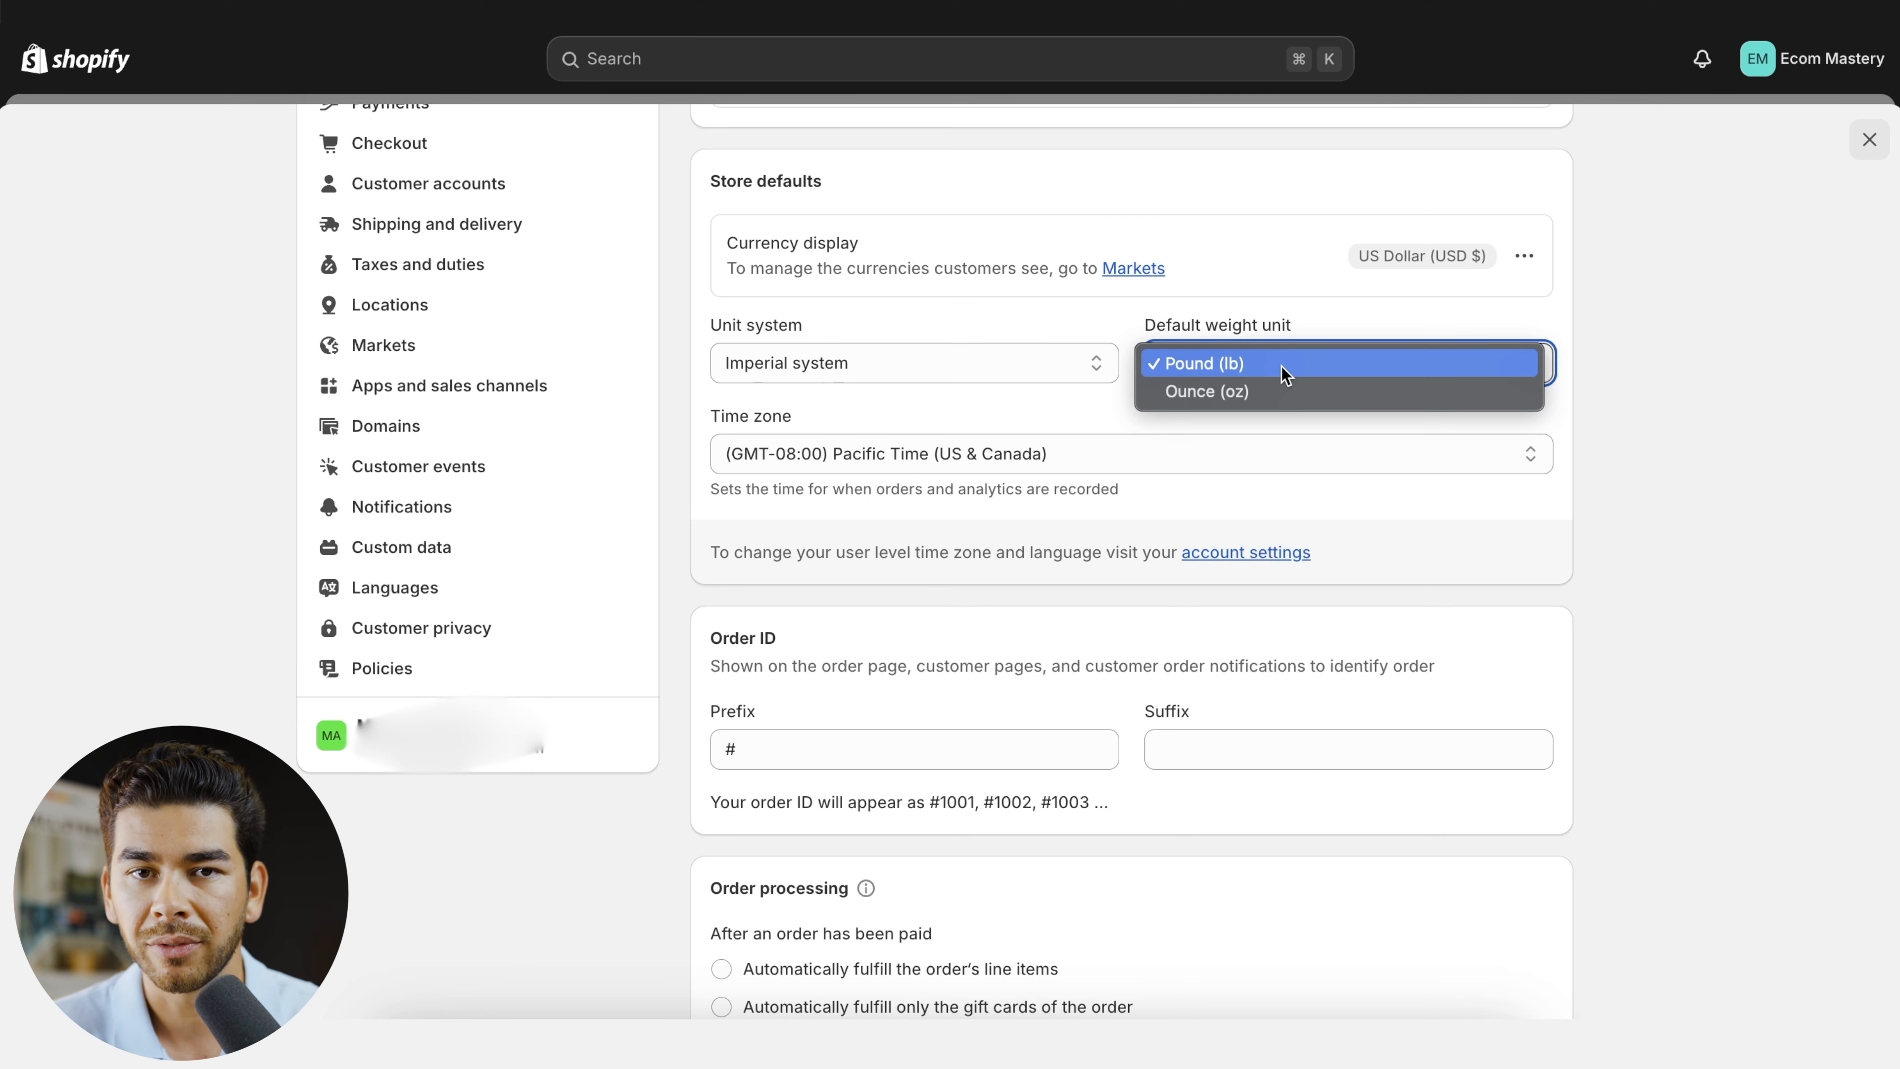
left_click(1285, 368)
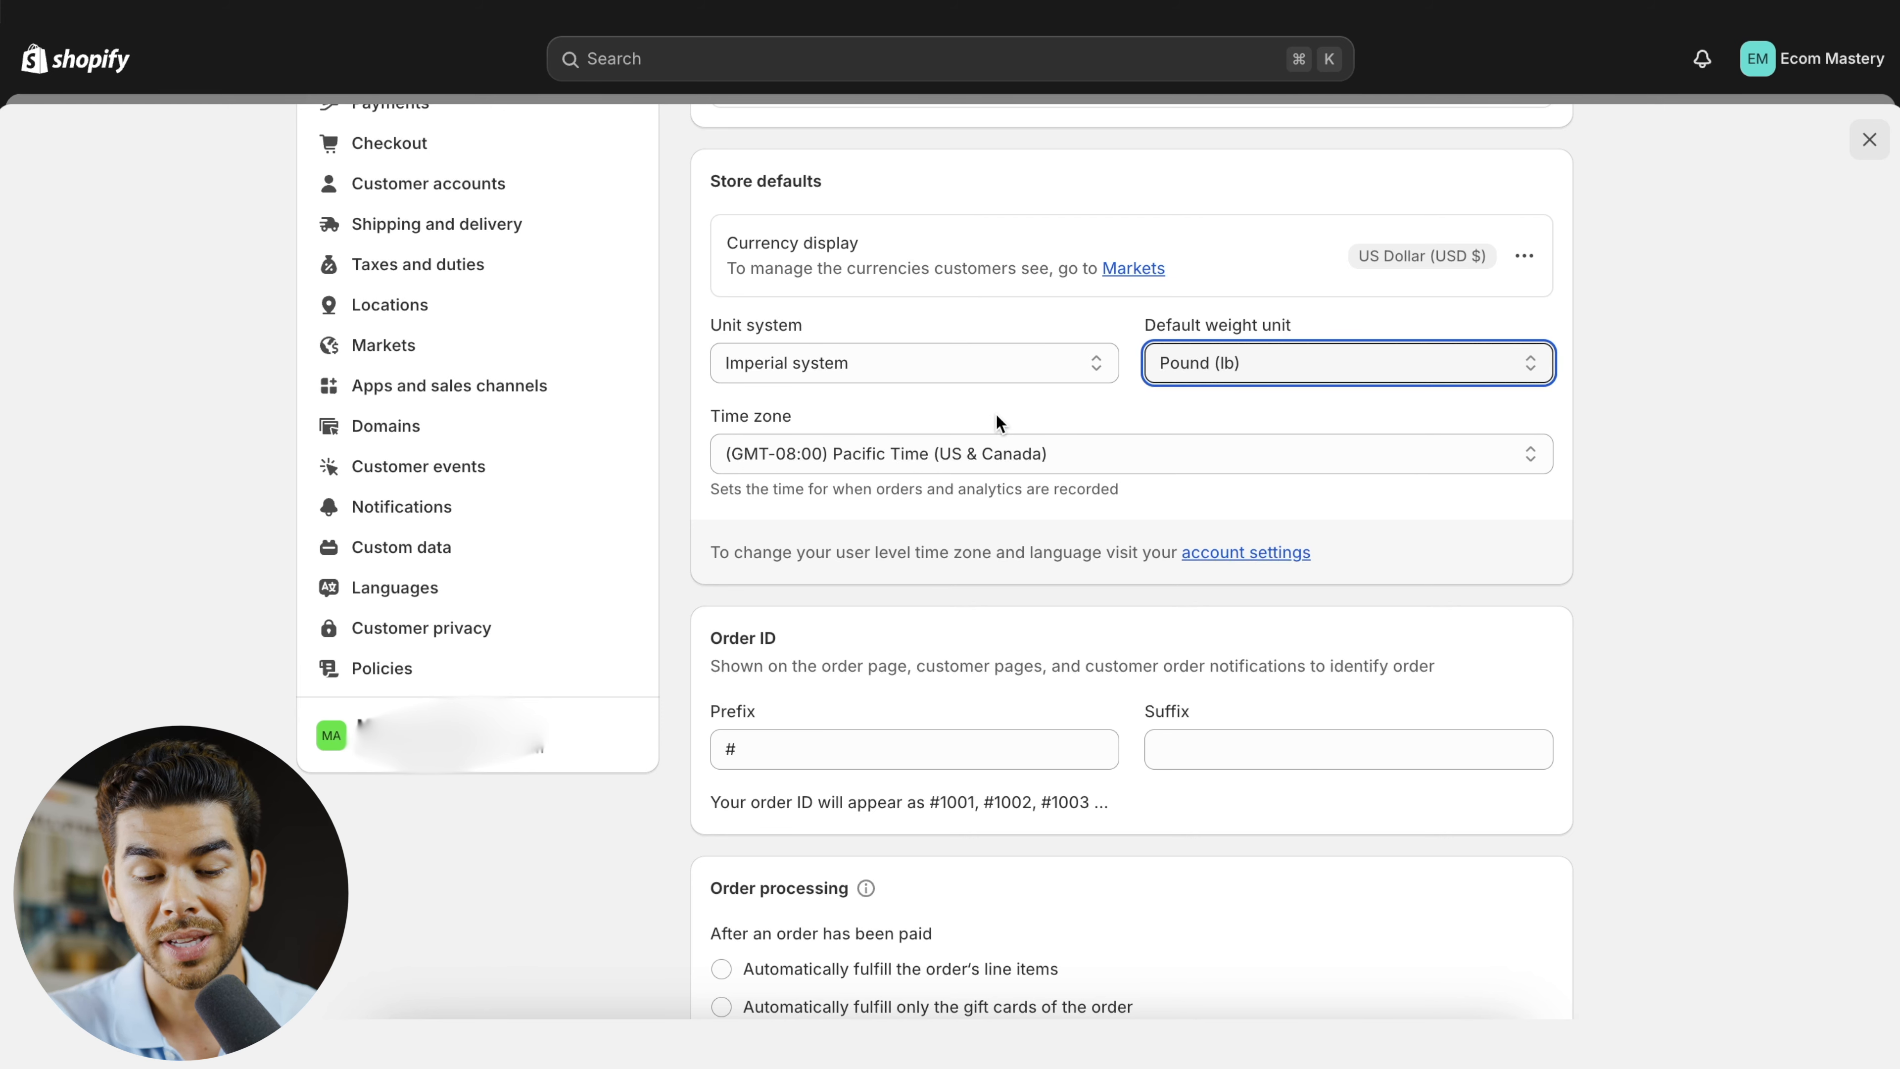
scroll(877, 453, "down", 4)
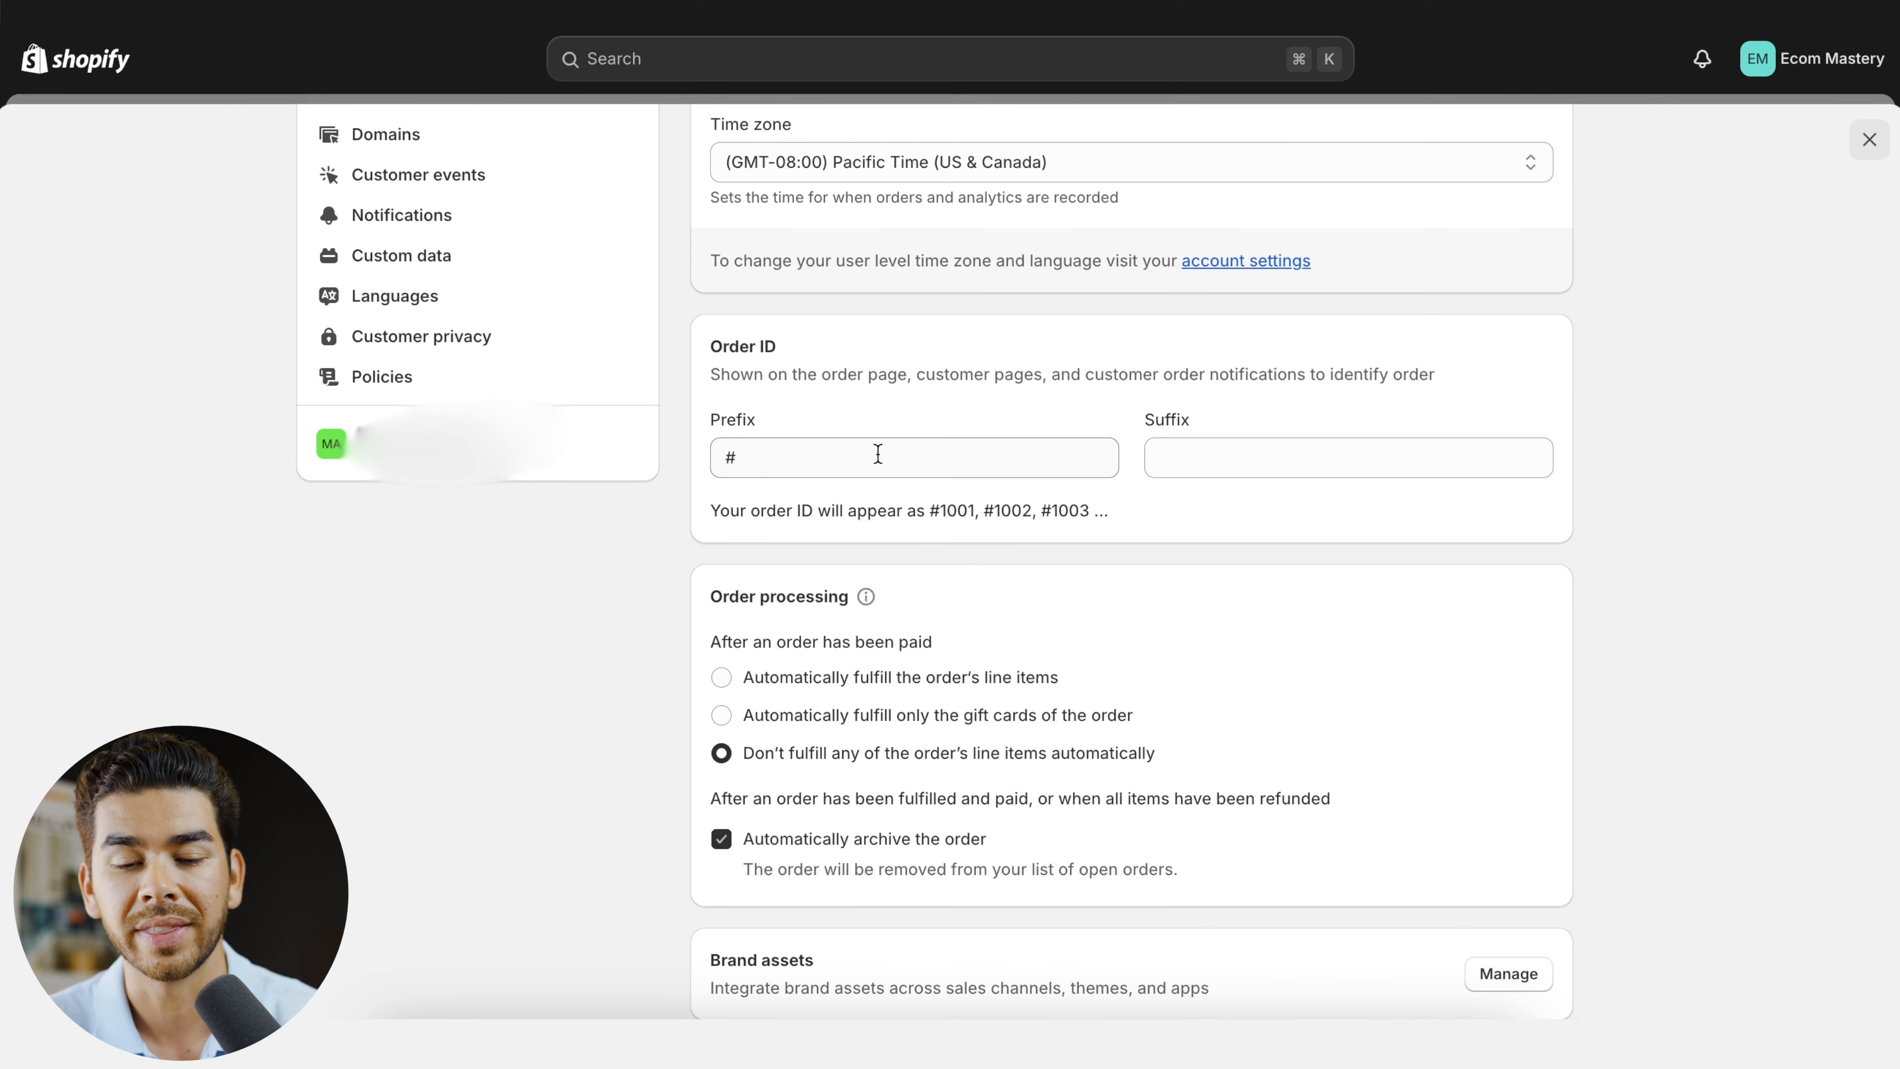
scroll(877, 454, "down", 2)
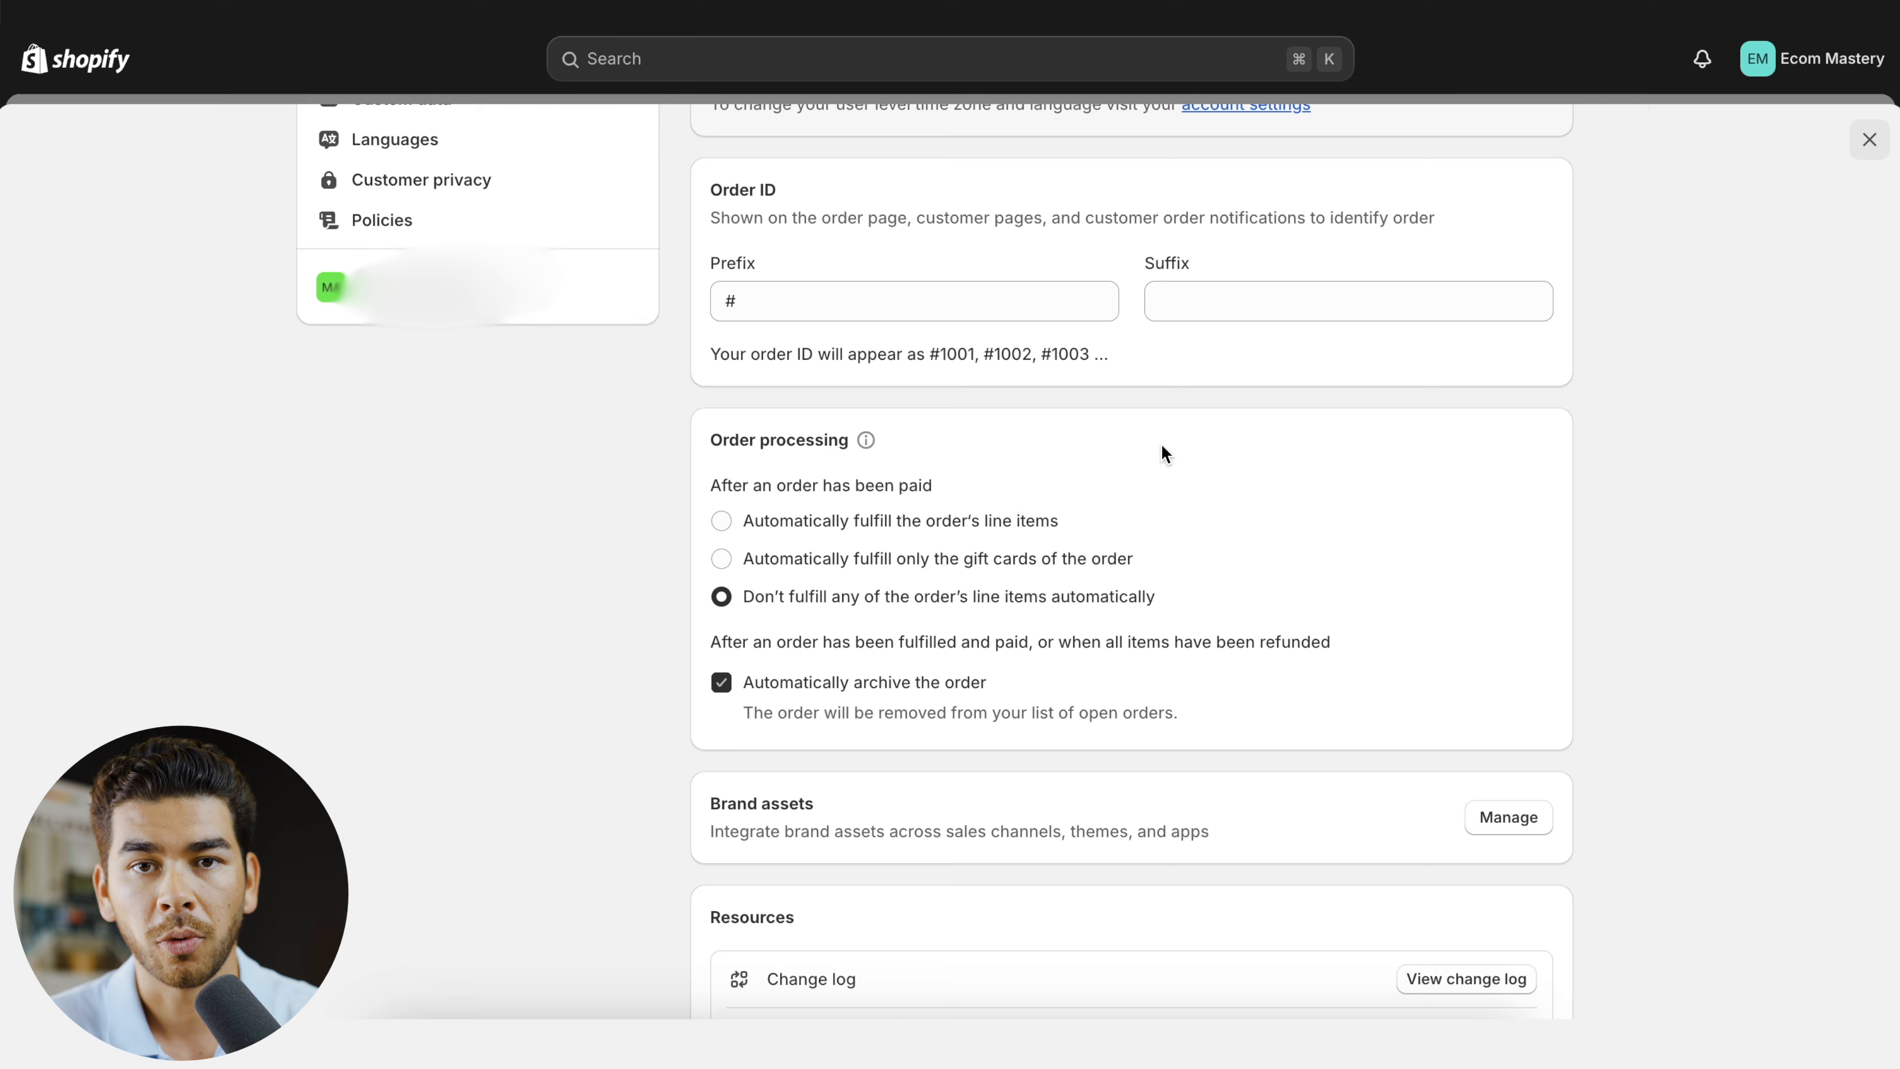
scroll(1082, 272, "down", 2)
scroll(935, 496, "down", 2)
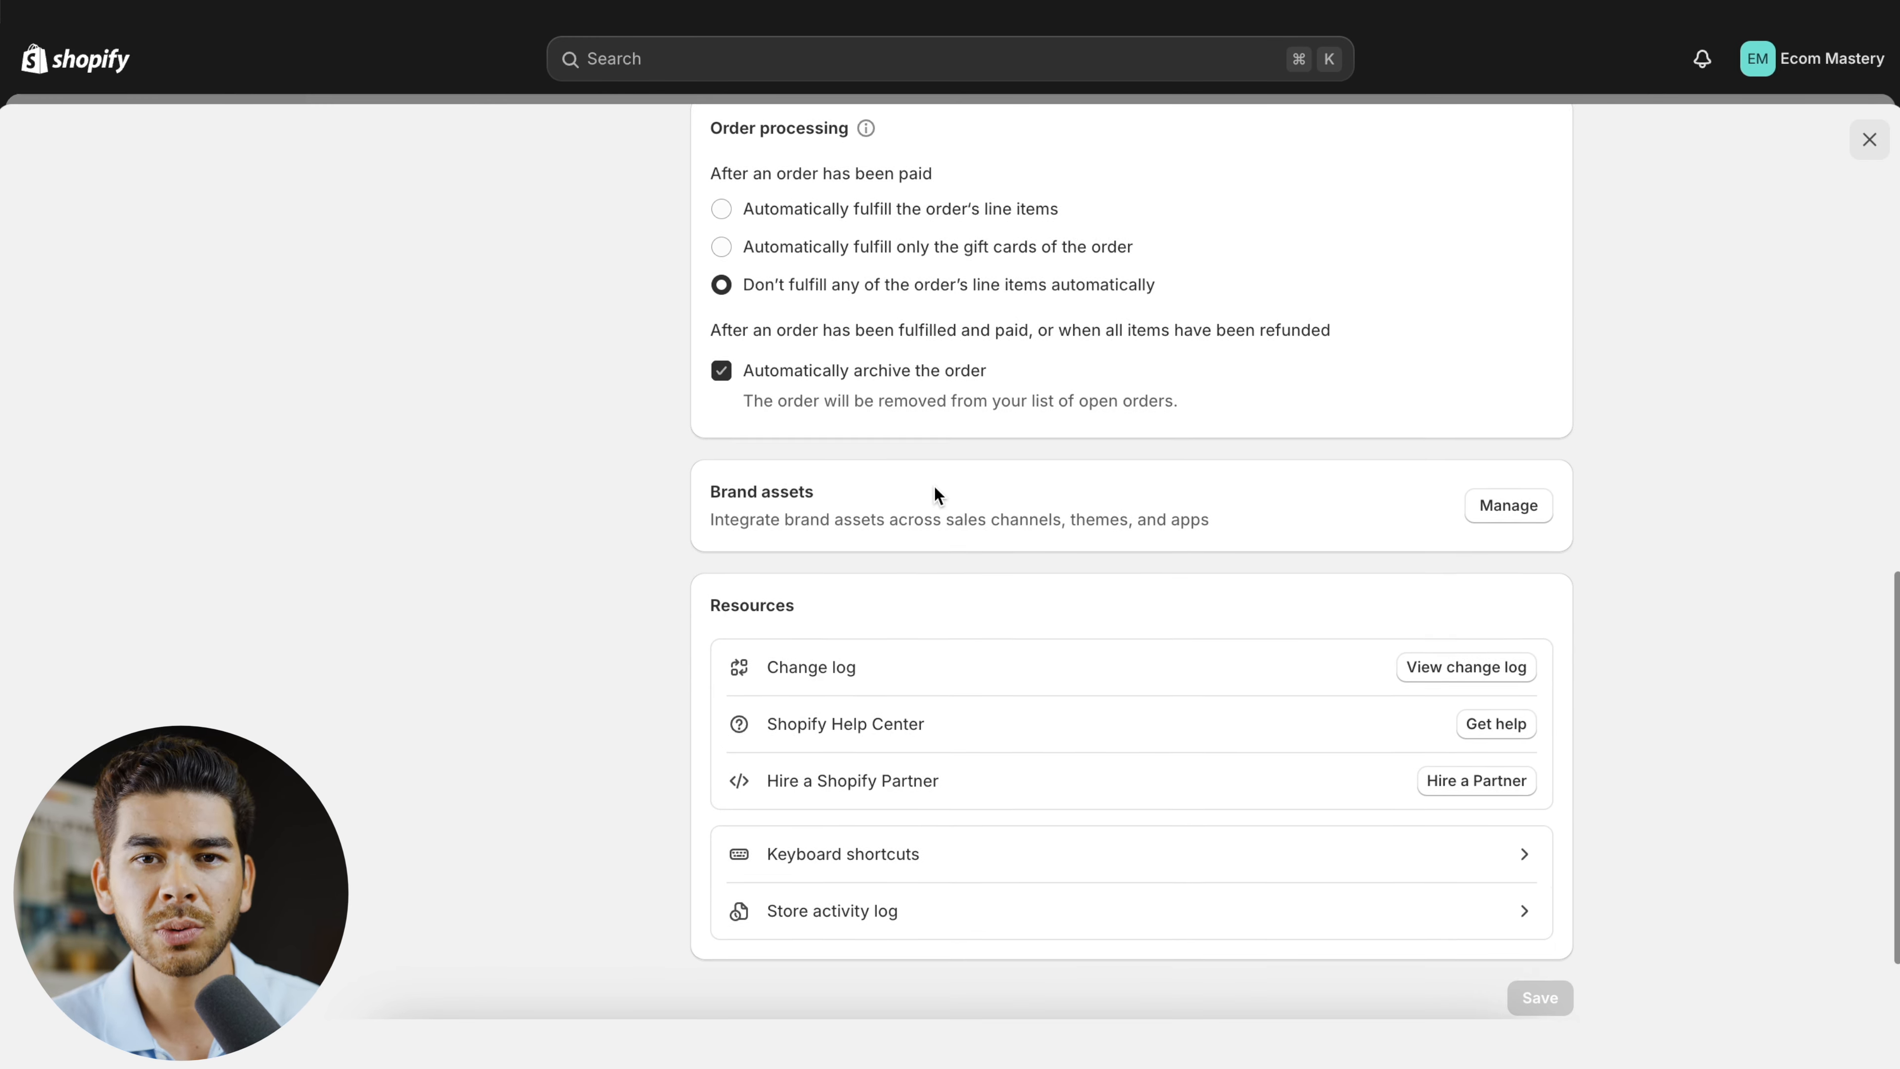
scroll(935, 497, "up", 4)
scroll(936, 496, "up", 9)
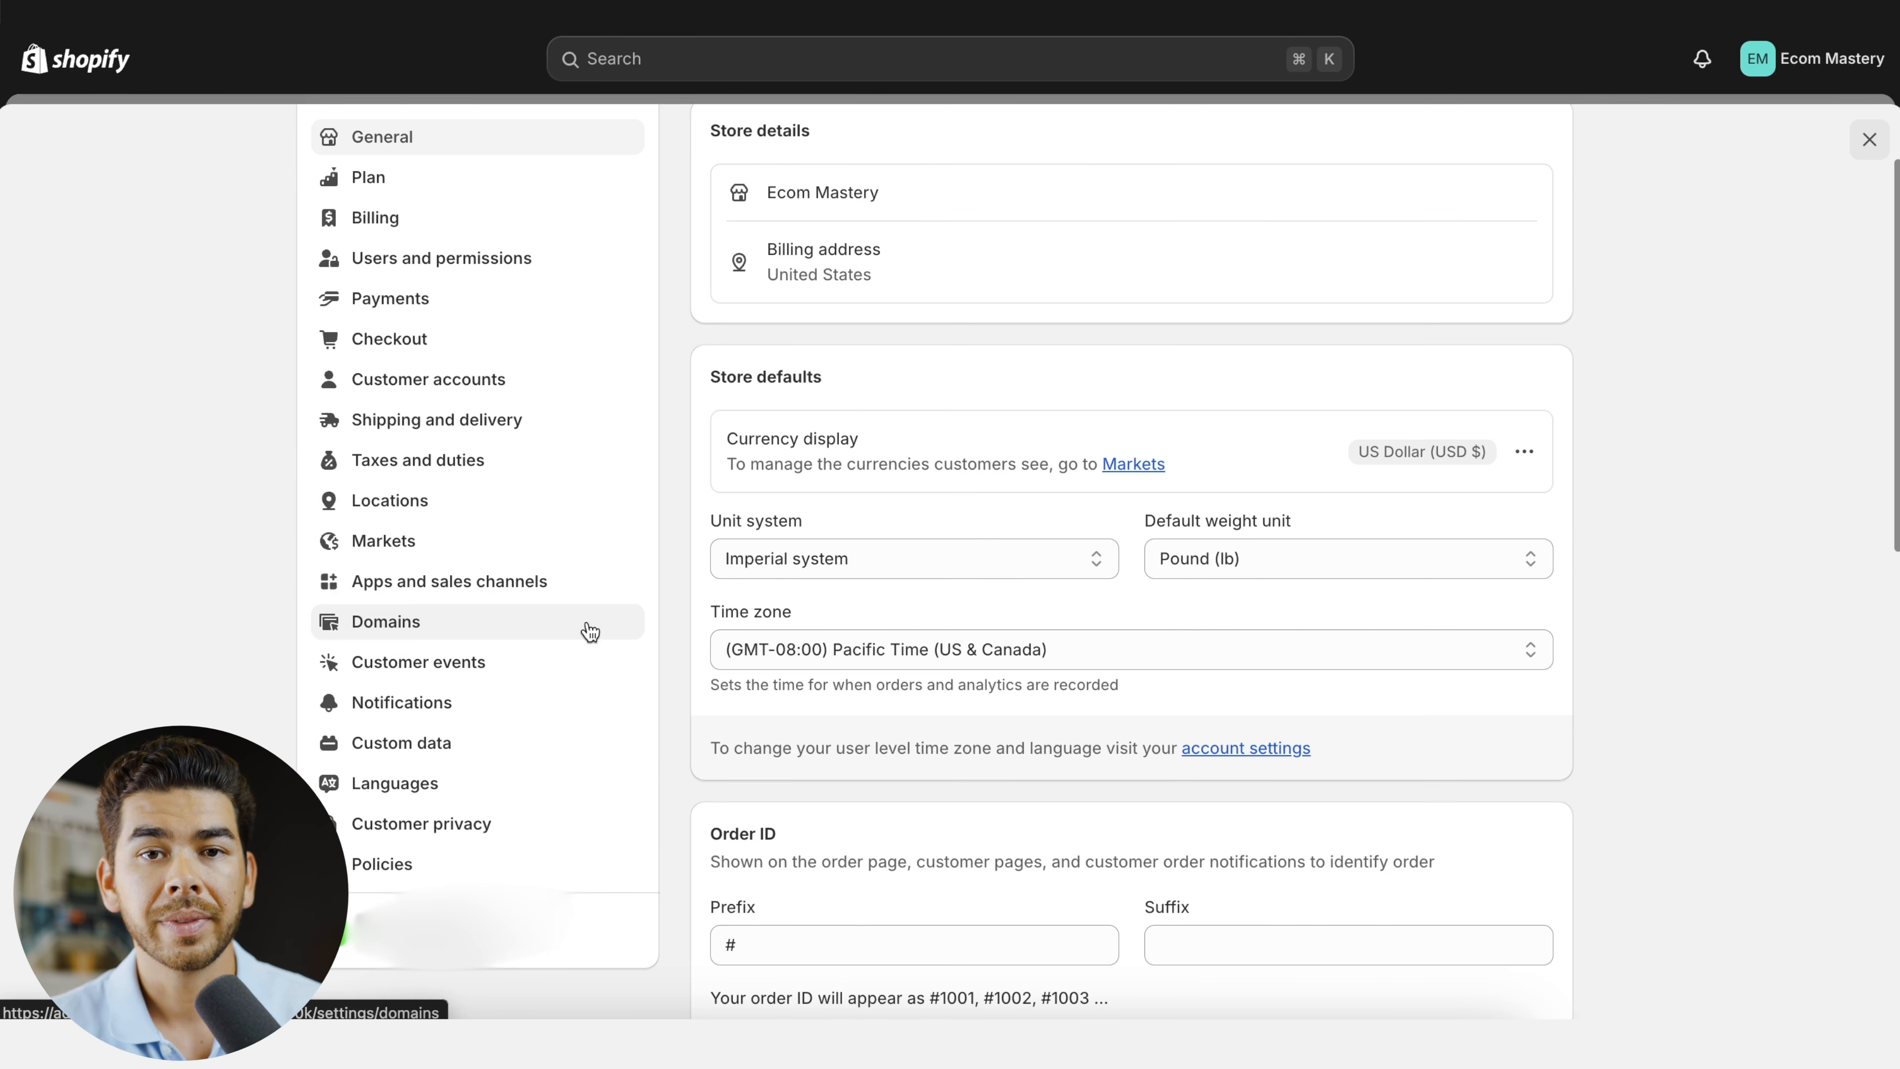
- Open the domain settings and examine the options for buying, connecting or changing the store's domain
left_click(590, 633)
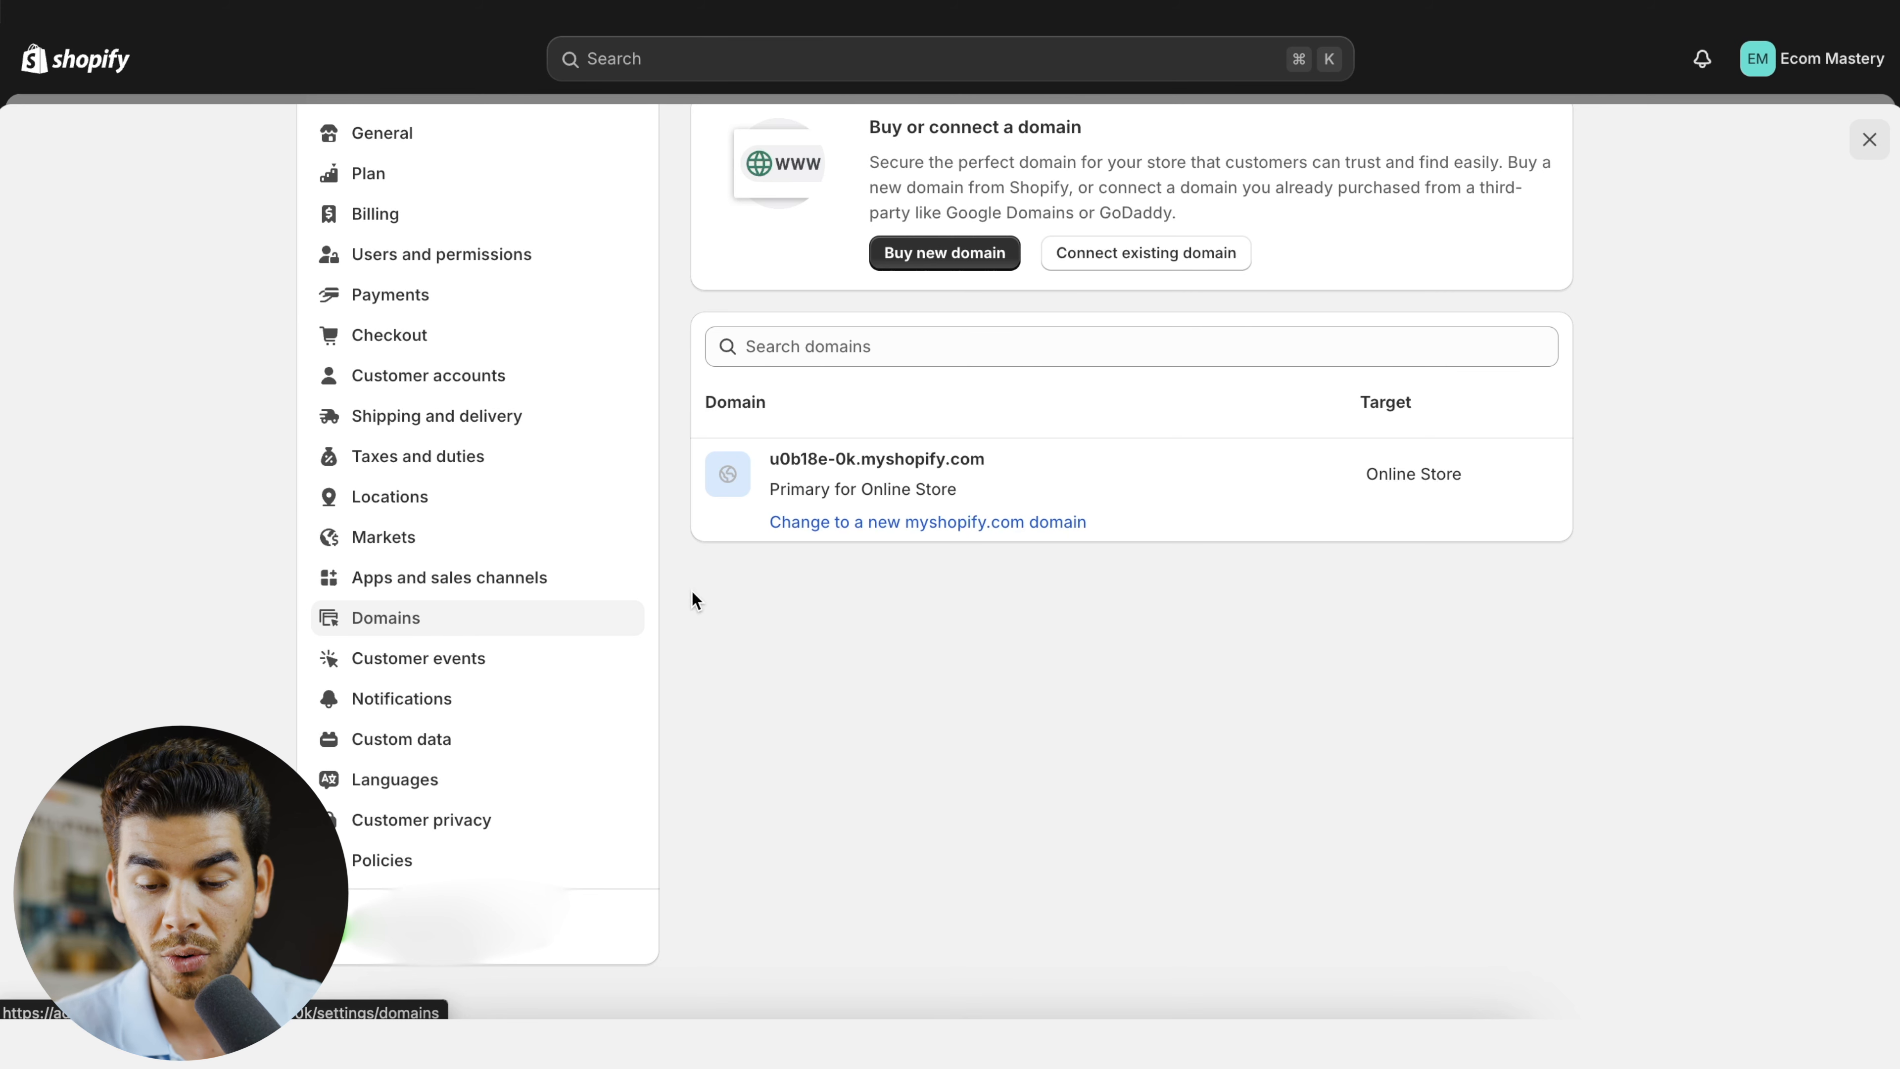
scroll(1001, 573, "up", 1)
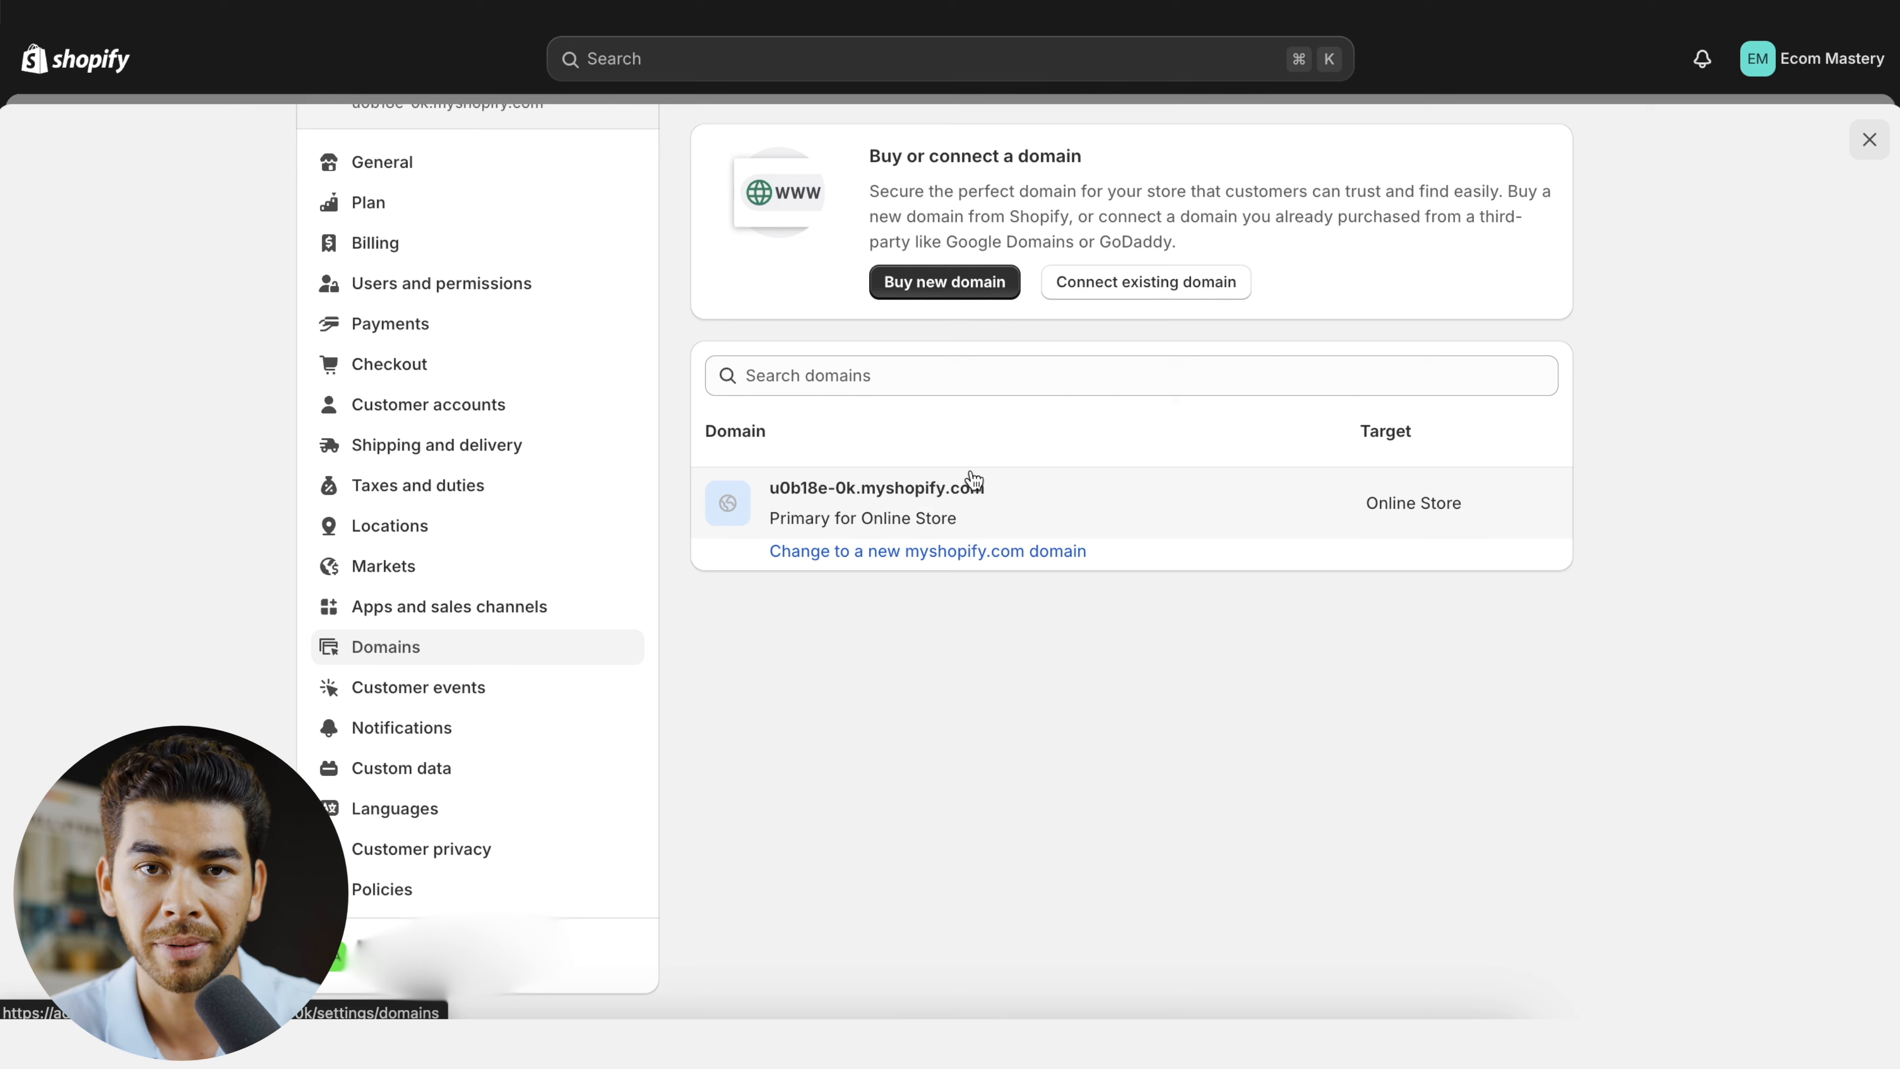
scroll(1038, 572, "up", 3)
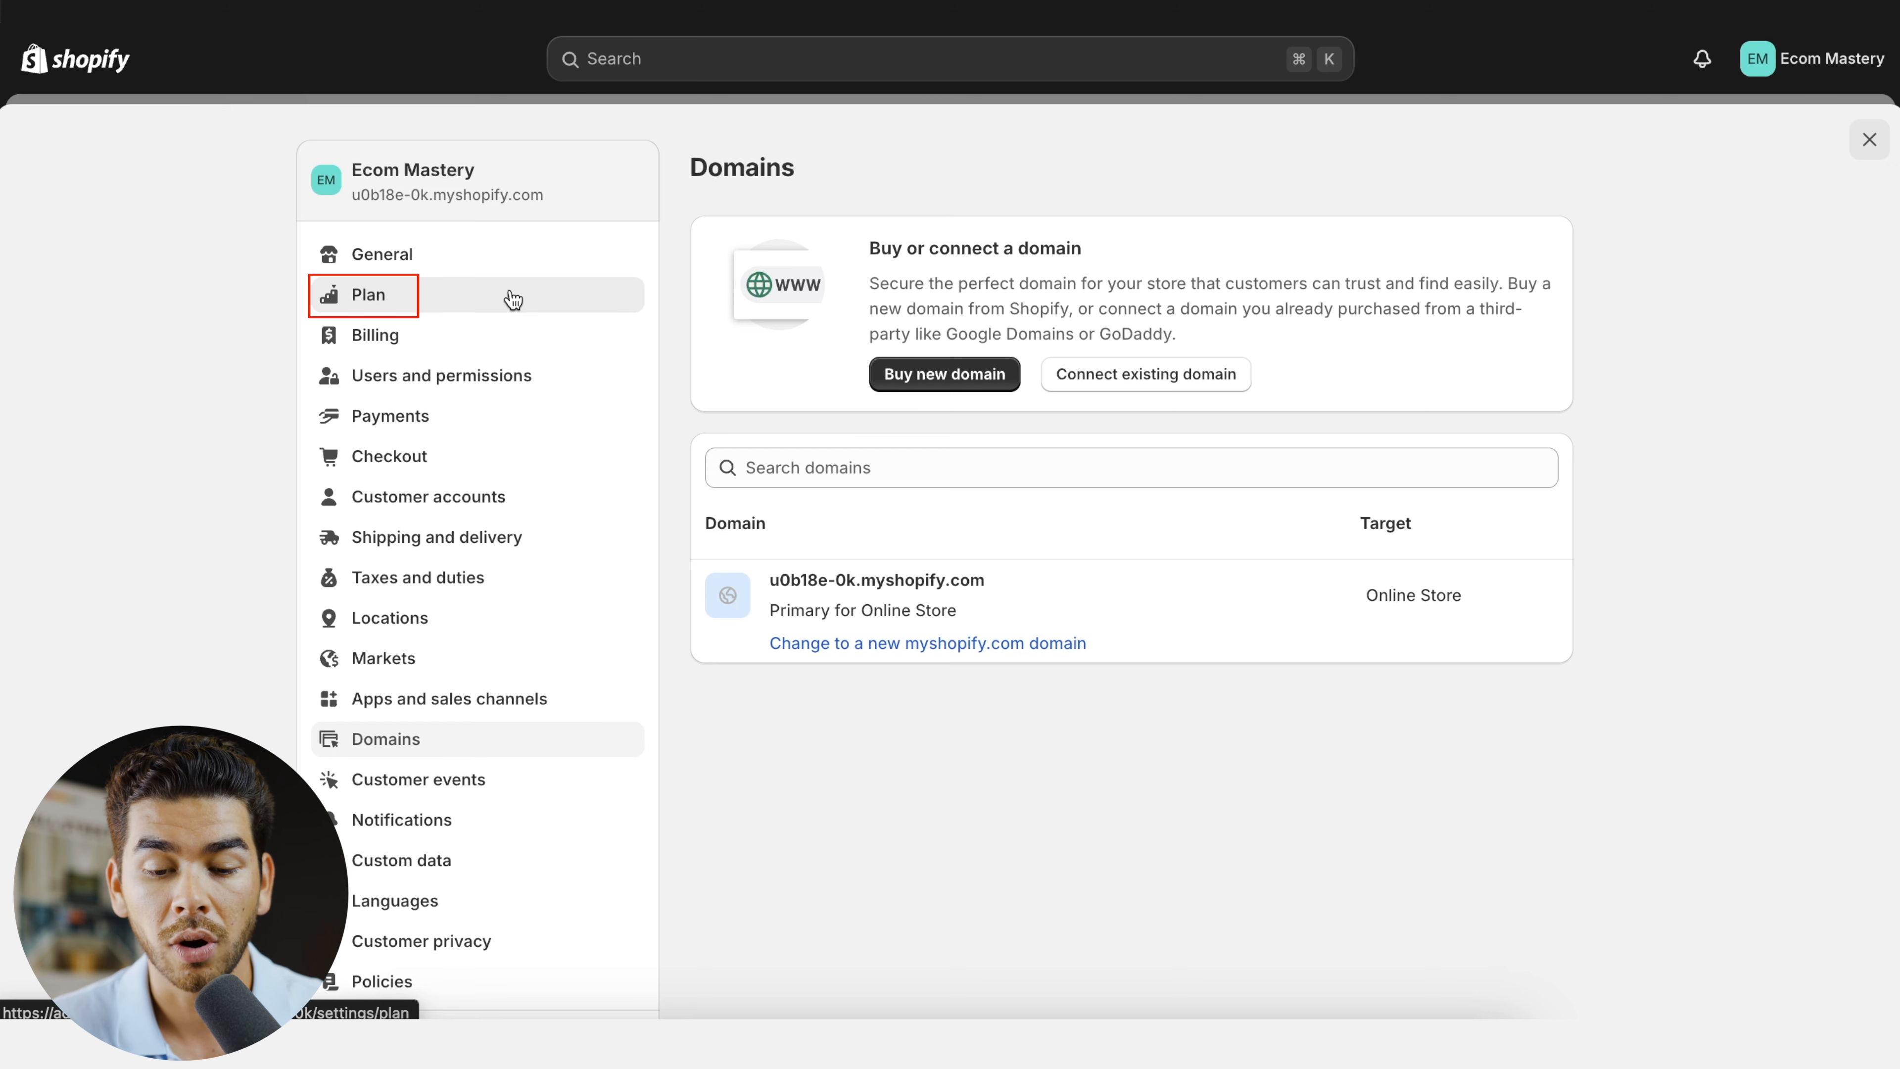
- Open the plan selection from the store's plan settings and compare the Basic, Shopify, Advanced and Plus plans' prices, card rates and features
left_click(513, 299)
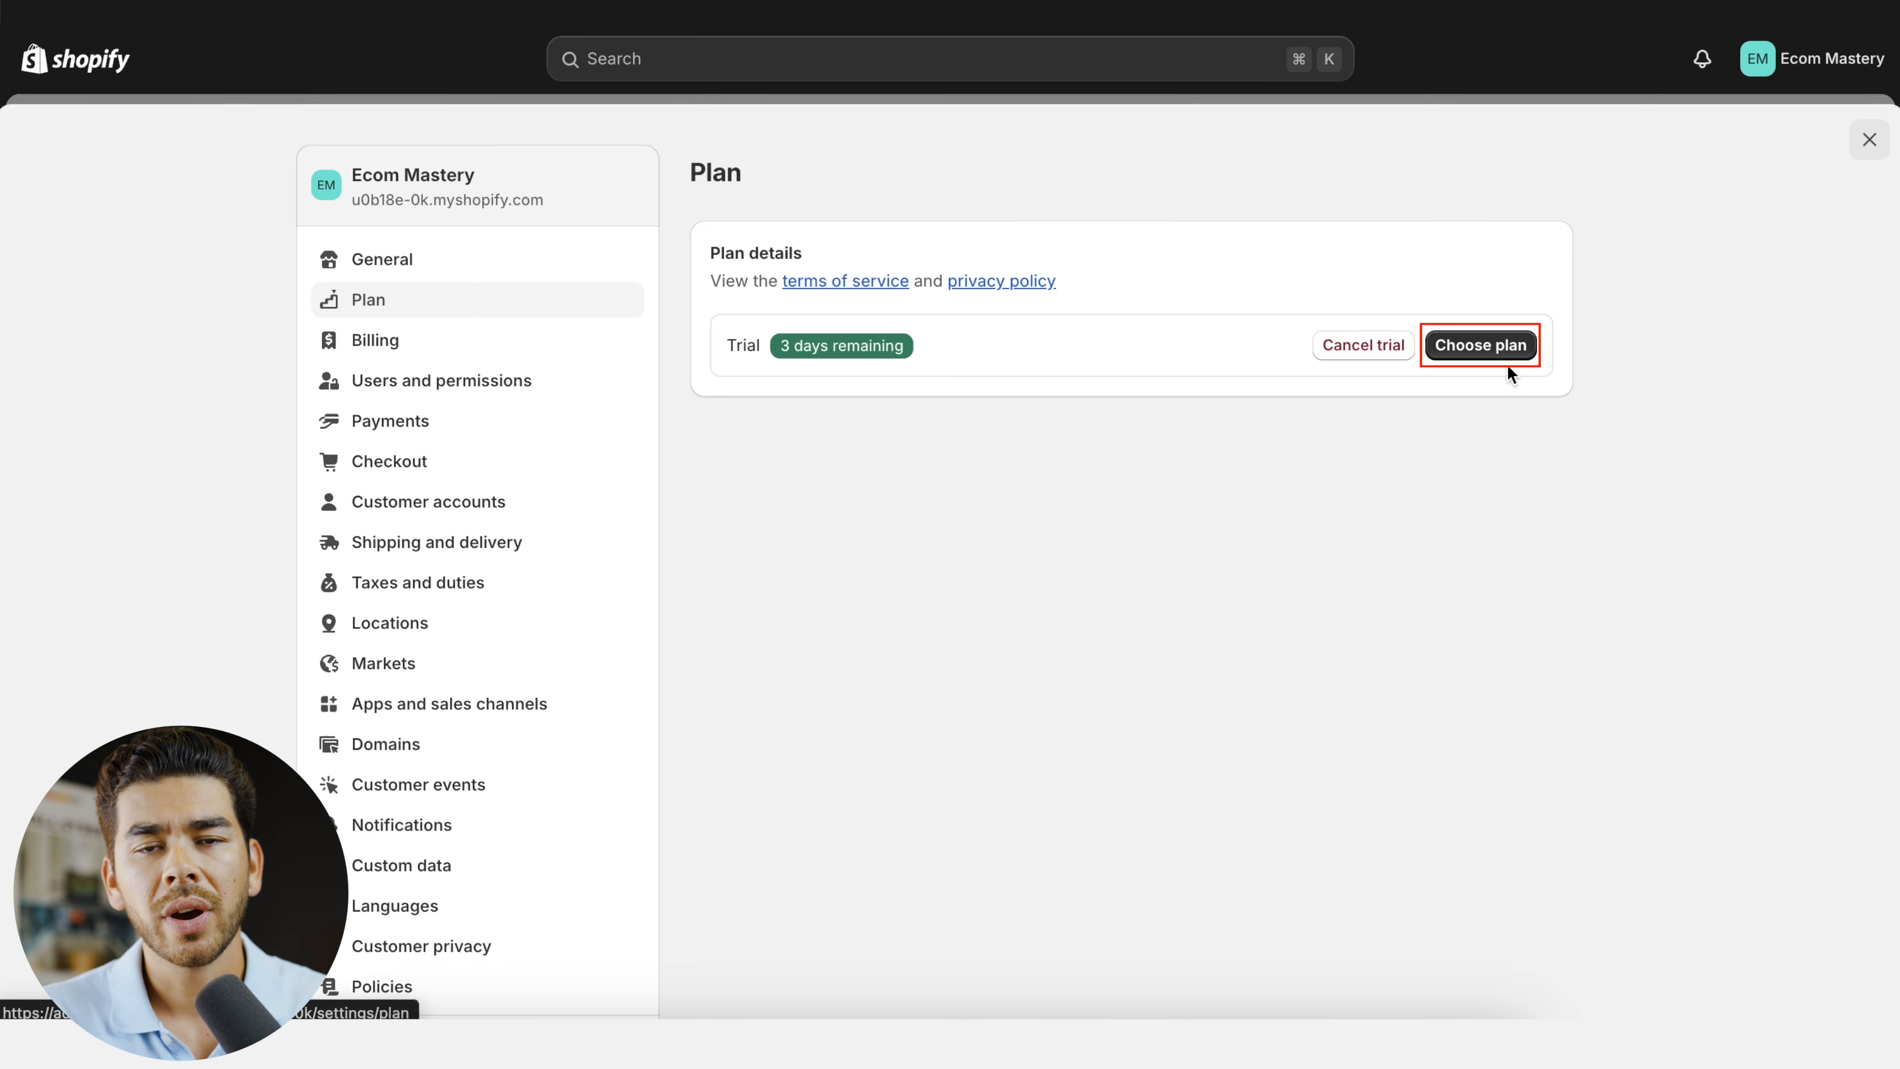
left_click(1499, 349)
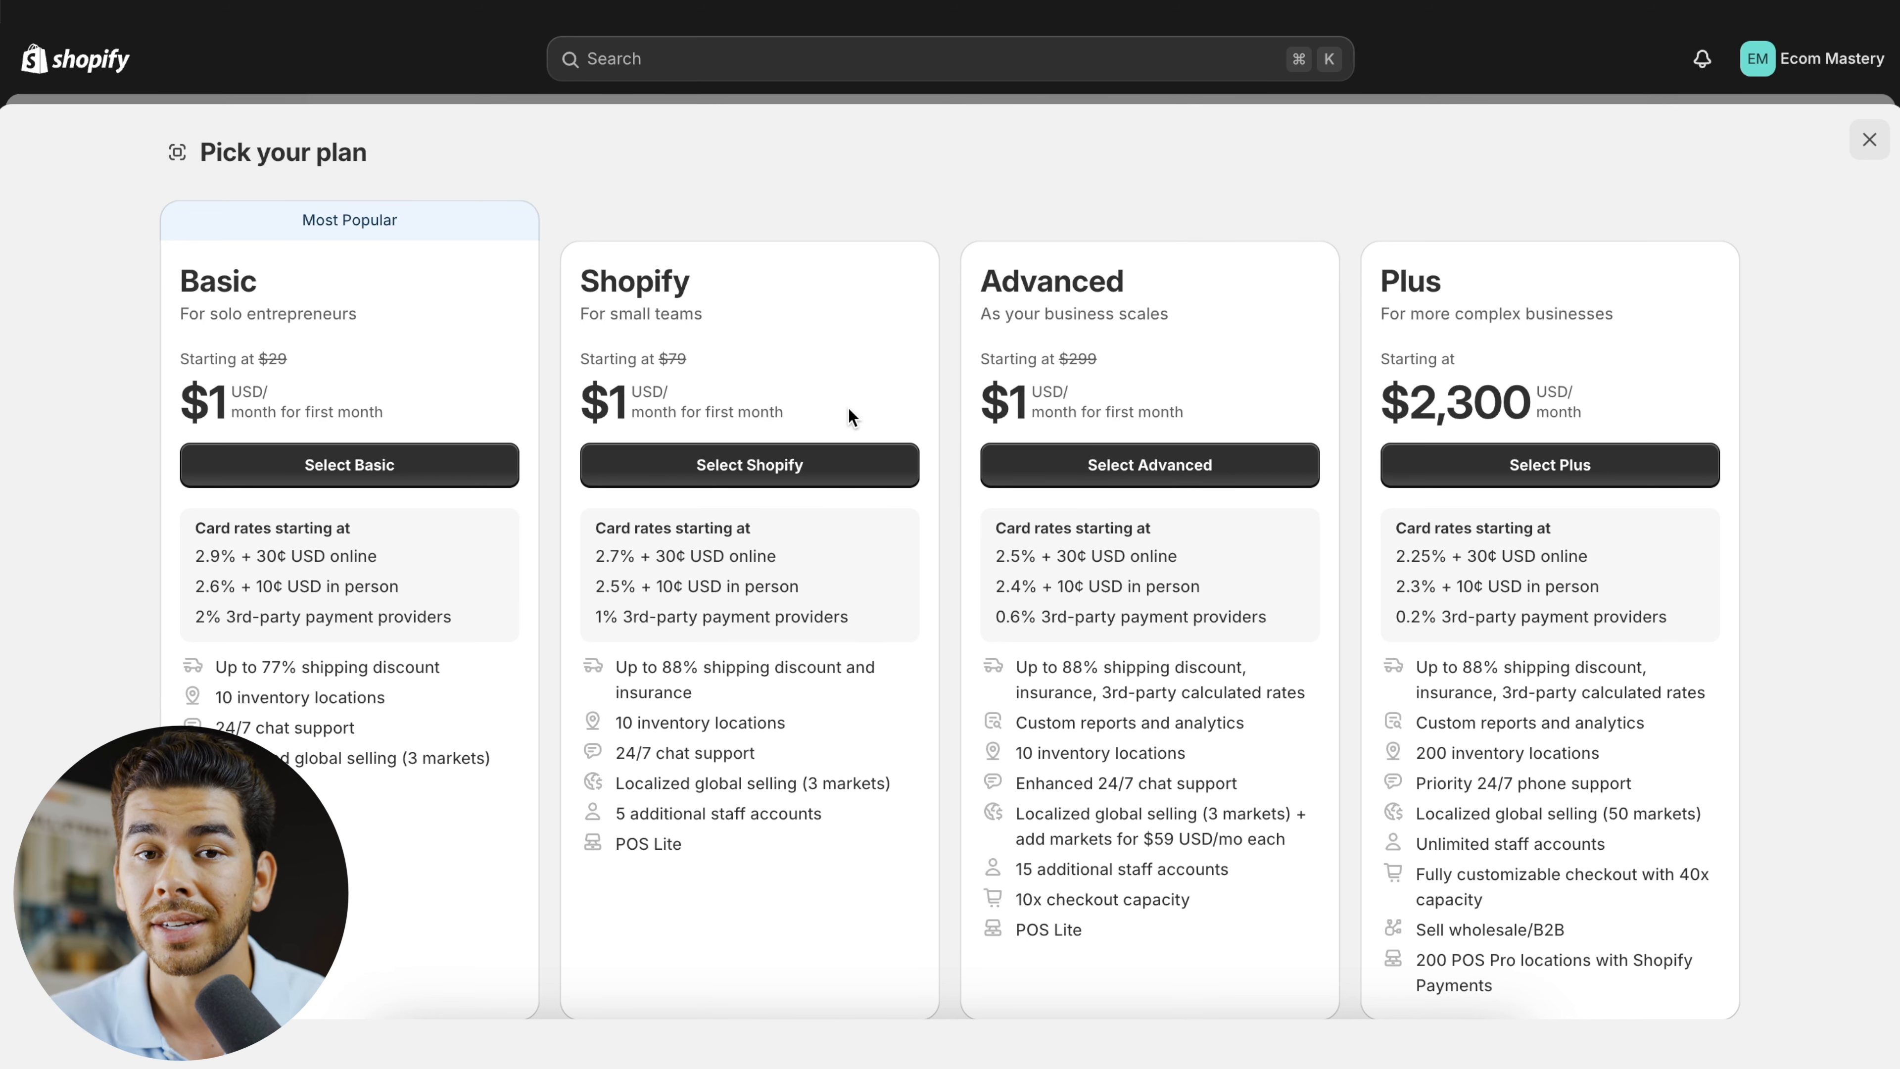
scroll(407, 337, "down", 2)
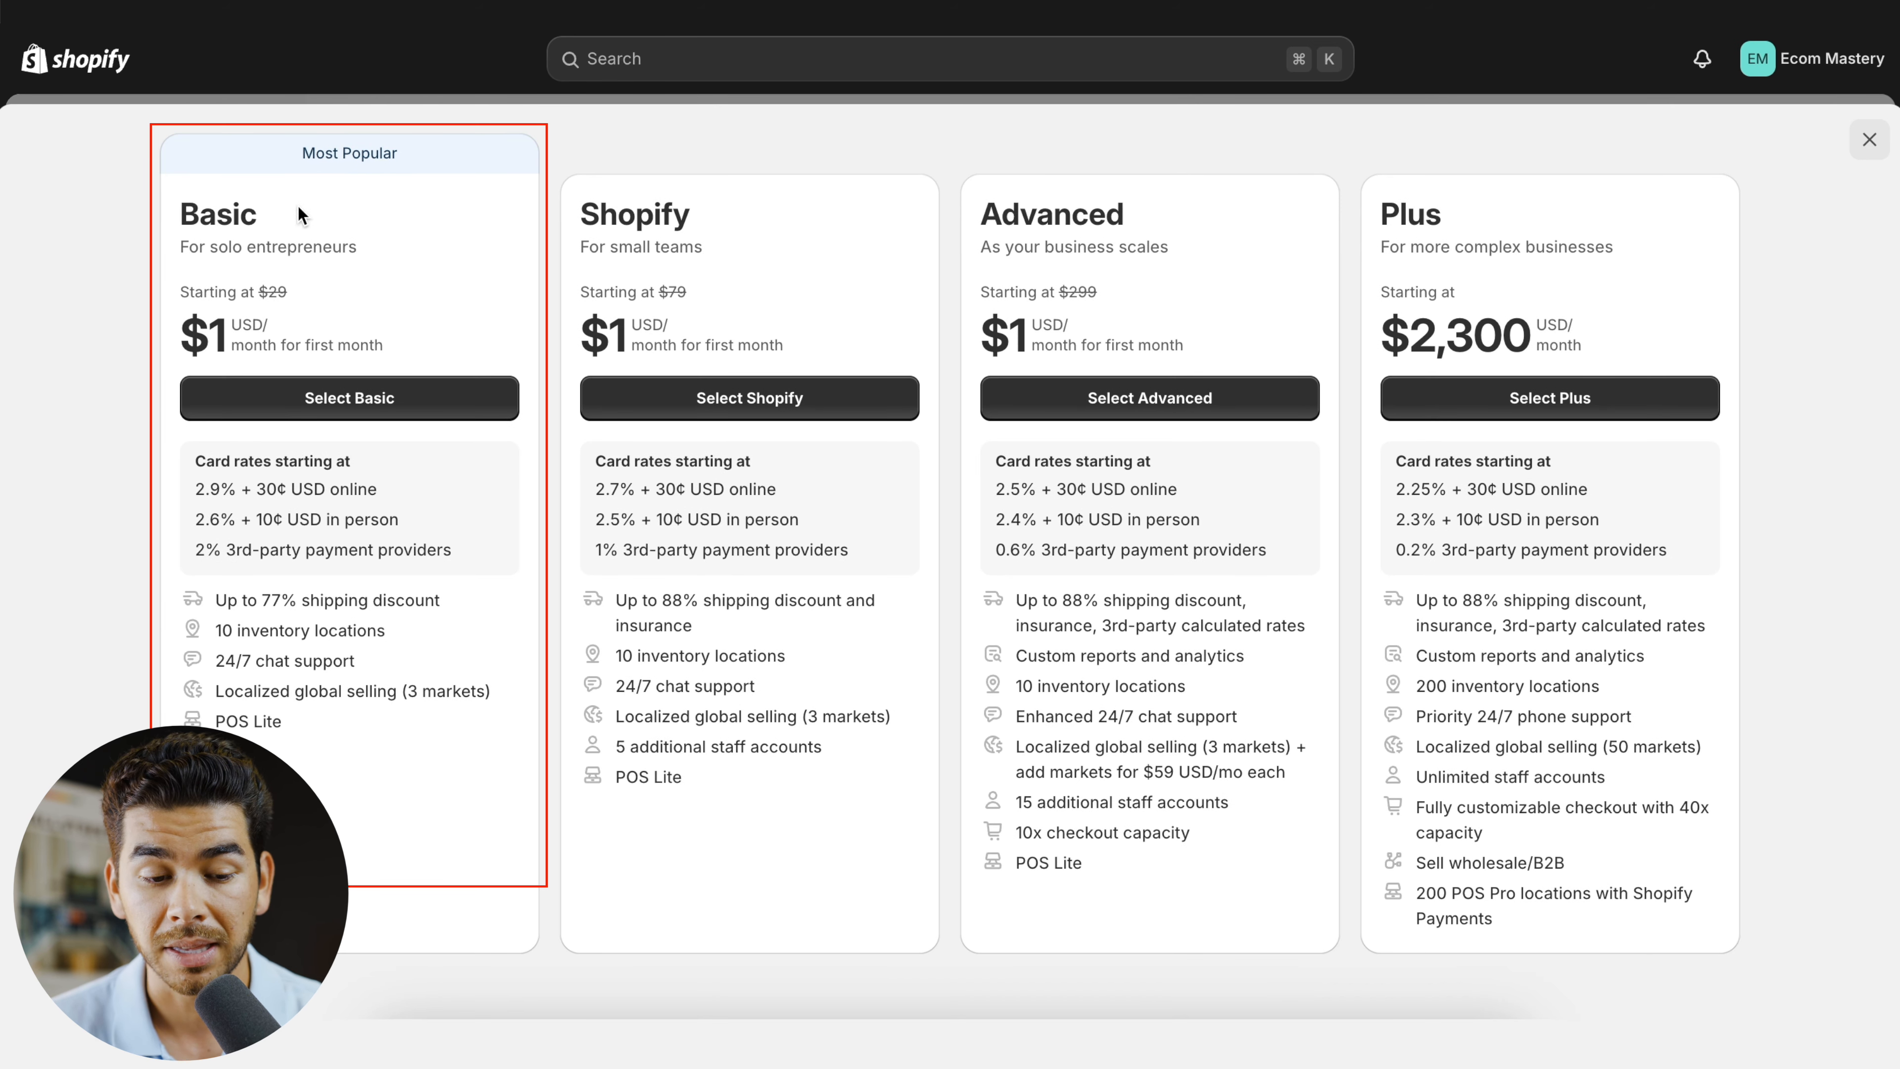
scroll(446, 292, "up", 2)
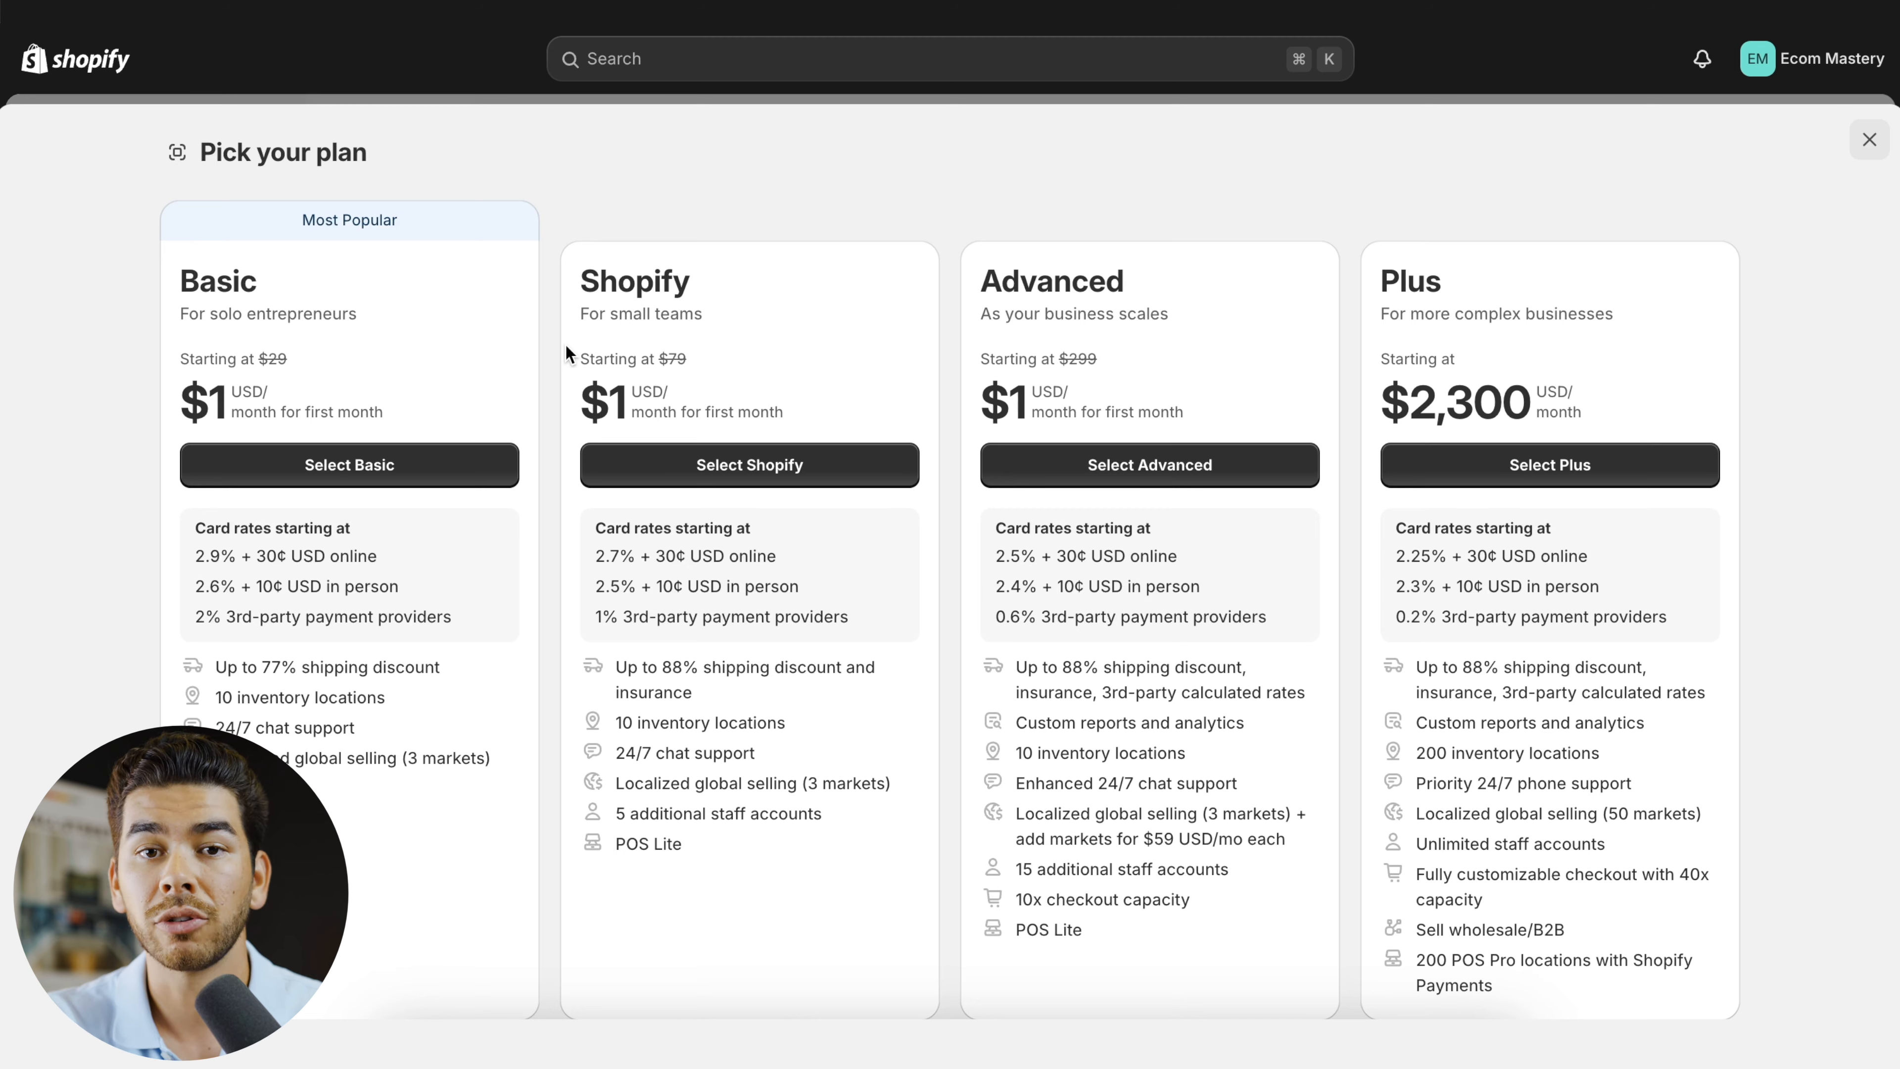
scroll(365, 514, "down", 1)
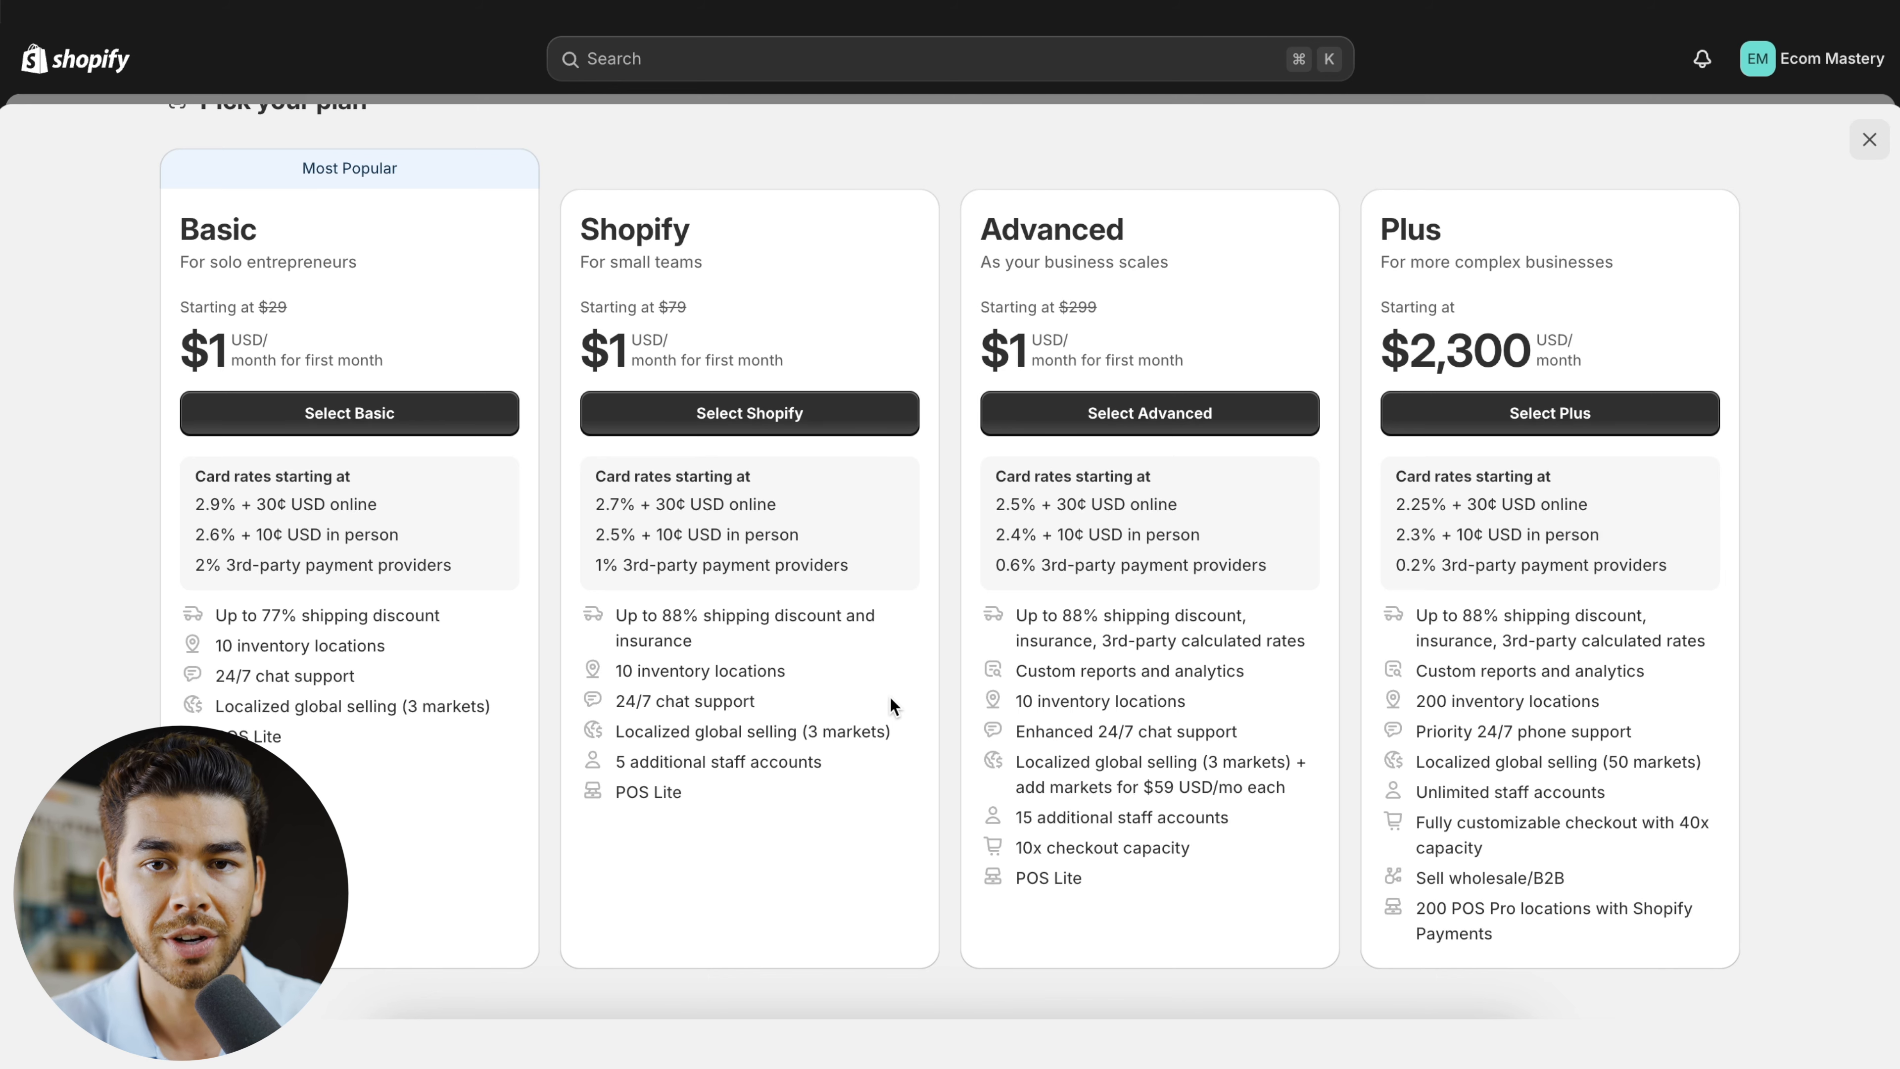
scroll(890, 705, "up", 1)
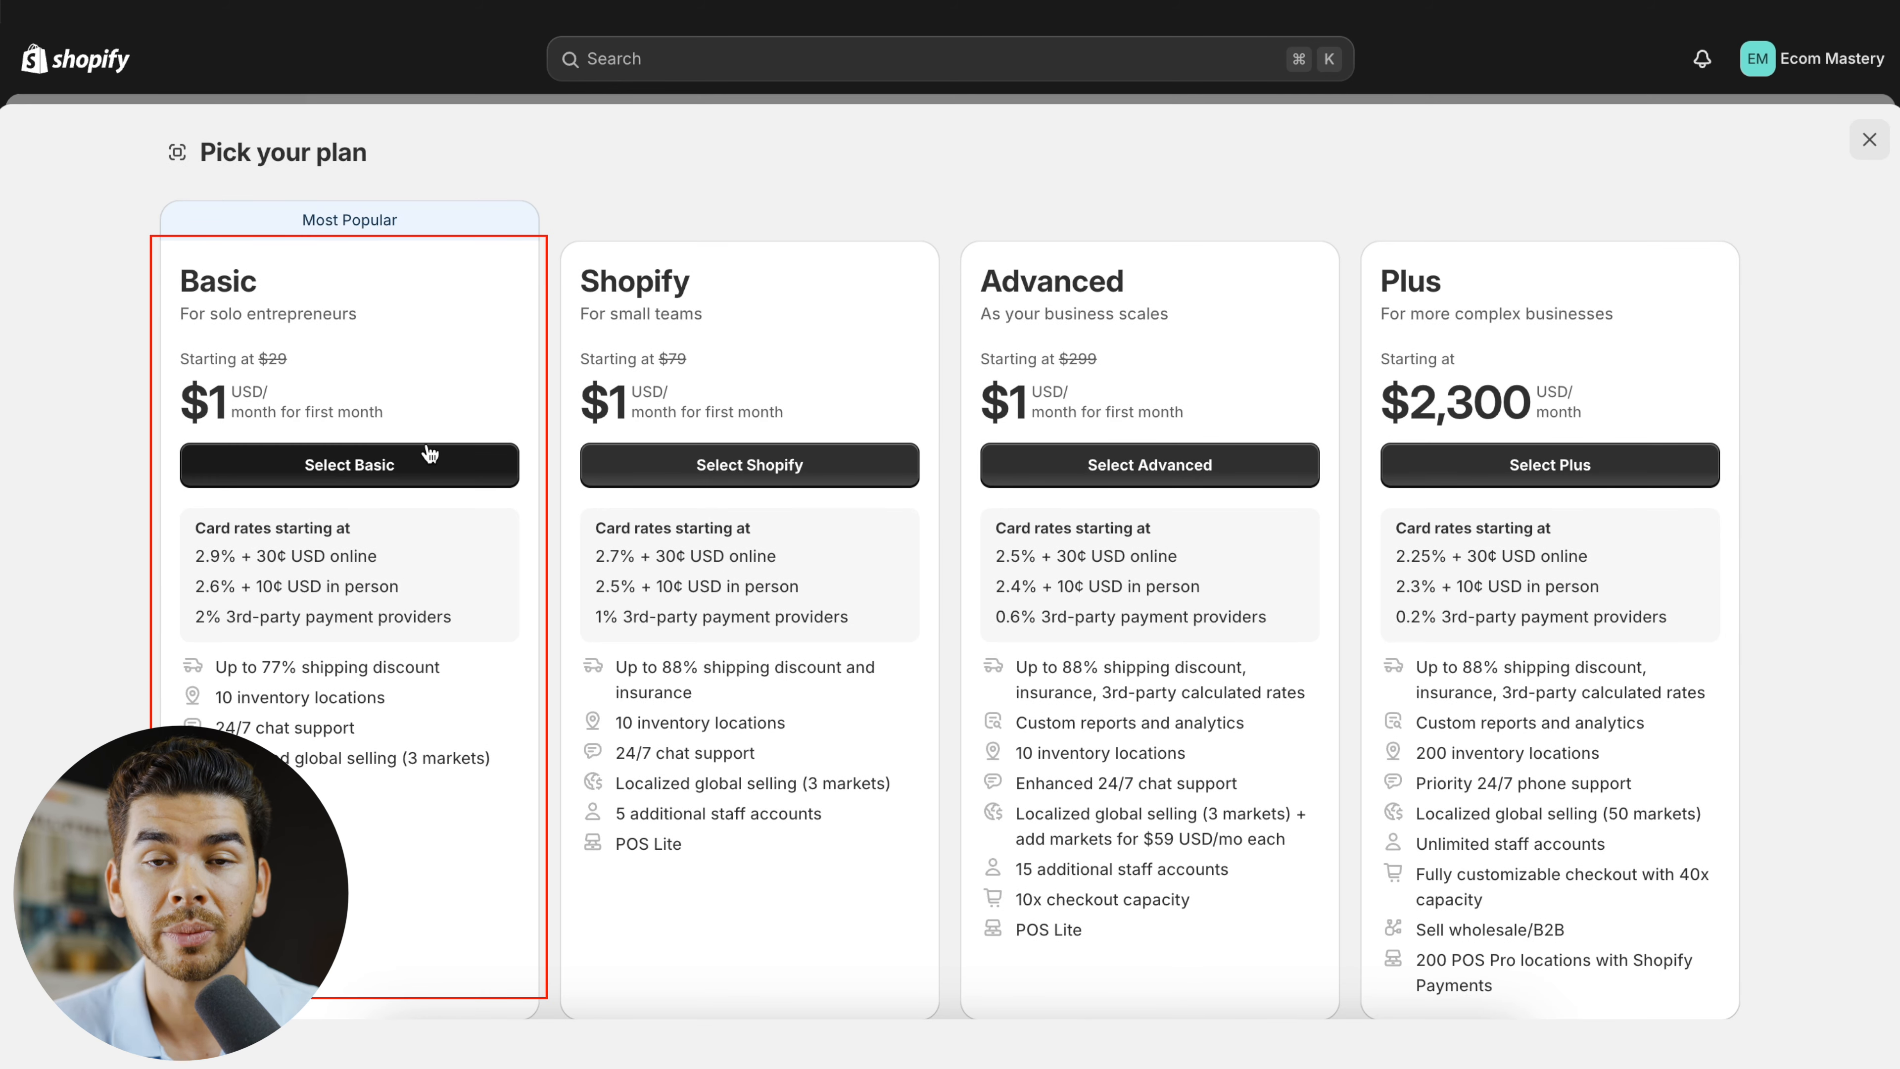
- Choose the Basic plan, offered at $1 USD for the first month
left_click(419, 469)
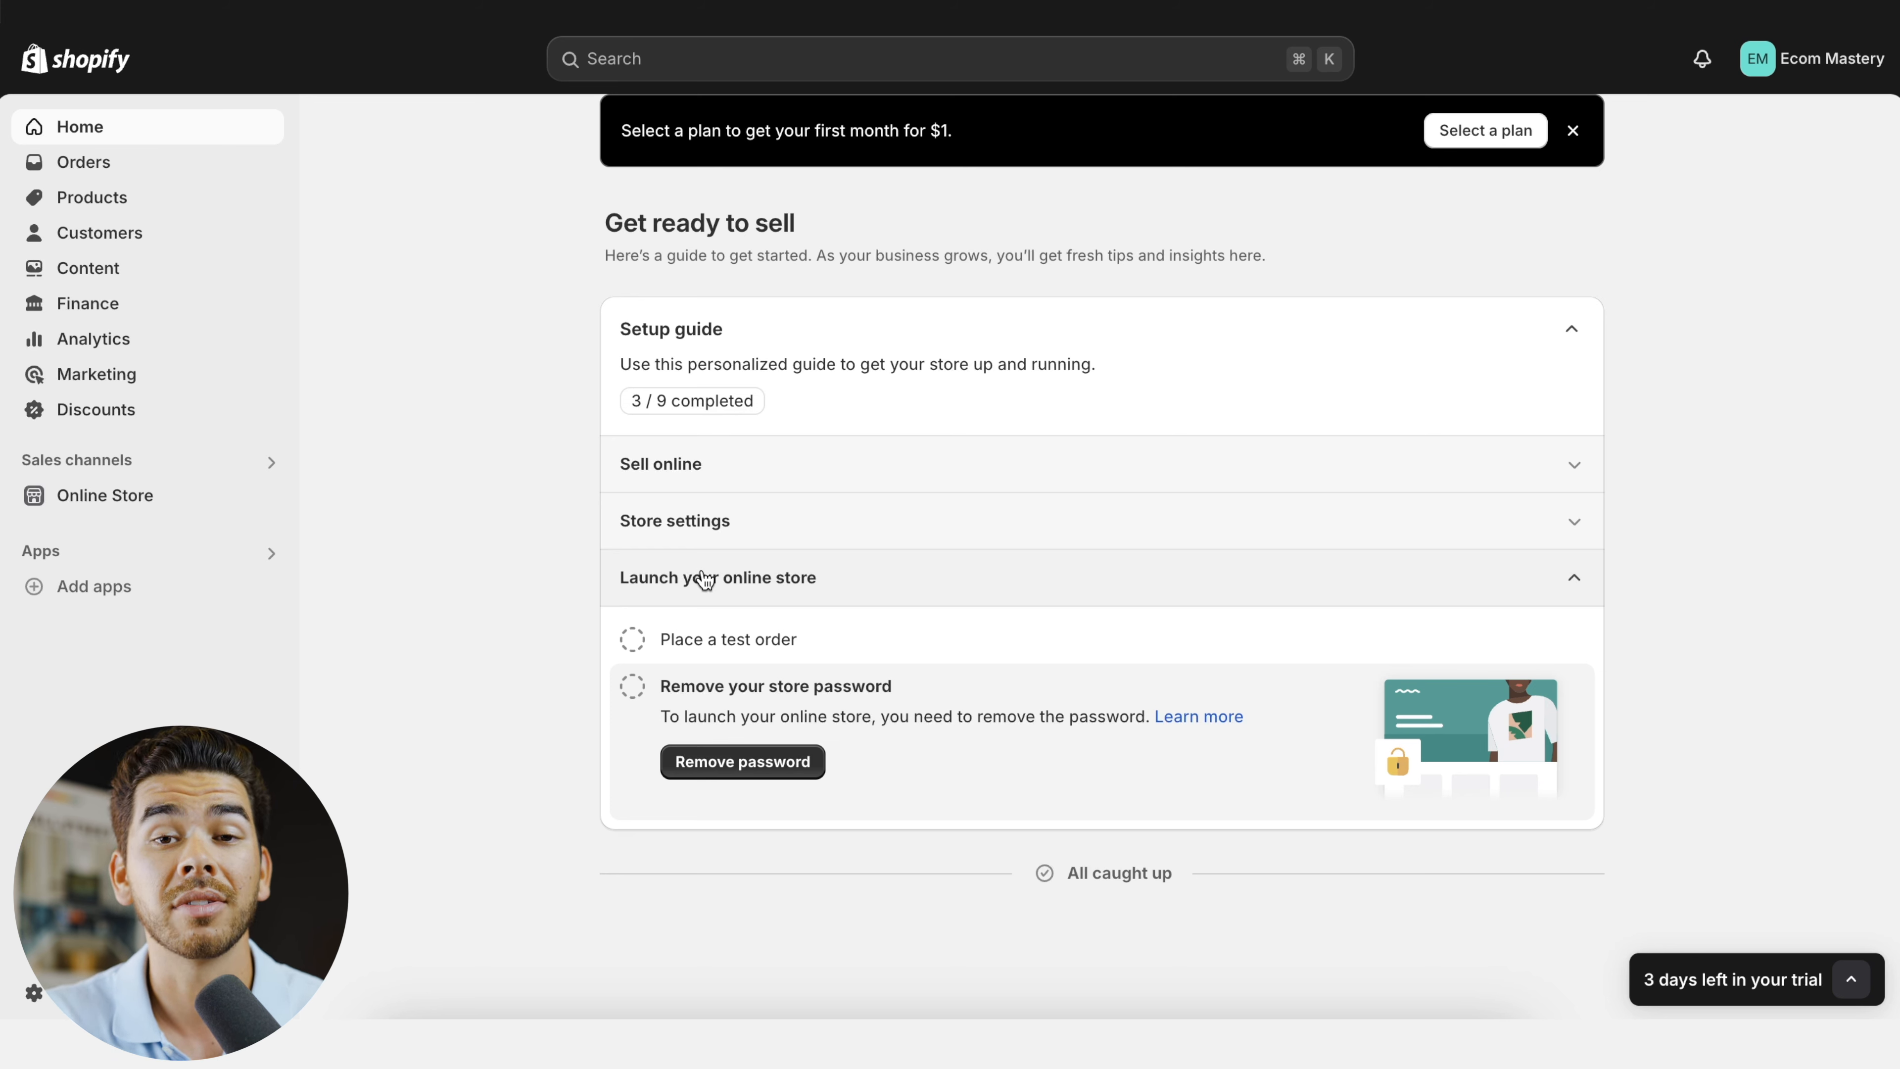
- Open the store preferences from the setup guide's password removal task and review the search listing, social sharing, tracking, password protection and spam protection settings
left_click(744, 764)
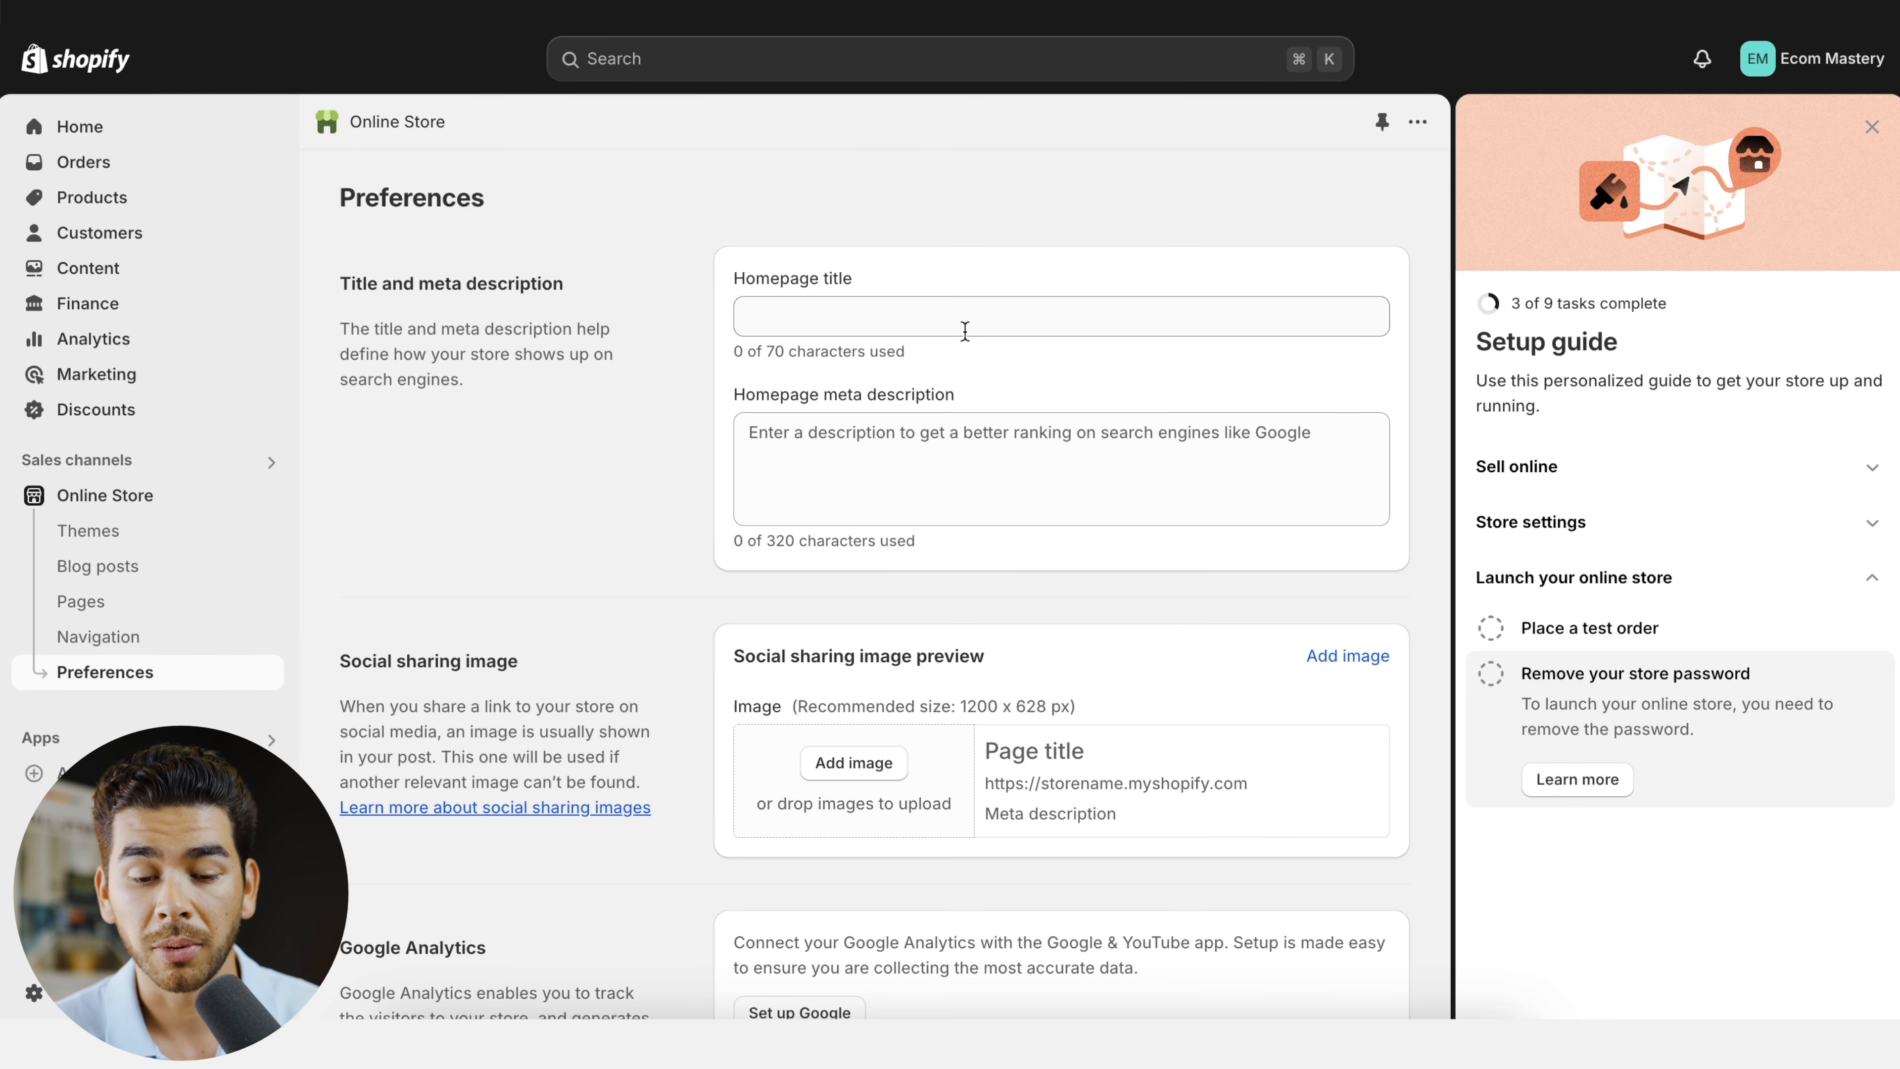
scroll(882, 328, "down", 2)
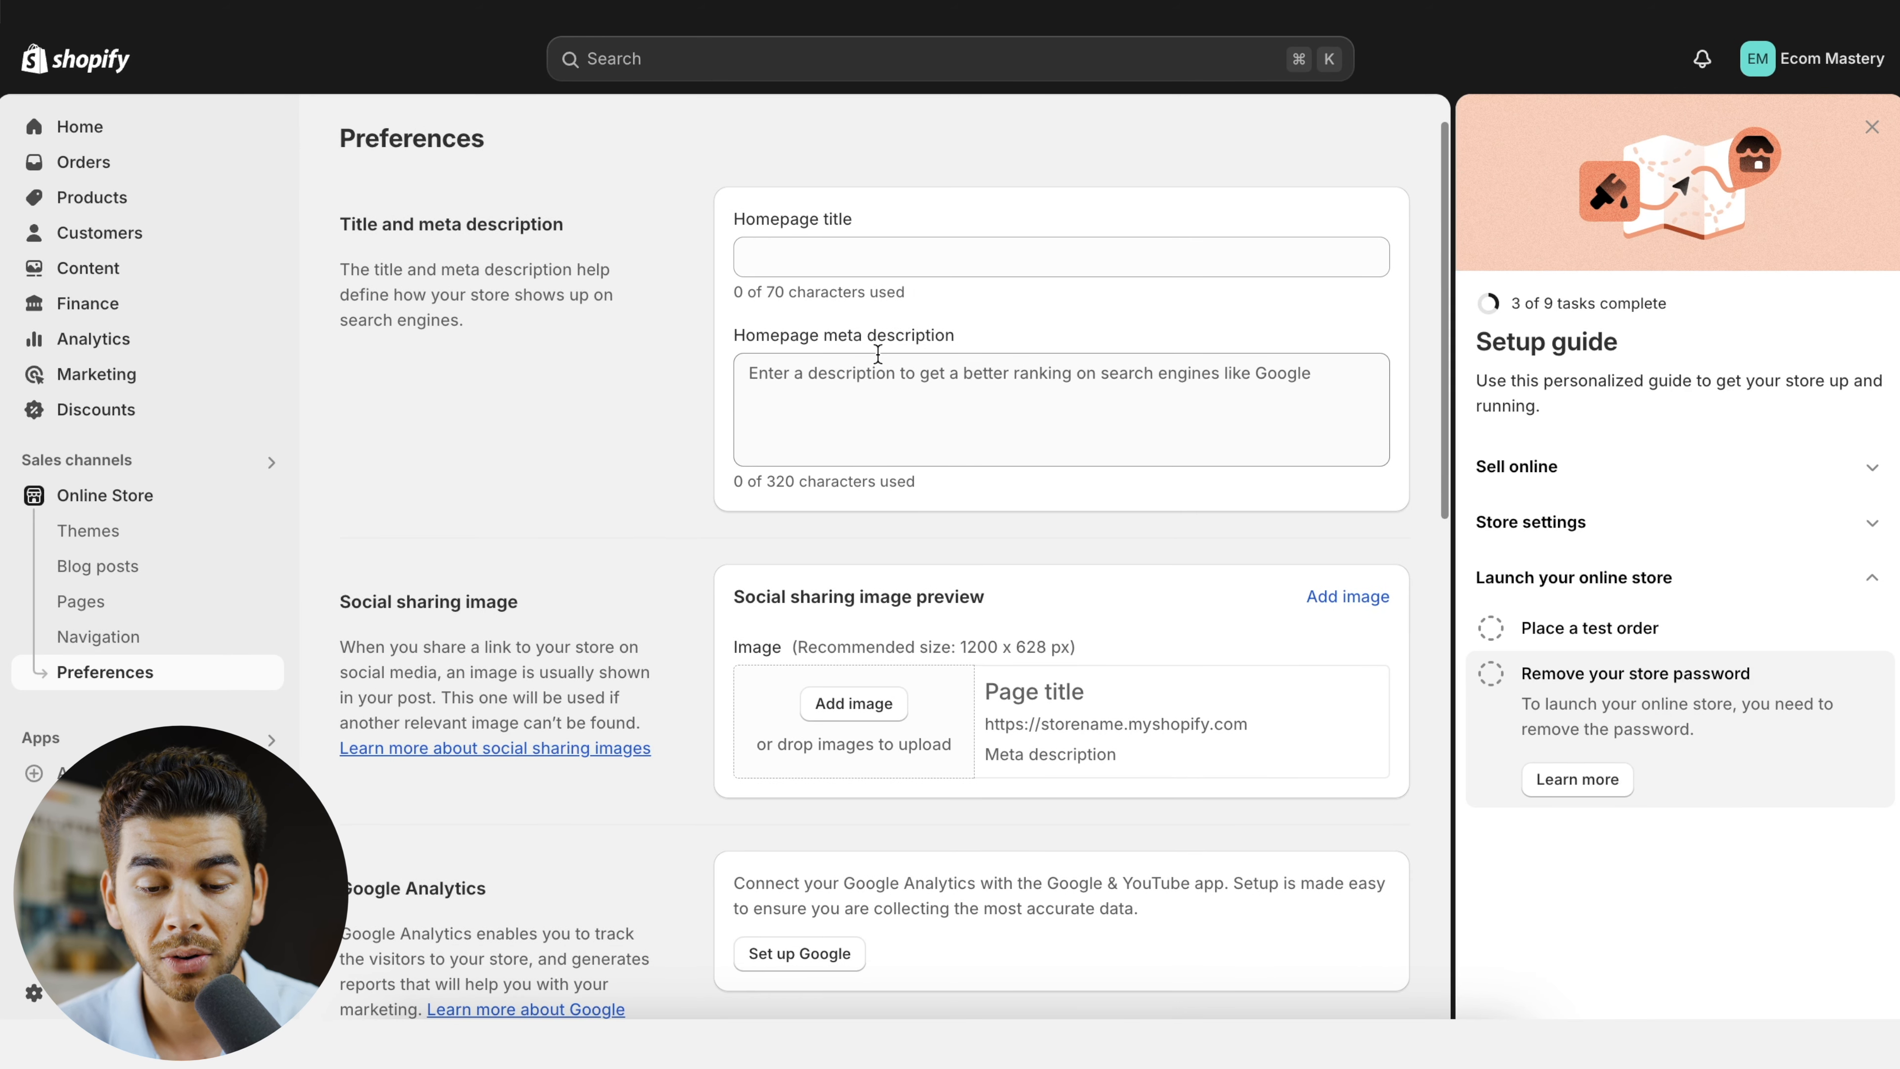
scroll(863, 370, "down", 5)
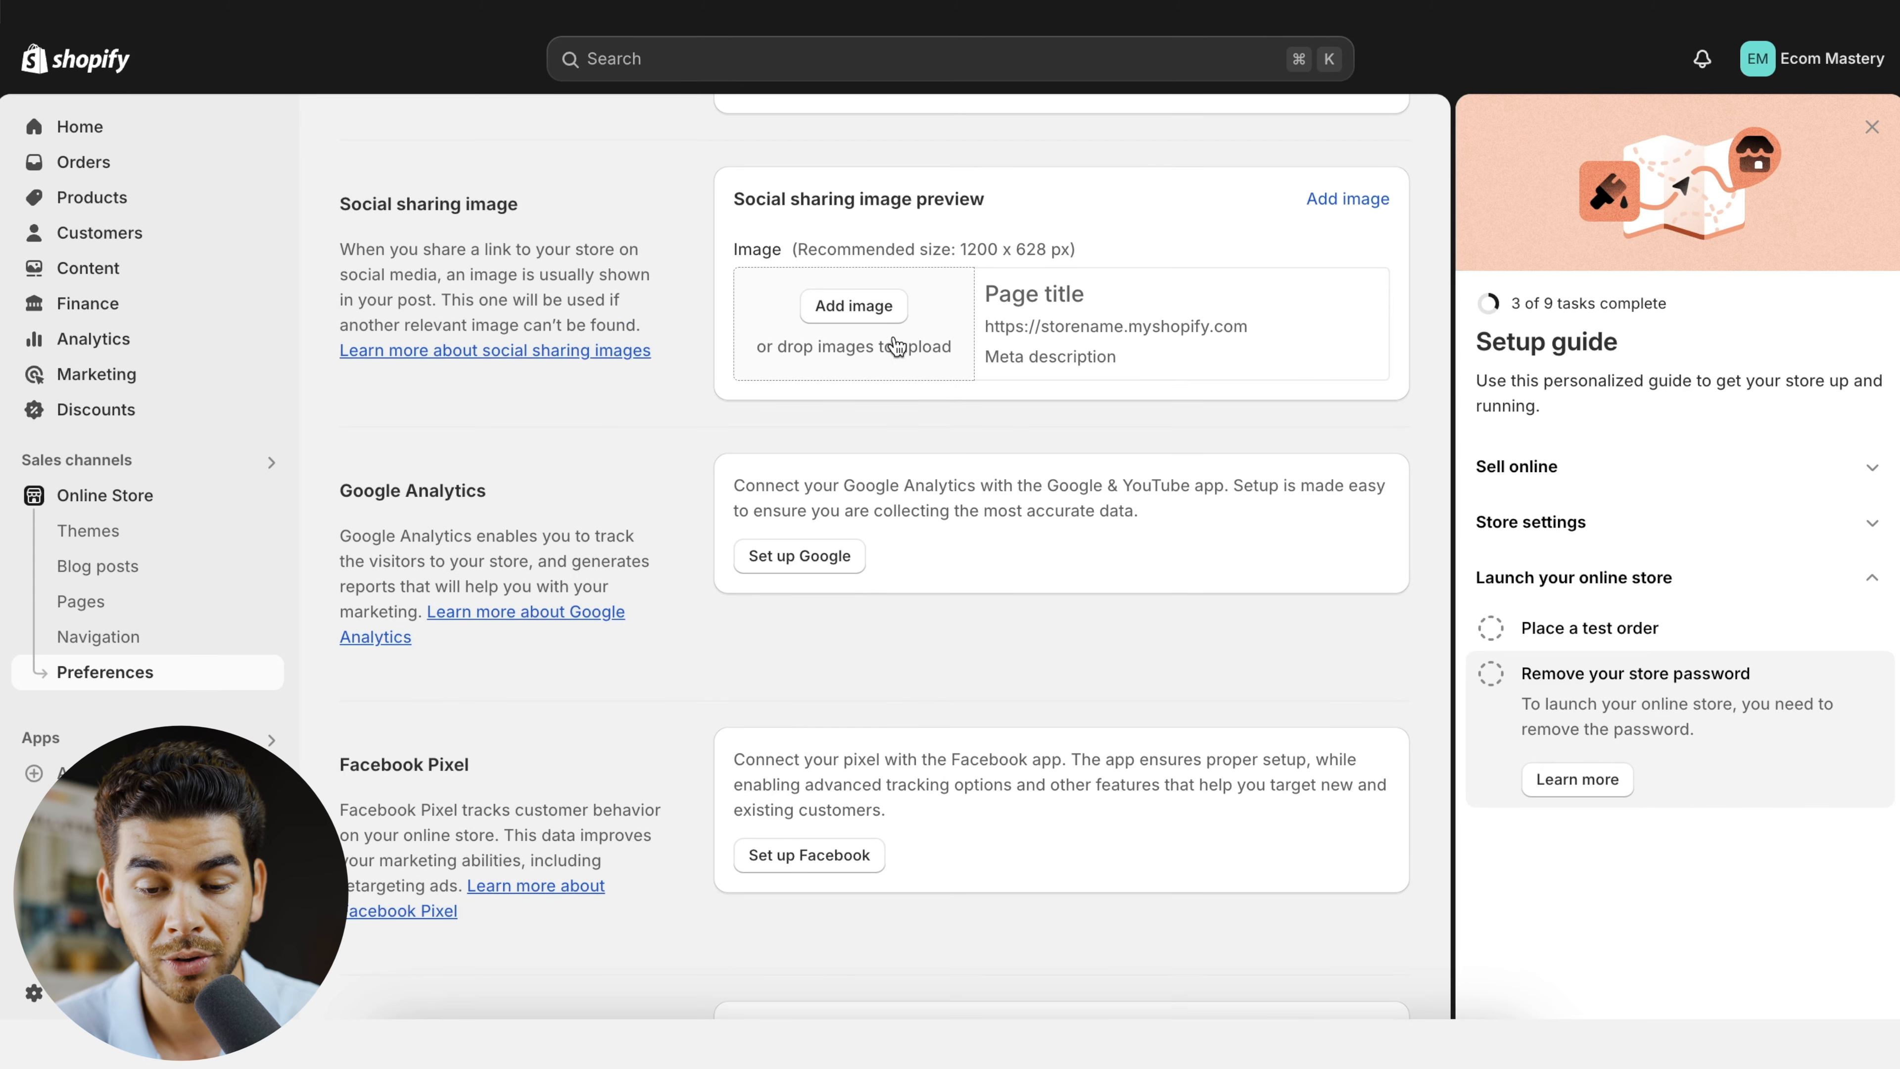
scroll(811, 391, "down", 3)
scroll(909, 658, "down", 3)
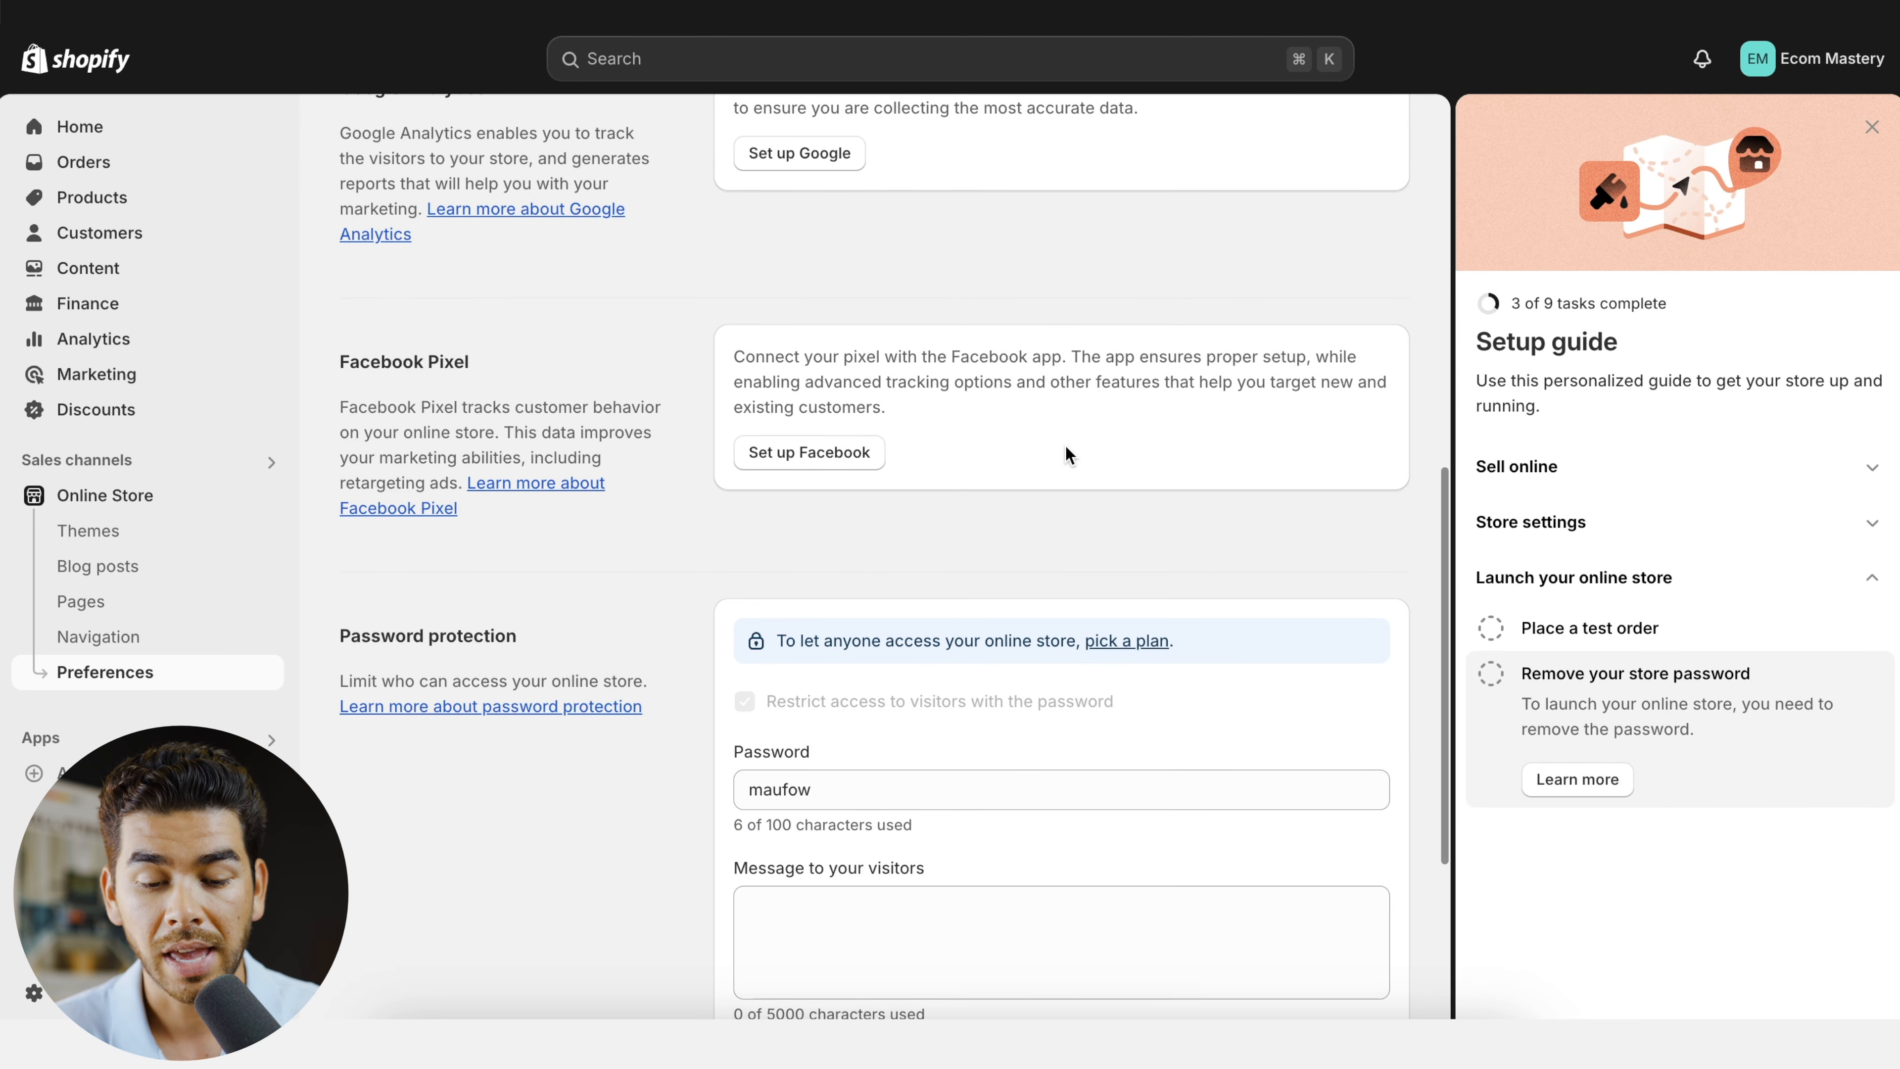
scroll(839, 441, "down", 4)
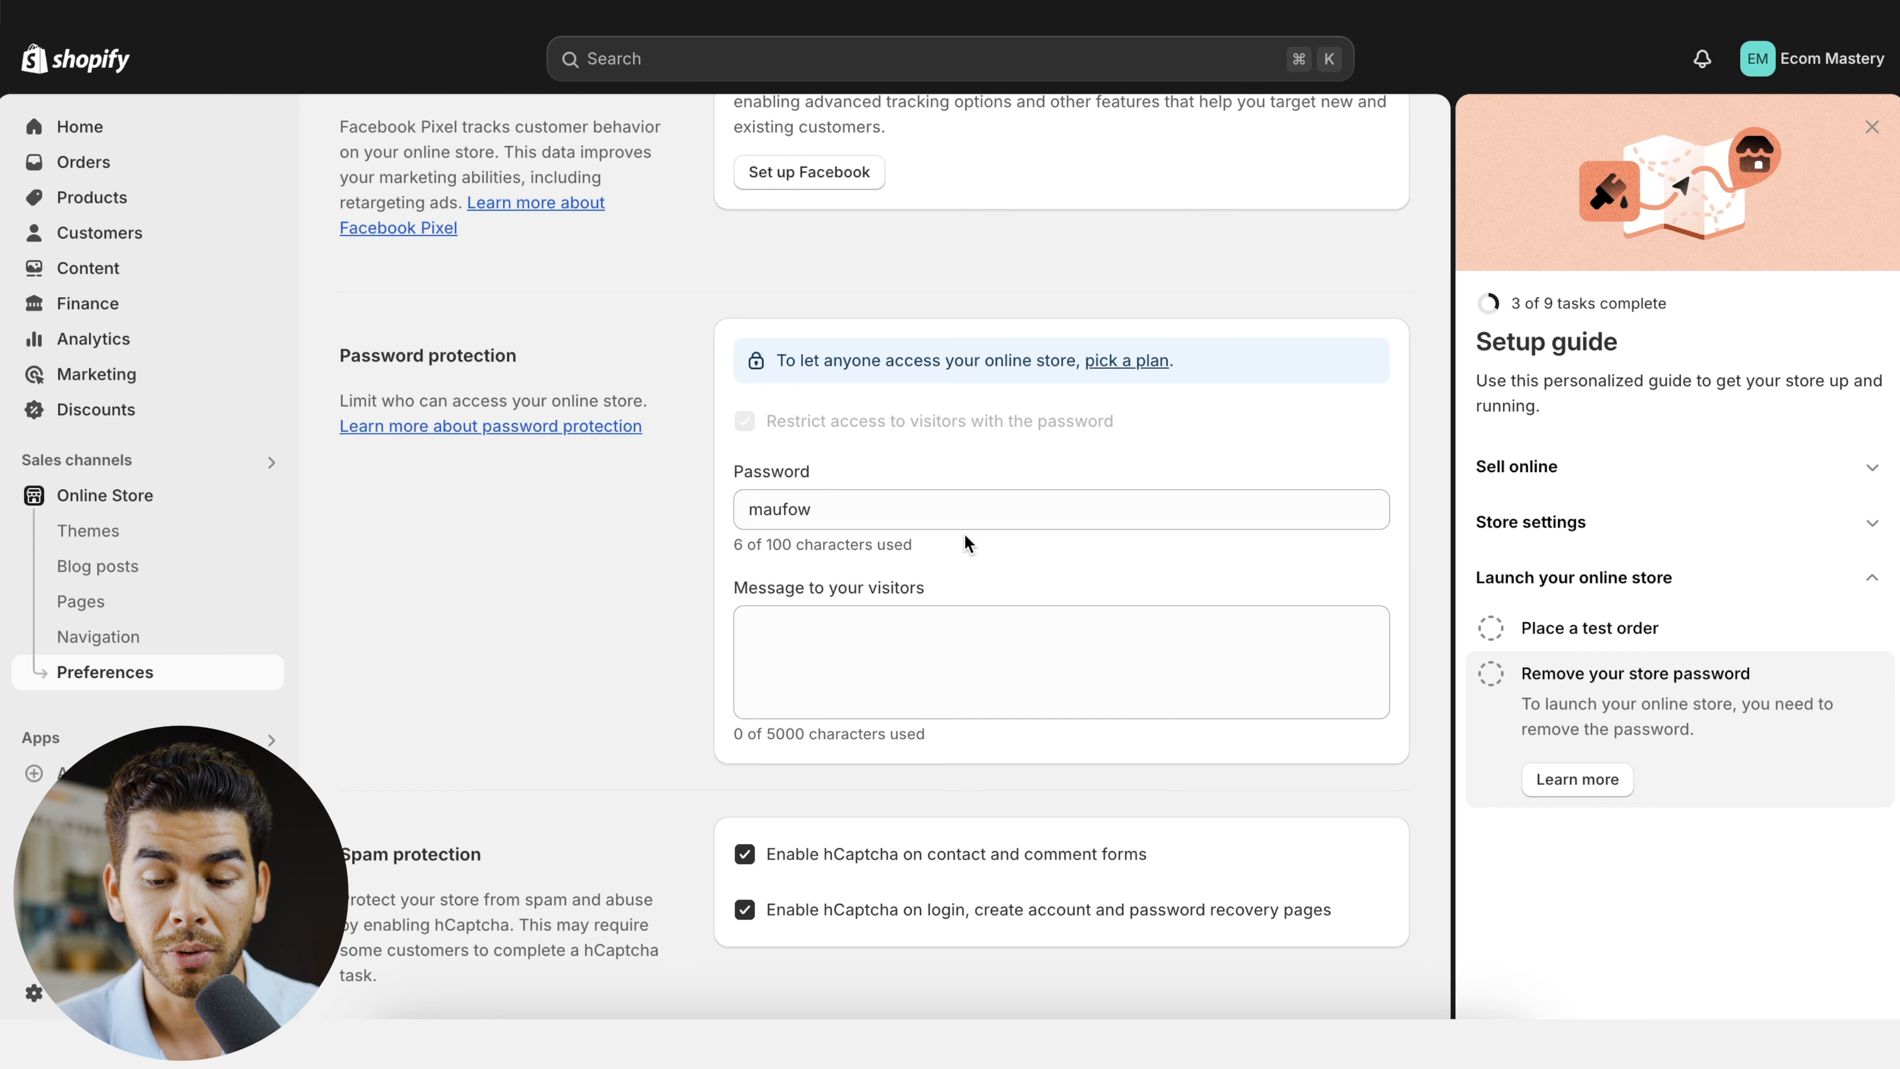
scroll(1073, 402, "down", 1)
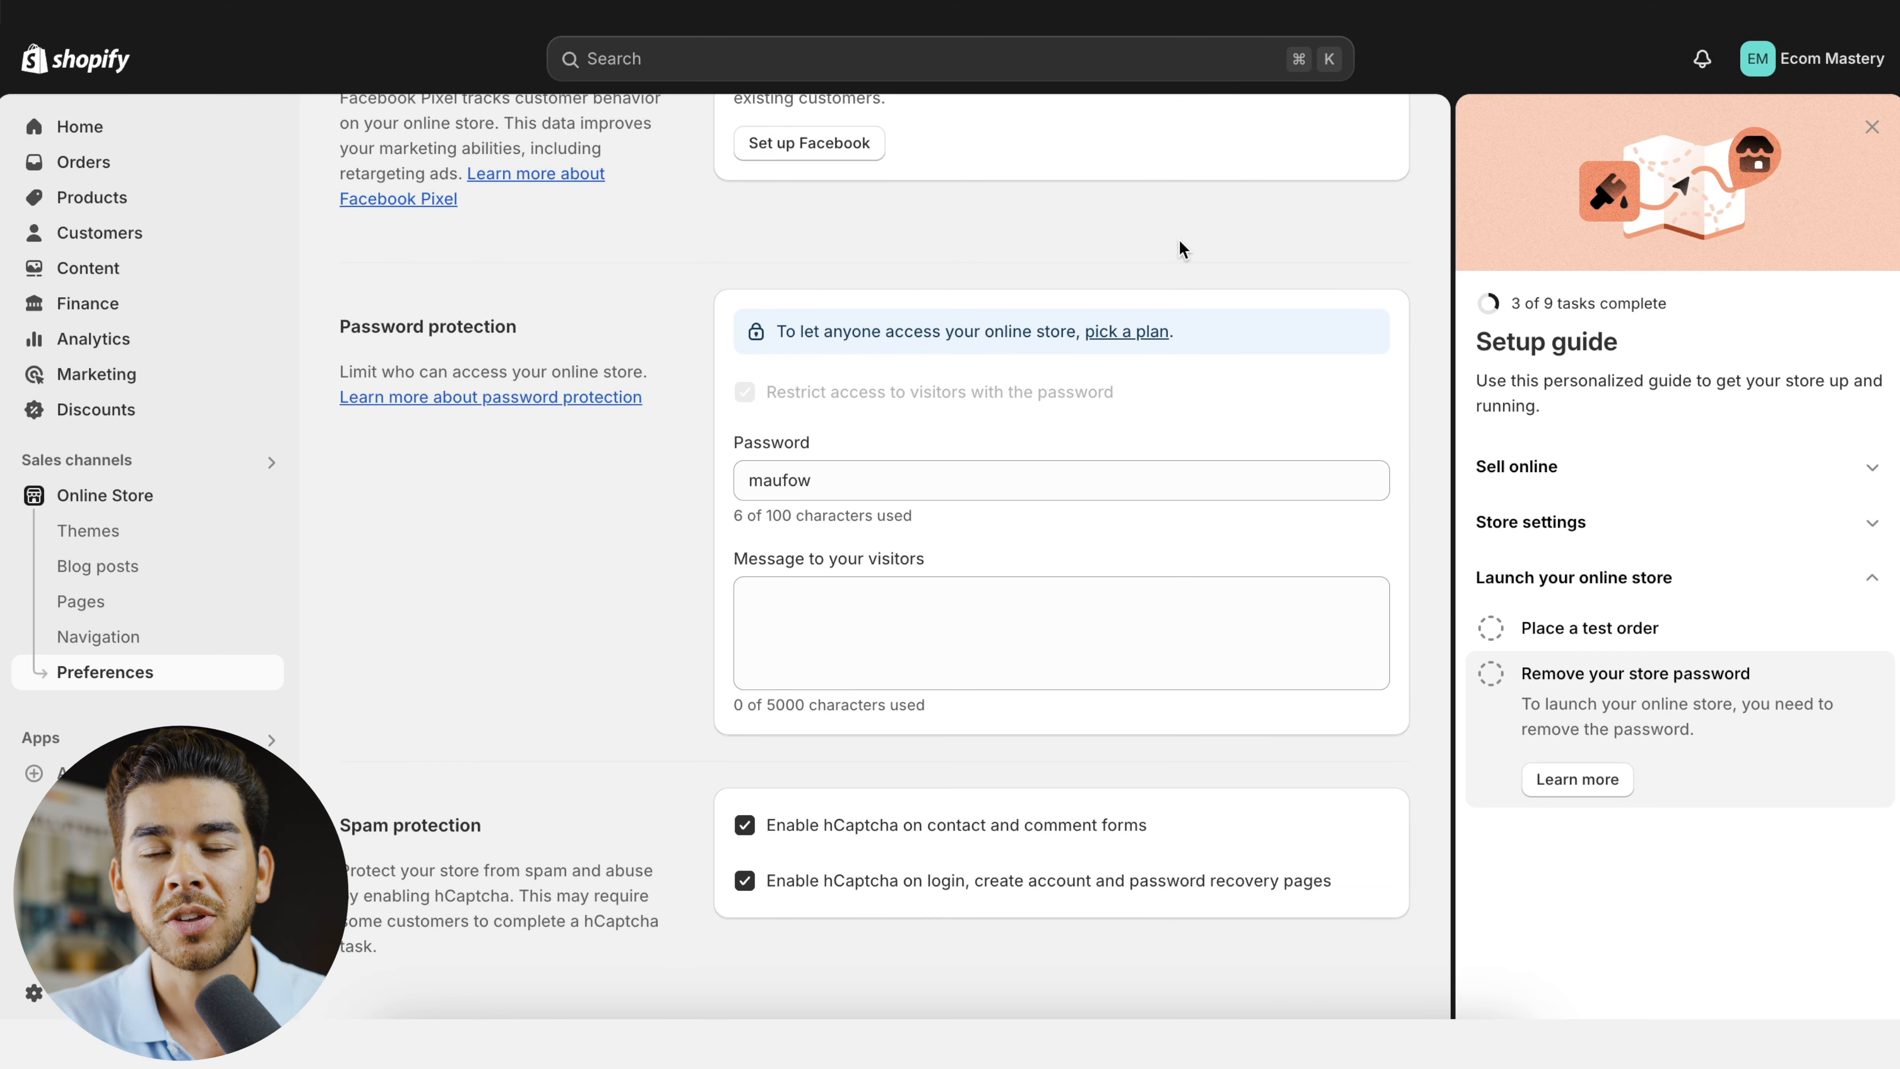